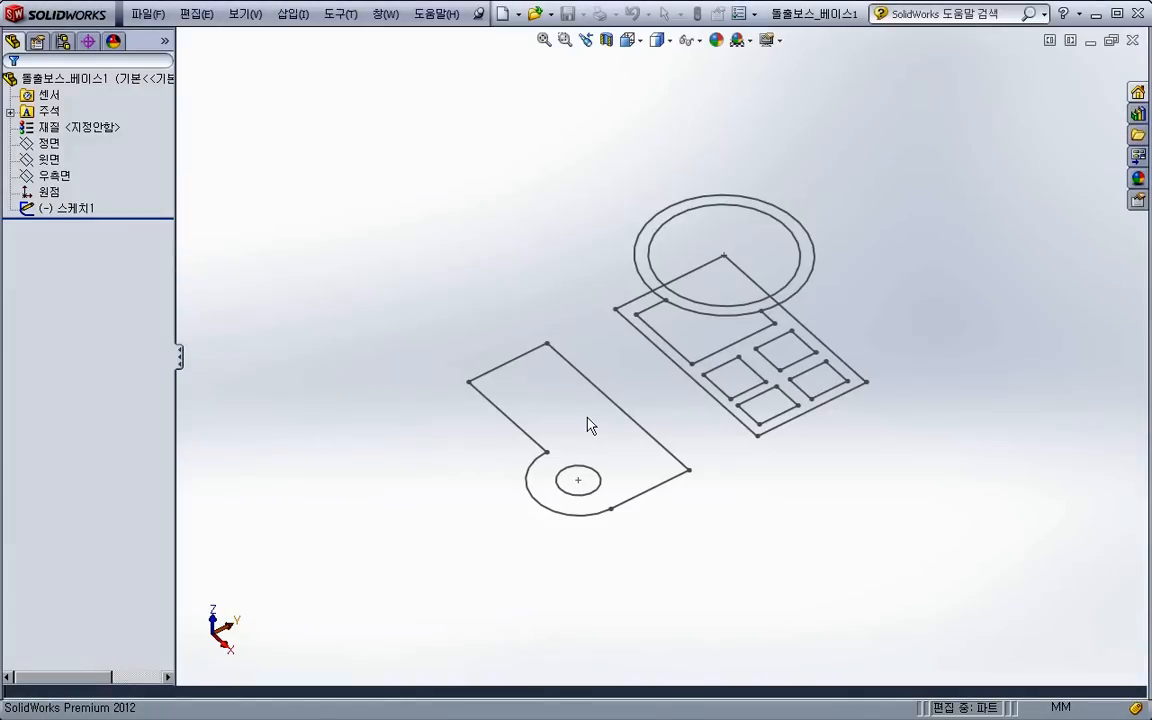
- Examine the Features category's command buttons in the Customize dialog and cancel it without changes
{"action": "mouse_move", "coordinate": [541, 490]}
{"action": "middle_mouse_down"}
{"action": "mouse_move", "coordinate": [527, 463]}
{"action": "mouse_move", "coordinate": [499, 470]}
{"action": "middle_mouse_up"}
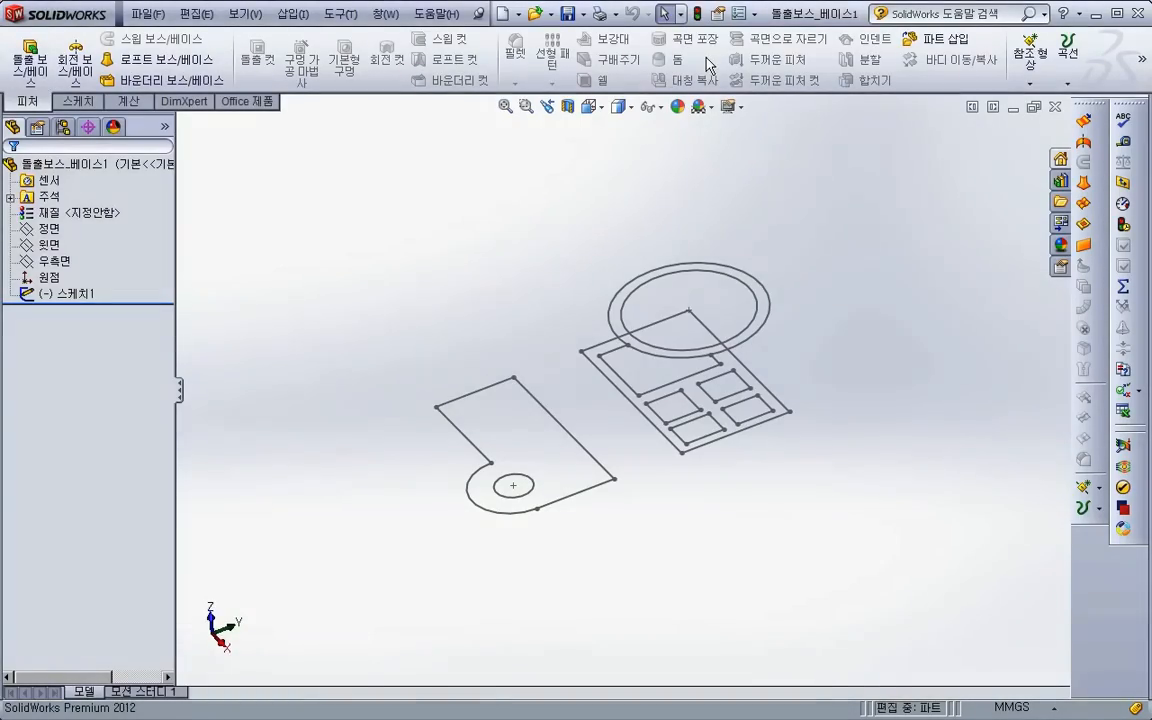
{"action": "right_click", "coordinate": [709, 61]}
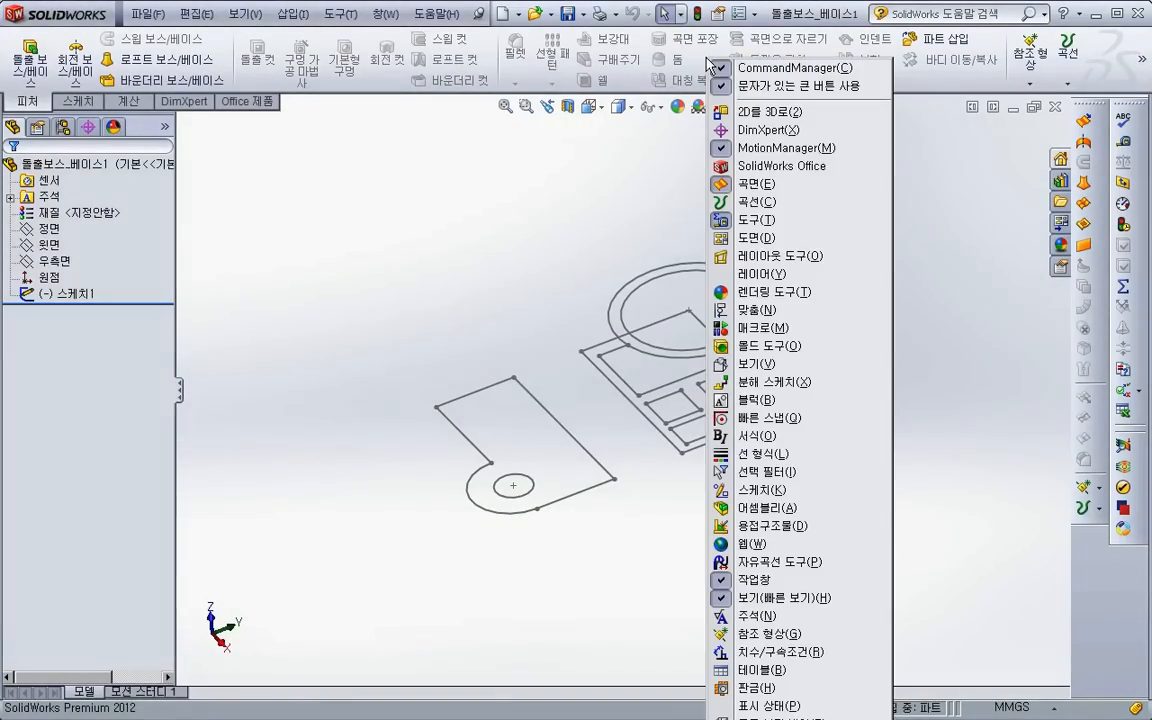
{"action": "left_click", "coordinate": [770, 714]}
{"action": "left_click", "coordinate": [420, 119]}
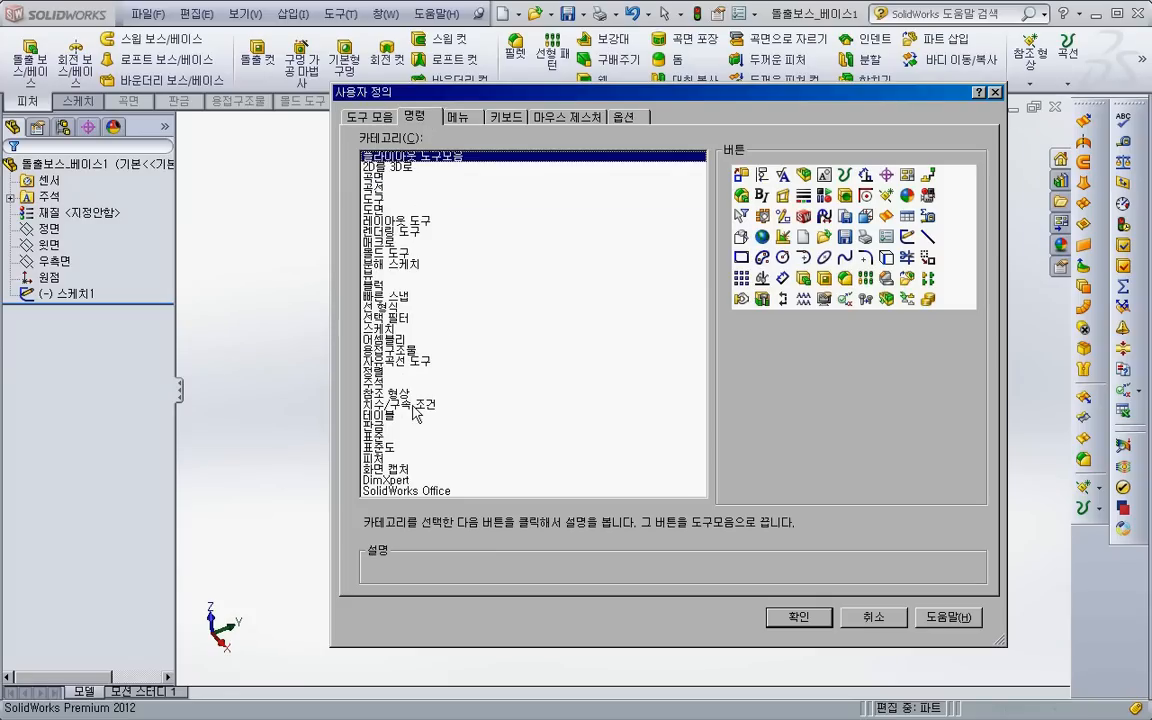
{"action": "left_click", "coordinate": [425, 456]}
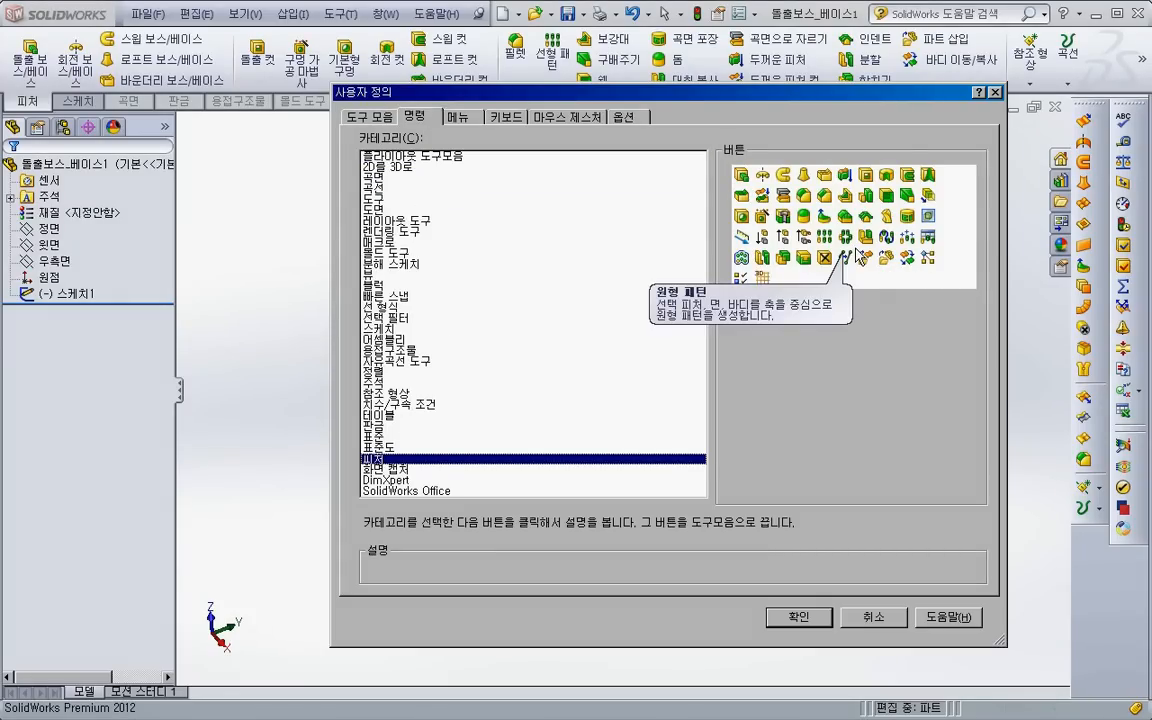
{"action": "left_click_drag", "start_coordinate": [905, 257], "coordinate": [875, 215]}
{"action": "left_click", "coordinate": [881, 620]}
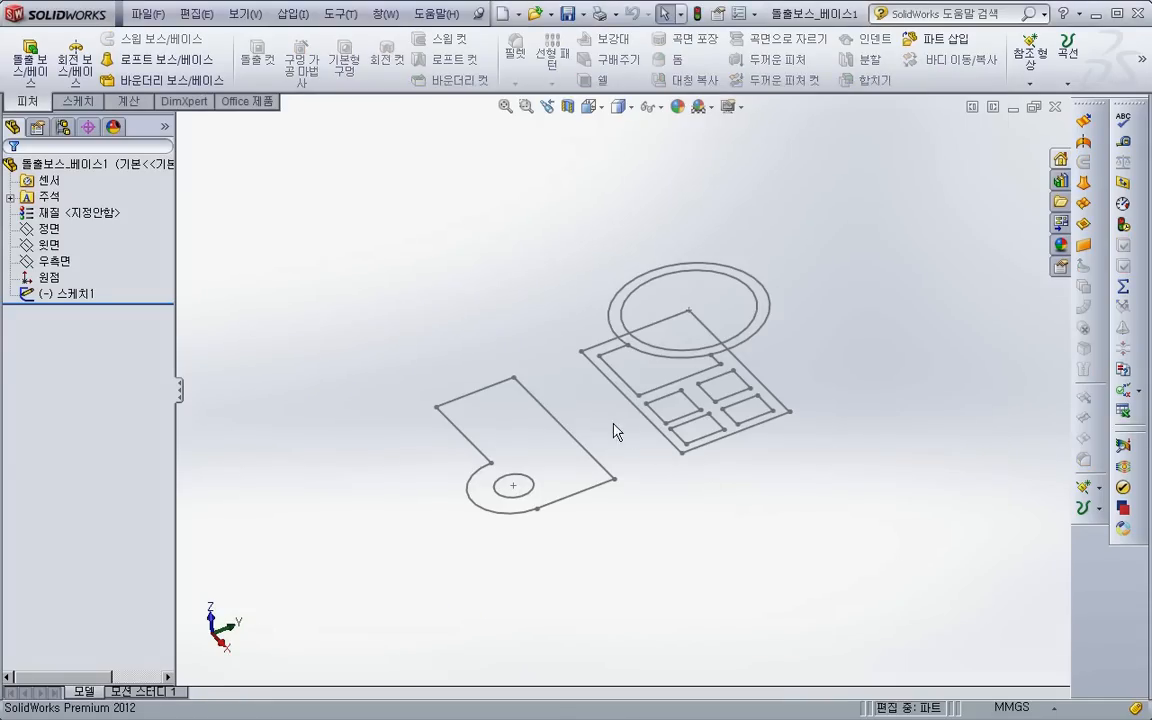
- Start a boss extrusion from the notched plate sketch, replacing the outer contour with the plate region and the inner circle region
{"action": "left_click", "coordinate": [32, 62]}
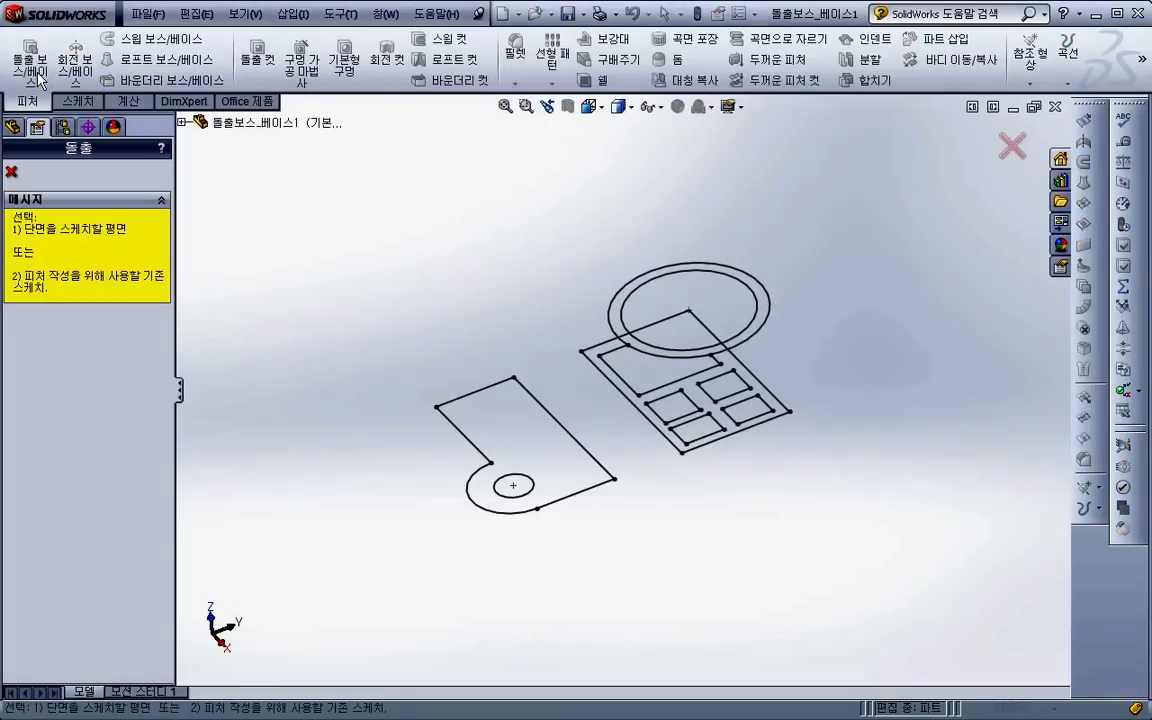
{"action": "left_click", "coordinate": [562, 499]}
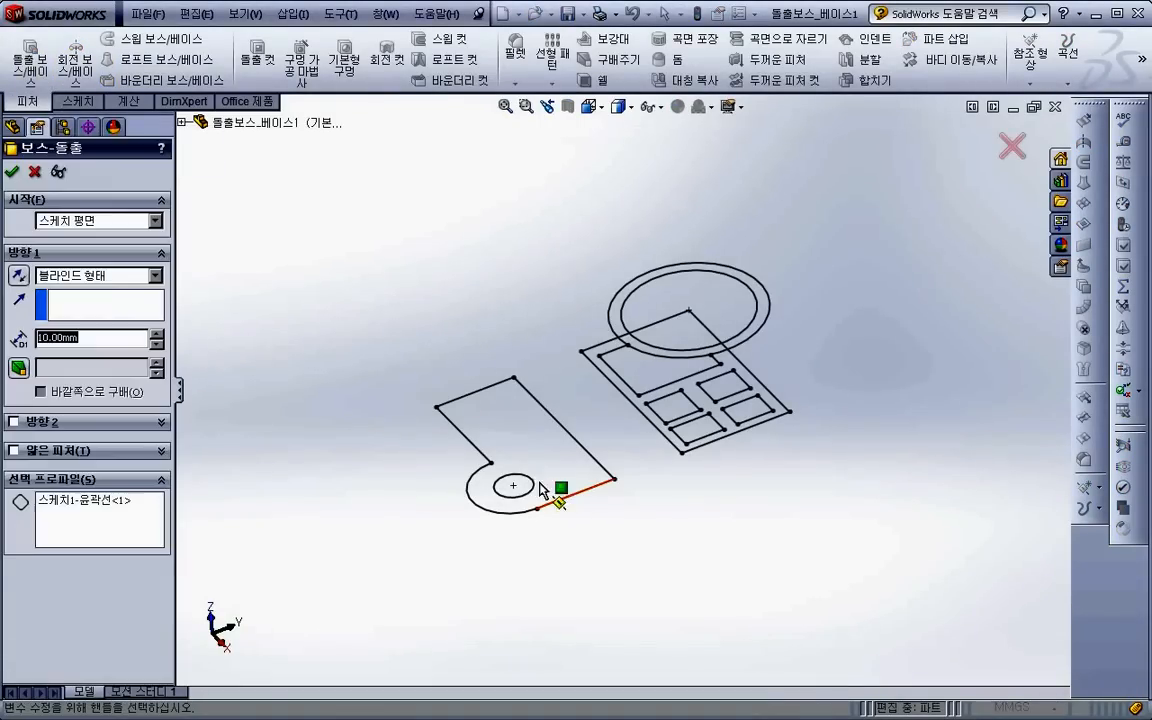
{"action": "left_click", "coordinate": [94, 503]}
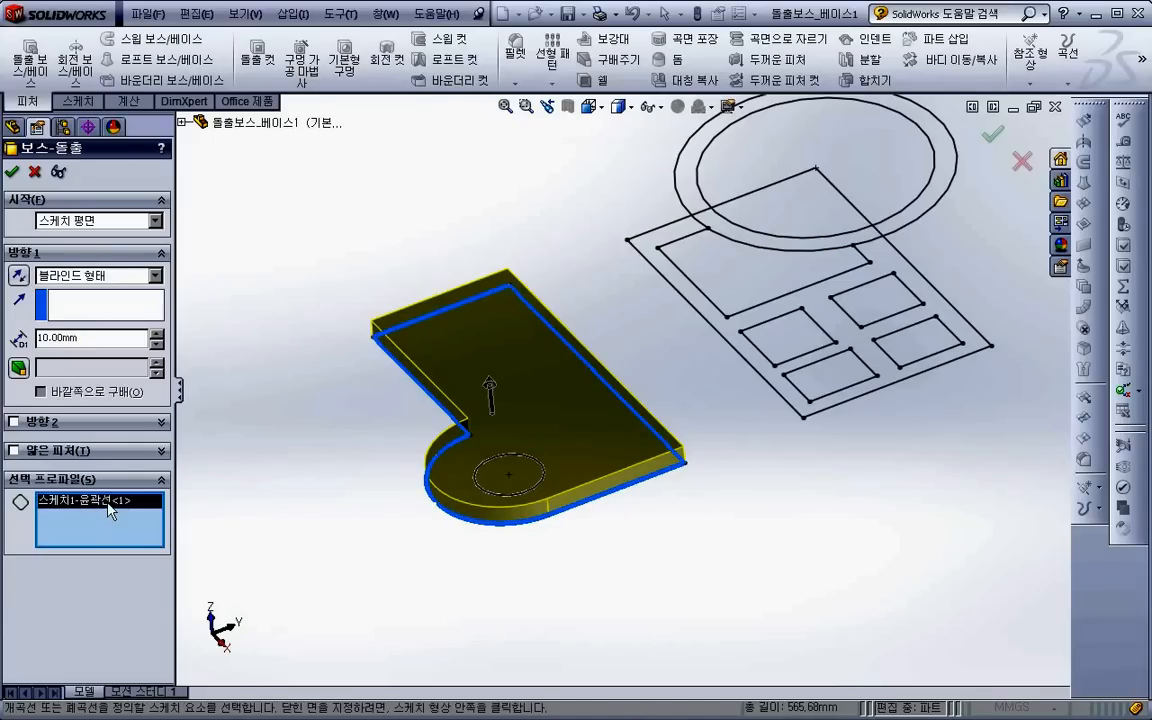
{"action": "right_click", "coordinate": [110, 511]}
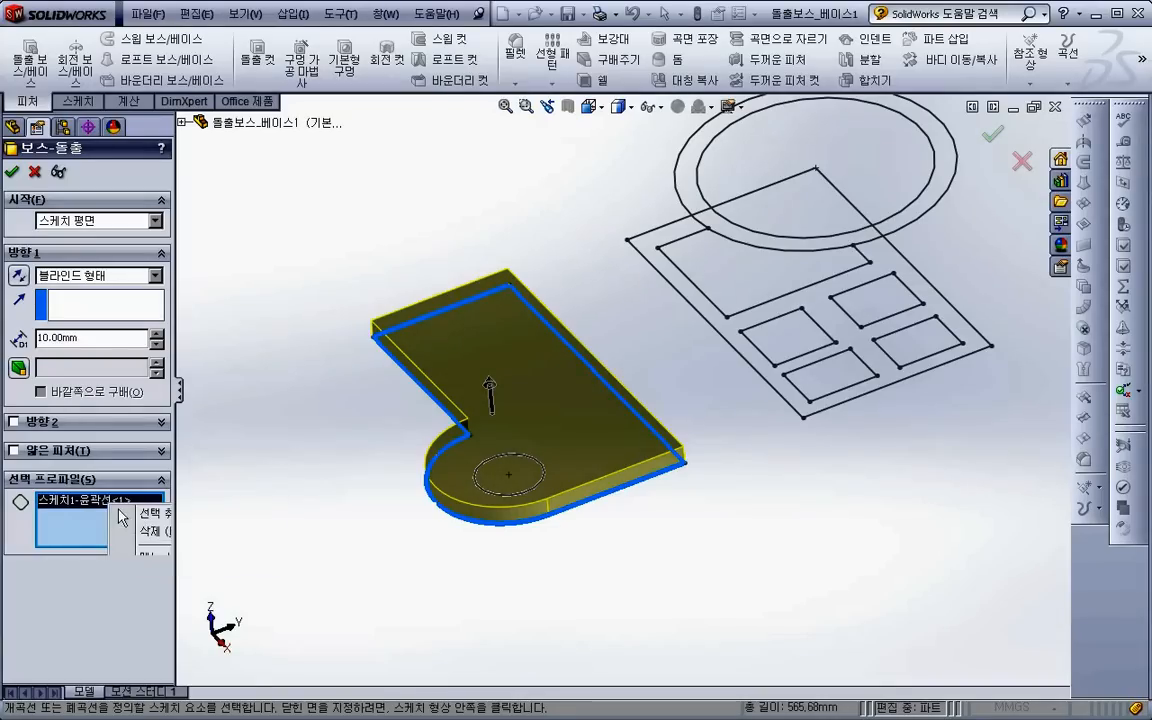
{"action": "left_click", "coordinate": [152, 512]}
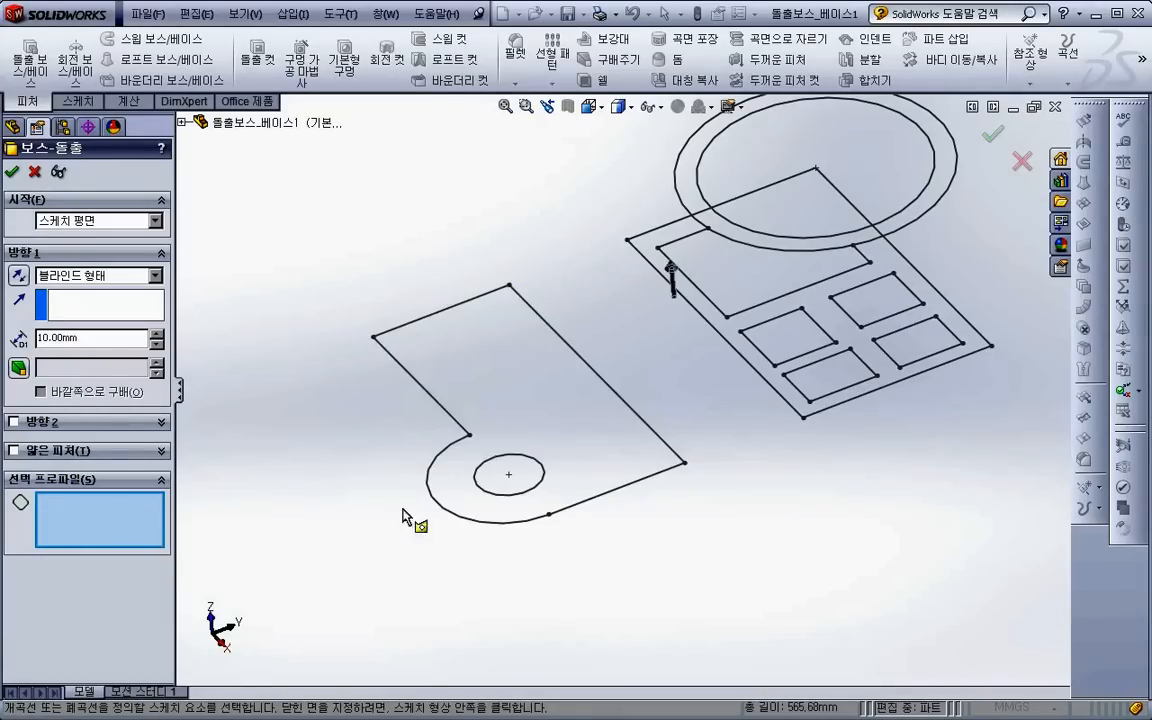
{"action": "left_click", "coordinate": [578, 449]}
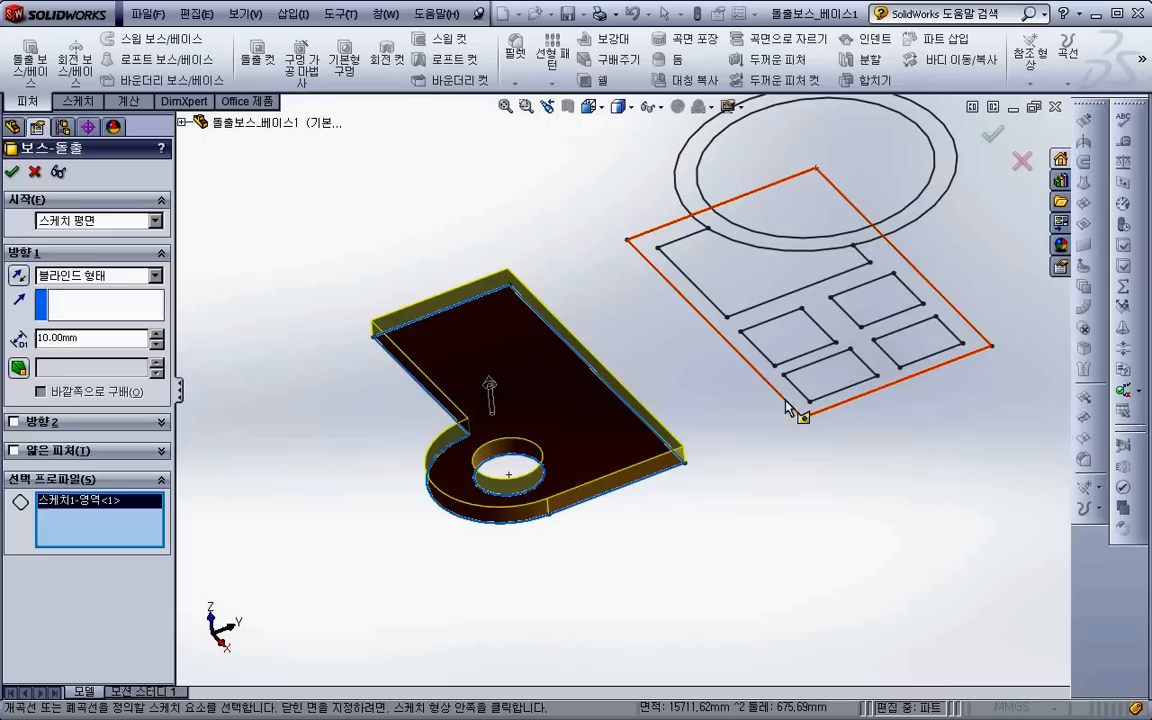
{"action": "left_click", "coordinate": [531, 469]}
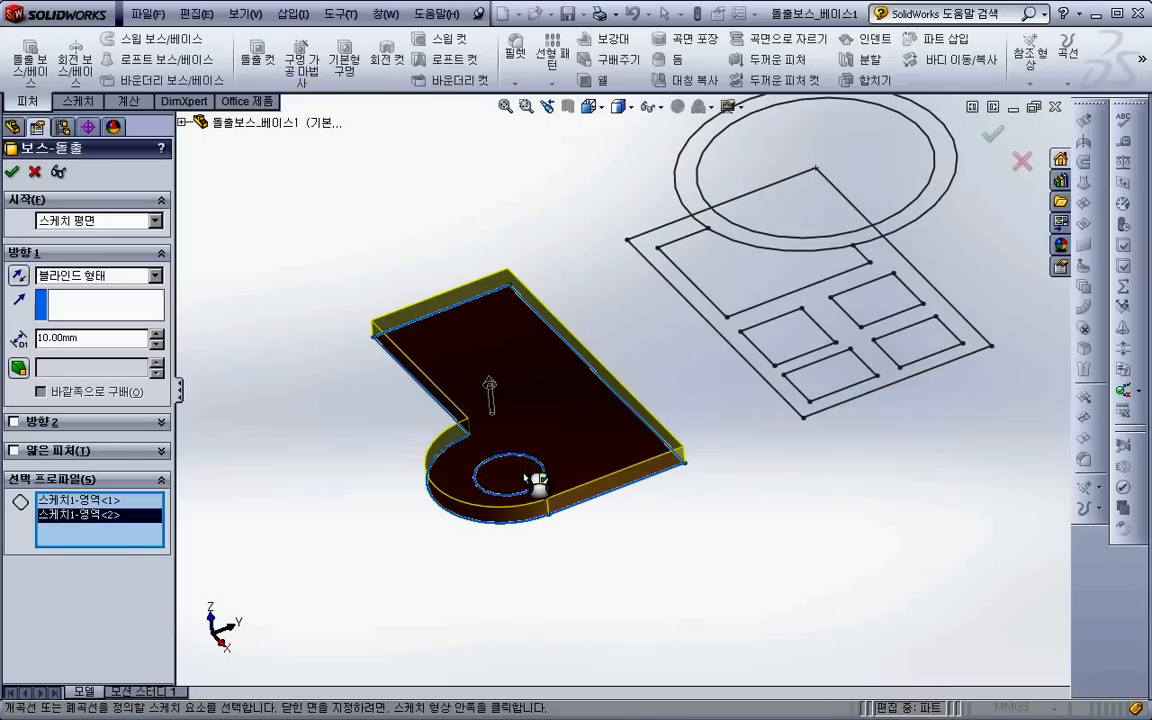
- Pull the extrusion to 17 mm in direction 1 and 20 mm in direction 2, deselecting and reselecting the plate region
{"action": "scroll", "coordinate": [432, 427], "scroll_direction": "up", "scroll_amount": 2}
{"action": "mouse_move", "coordinate": [432, 416]}
{"action": "middle_mouse_down"}
{"action": "mouse_move", "coordinate": [427, 402]}
{"action": "mouse_move", "coordinate": [436, 412]}
{"action": "middle_mouse_up"}
{"action": "left_click_drag", "start_coordinate": [527, 386], "coordinate": [543, 412]}
{"action": "left_click", "coordinate": [533, 380]}
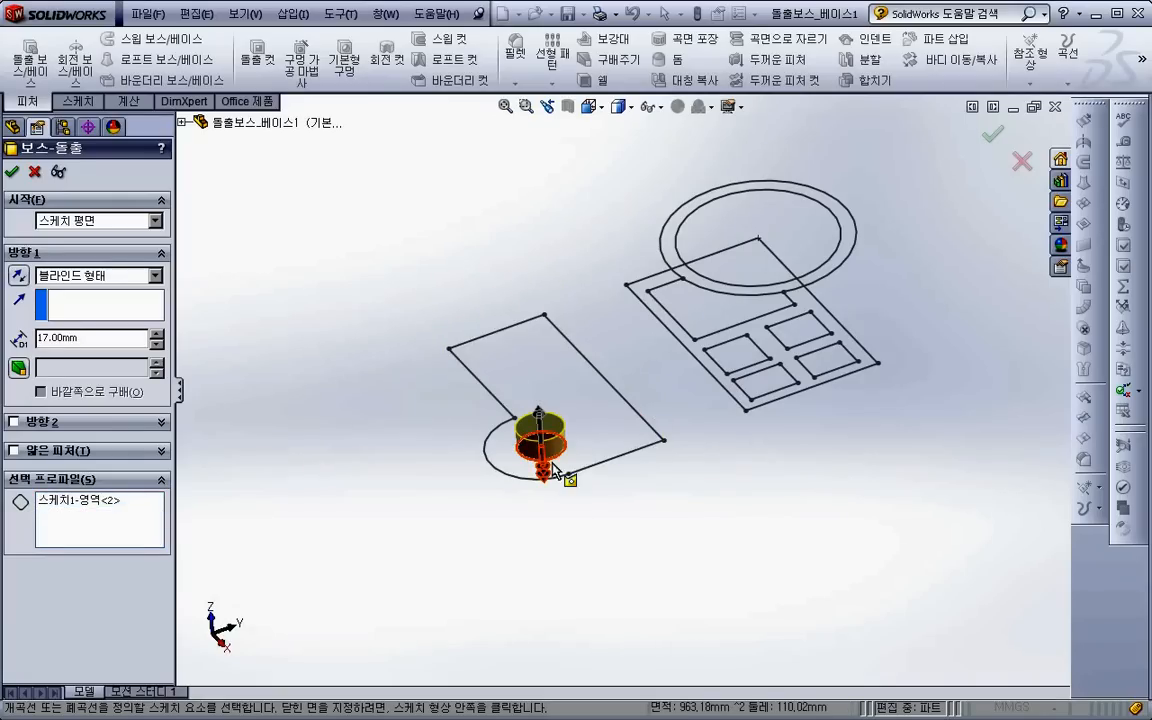
{"action": "left_click_drag", "start_coordinate": [545, 471], "coordinate": [548, 481]}
{"action": "left_click", "coordinate": [490, 378]}
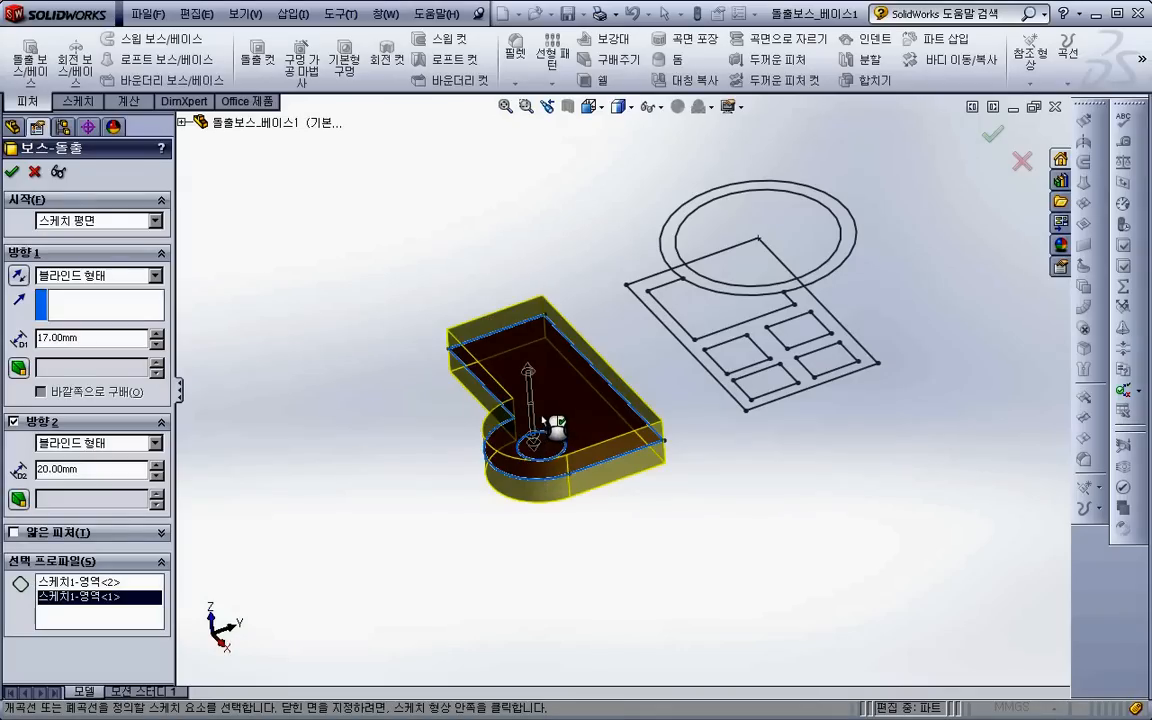
- Set the extrusion depths to 20 mm in direction 1 and 30 mm in direction 2, trying the reversed direction and restoring it
{"action": "scroll", "coordinate": [515, 420], "scroll_direction": "down", "scroll_amount": 3}
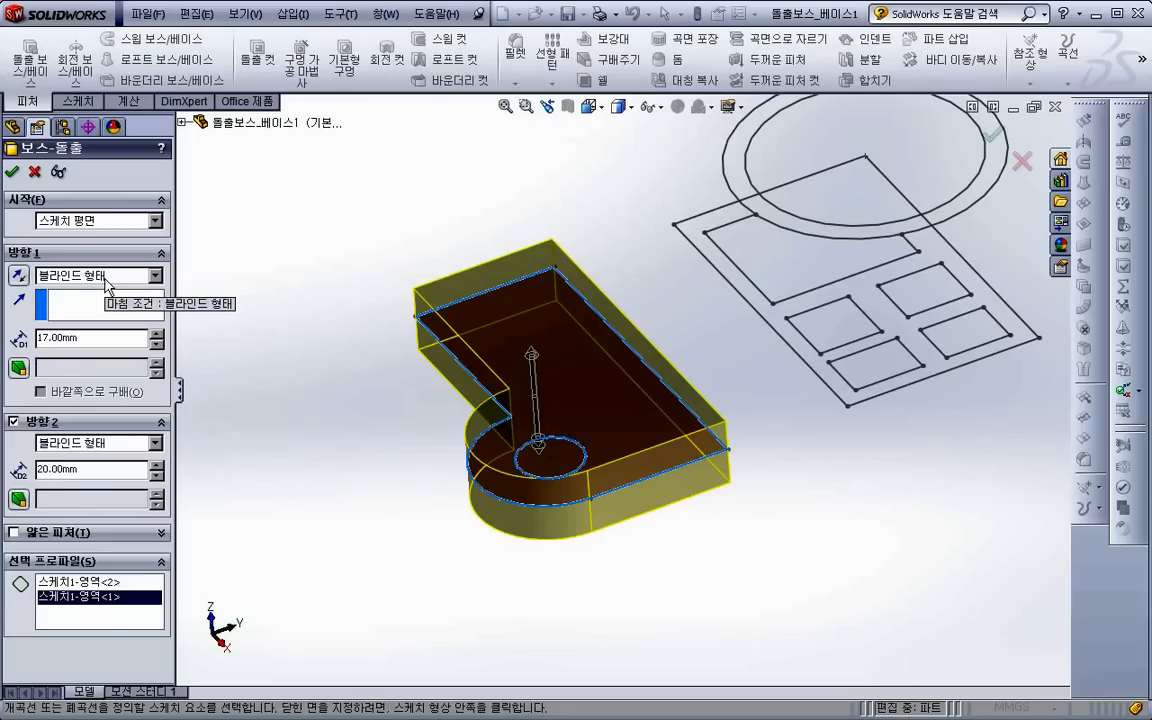
{"action": "left_click", "coordinate": [88, 340]}
{"action": "type", "text": "20"}
{"action": "key", "text": "Return"}
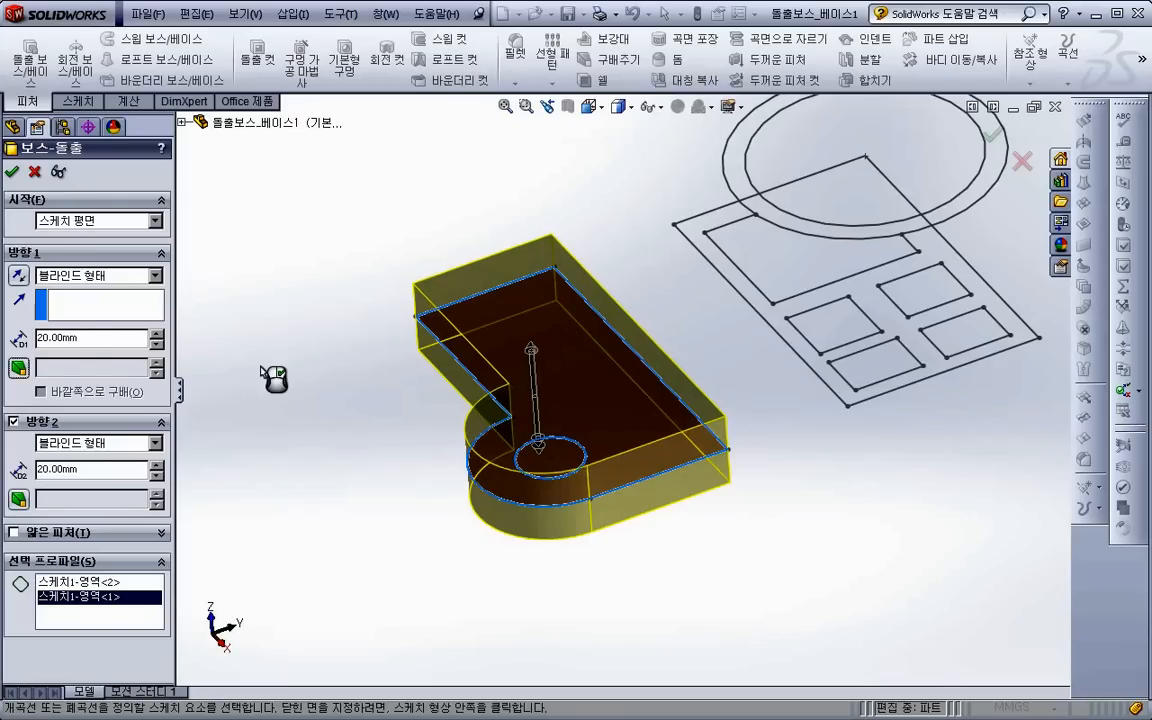
{"action": "left_click", "coordinate": [64, 468]}
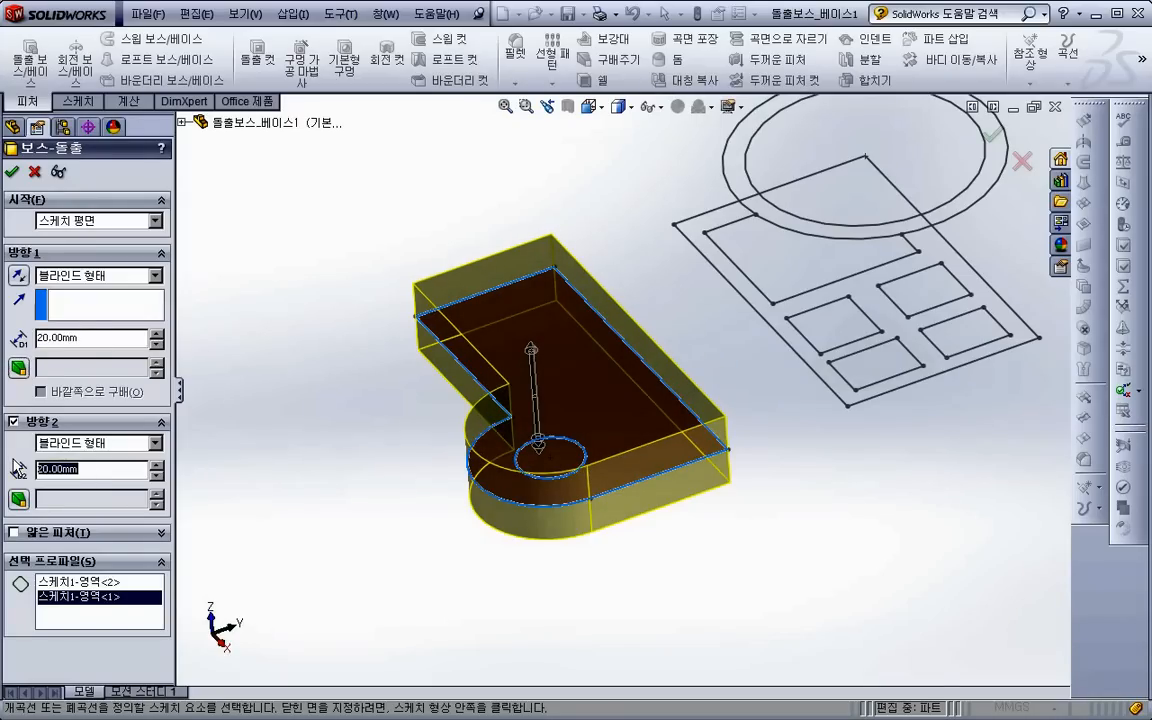
{"action": "type", "text": "30"}
{"action": "key", "text": "Return"}
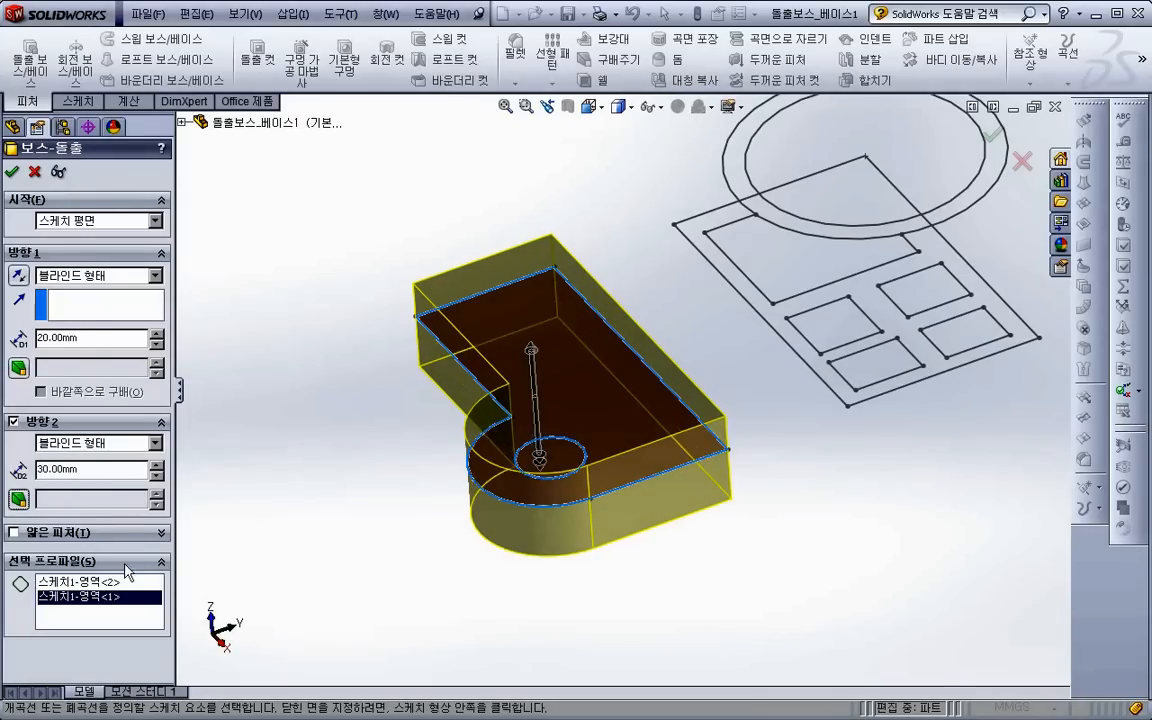
{"action": "left_click", "coordinate": [20, 278]}
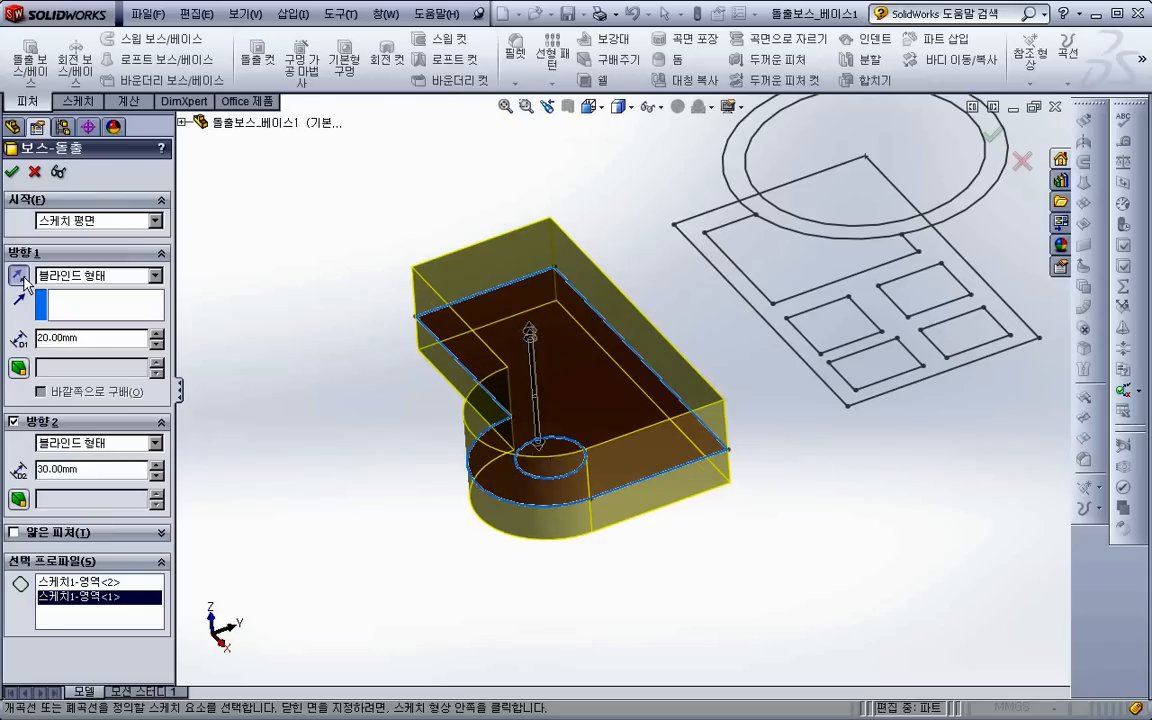
{"action": "left_click", "coordinate": [20, 278]}
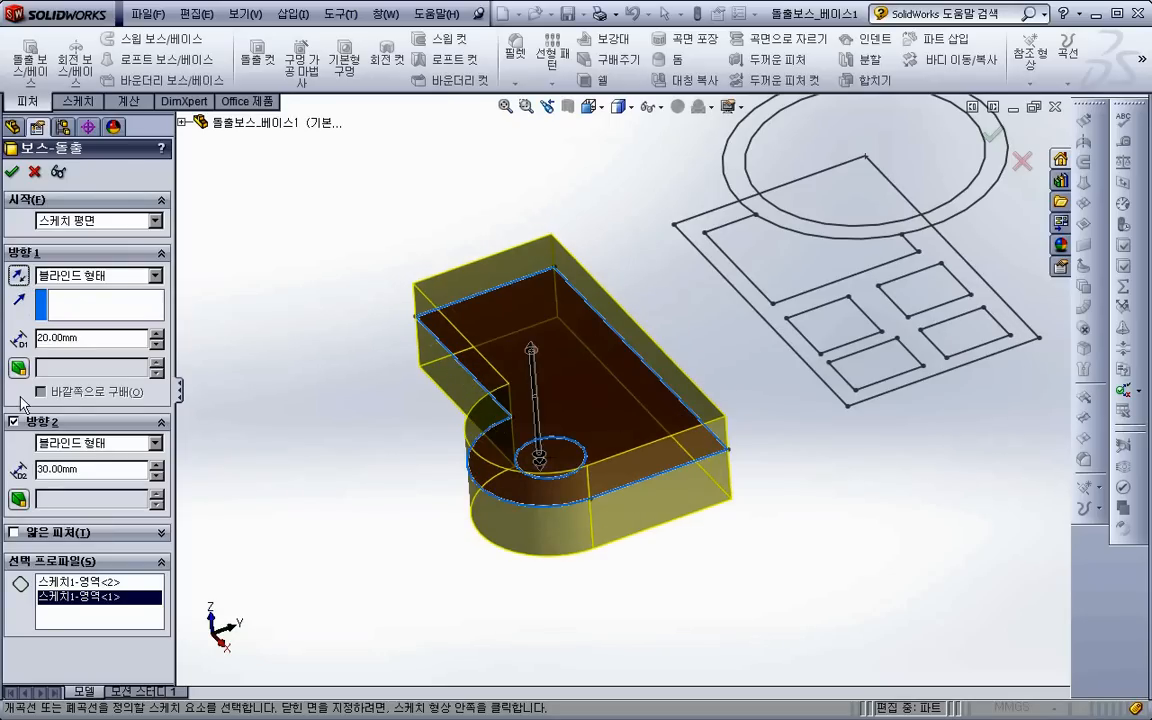
- Apply a 10 degree inward draft to direction 1, trying the outward draft option and turning it back off
{"action": "left_click", "coordinate": [18, 367]}
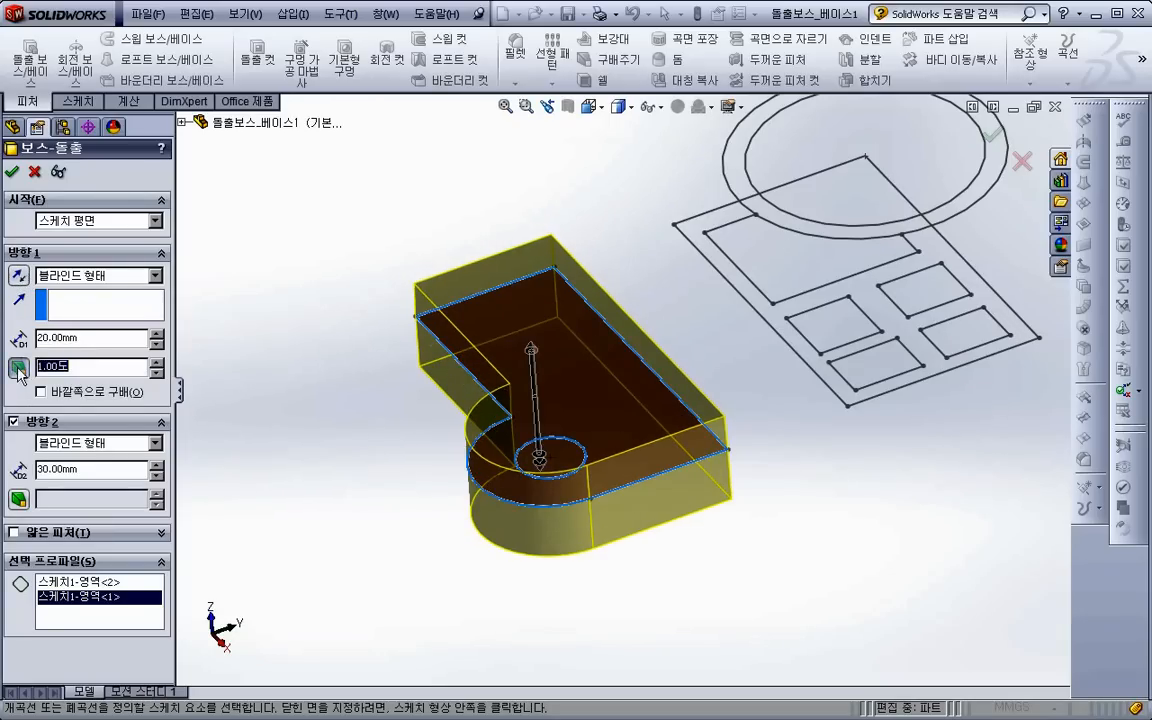
{"action": "type", "text": "10"}
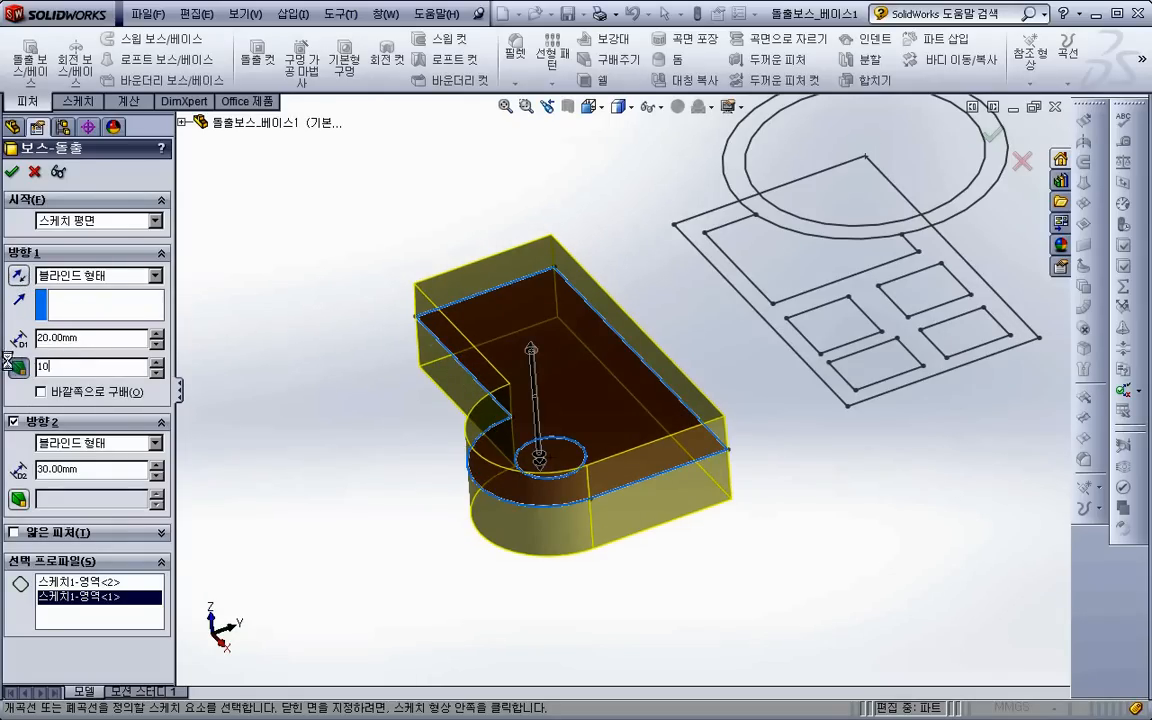
{"action": "key", "text": "Tab"}
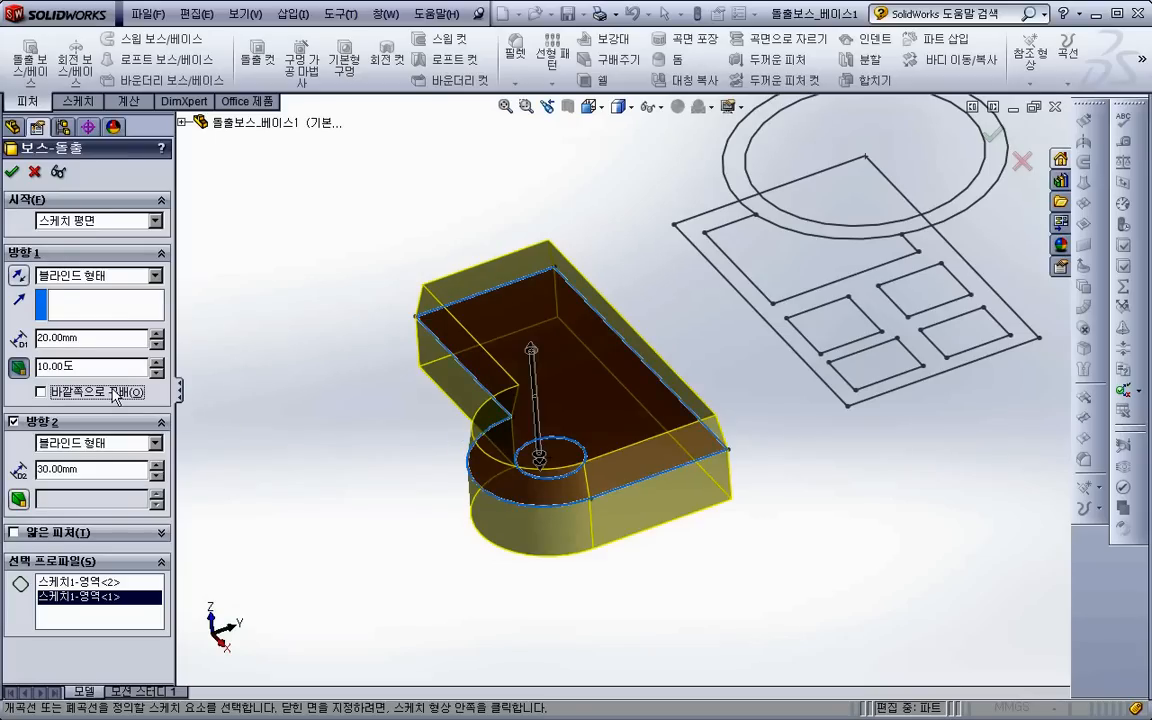
{"action": "left_click", "coordinate": [116, 394]}
{"action": "left_click", "coordinate": [116, 394]}
- Apply a 30 degree inward draft to direction 2 and complete the boss extrusion
{"action": "left_click", "coordinate": [18, 500]}
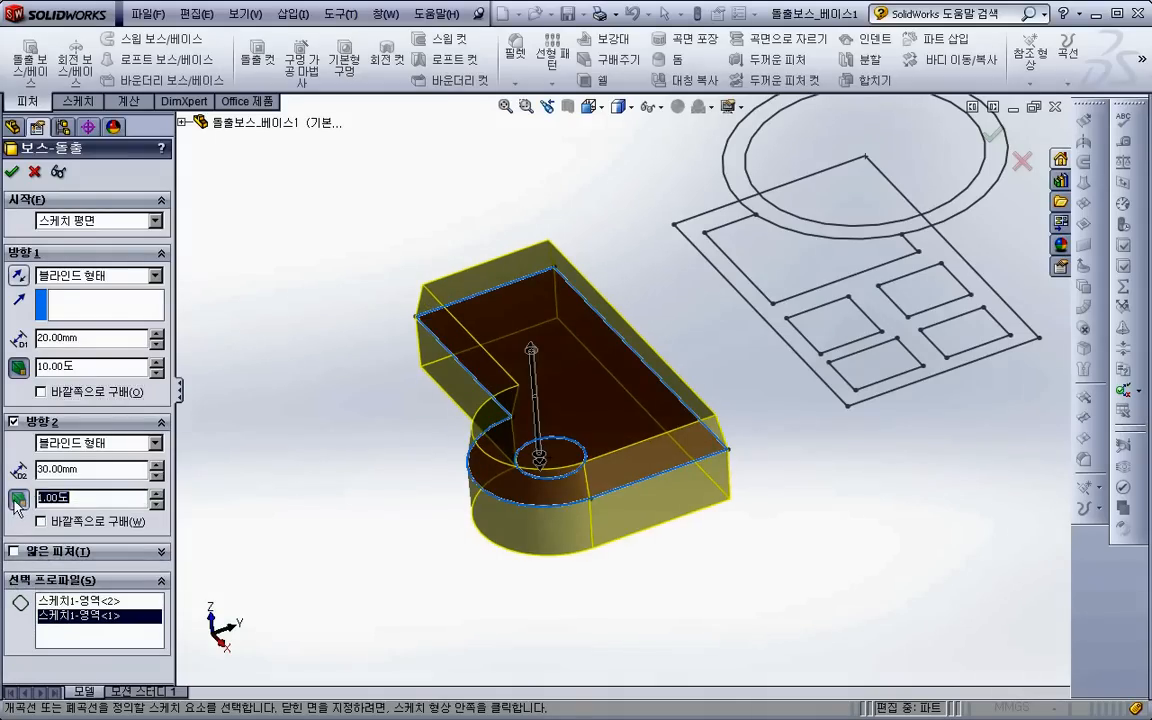
{"action": "type", "text": "30"}
{"action": "key", "text": "Return"}
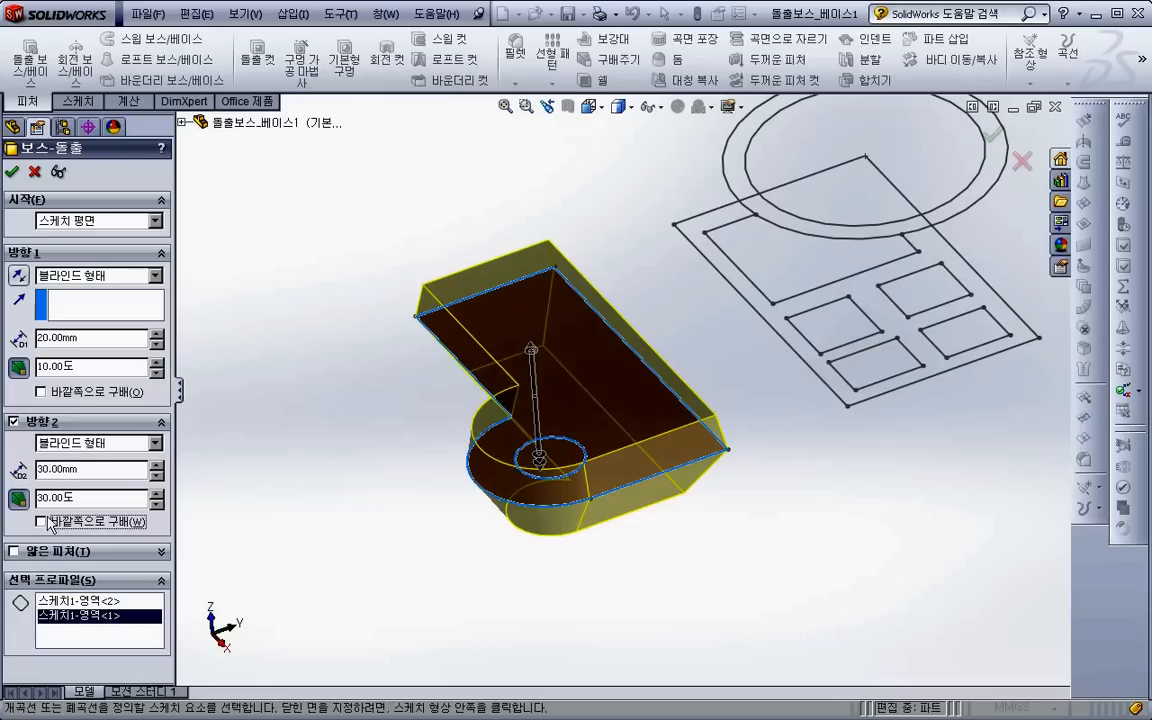
{"action": "left_click", "coordinate": [54, 523]}
{"action": "left_click", "coordinate": [77, 522]}
{"action": "mouse_move", "coordinate": [470, 474]}
{"action": "middle_mouse_down"}
{"action": "mouse_move", "coordinate": [430, 458]}
{"action": "mouse_move", "coordinate": [464, 477]}
{"action": "mouse_move", "coordinate": [409, 488]}
{"action": "middle_mouse_up"}
{"action": "scroll", "coordinate": [464, 469], "scroll_direction": "up", "scroll_amount": 1}
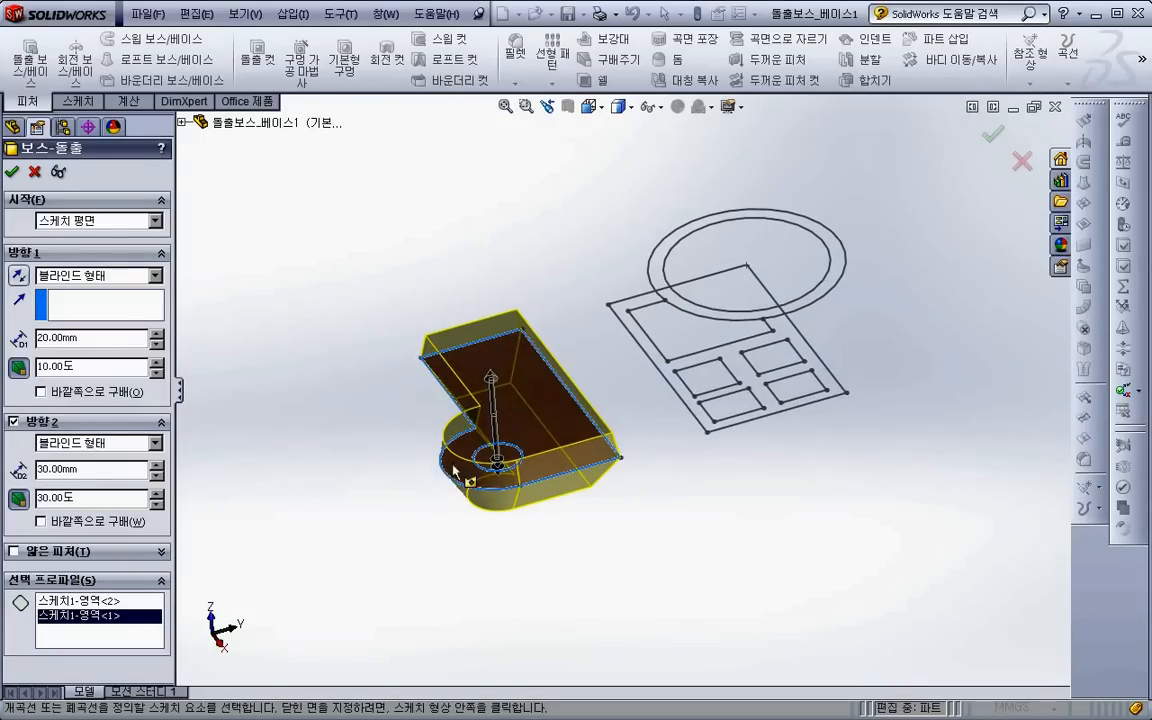
{"action": "scroll", "coordinate": [452, 471], "scroll_direction": "down", "scroll_amount": 2}
{"action": "left_click", "coordinate": [13, 171]}
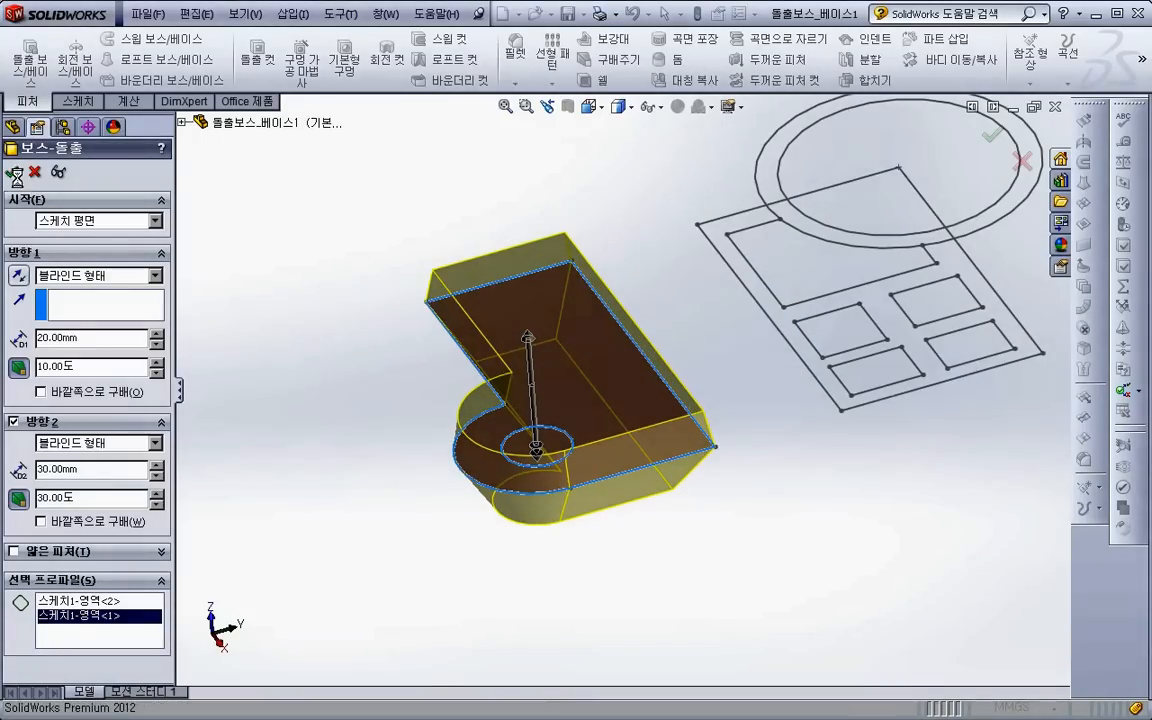
- Expand the new boss extrusion in the feature tree and show its absorbed sketch
{"action": "scroll", "coordinate": [563, 362], "scroll_direction": "up", "scroll_amount": 3}
{"action": "middle_click_drag", "start_coordinate": [573, 446], "coordinate": [473, 466], "text": "ctrl"}
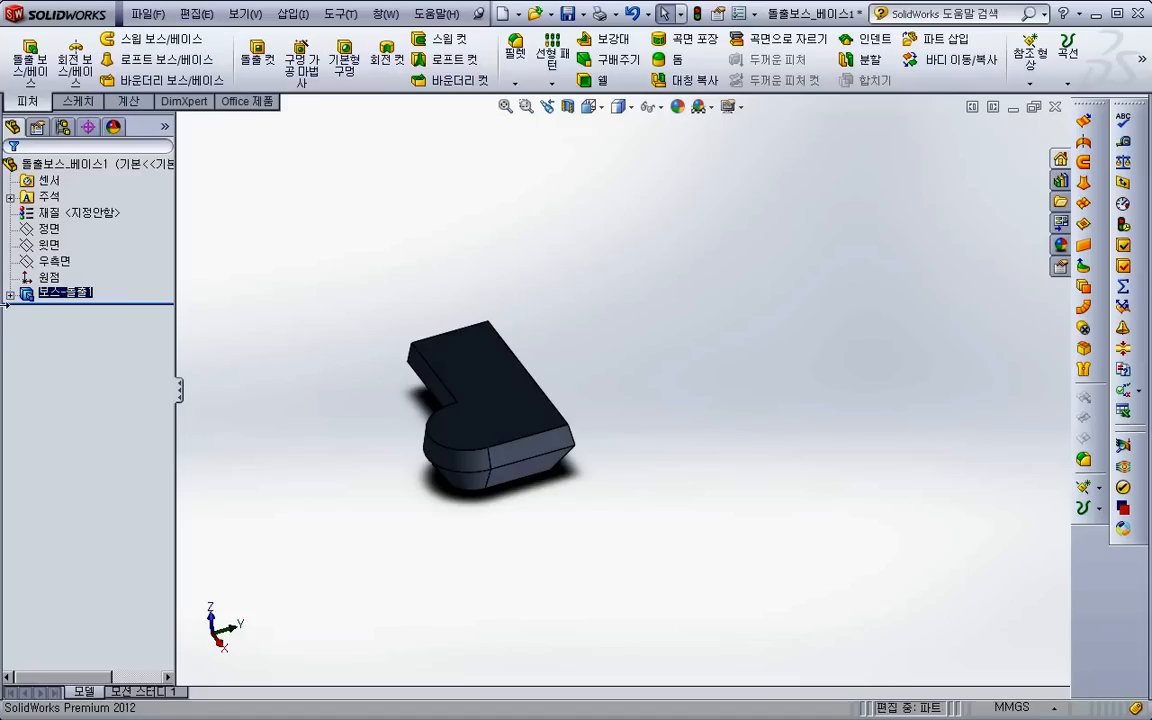
{"action": "left_click", "coordinate": [9, 295]}
{"action": "right_click", "coordinate": [82, 311]}
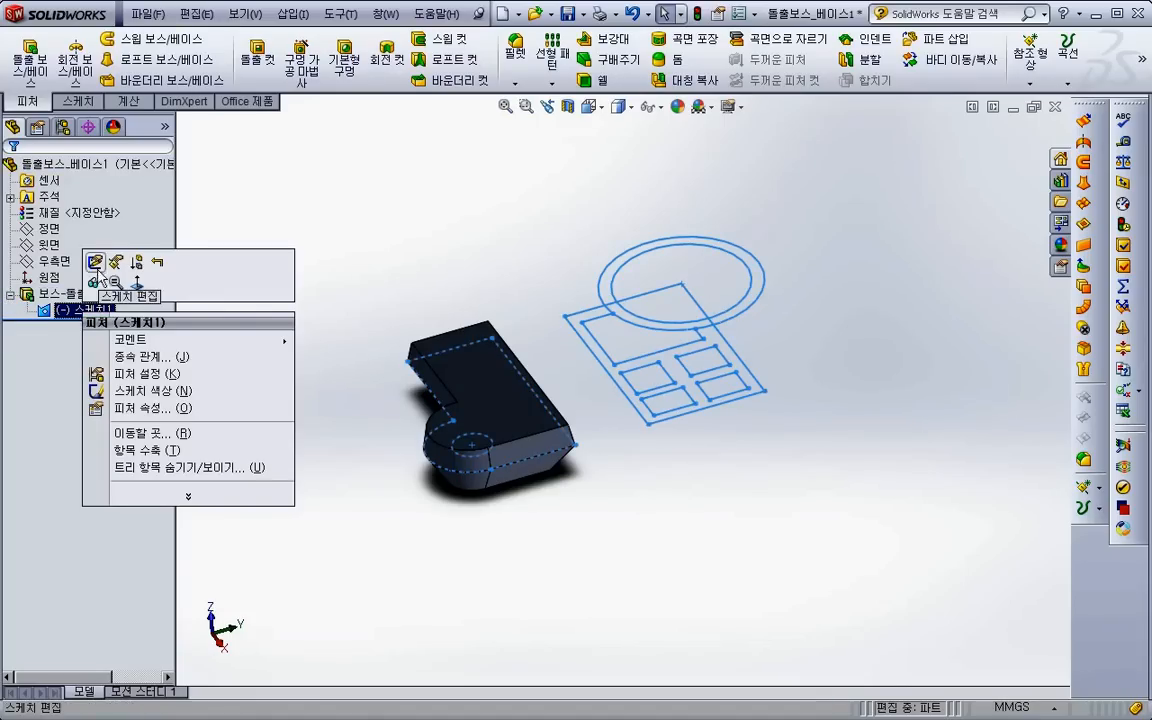
{"action": "left_click", "coordinate": [96, 283]}
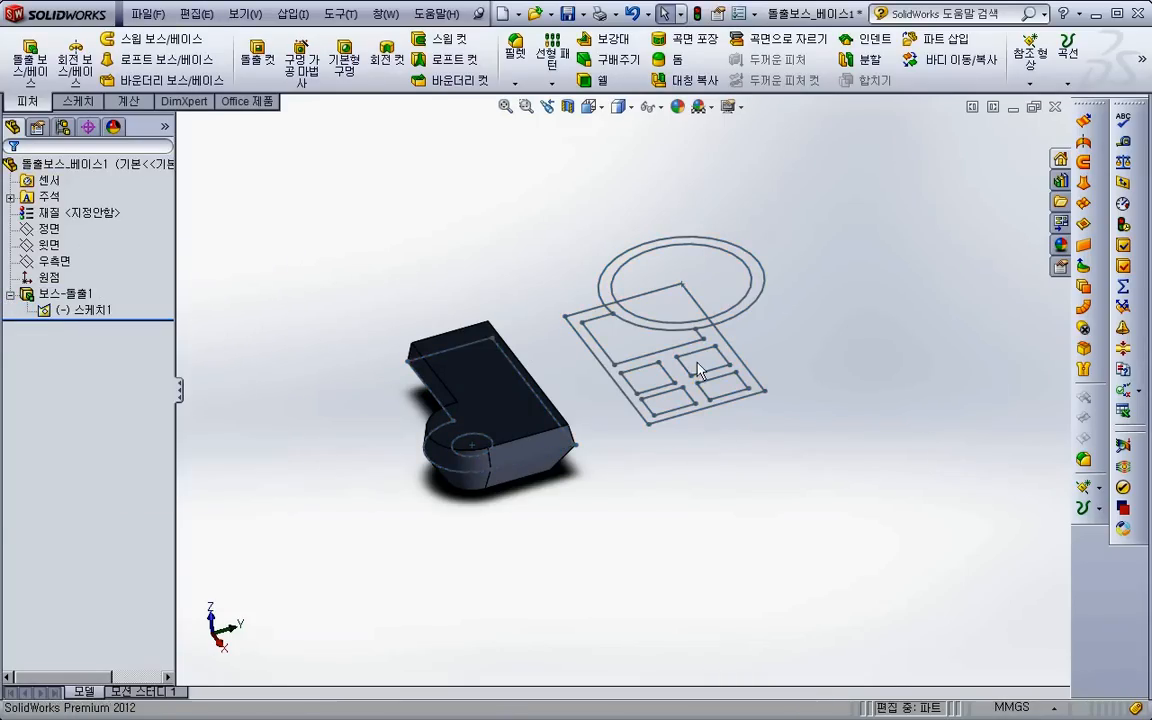
- Set up a 50 mm boss extrusion from the arc-cut region and the front-right small rectangle of the shown sketch
{"action": "scroll", "coordinate": [694, 362], "scroll_direction": "down", "scroll_amount": 3}
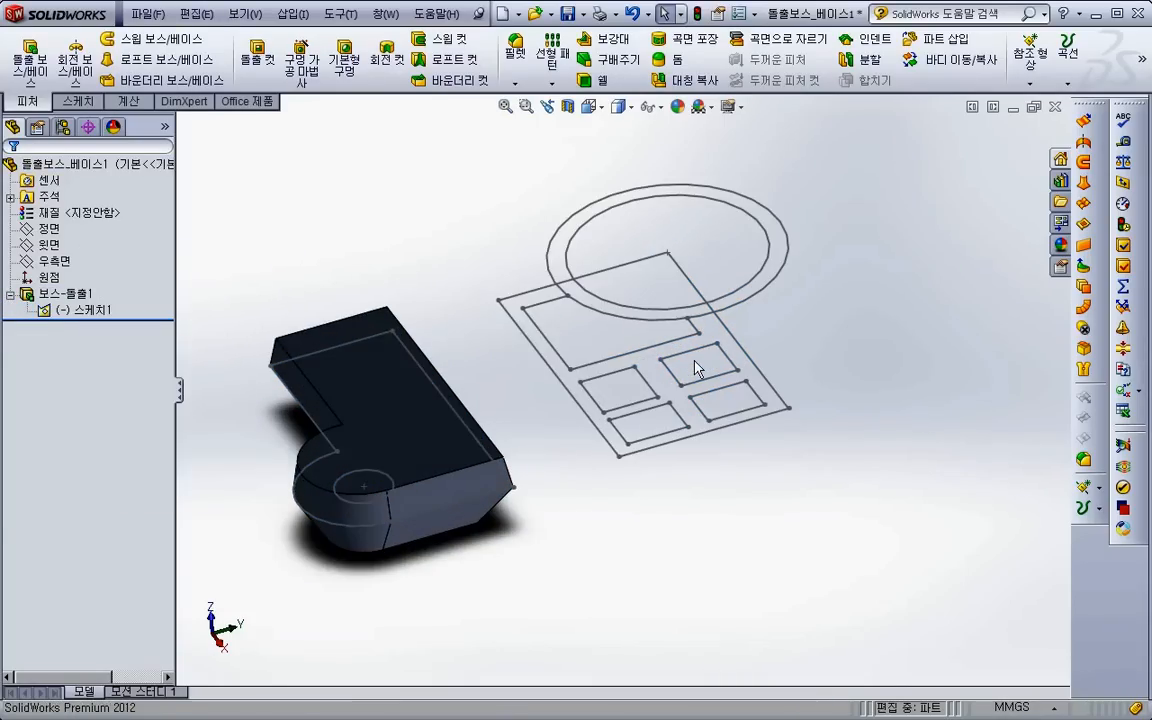
{"action": "left_click", "coordinate": [40, 68]}
{"action": "left_click", "coordinate": [615, 358]}
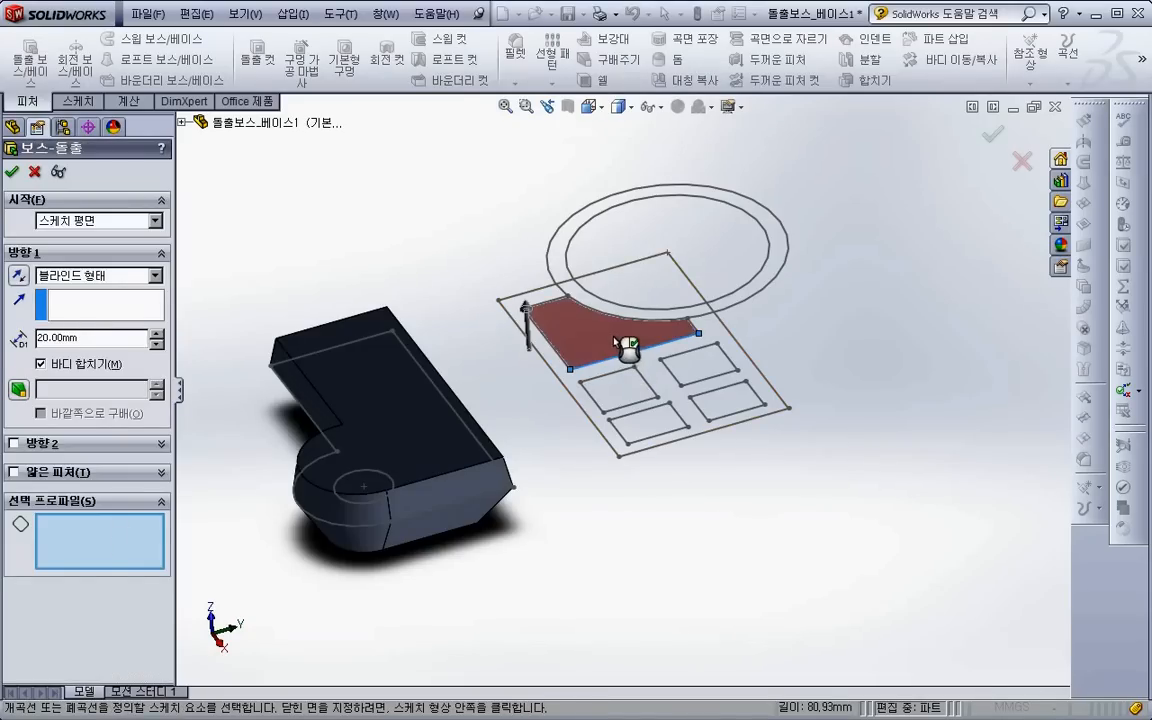
{"action": "left_click", "coordinate": [616, 338]}
{"action": "left_click", "coordinate": [718, 406]}
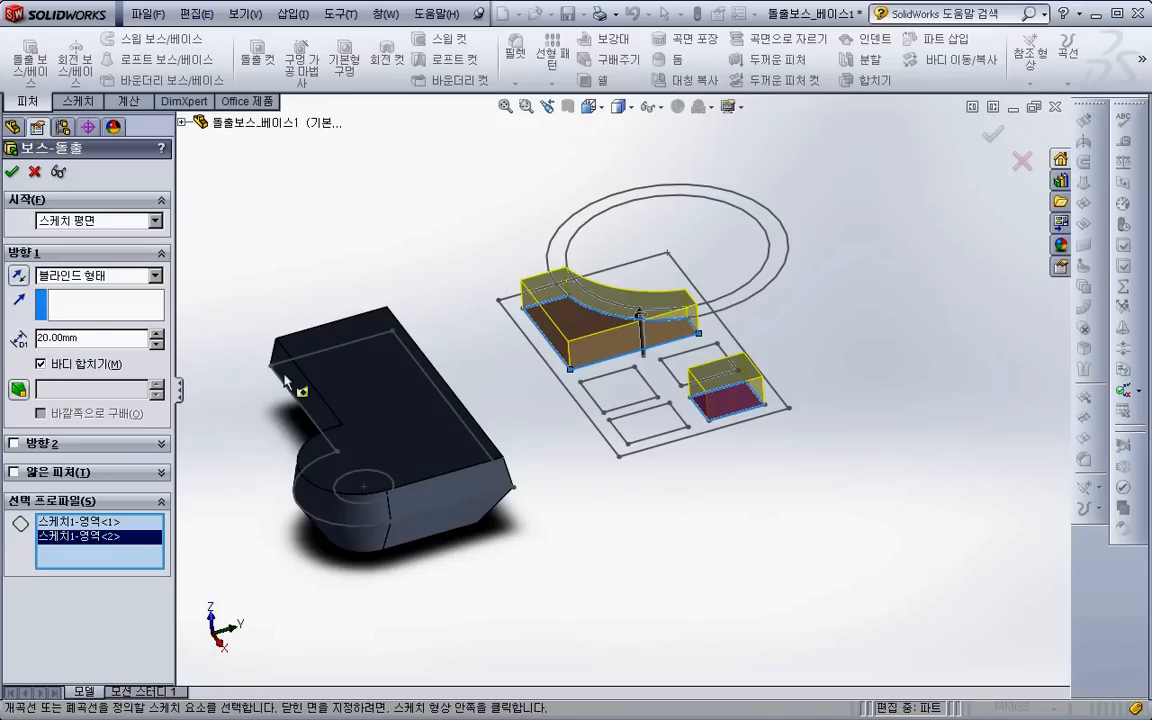
{"action": "left_click_drag", "start_coordinate": [95, 341], "coordinate": [5, 342]}
{"action": "type", "text": "50"}
{"action": "key", "text": "Tab"}
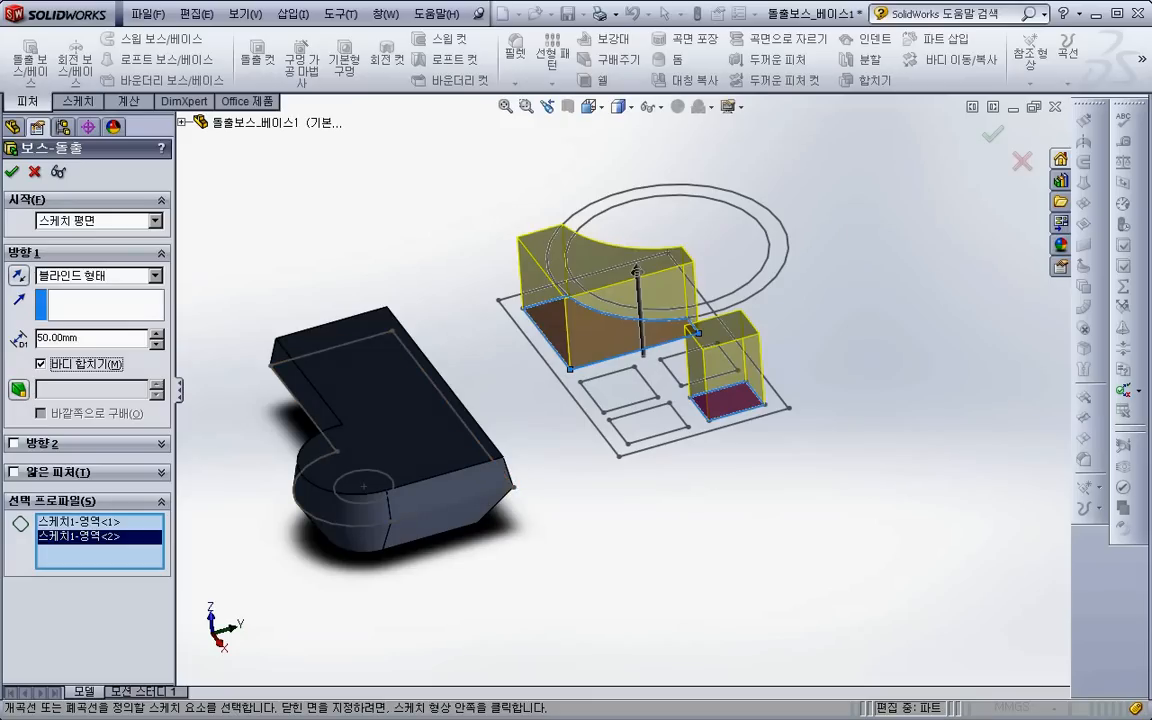
{"action": "key", "text": "super"}
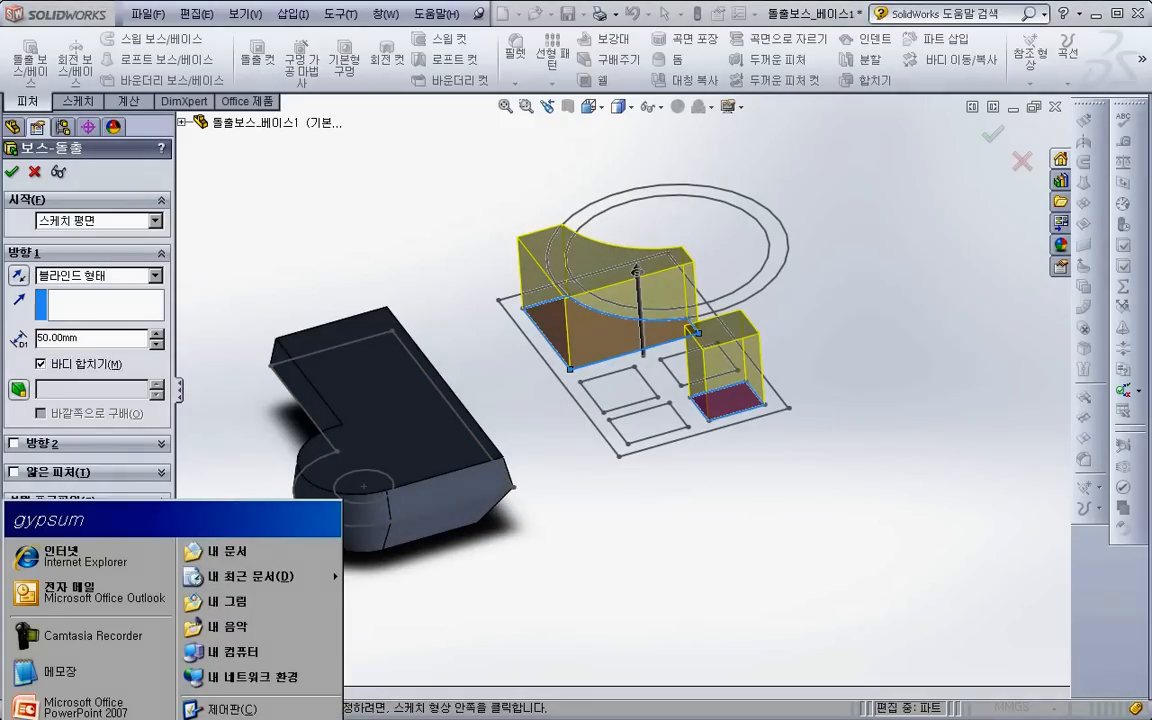
- Open Notepad, write the notes "Sketch ==> Feature" and "Body ==>", and return to the SolidWorks part
{"action": "left_click", "coordinate": [60, 671]}
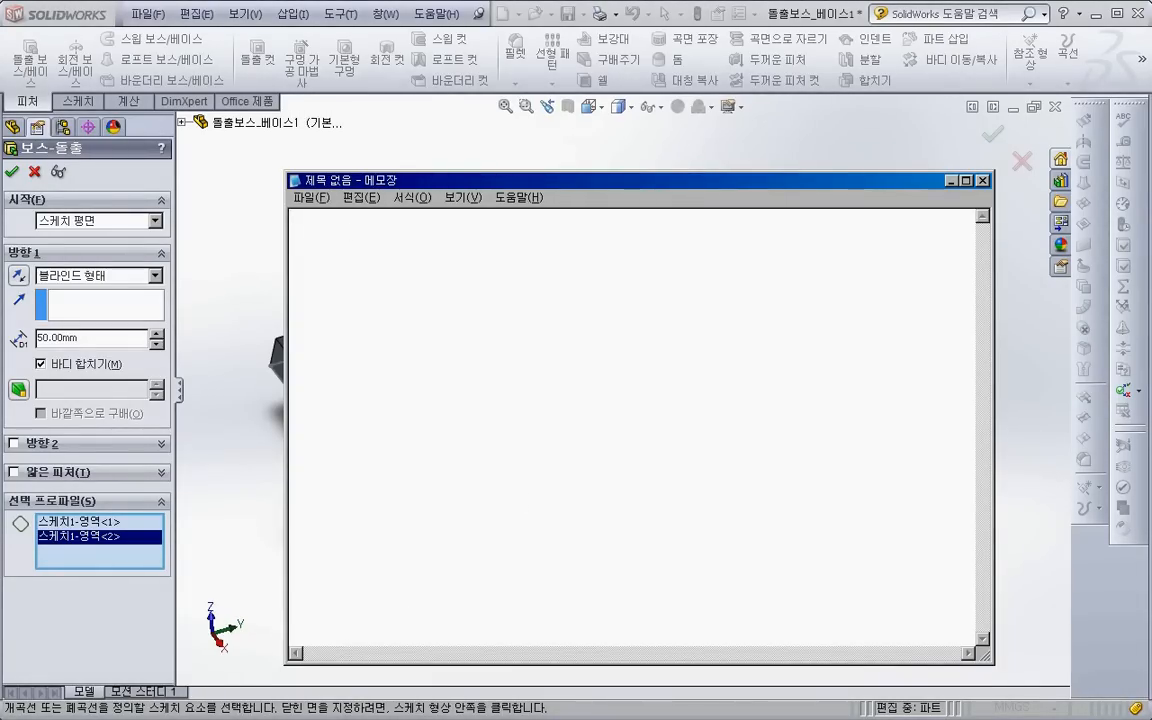
{"action": "type", "text": "Sketch ==> Feature"}
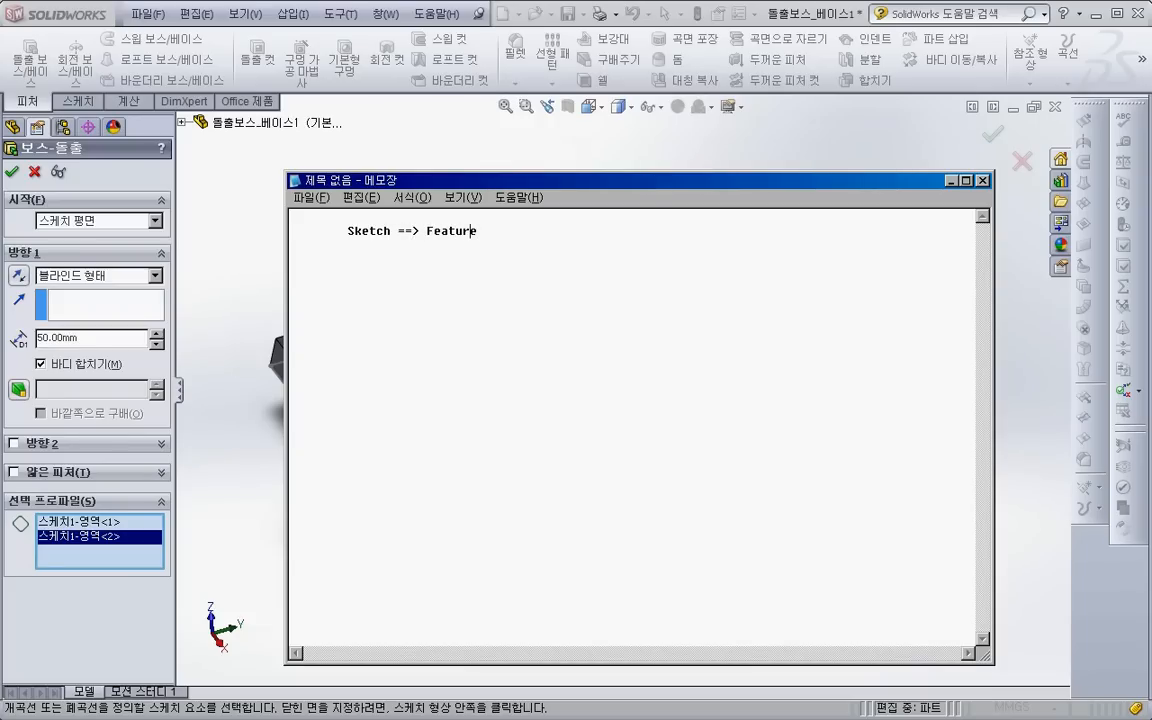
{"action": "type", "text": "Body ==>"}
{"action": "left_click", "coordinate": [827, 160]}
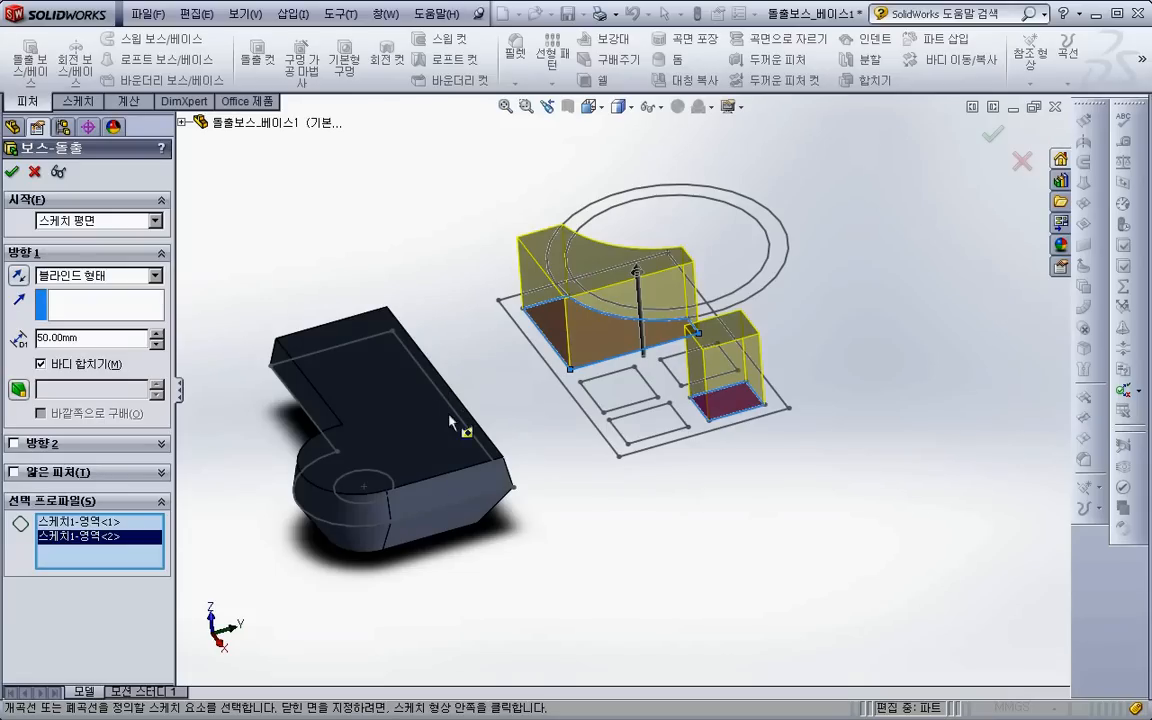
- Complete the 50 mm boss extrusion of the arc-cut region and the small rectangle
{"action": "scroll", "coordinate": [508, 492], "scroll_direction": "up", "scroll_amount": 1}
{"action": "middle_click_drag", "start_coordinate": [537, 538], "coordinate": [562, 547], "text": "ctrl"}
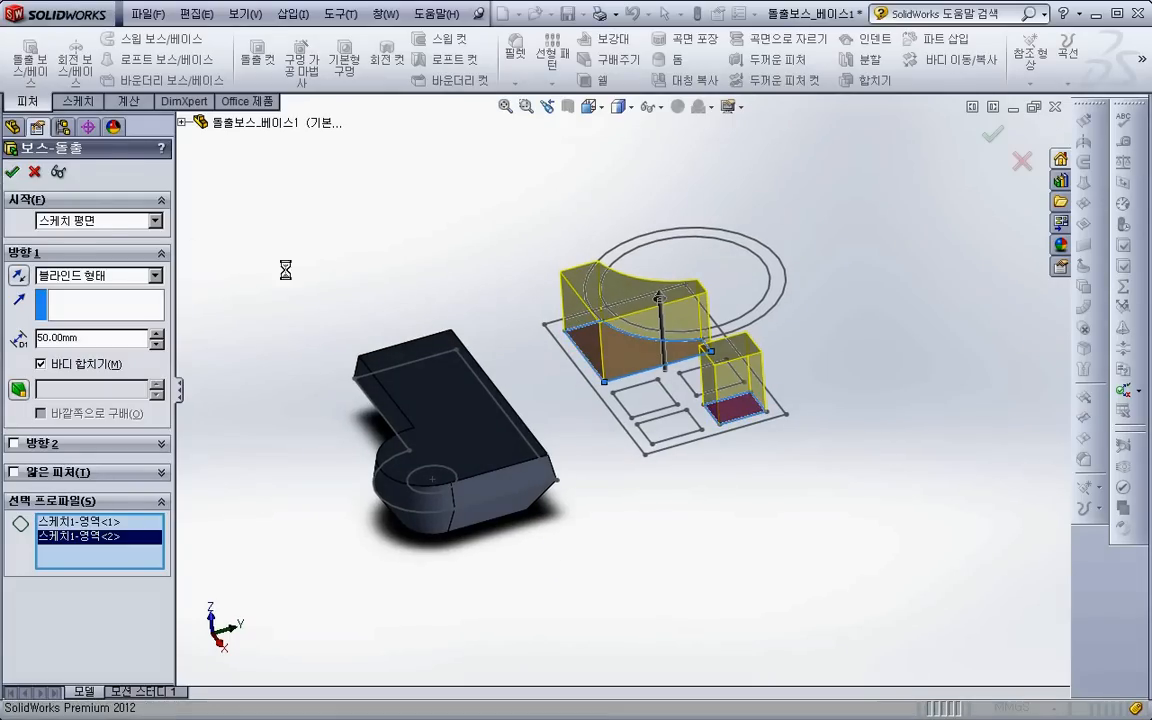
{"action": "left_click", "coordinate": [12, 174]}
- Expand the solid bodies folder and inspect the bodies created by the boss extrusions
{"action": "left_click", "coordinate": [75, 213]}
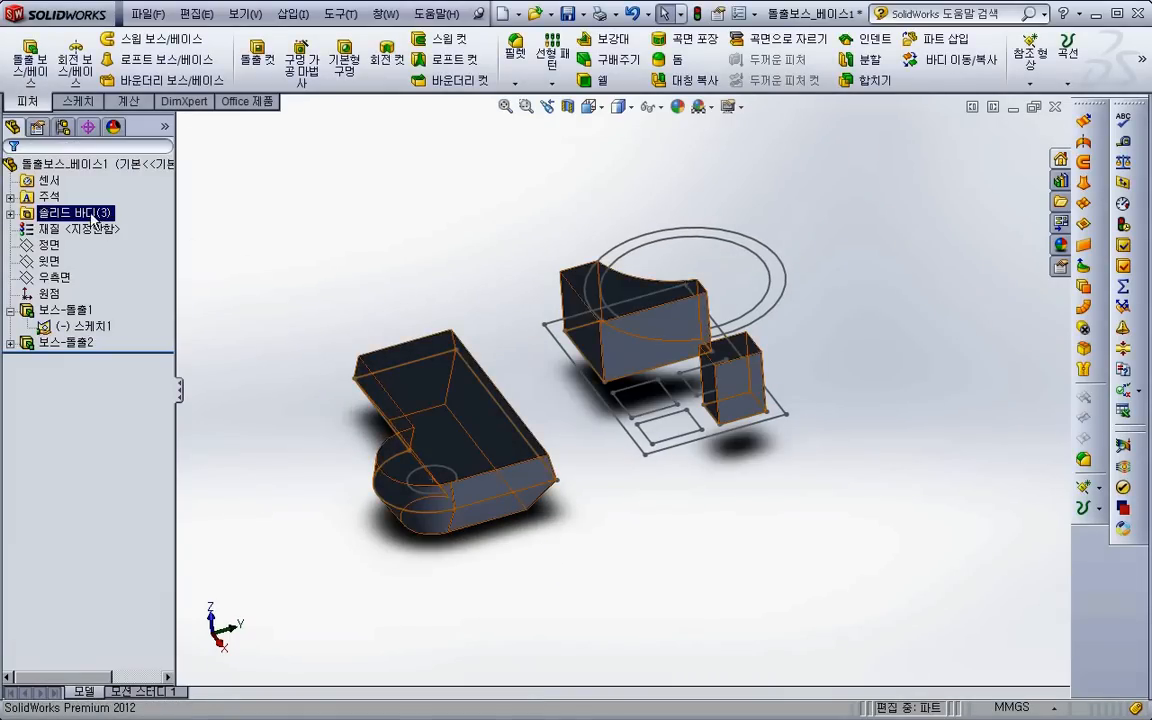
{"action": "left_click", "coordinate": [10, 213]}
{"action": "left_click", "coordinate": [80, 228]}
{"action": "left_click", "coordinate": [92, 246]}
{"action": "left_click", "coordinate": [365, 322]}
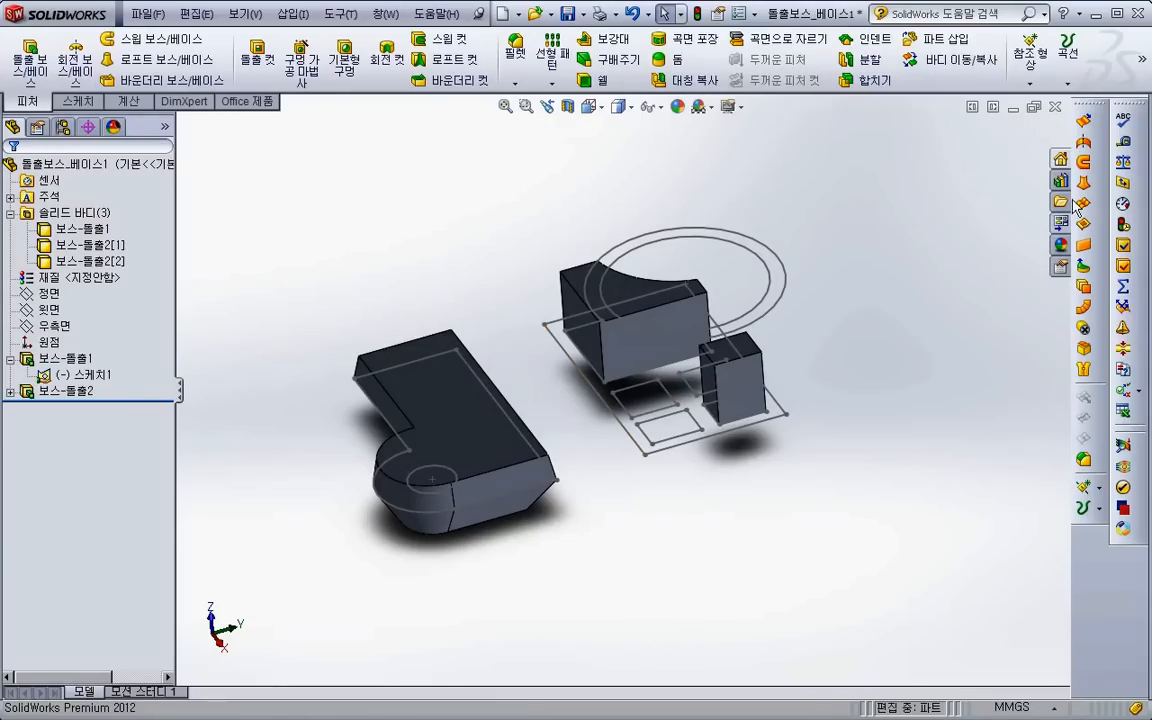
- Extrude a 50 mm surface downward from the large outer rectangle contour of the shared sketch
{"action": "left_click", "coordinate": [1091, 141]}
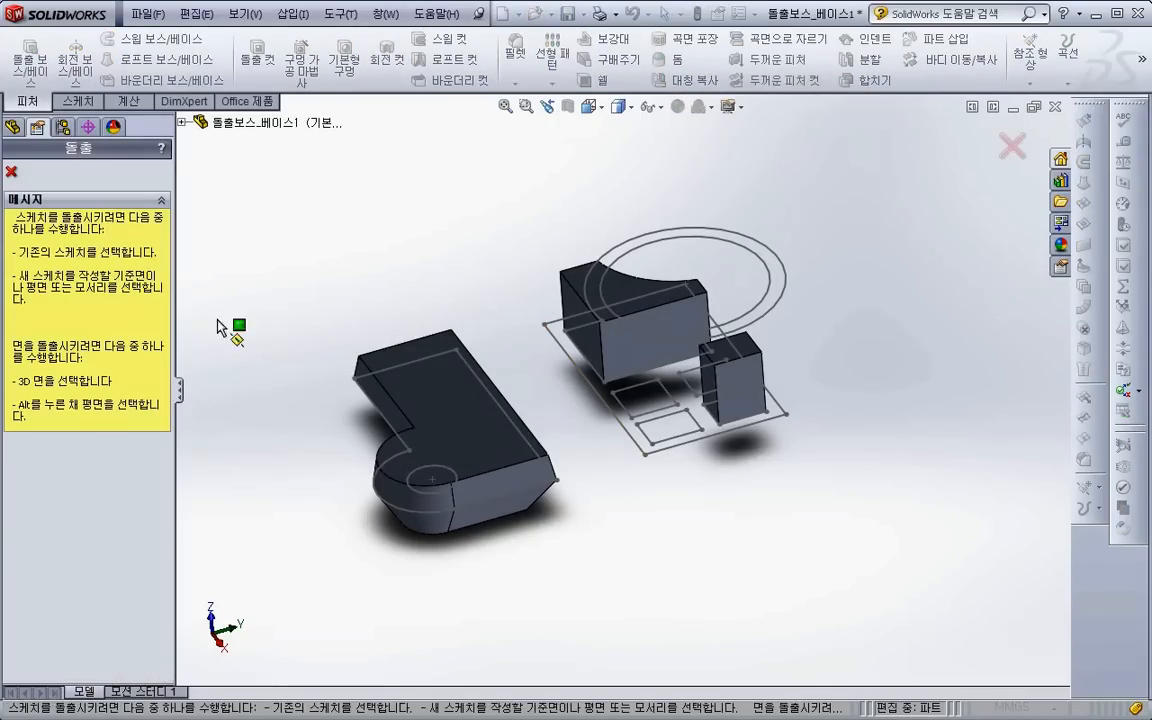
{"action": "left_click", "coordinate": [665, 451]}
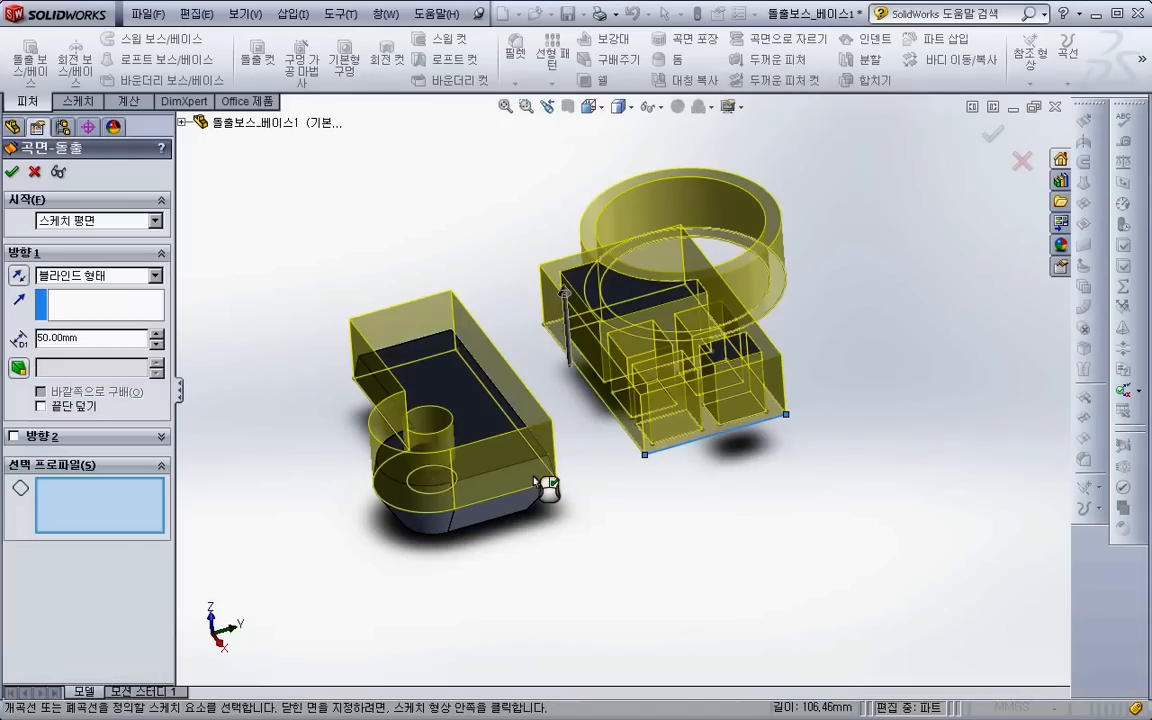
{"action": "left_click", "coordinate": [694, 455]}
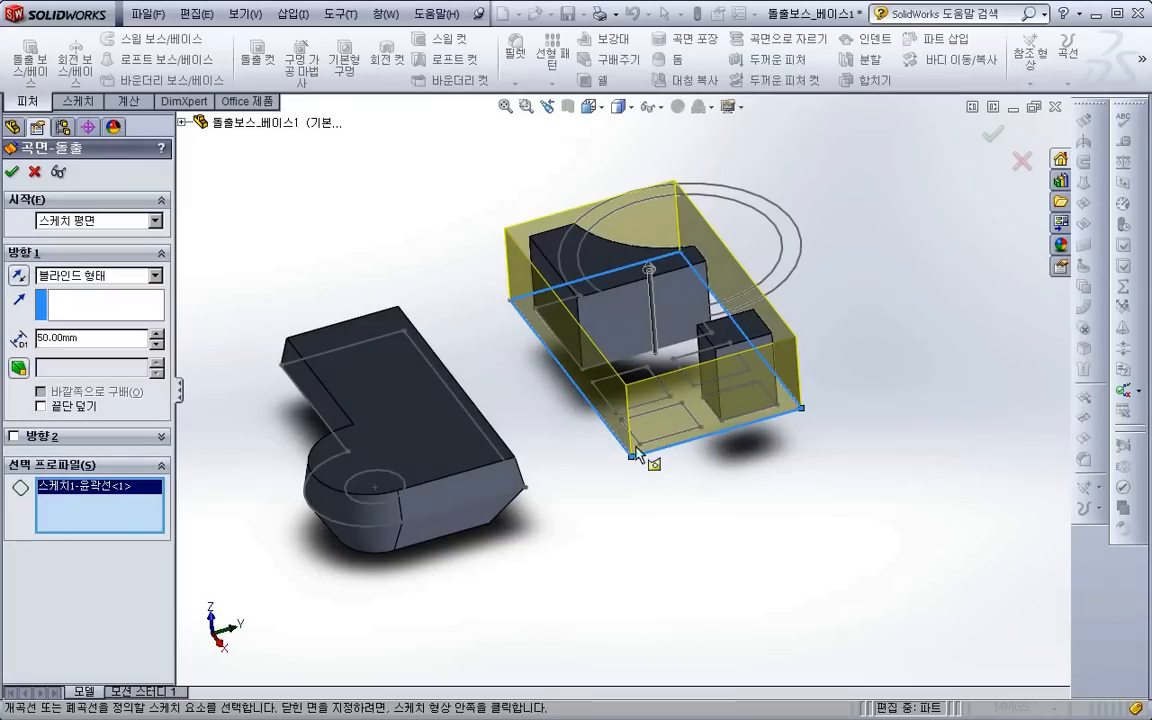
{"action": "left_click", "coordinate": [20, 277]}
{"action": "left_click", "coordinate": [20, 277]}
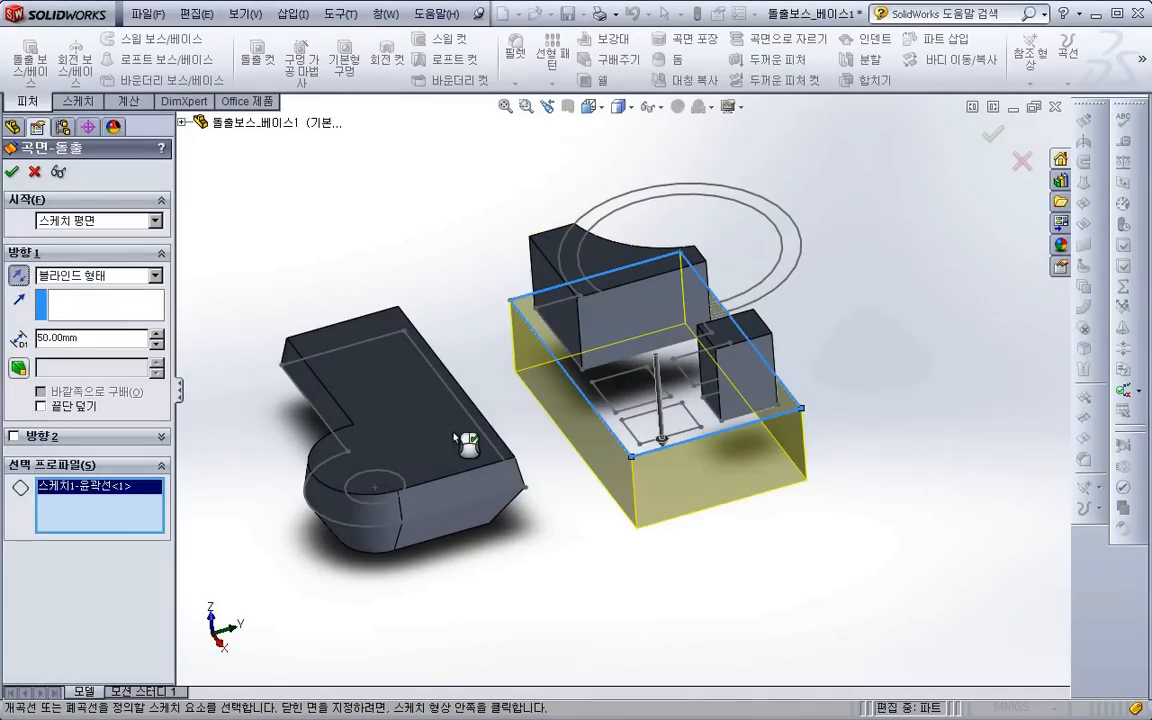
{"action": "left_click", "coordinate": [12, 174]}
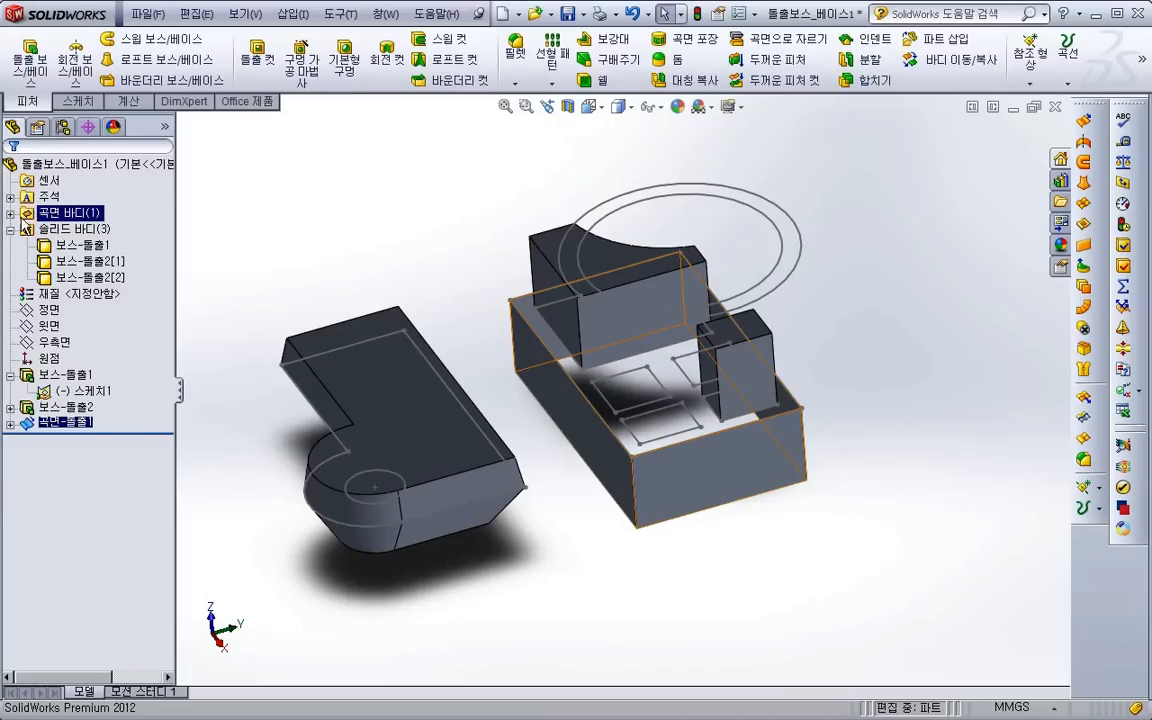
- Expand the surface bodies folder and inspect the extruded surface body in the model
{"action": "left_click", "coordinate": [10, 213]}
{"action": "left_click", "coordinate": [82, 227]}
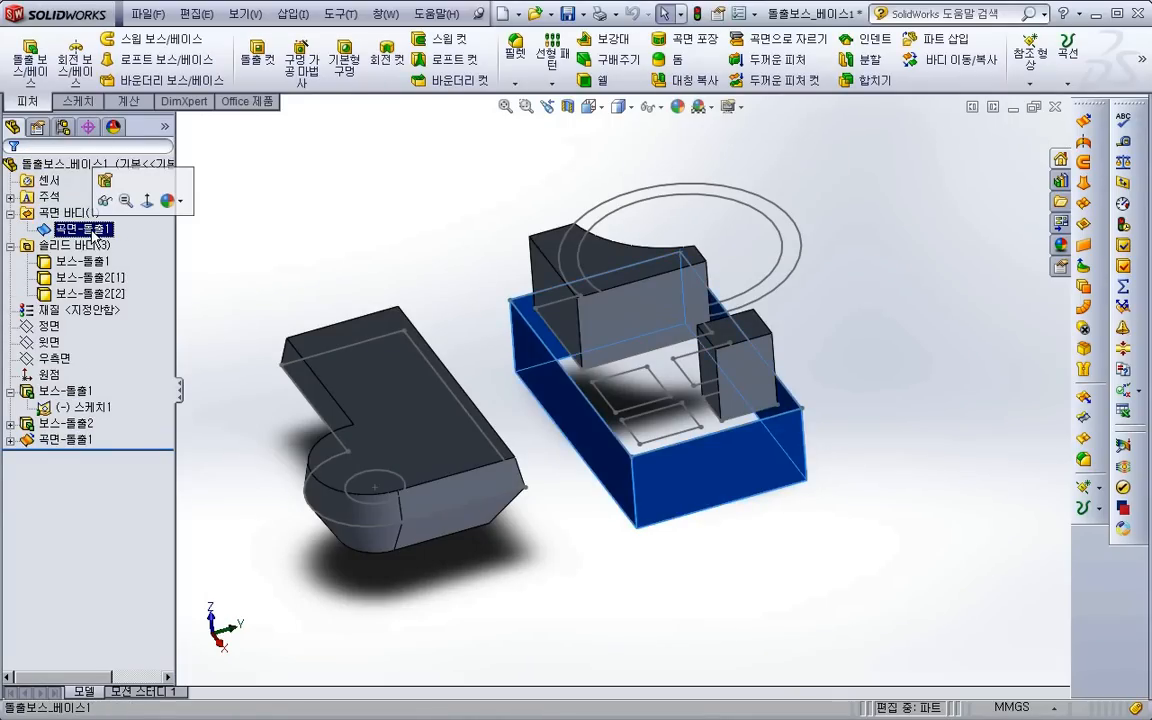
{"action": "left_click", "coordinate": [305, 285]}
{"action": "key", "text": "z"}
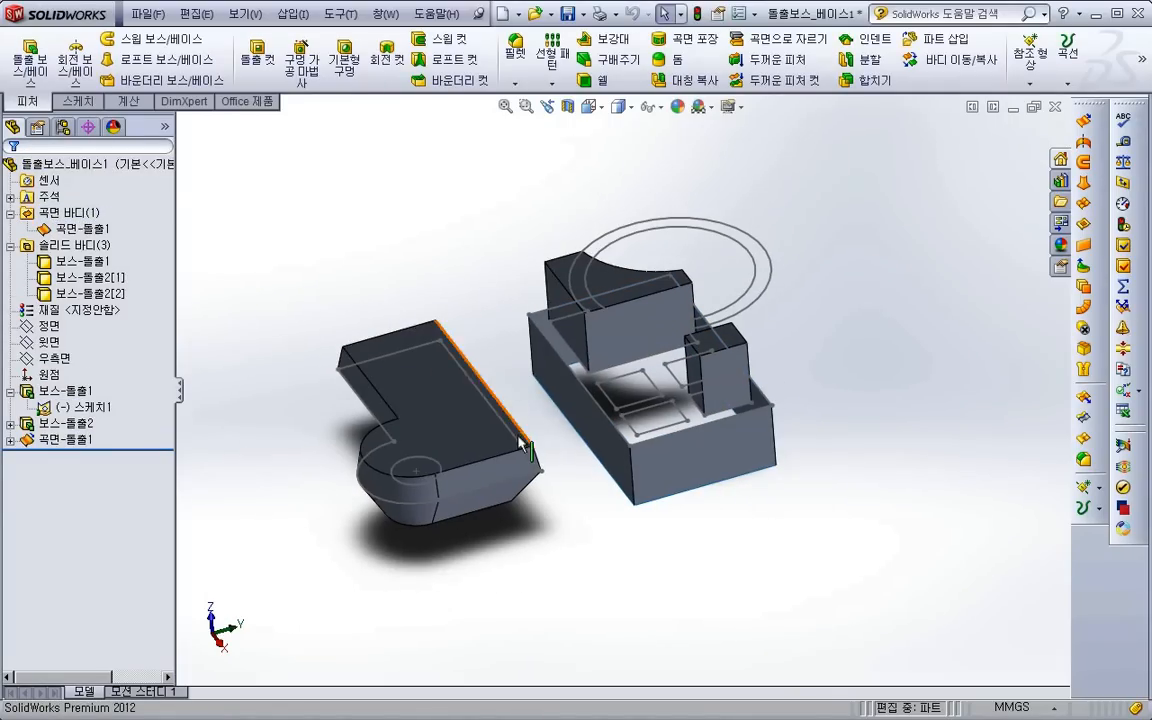
{"action": "scroll", "coordinate": [550, 427], "scroll_direction": "down", "scroll_amount": 1}
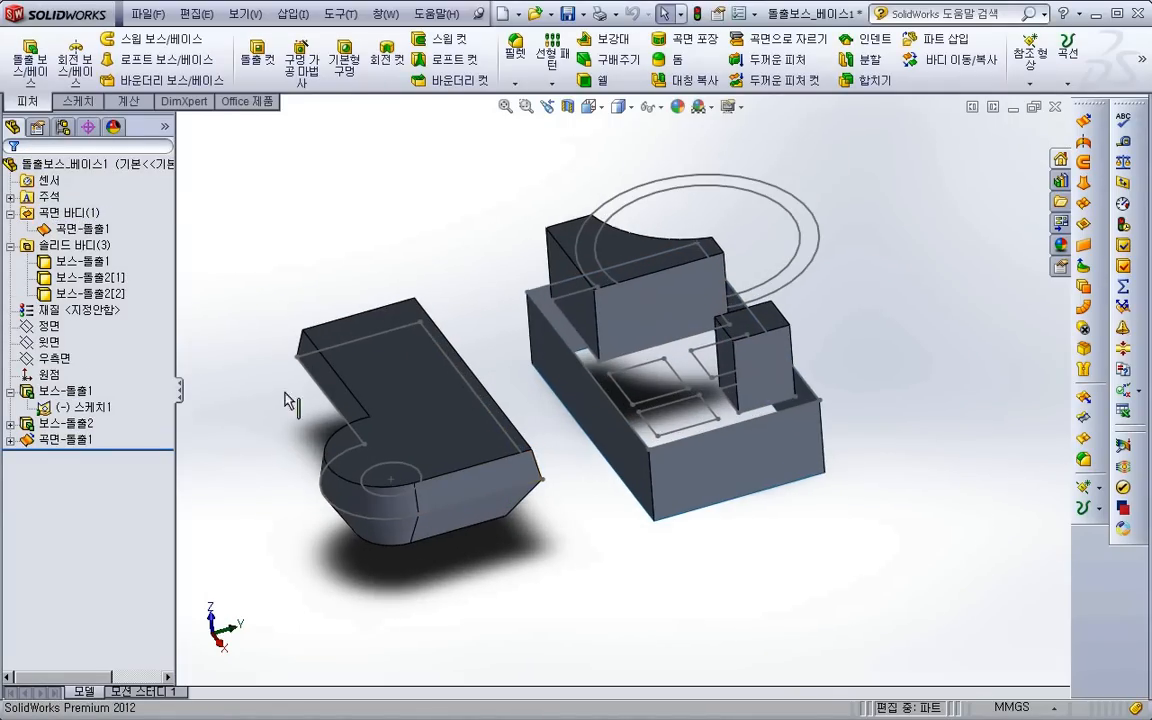
- Edit the surface extrusion to turn on the Cap end option, keeping the Blind end condition, and inspect the model
{"action": "right_click", "coordinate": [60, 442]}
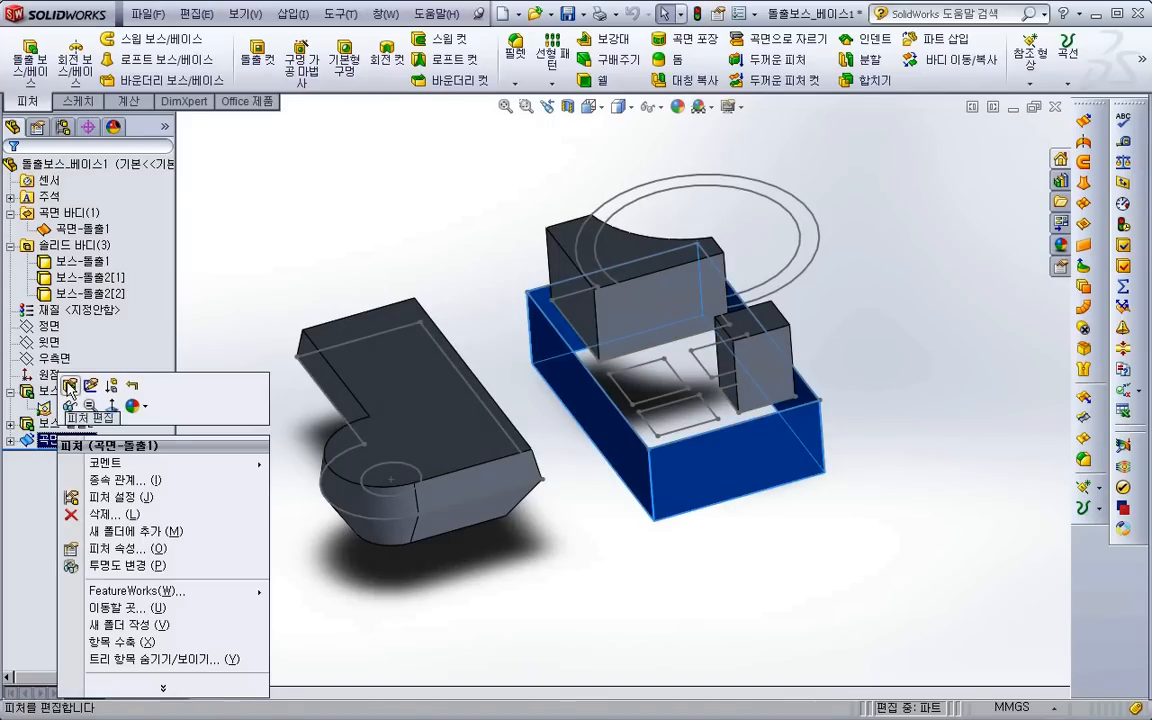
{"action": "left_click", "coordinate": [70, 388]}
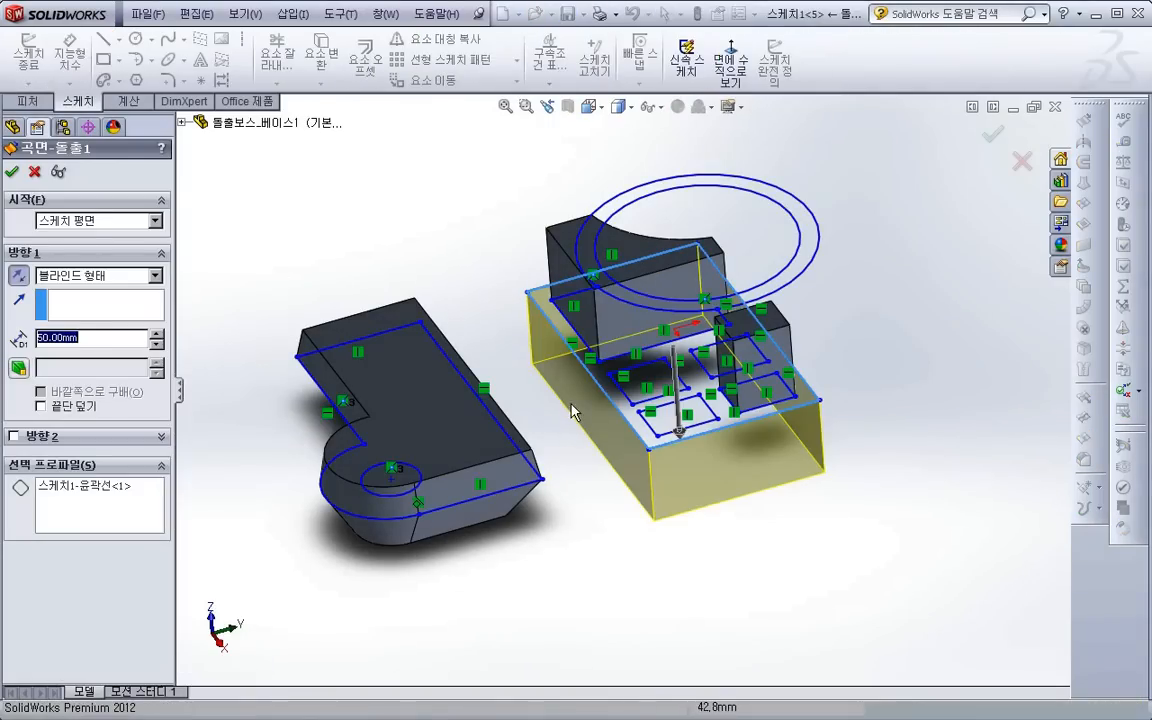
{"action": "scroll", "coordinate": [573, 412], "scroll_direction": "down", "scroll_amount": 1}
{"action": "left_click", "coordinate": [88, 275]}
{"action": "left_click", "coordinate": [90, 289]}
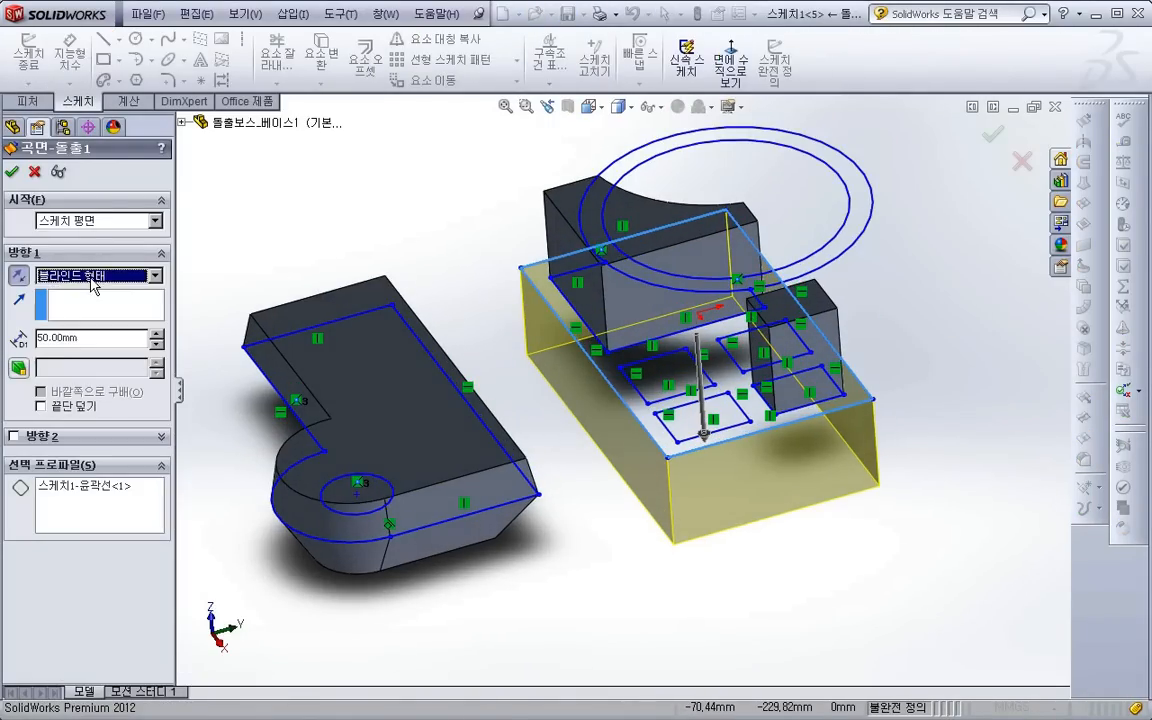
{"action": "left_click", "coordinate": [75, 407]}
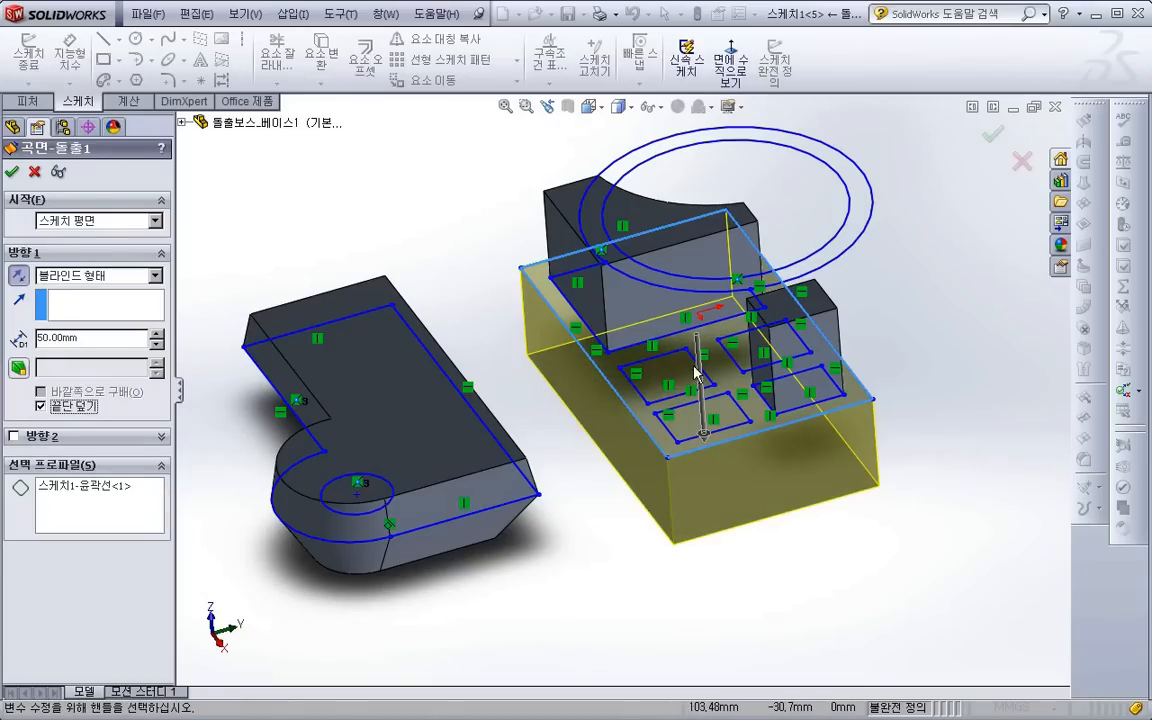
{"action": "left_click", "coordinate": [12, 171]}
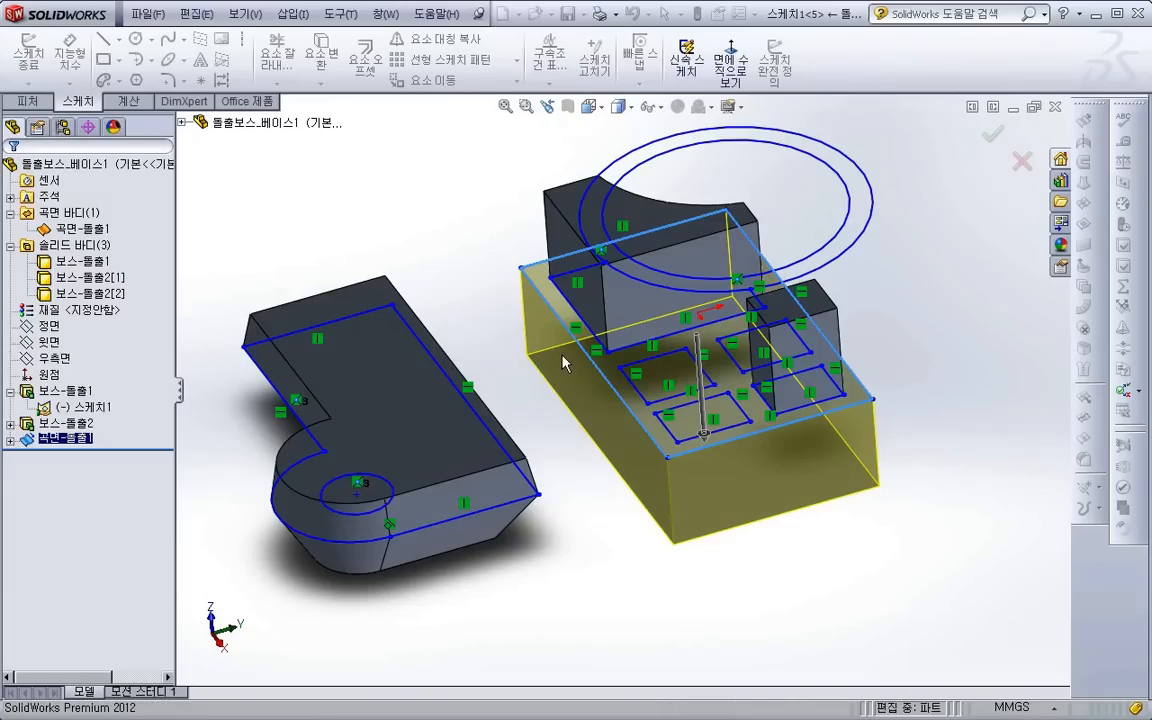
{"action": "scroll", "coordinate": [565, 365], "scroll_direction": "up", "scroll_amount": 3}
{"action": "middle_click_drag", "start_coordinate": [532, 352], "coordinate": [480, 300]}
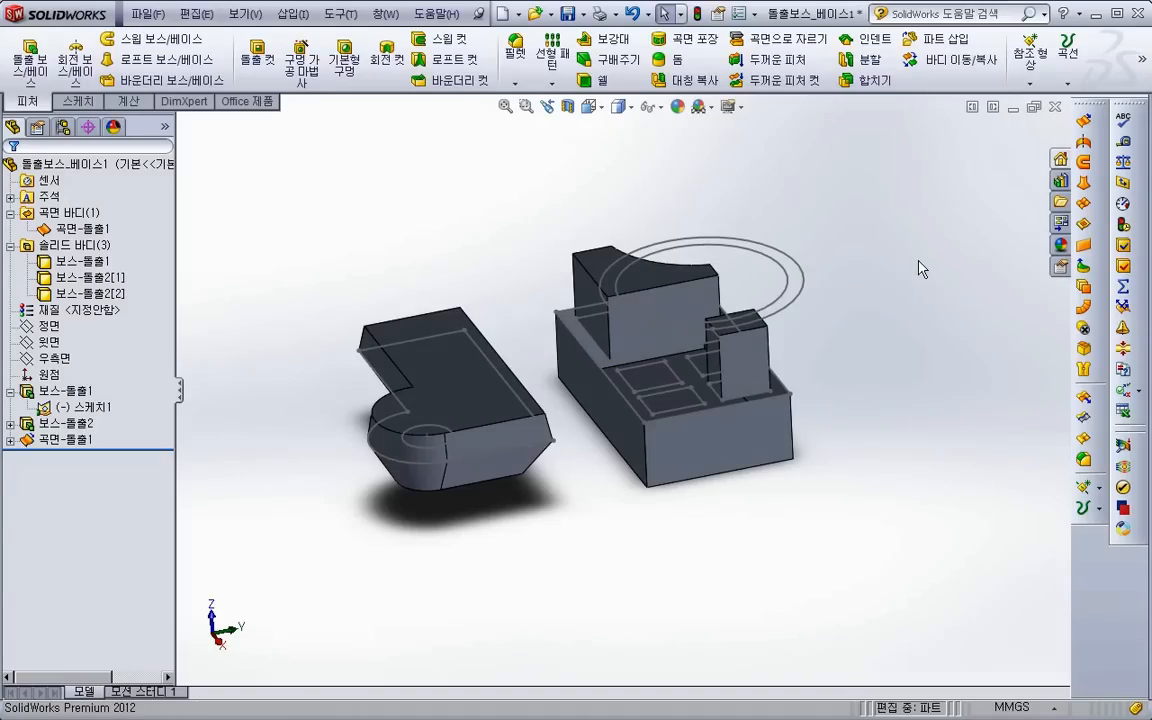
- Close the part and open 돌출보스_베이스2.SLDPRT from its link in the PowerPoint lecture notes
{"action": "left_click", "coordinate": [1054, 107]}
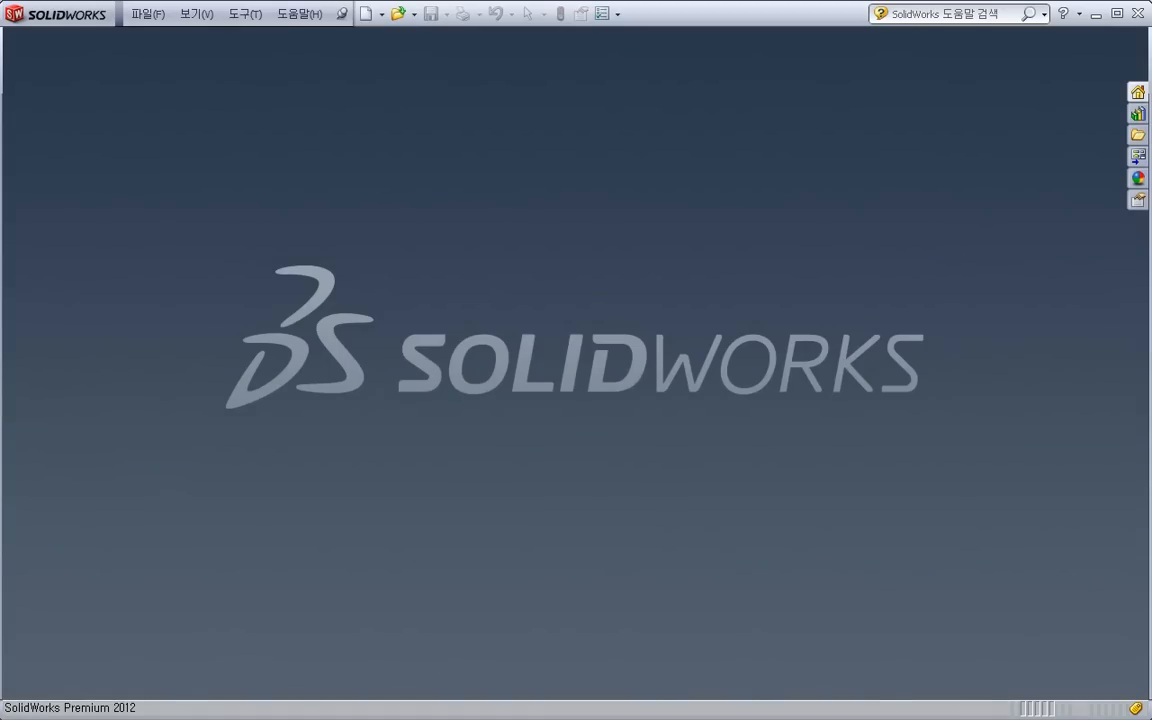
{"action": "key", "text": "alt+Tab"}
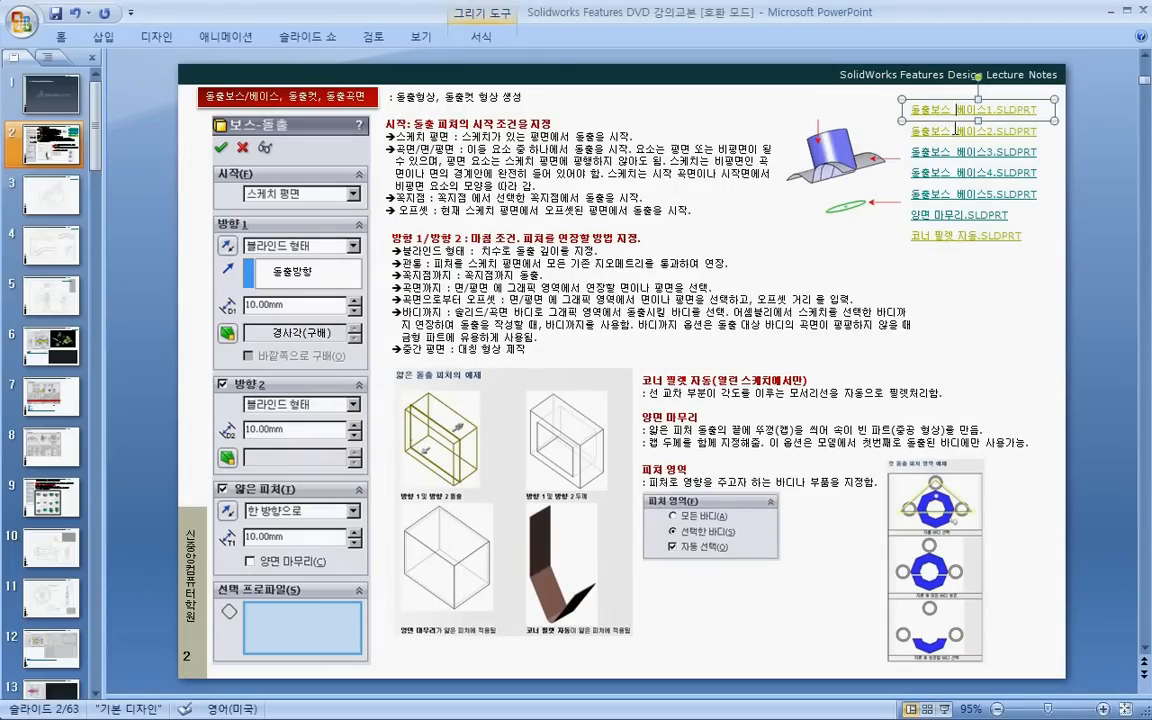
{"action": "right_click", "coordinate": [956, 111]}
{"action": "left_click", "coordinate": [956, 131]}
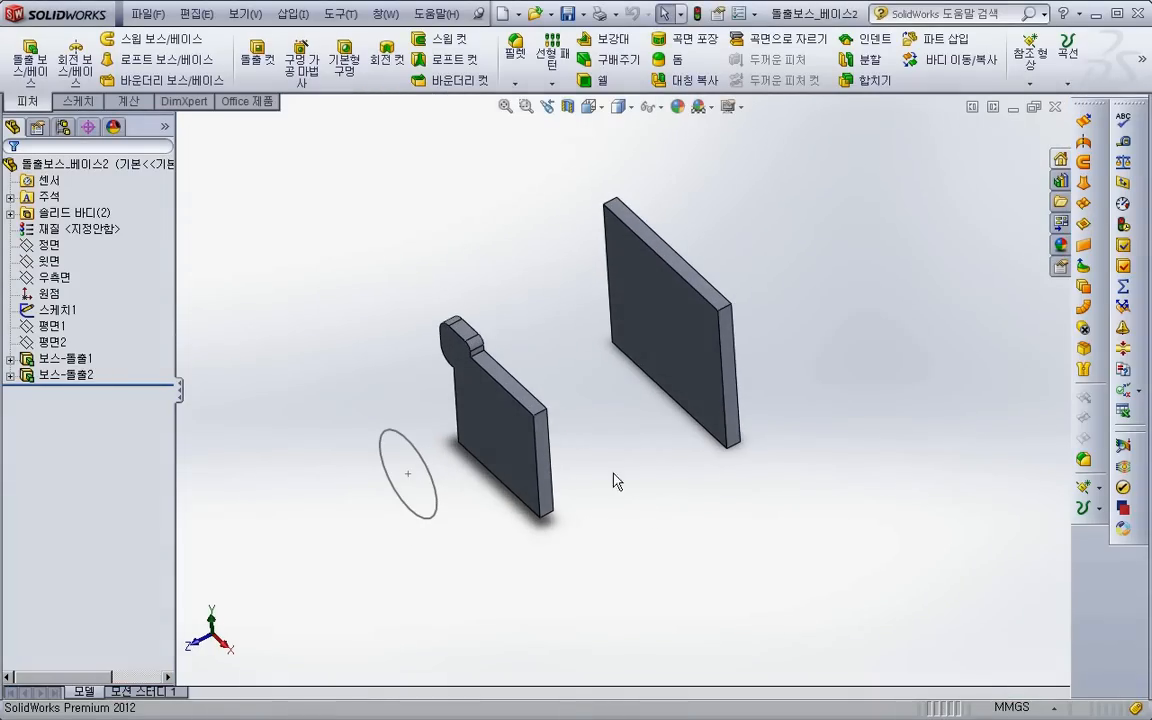
- Set up a boss extrusion of the circle sketch toward the plates, trying the Through All and Up To Next end conditions
{"action": "left_click", "coordinate": [44, 76]}
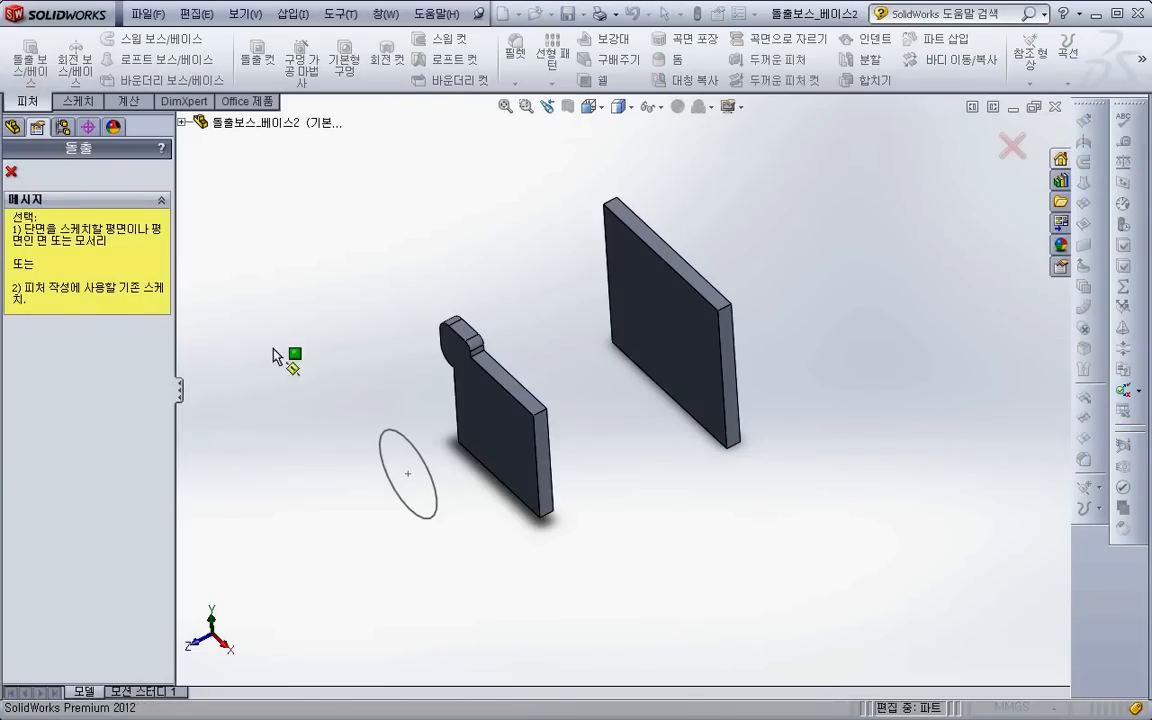
{"action": "left_click", "coordinate": [426, 472]}
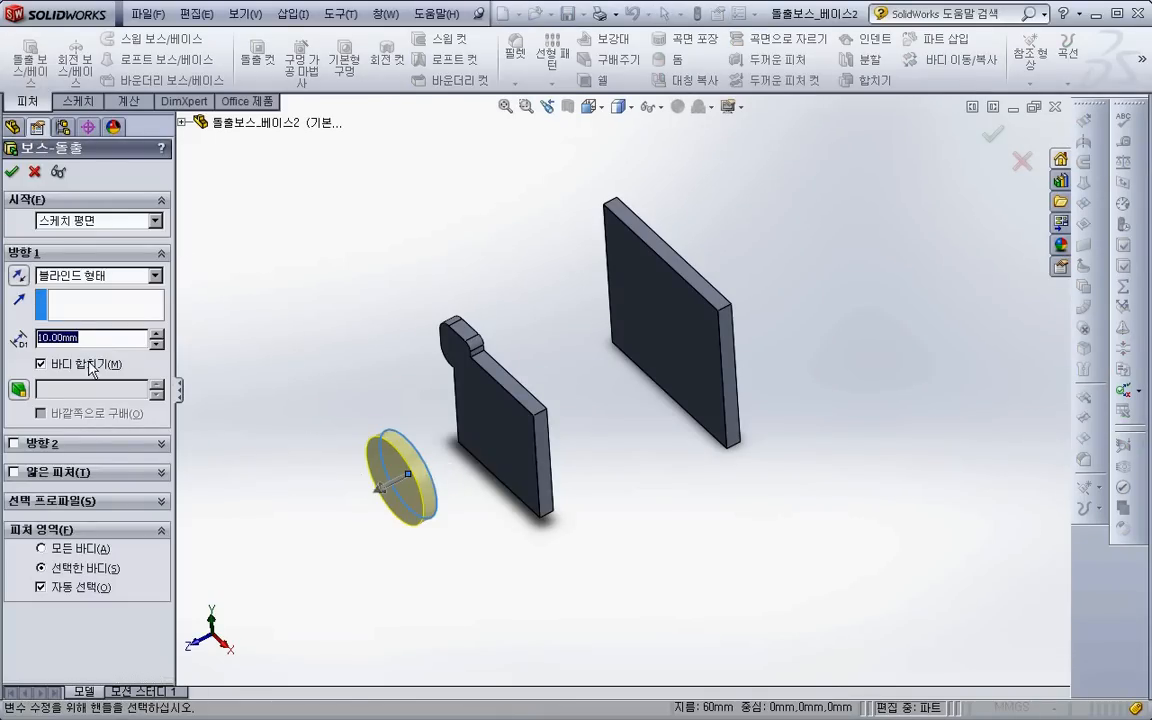
{"action": "left_click", "coordinate": [75, 275]}
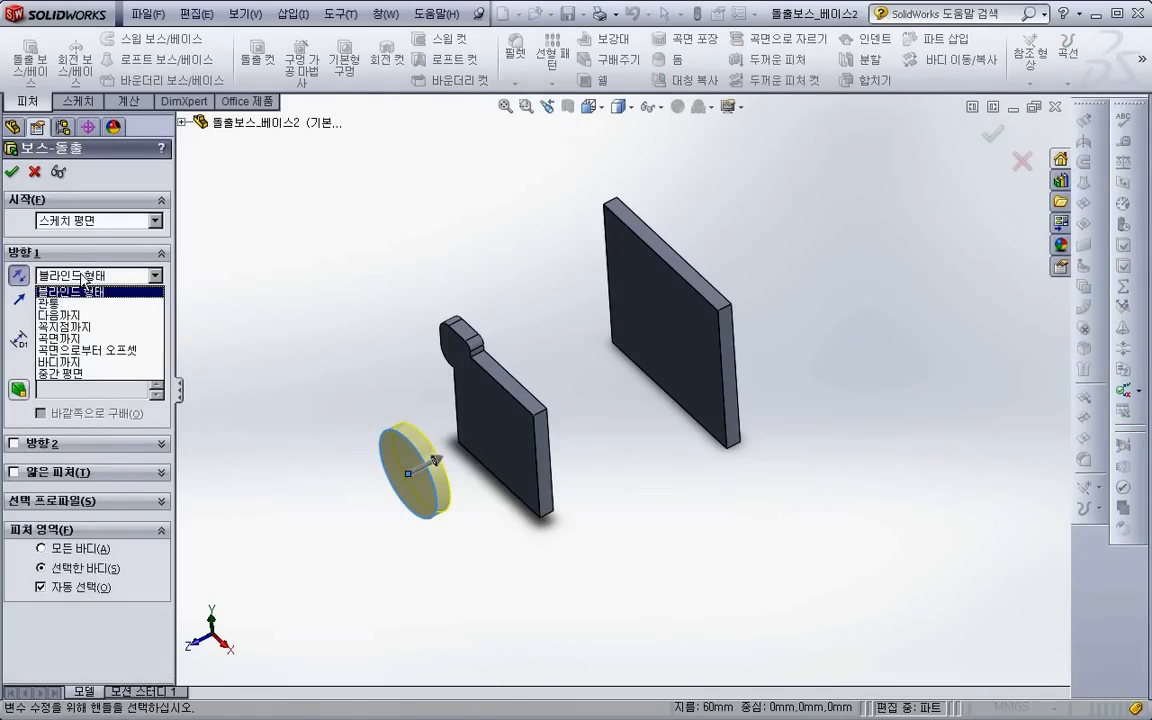
{"action": "left_click", "coordinate": [62, 288]}
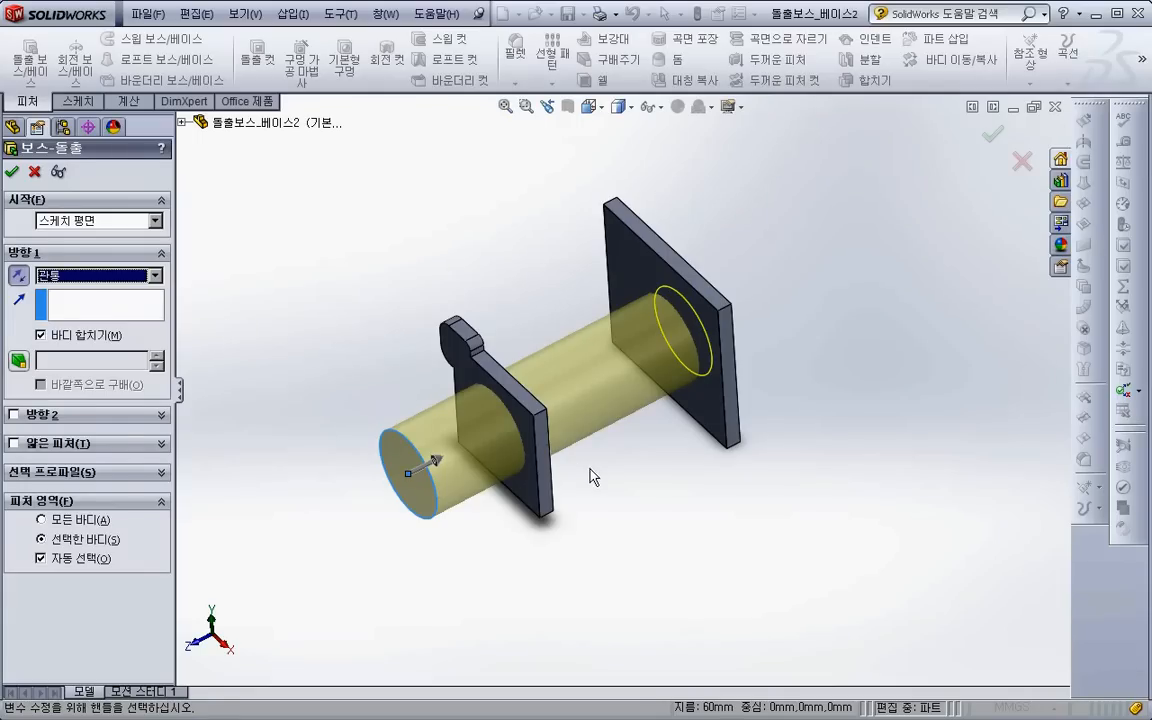
{"action": "left_click", "coordinate": [100, 275]}
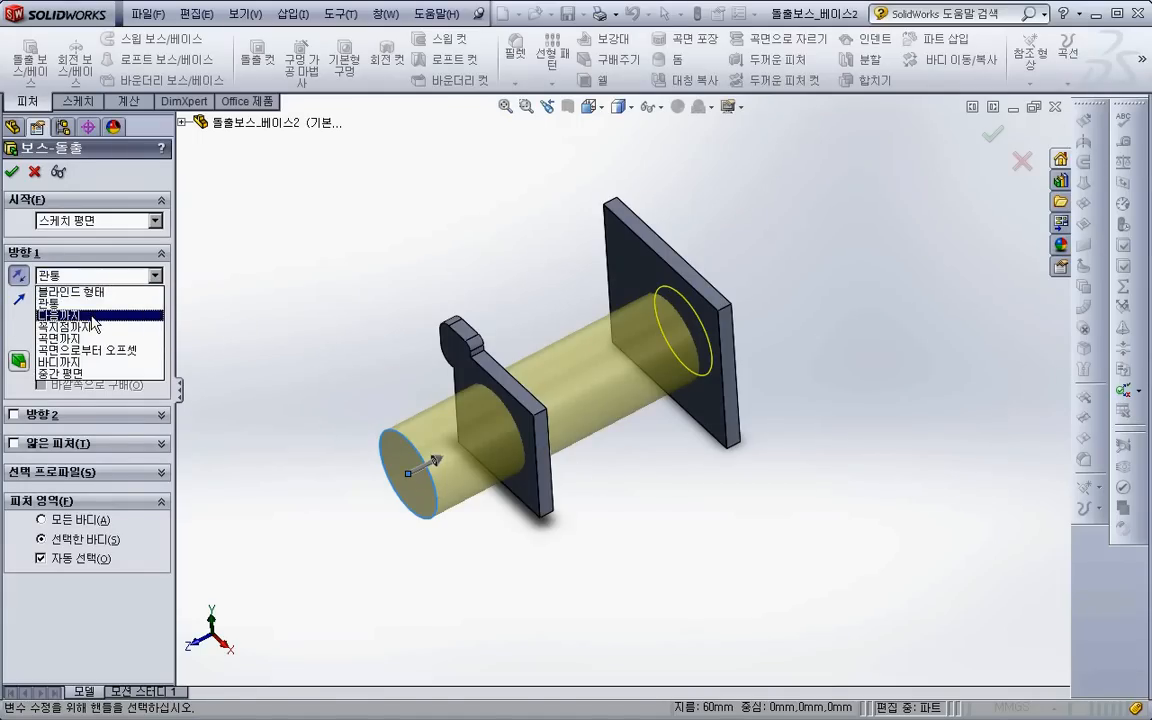
{"action": "left_click", "coordinate": [85, 306]}
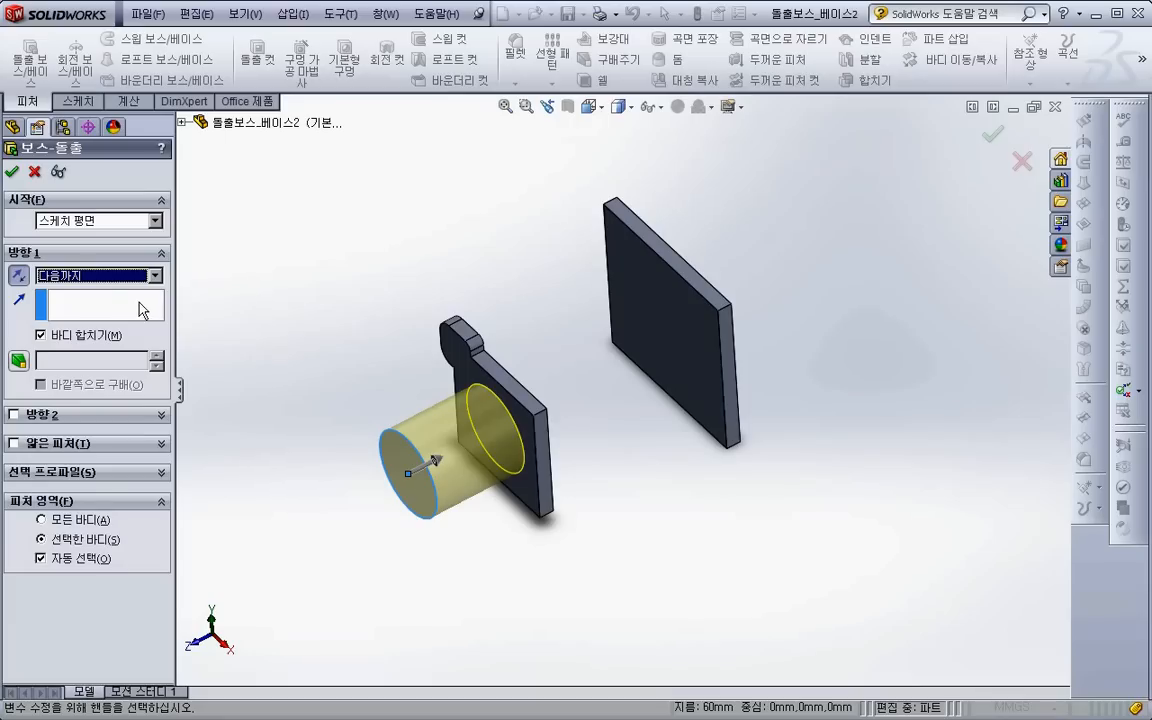
- Try the Up To Vertex end condition with an upper corner of the near plate and one of the far plate
{"action": "left_click", "coordinate": [110, 282]}
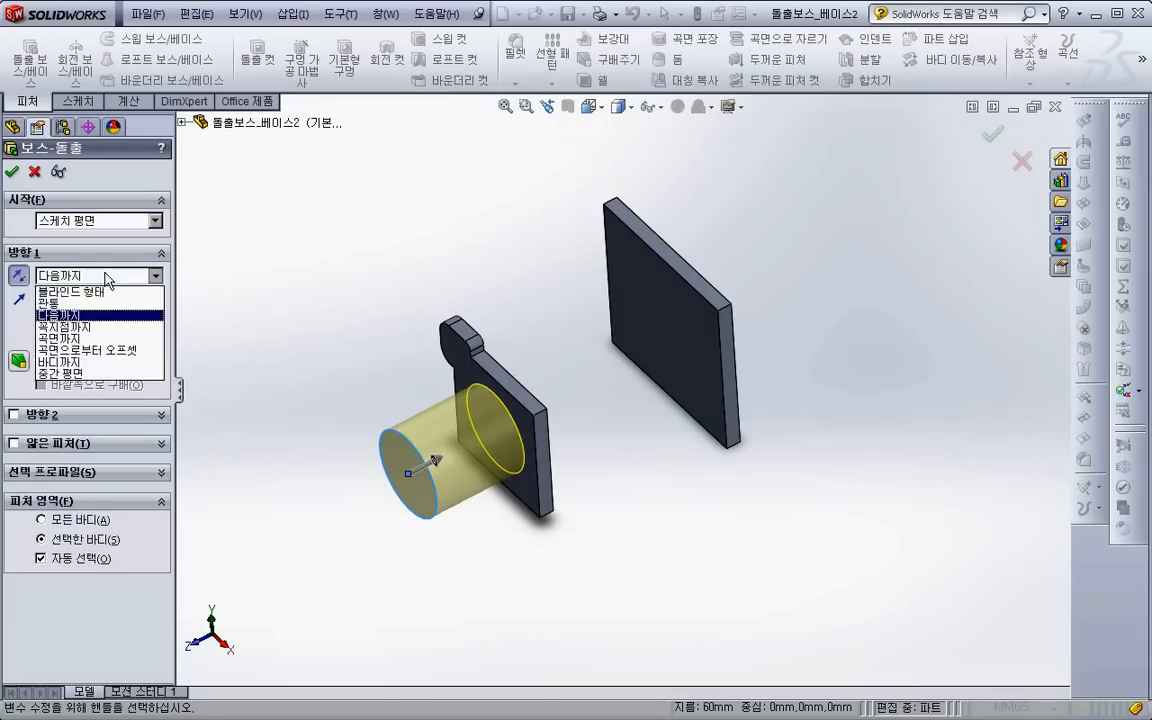
{"action": "left_click", "coordinate": [90, 322]}
{"action": "scroll", "coordinate": [562, 448], "scroll_direction": "down", "scroll_amount": 2}
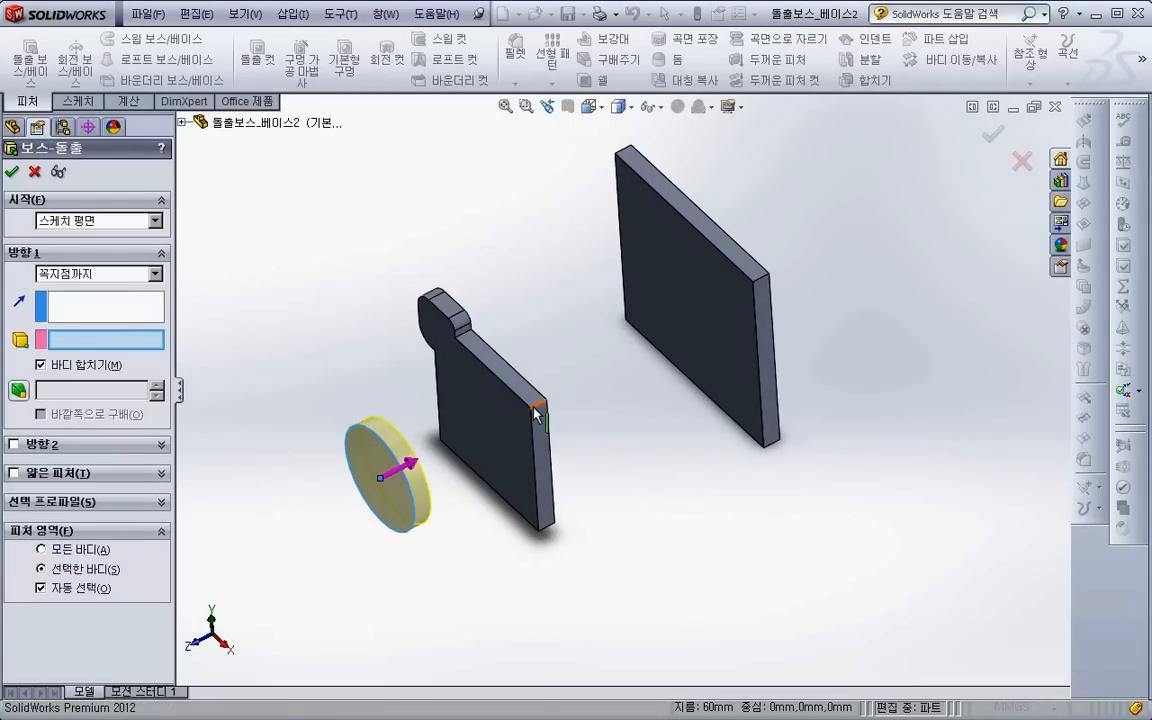
{"action": "left_click", "coordinate": [532, 410]}
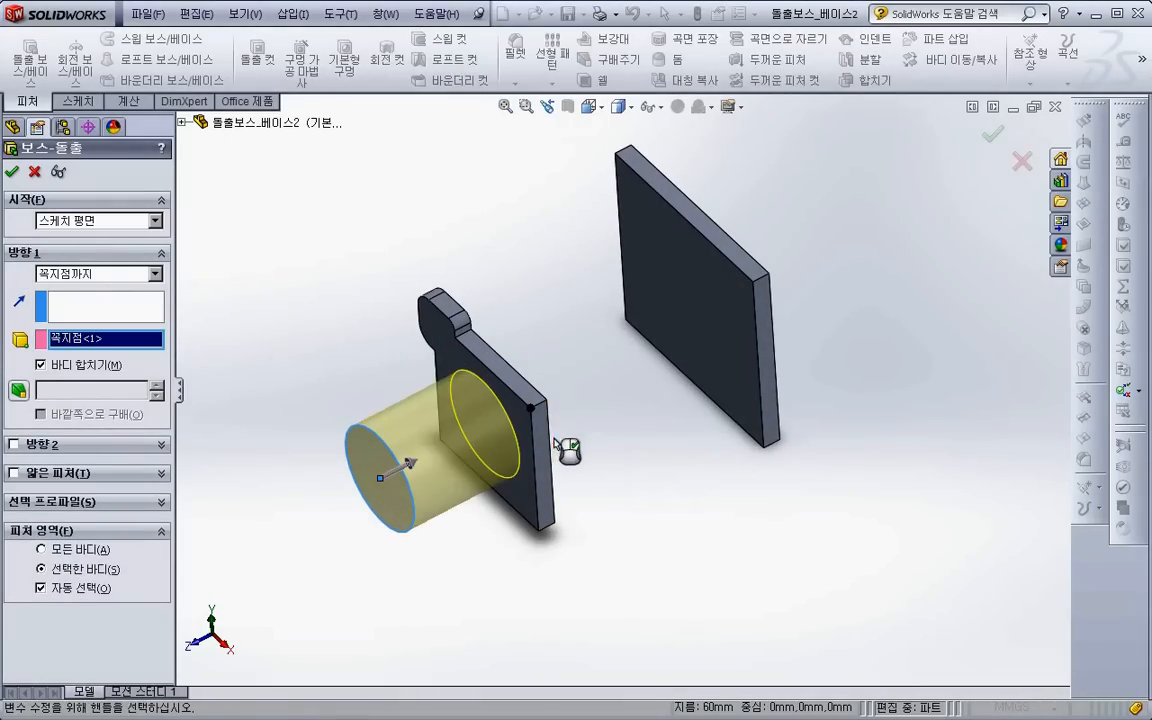
{"action": "left_click", "coordinate": [754, 287]}
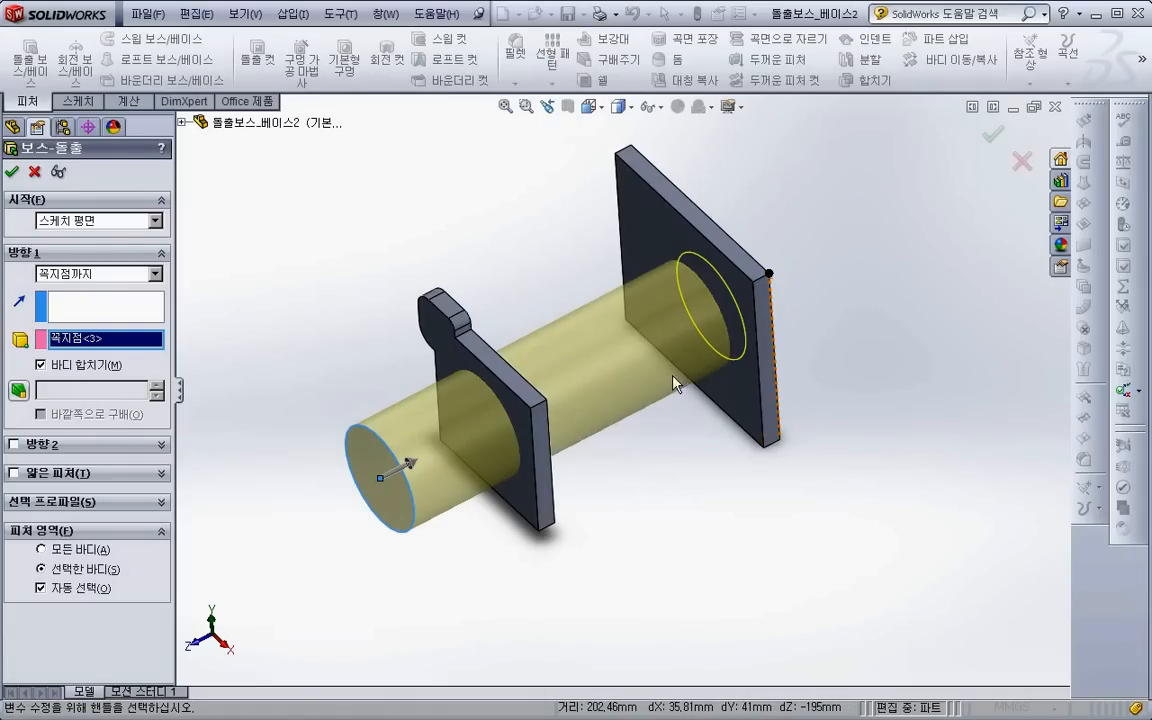
- Change the end condition to Up To Surface and pick the near plate's front face as the limit
{"action": "left_click", "coordinate": [100, 276]}
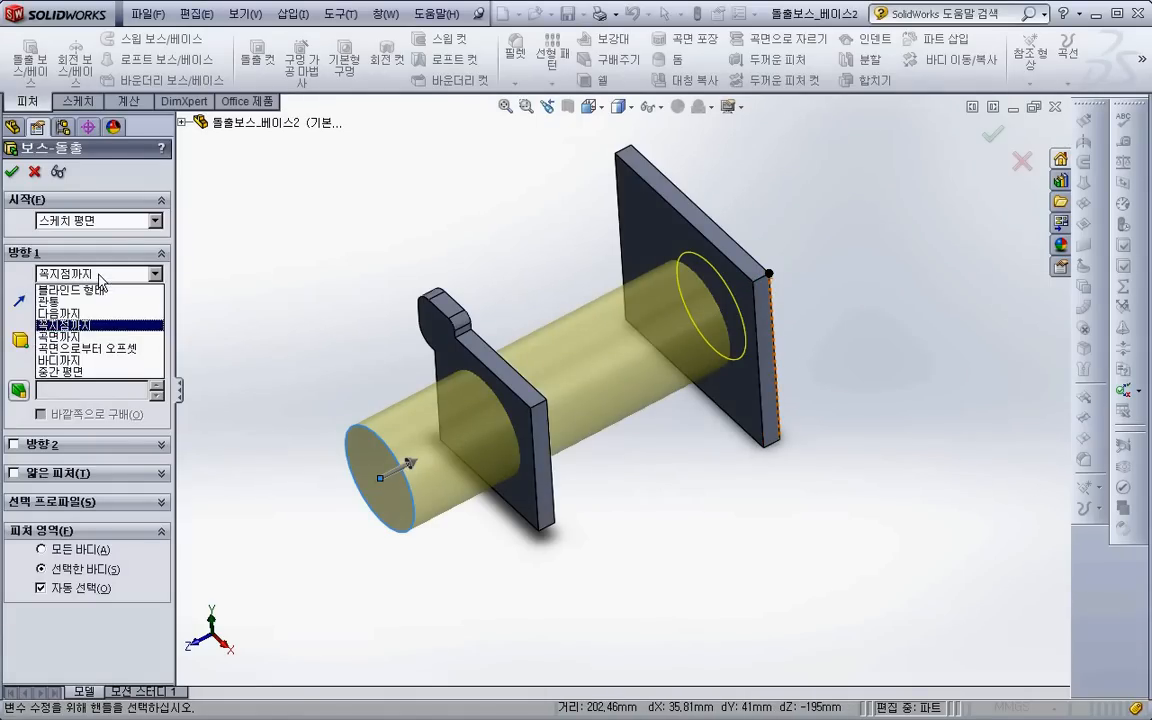
{"action": "left_click", "coordinate": [90, 340]}
{"action": "left_click", "coordinate": [486, 411]}
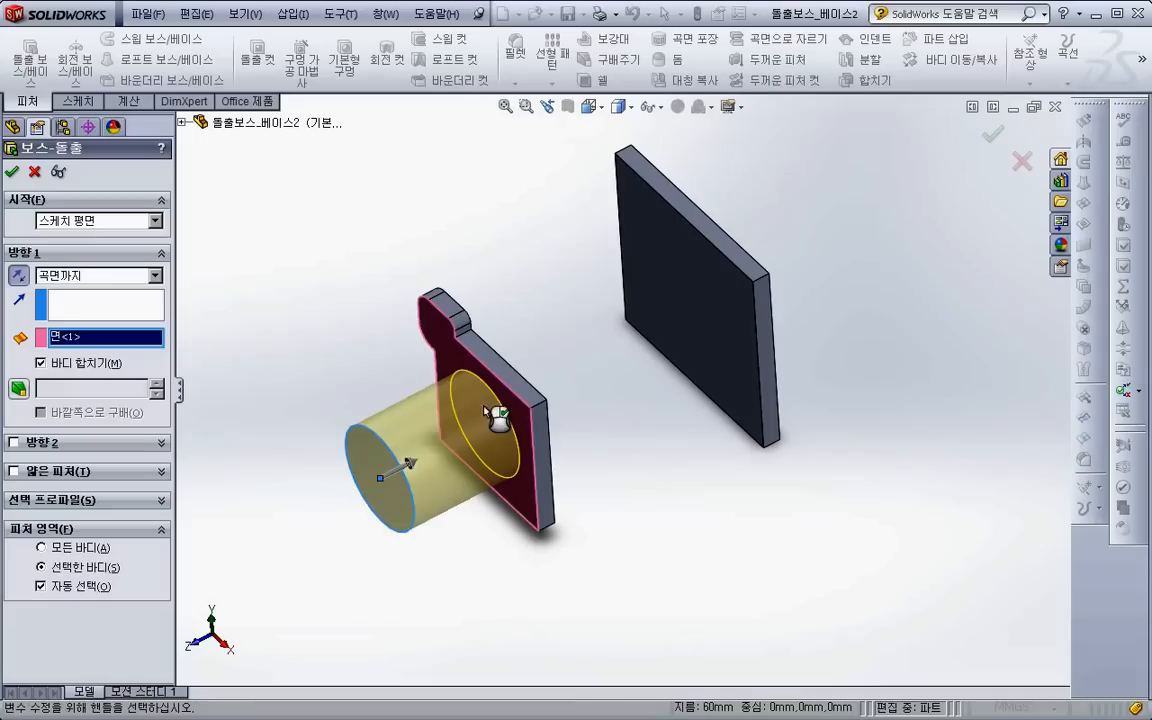
- Pick the far plate's front face as the limit and change the end condition to Offset From Surface with a 20 mm offset
{"action": "left_click", "coordinate": [699, 319]}
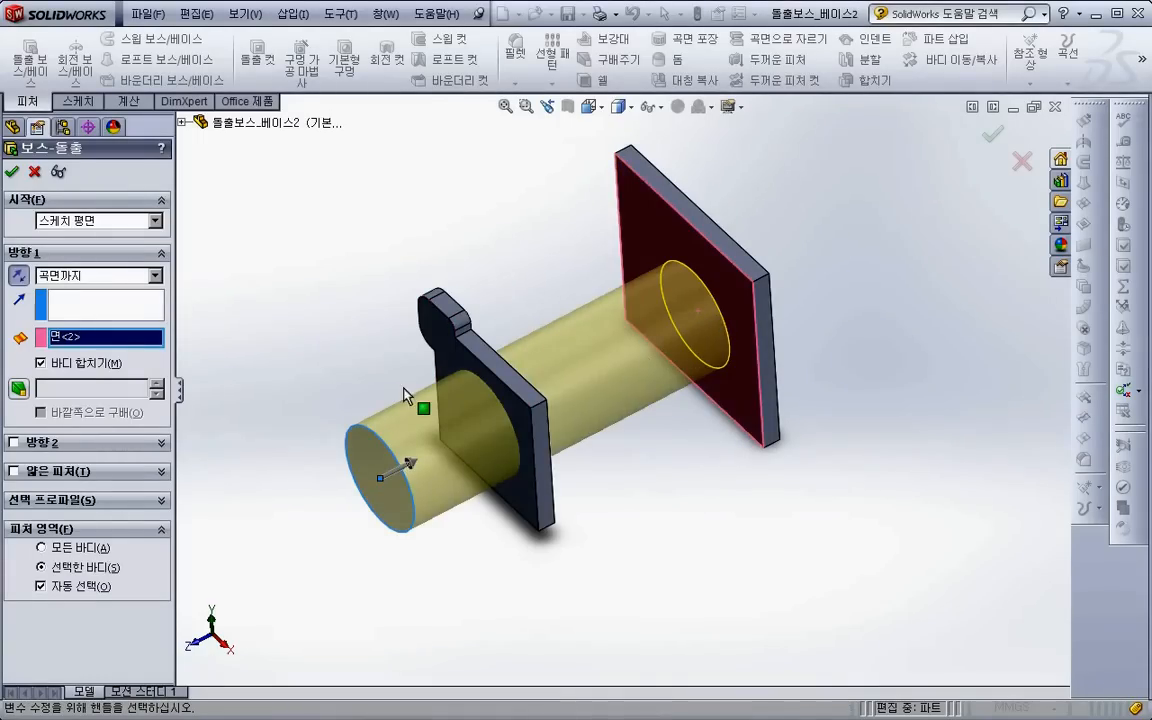
{"action": "left_click", "coordinate": [109, 280]}
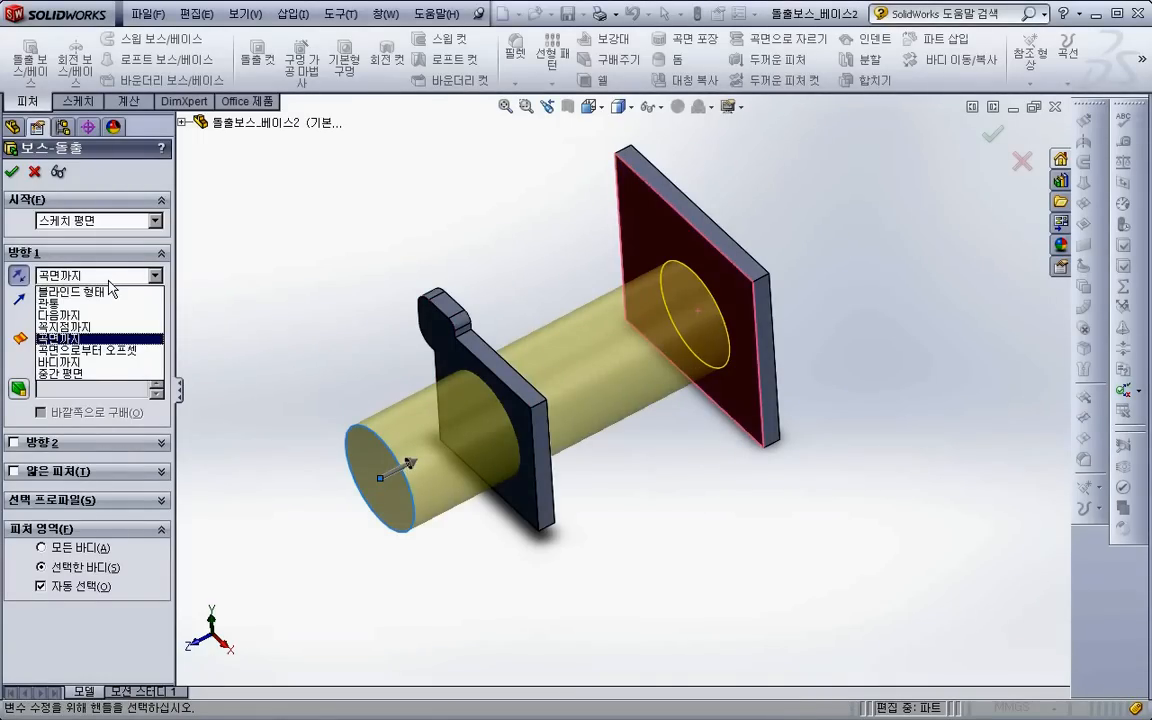
{"action": "left_click", "coordinate": [105, 351]}
{"action": "middle_click_drag", "start_coordinate": [548, 526], "coordinate": [602, 522]}
{"action": "left_click", "coordinate": [55, 367]}
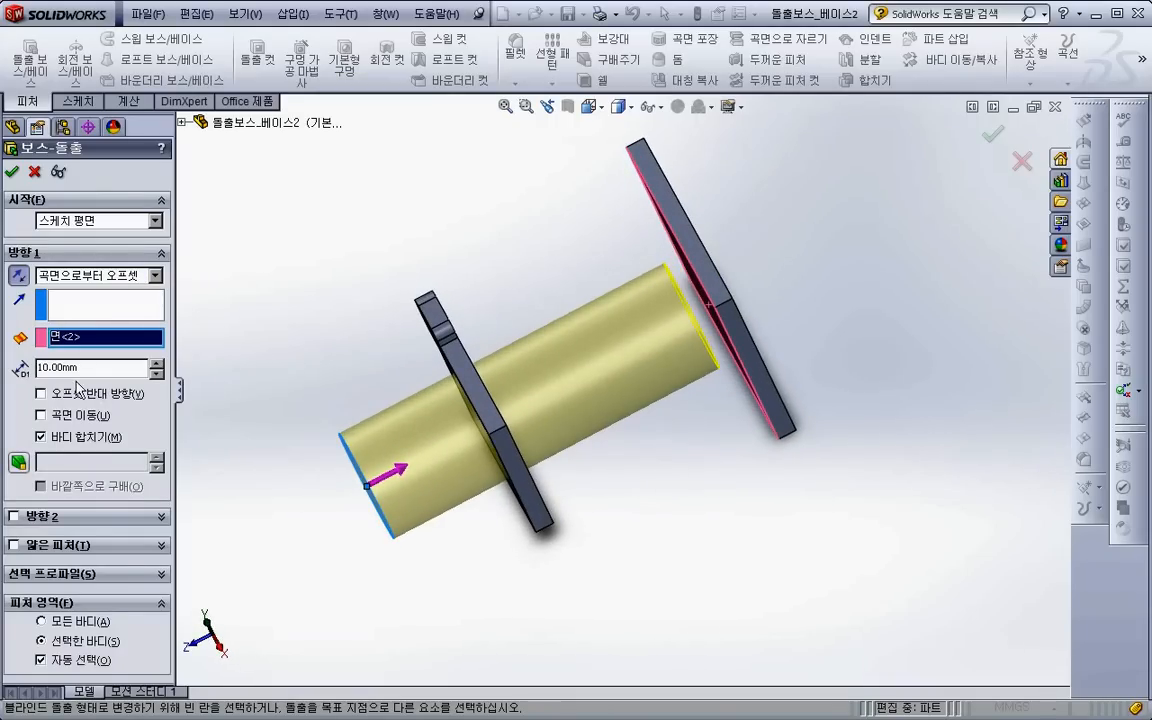
{"action": "type", "text": "20"}
{"action": "key", "text": "Return"}
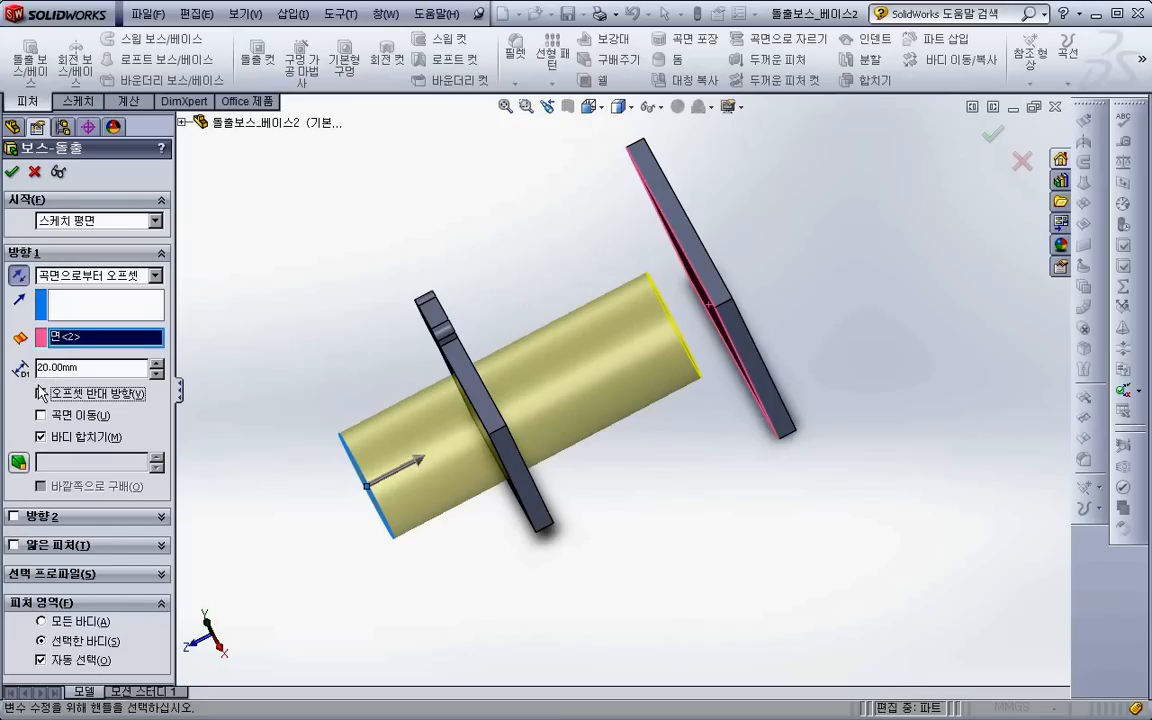
- Reverse the surface offset so the extrusion ends beyond the far plate, toggling the option to compare both directions
{"action": "left_click", "coordinate": [92, 400]}
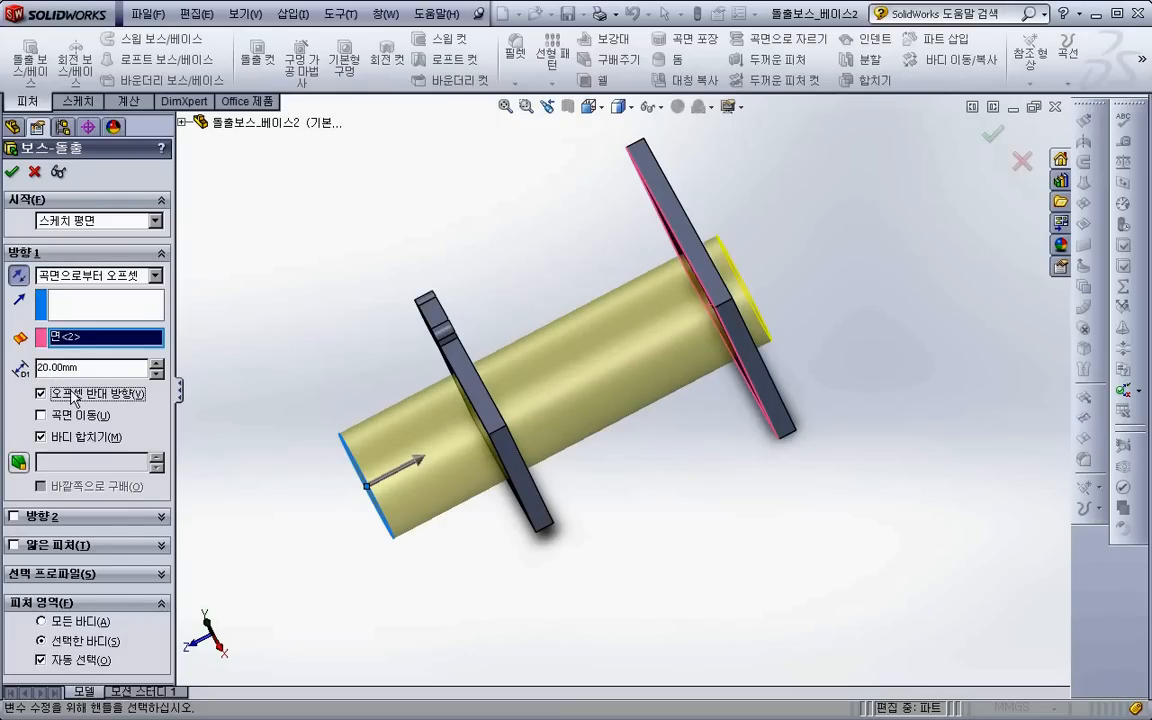
{"action": "left_click", "coordinate": [71, 399]}
{"action": "left_click", "coordinate": [71, 397]}
- Try the Up To Body end condition with the near plate and the far plate as limiting bodies
{"action": "left_click", "coordinate": [92, 272]}
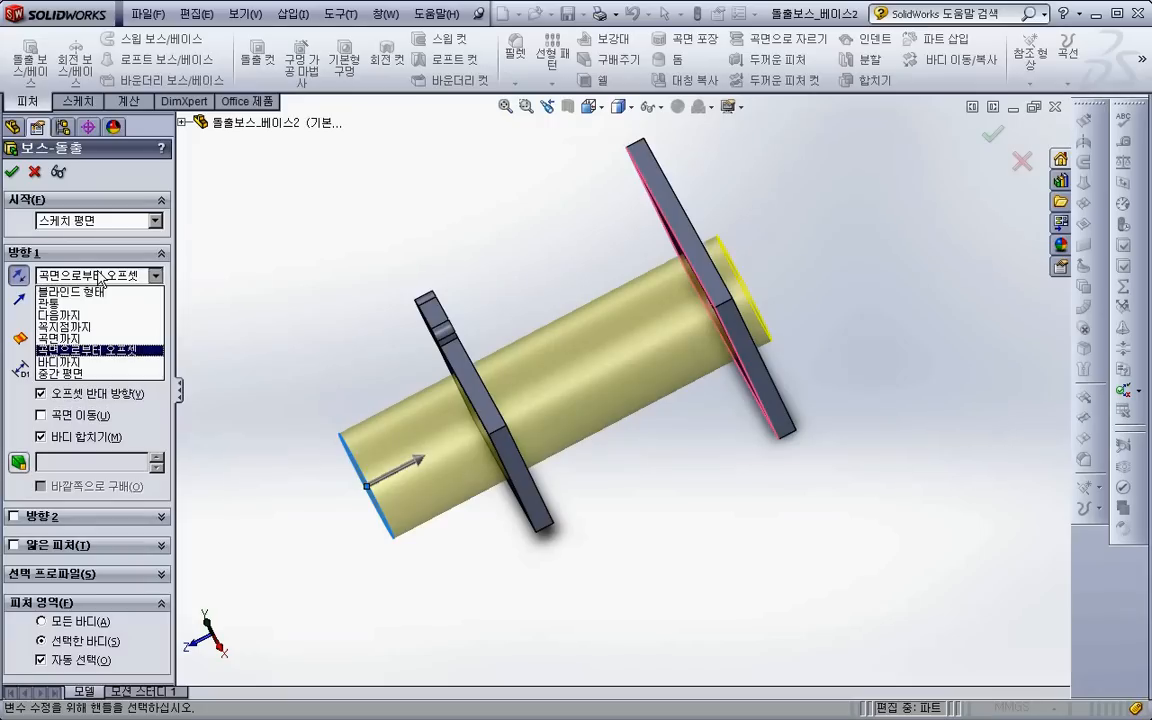
{"action": "left_click", "coordinate": [88, 363]}
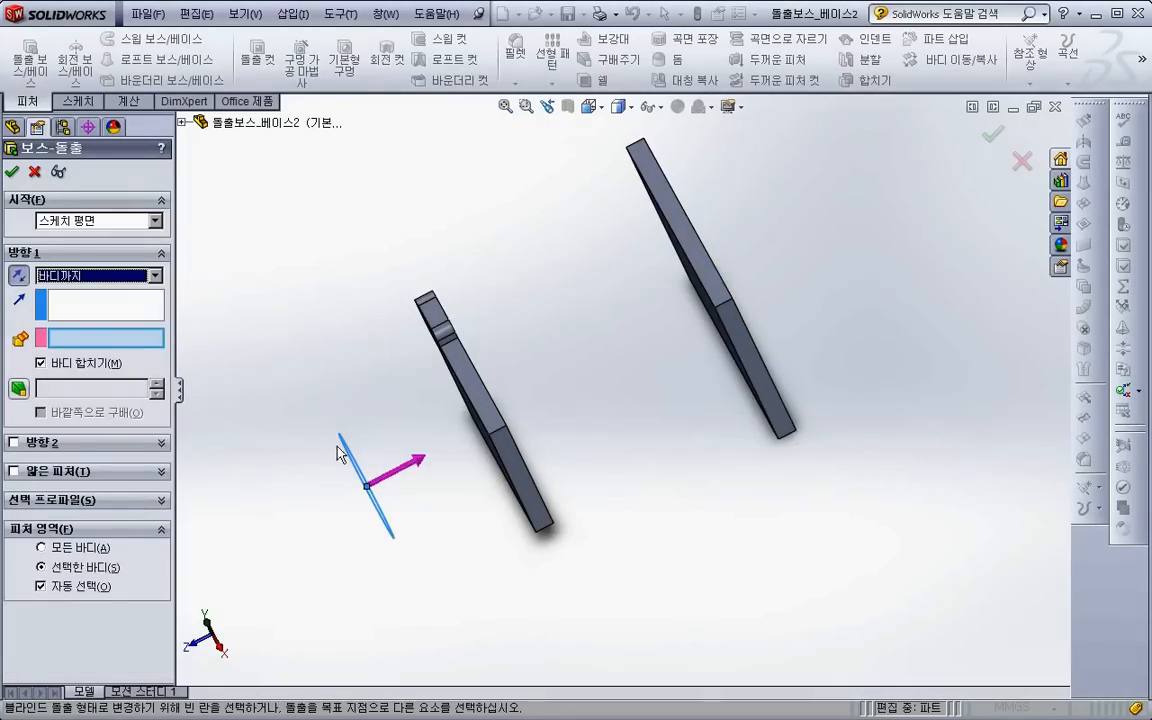
{"action": "middle_click_drag", "start_coordinate": [373, 424], "coordinate": [460, 395]}
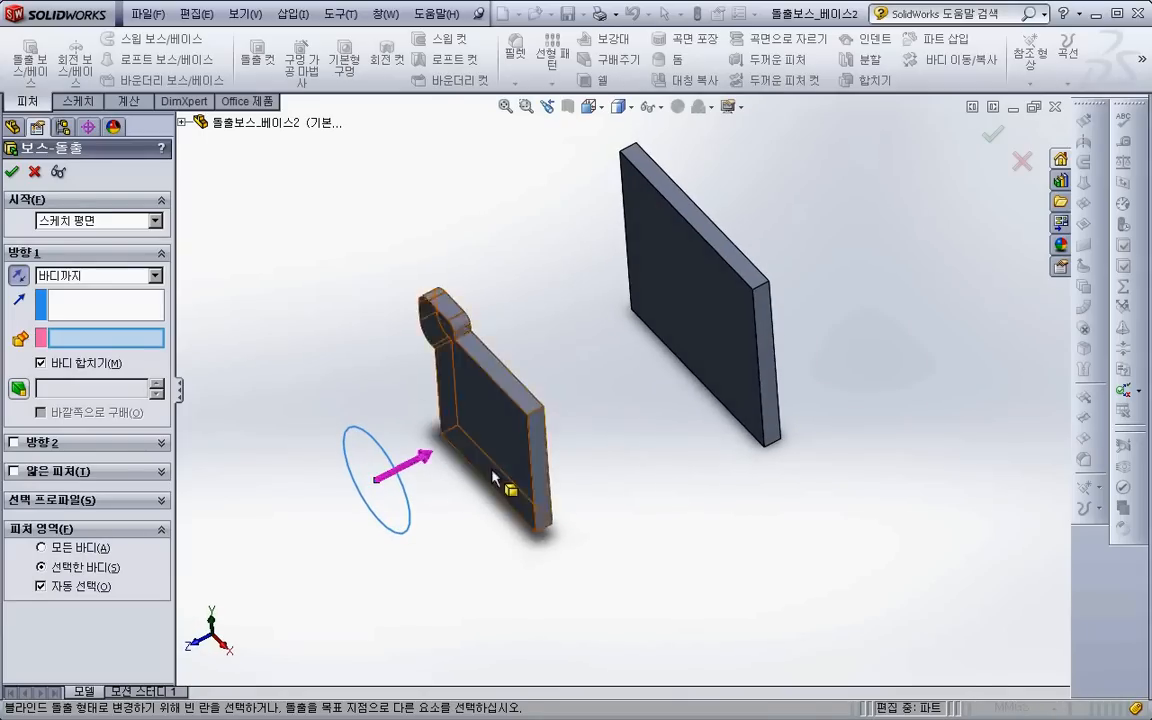
{"action": "left_click", "coordinate": [182, 124]}
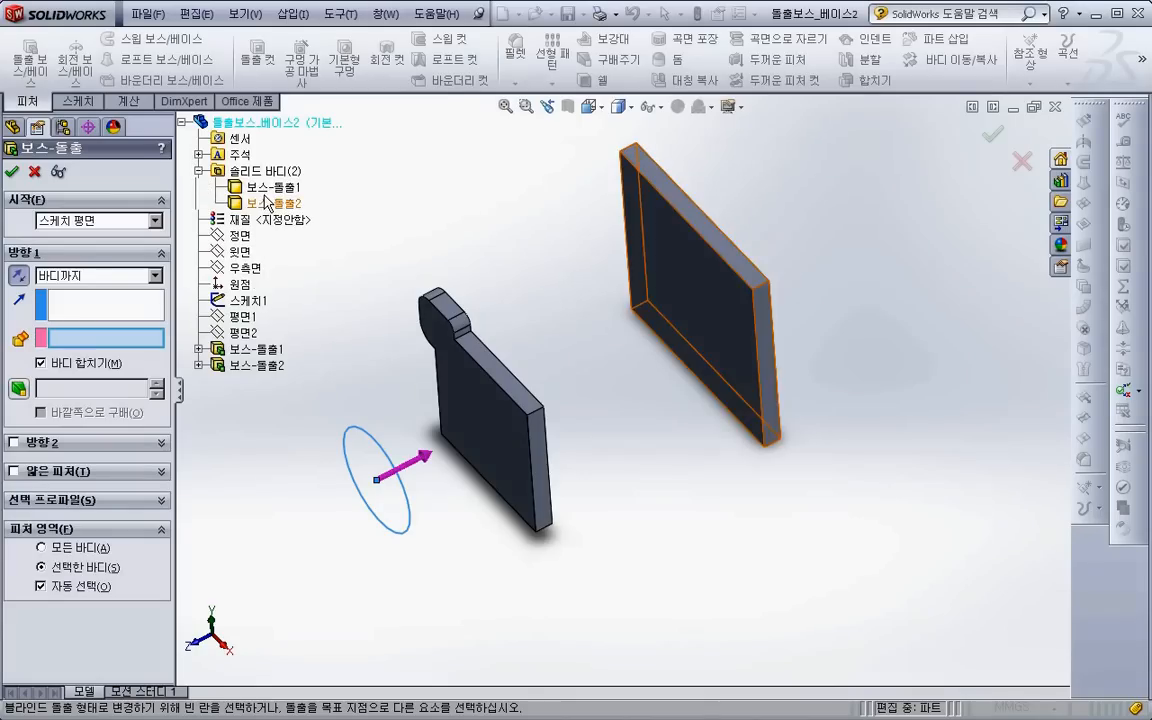
{"action": "left_click", "coordinate": [500, 416]}
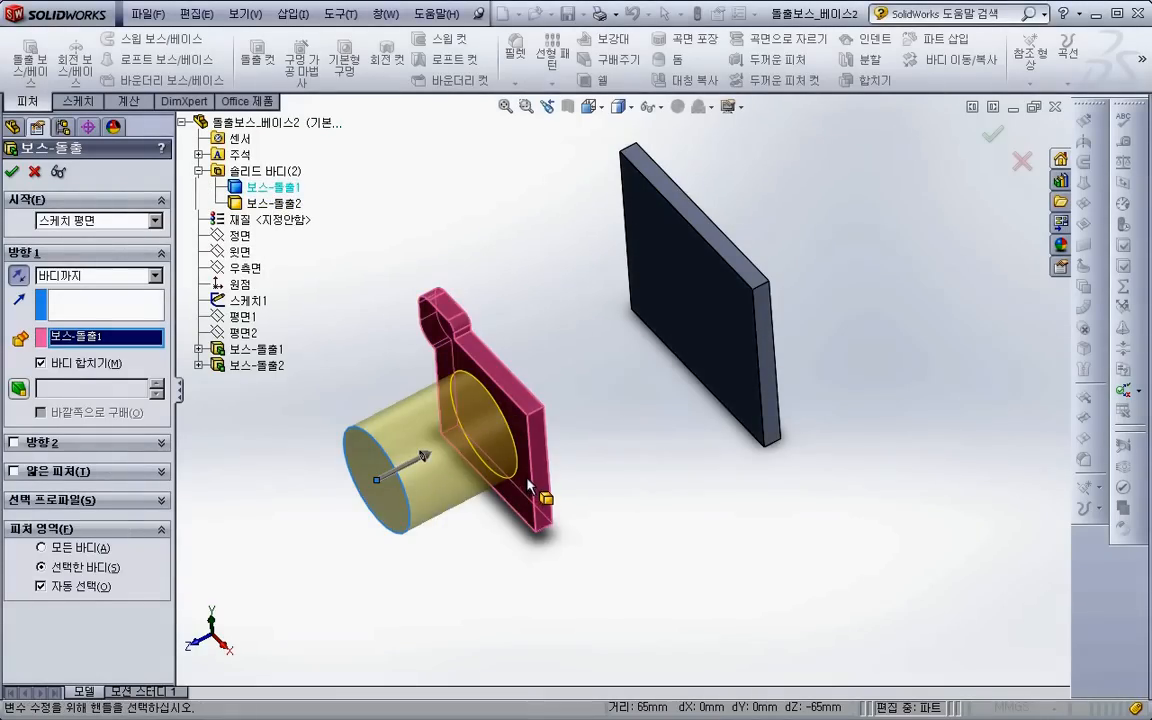
{"action": "left_click", "coordinate": [720, 316]}
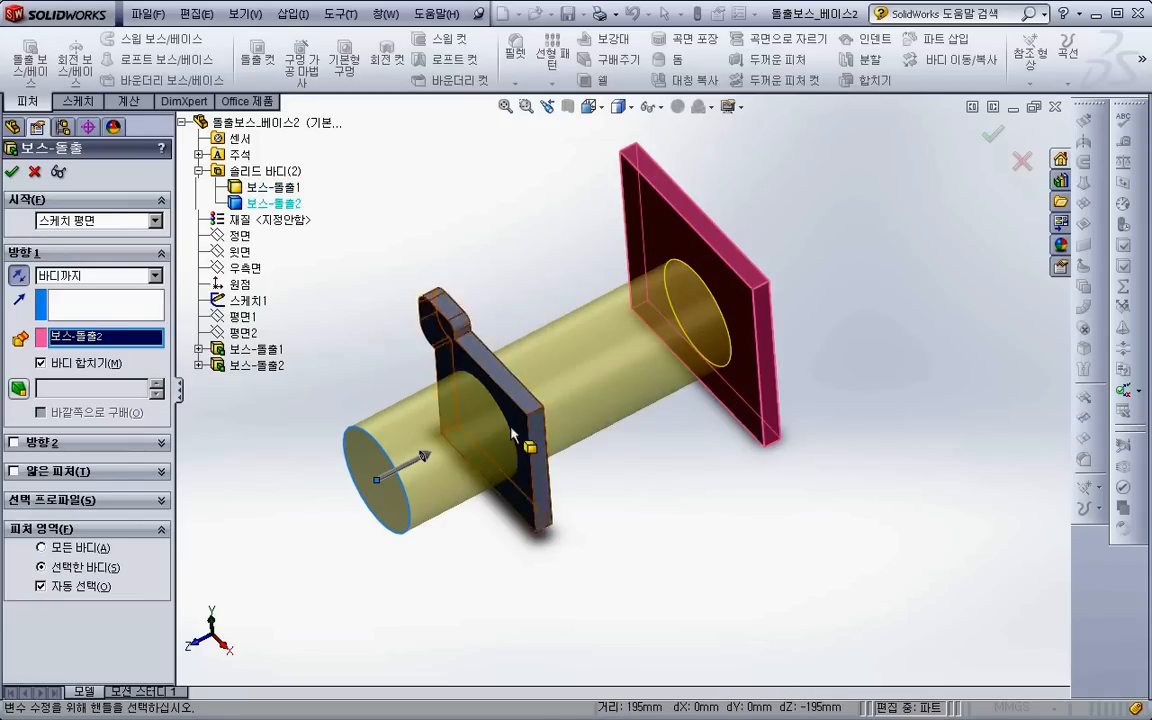
- Try the Mid Plane end condition with a 50 mm depth, and cancel the boss extrusion
{"action": "left_click", "coordinate": [90, 277]}
{"action": "left_click", "coordinate": [80, 338]}
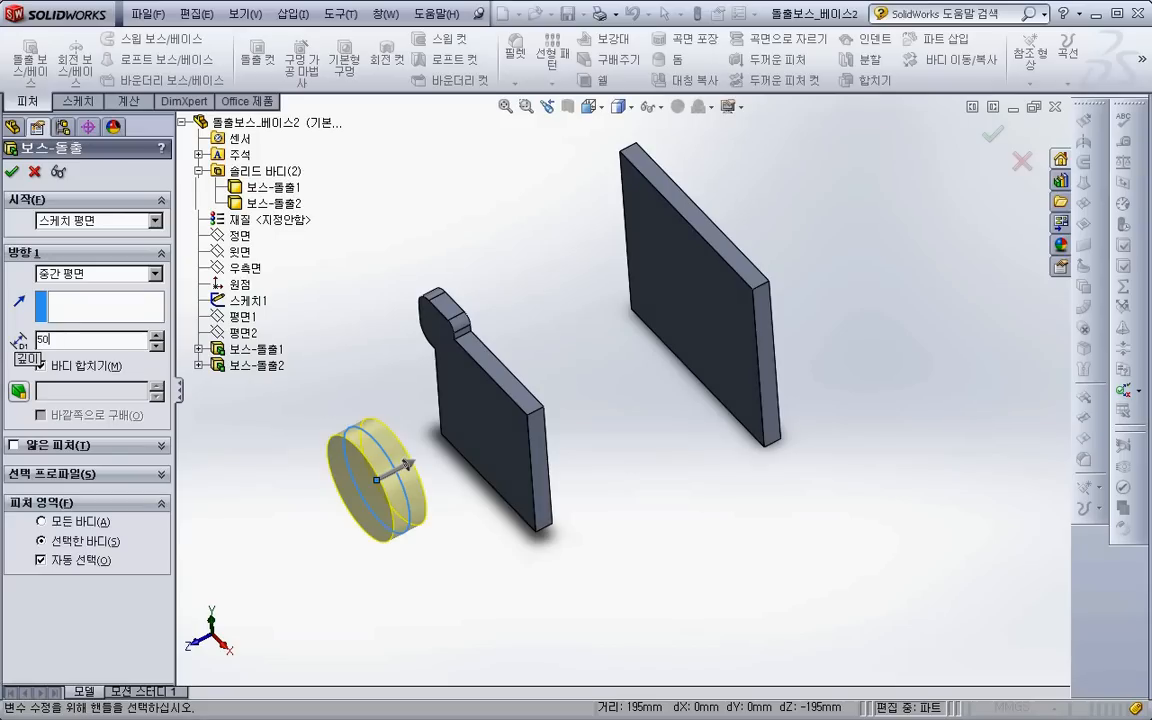
{"action": "type", "text": "50"}
{"action": "key", "text": "Return"}
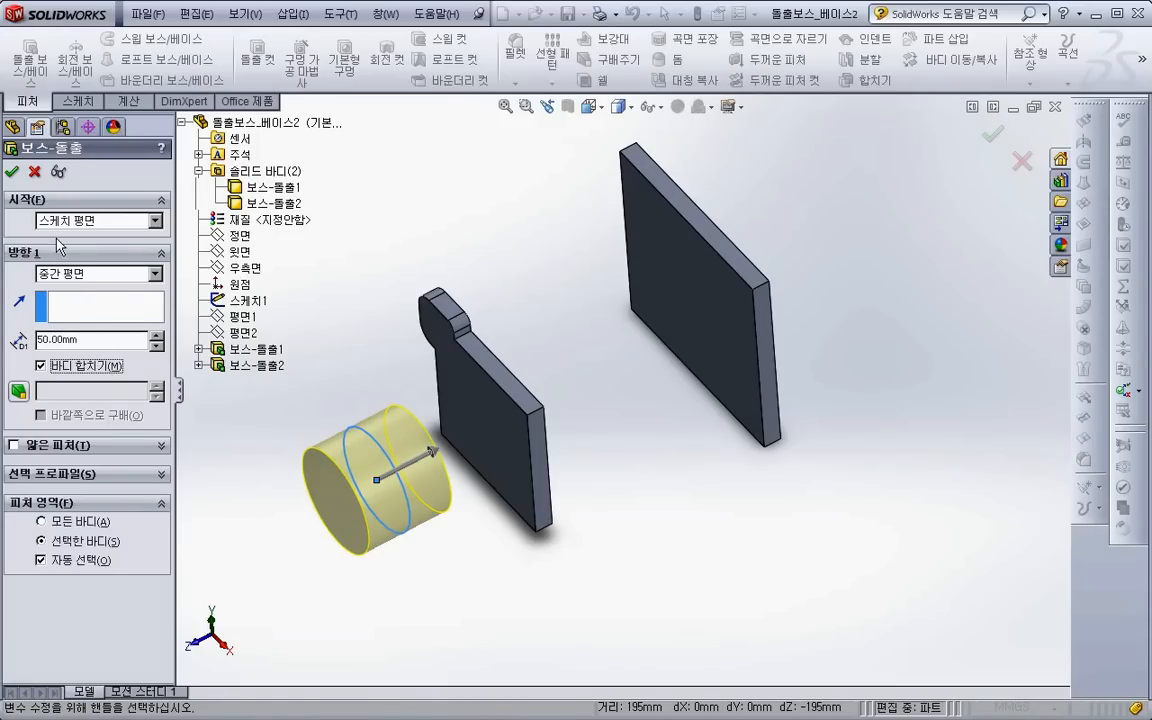
{"action": "left_click", "coordinate": [35, 177]}
- Cut-extrude the circle sketch with the Through All end condition through both plates
{"action": "left_click", "coordinate": [257, 64]}
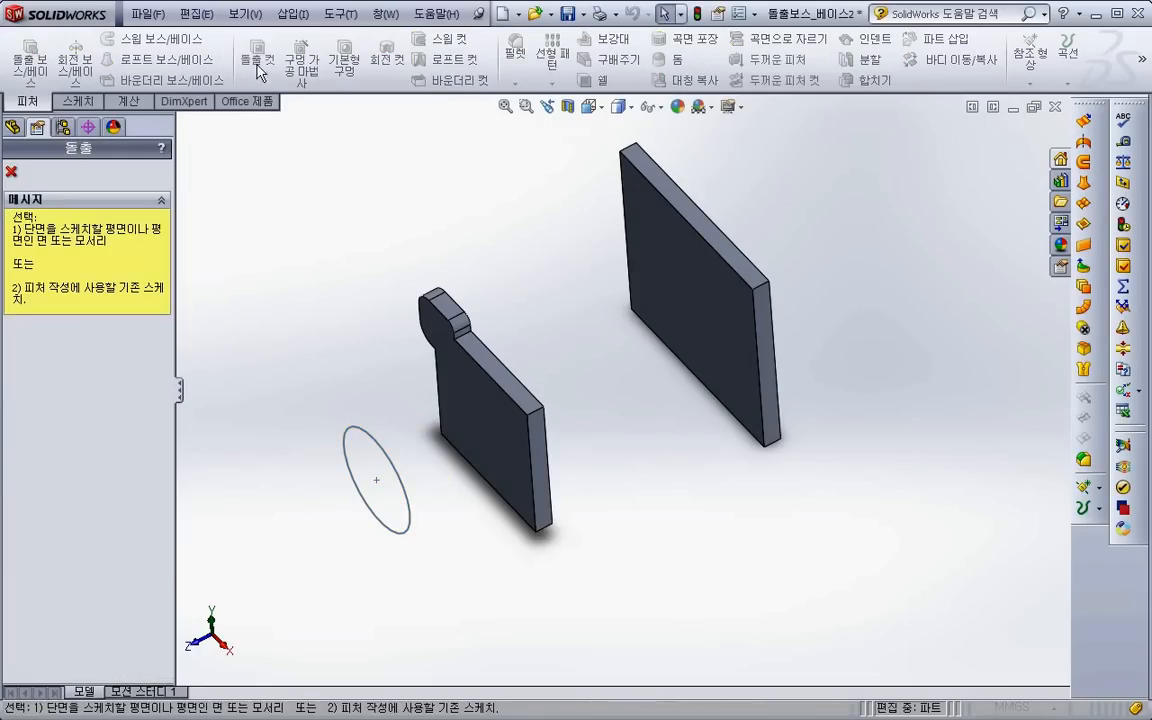
{"action": "left_click", "coordinate": [384, 474]}
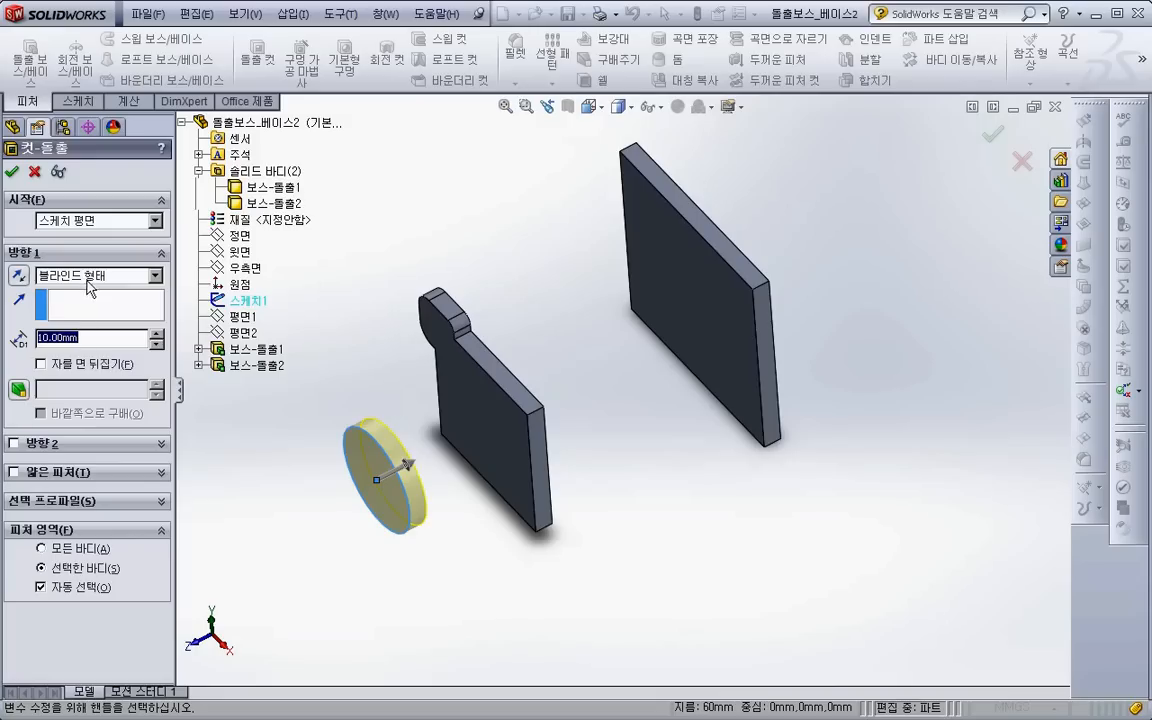
{"action": "left_click", "coordinate": [85, 275]}
{"action": "left_click", "coordinate": [78, 297]}
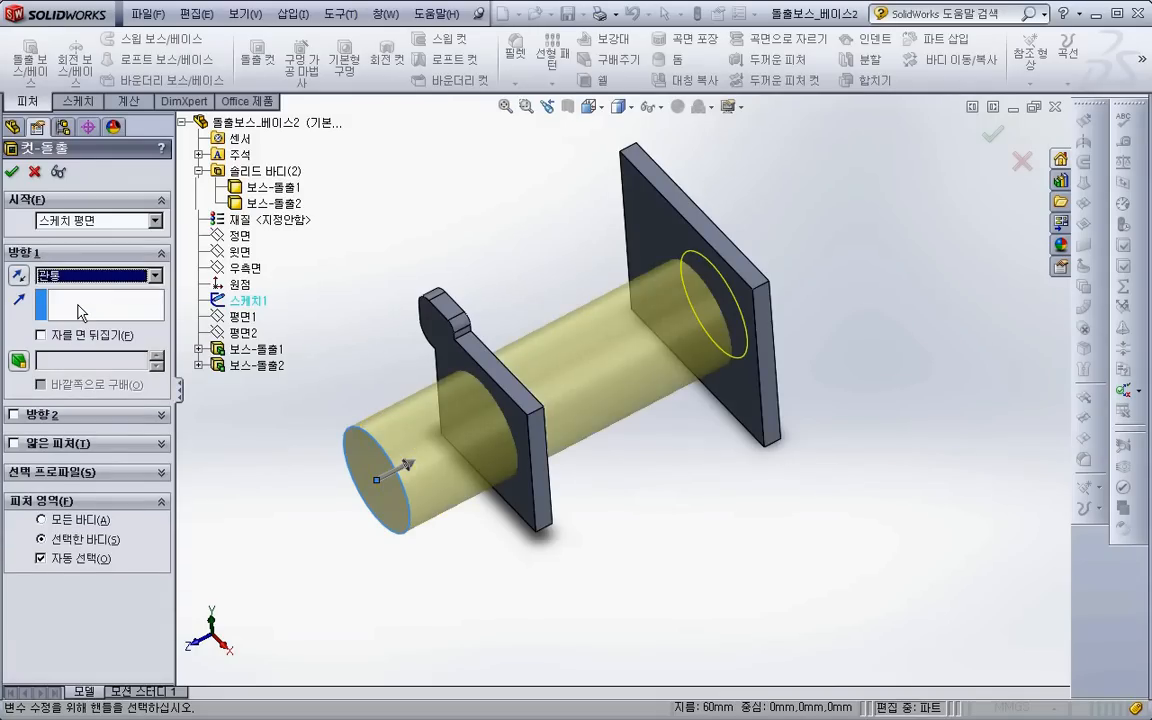
{"action": "left_click", "coordinate": [12, 172]}
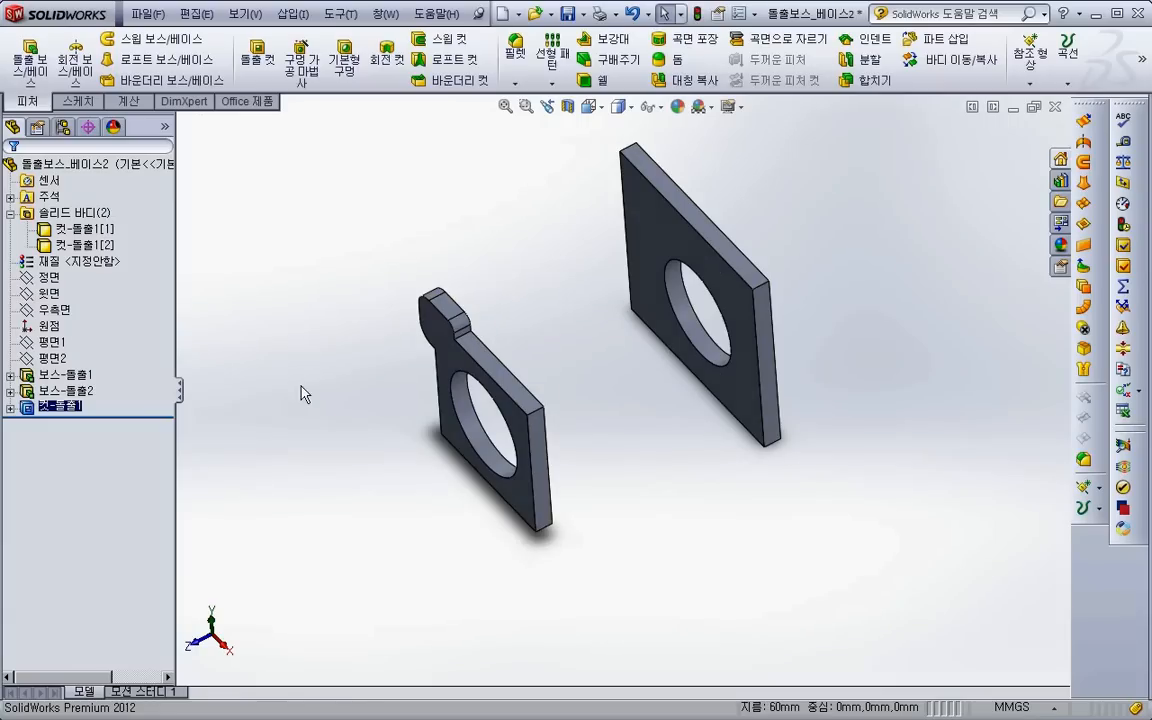
- Delete the cut through both plates, keeping its absorbed circle sketch
{"action": "left_click", "coordinate": [65, 406]}
{"action": "key", "text": "Delete"}
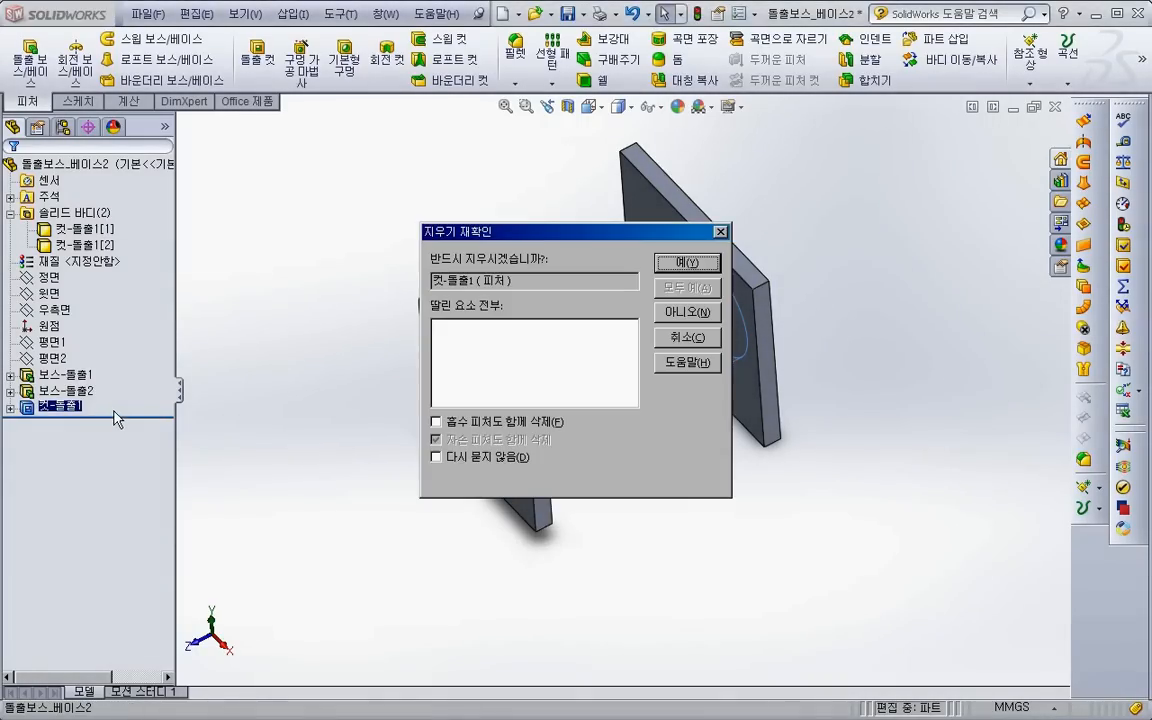
{"action": "left_click", "coordinate": [472, 422]}
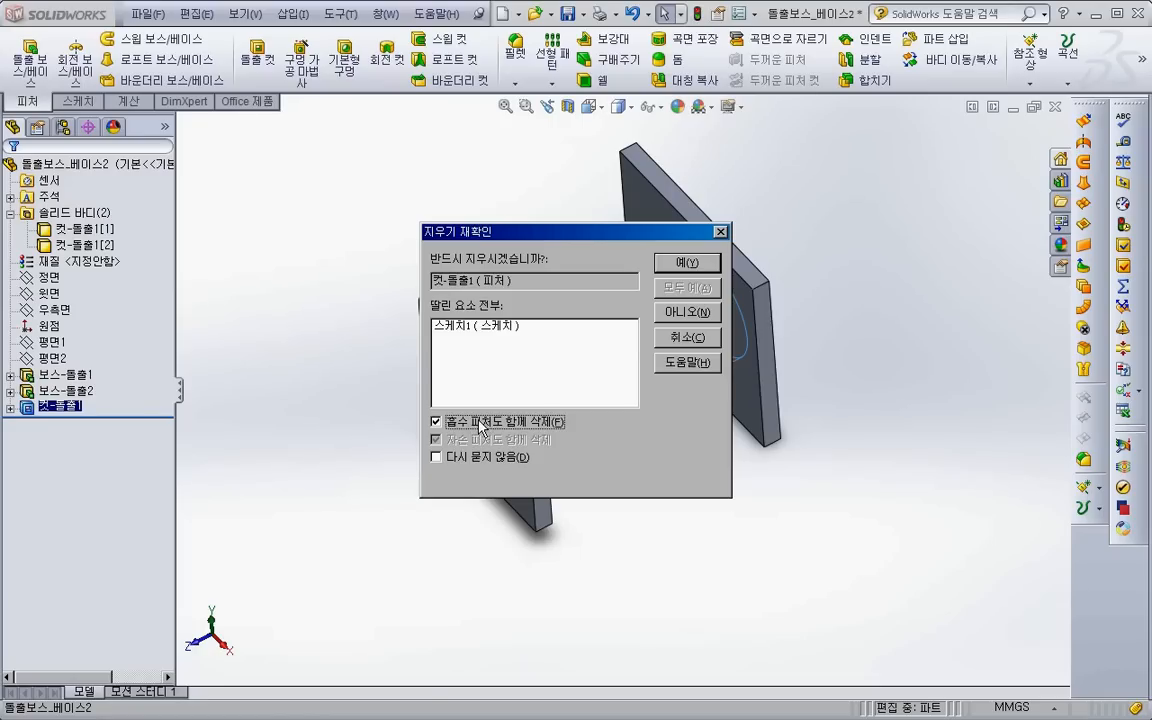
{"action": "left_click", "coordinate": [481, 424]}
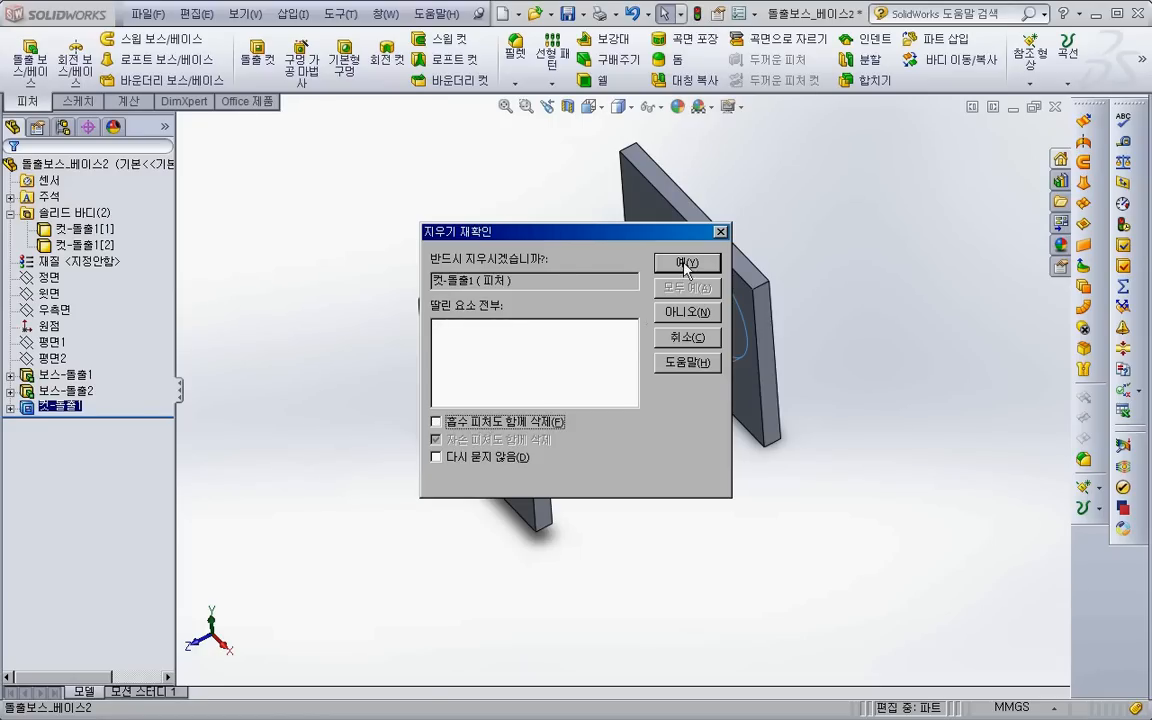
{"action": "left_click", "coordinate": [686, 268]}
- Cut-extrude the circle sketch Through All with automatic body selection off and only the far plate's body in the feature scope
{"action": "left_click", "coordinate": [258, 66]}
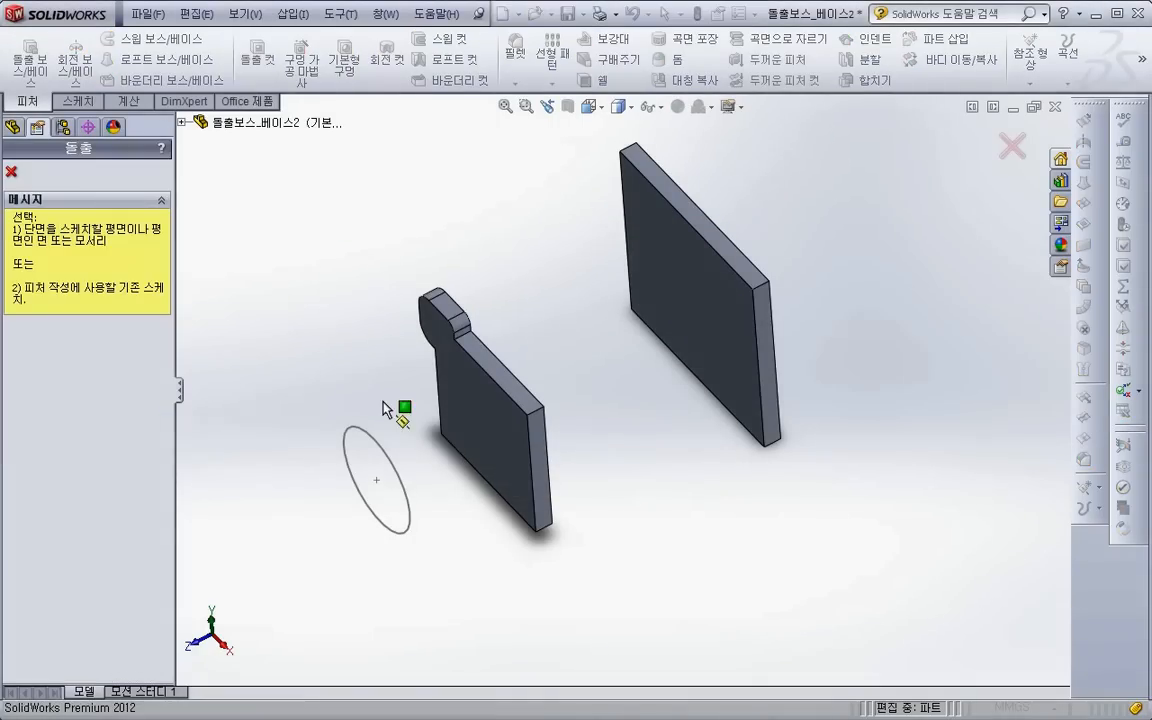
{"action": "left_click", "coordinate": [366, 432]}
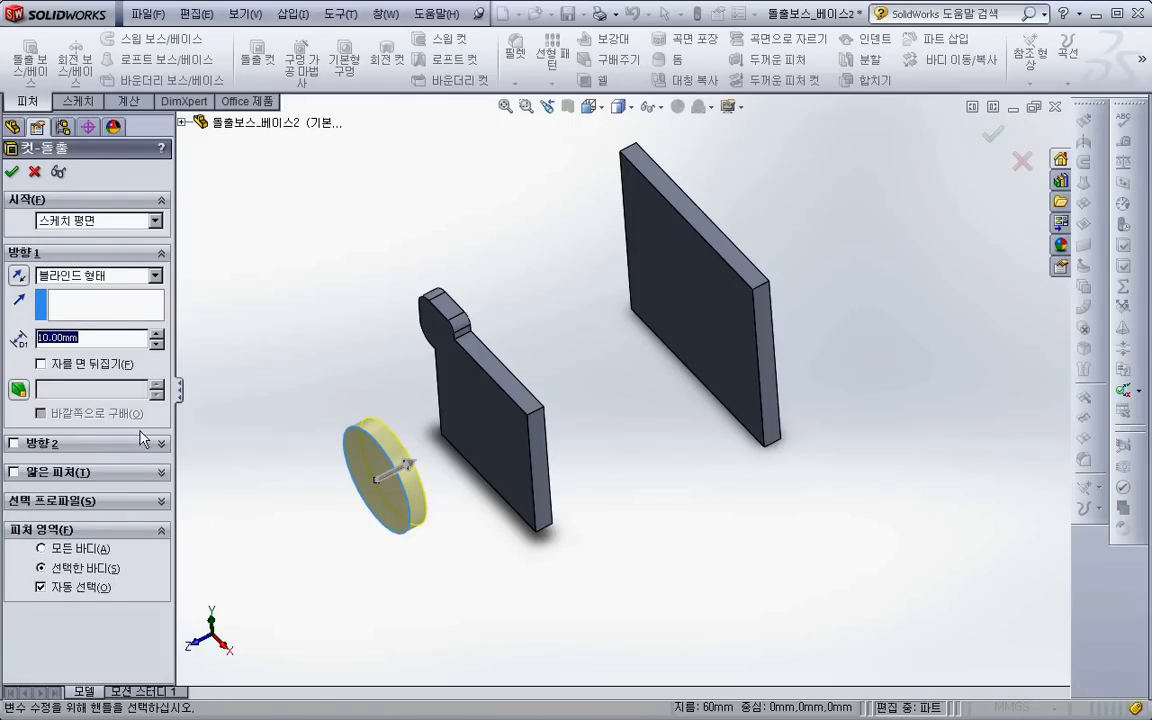
{"action": "left_click", "coordinate": [101, 286]}
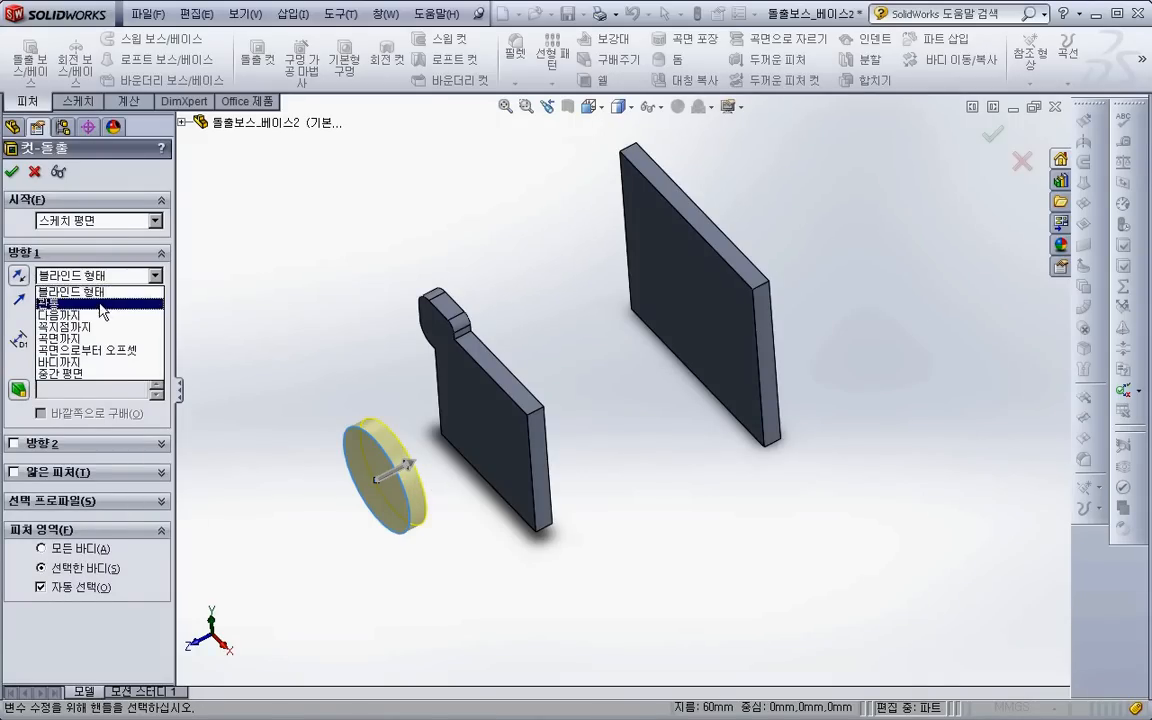
{"action": "left_click", "coordinate": [92, 298]}
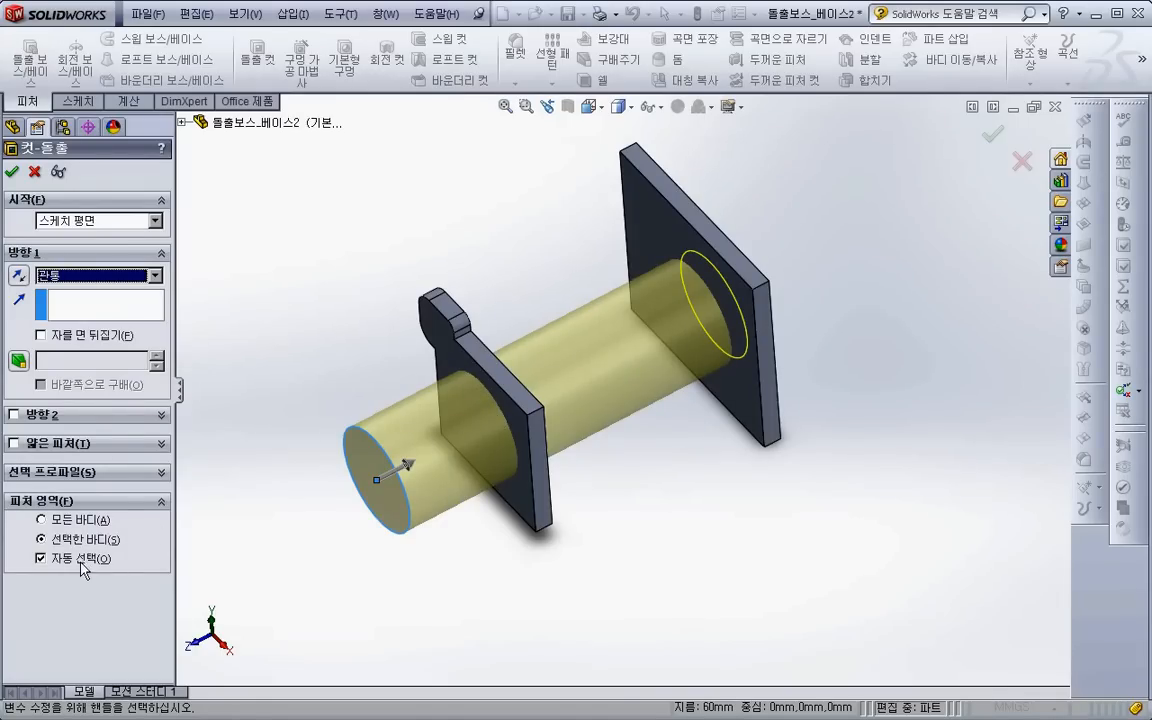
{"action": "left_click", "coordinate": [41, 558]}
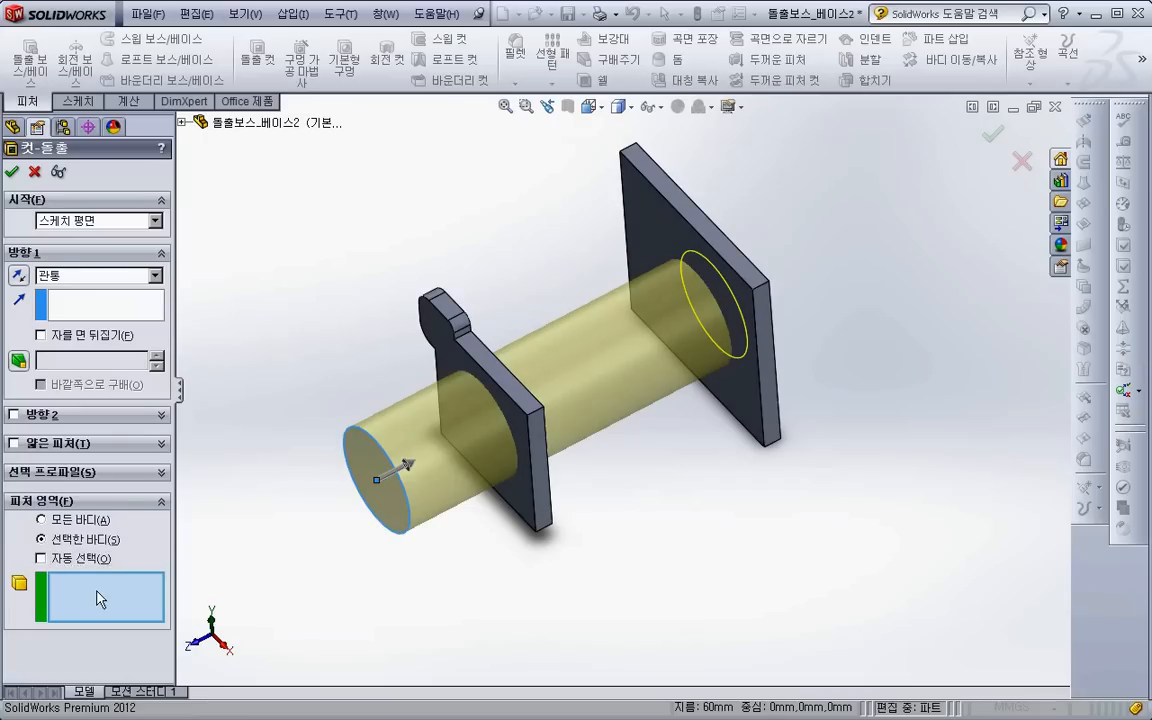
{"action": "left_click", "coordinate": [181, 121]}
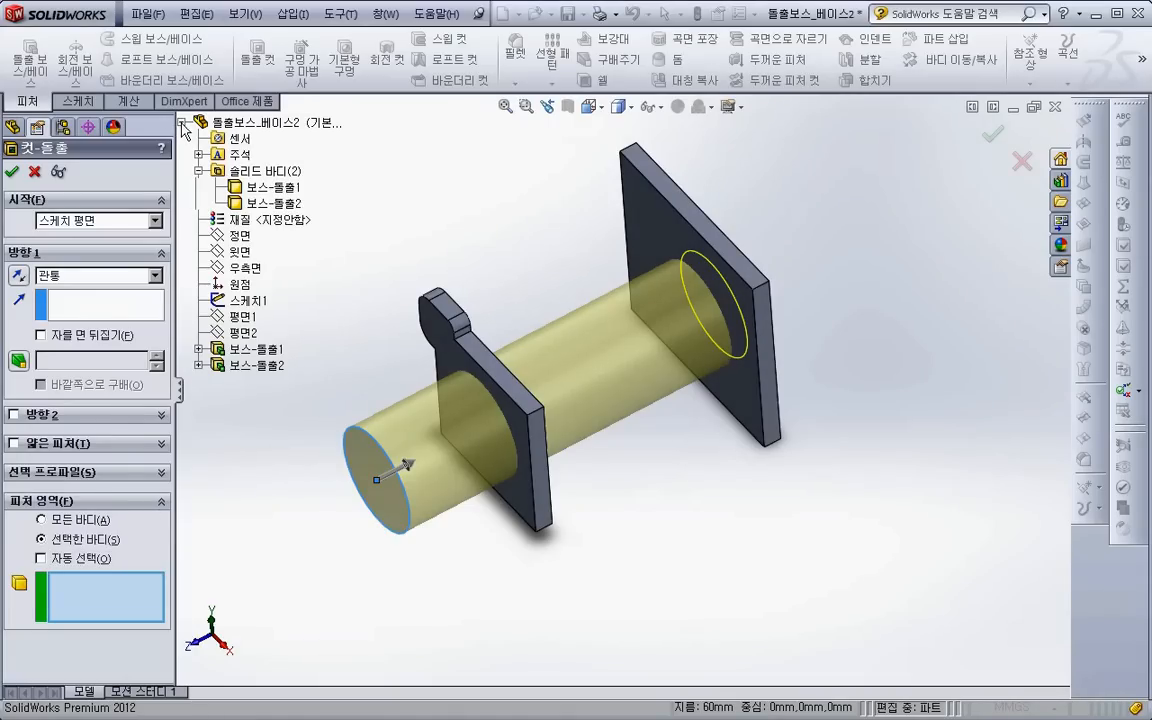
{"action": "left_click", "coordinate": [240, 203]}
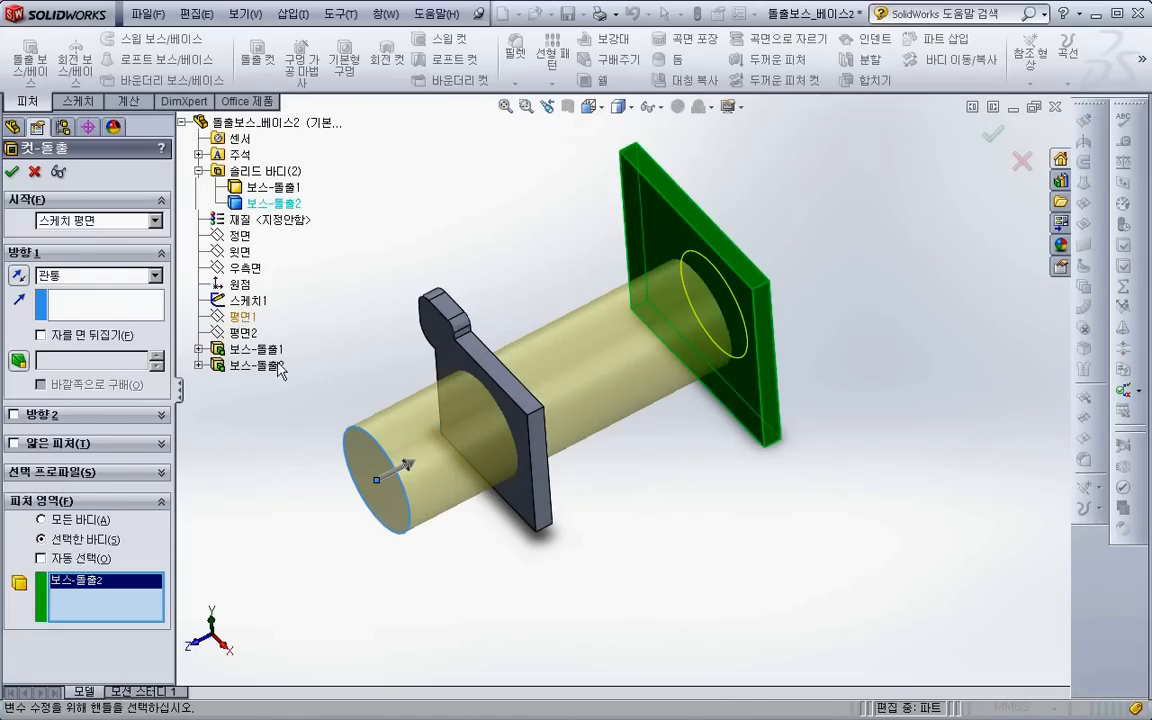
{"action": "left_click", "coordinate": [12, 174]}
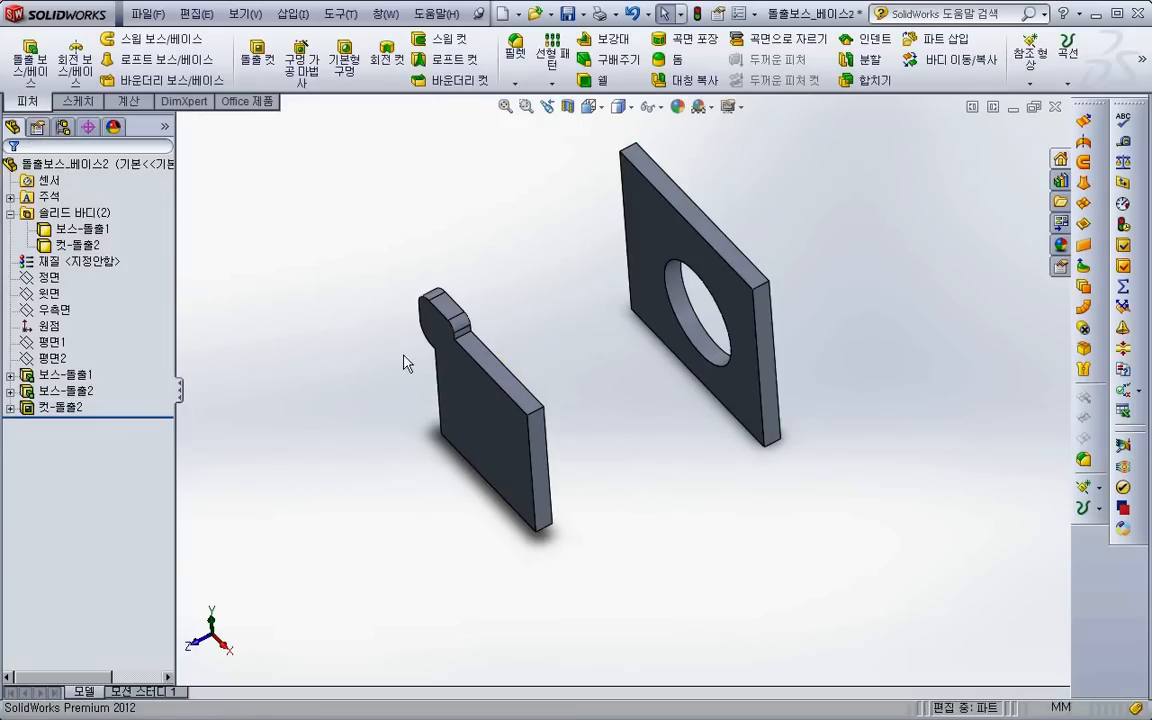
- Delete the cut feature in the far plate, keeping its circle sketch
{"action": "left_click", "coordinate": [70, 408]}
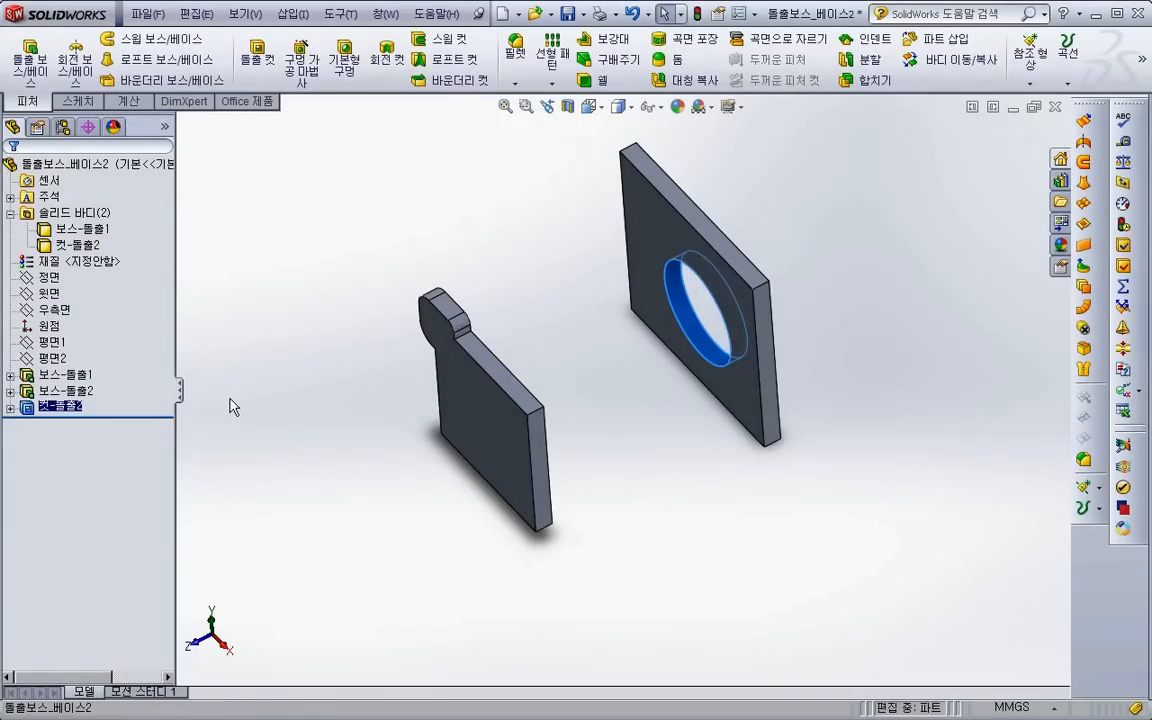
{"action": "key", "text": "Delete"}
{"action": "left_click", "coordinate": [662, 264]}
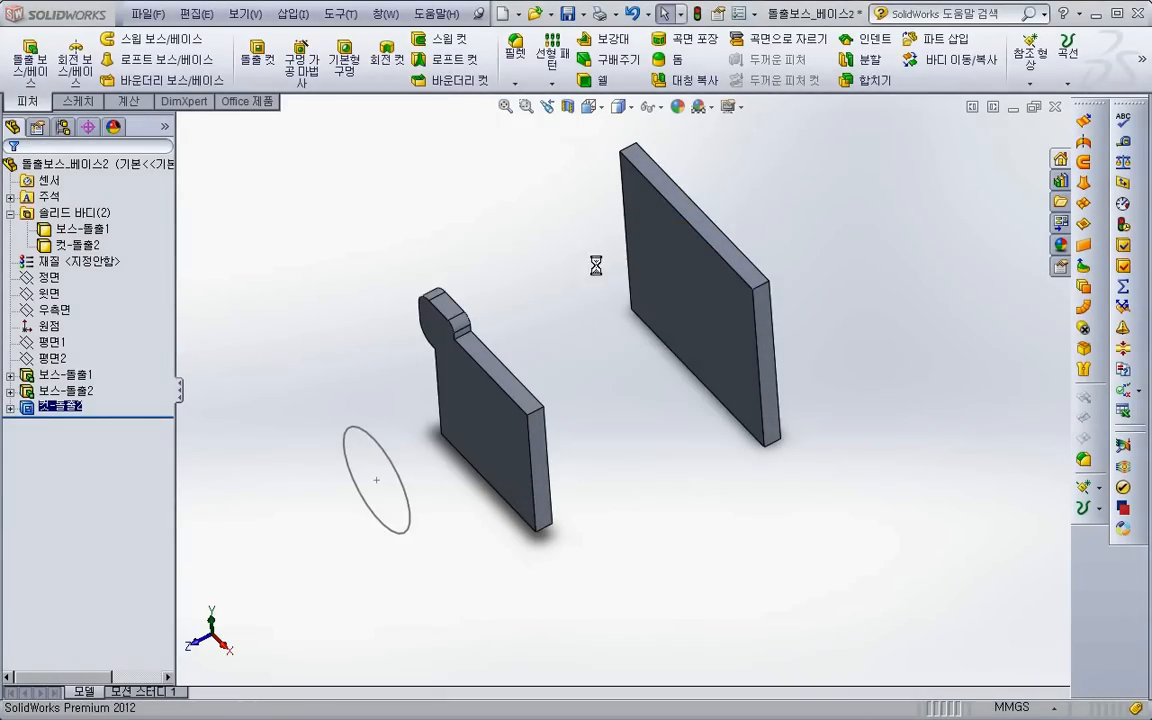
- Start a boss extrusion of the circle sketch, reversed toward the plates and starting from the near plate's face on the sketch side
{"action": "left_click", "coordinate": [30, 62]}
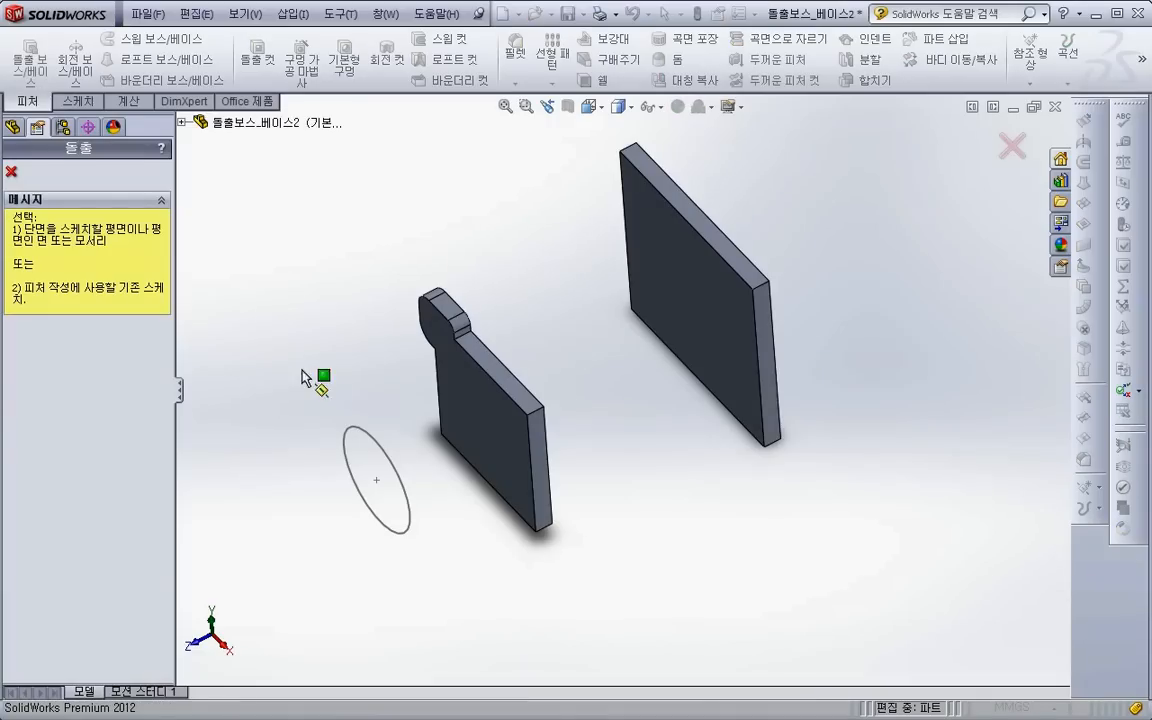
{"action": "left_click", "coordinate": [377, 450]}
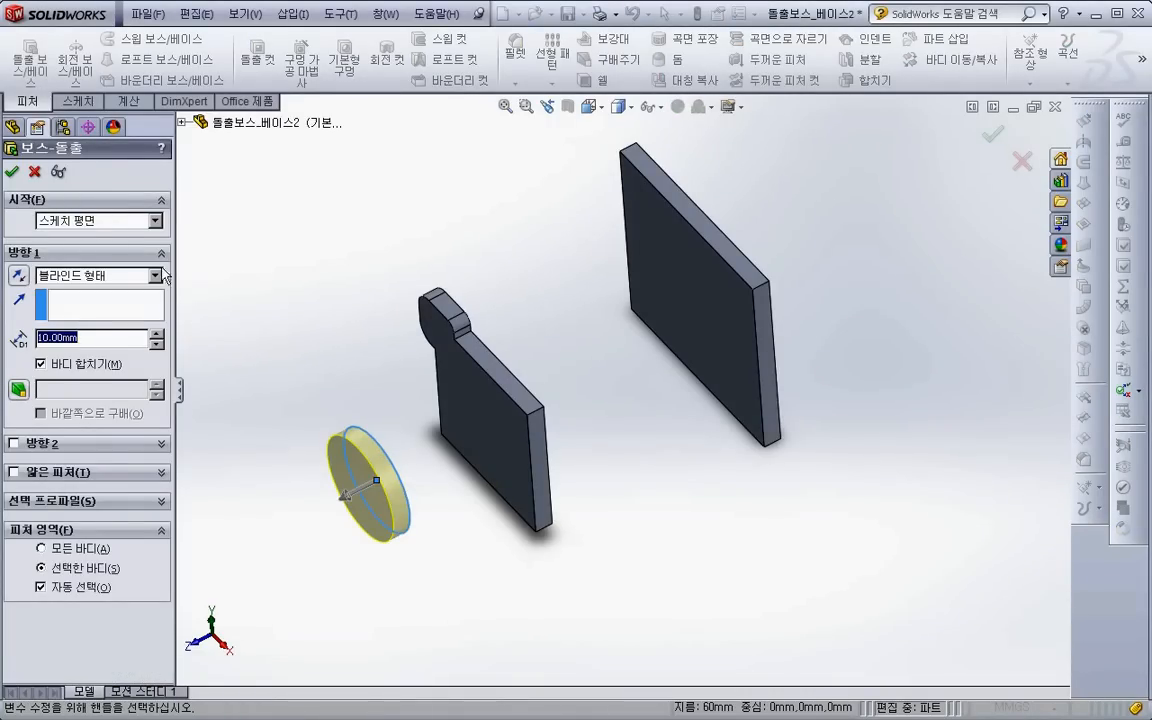
{"action": "left_click", "coordinate": [19, 276]}
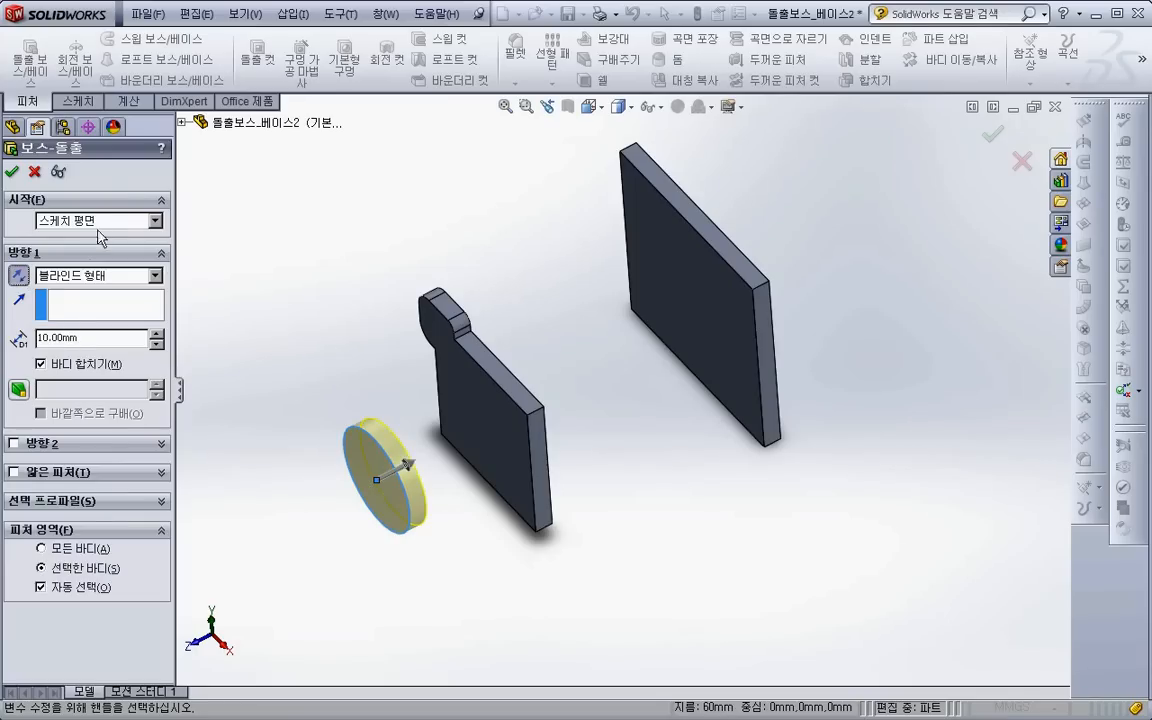
{"action": "scroll", "coordinate": [335, 472], "scroll_direction": "up", "scroll_amount": 1}
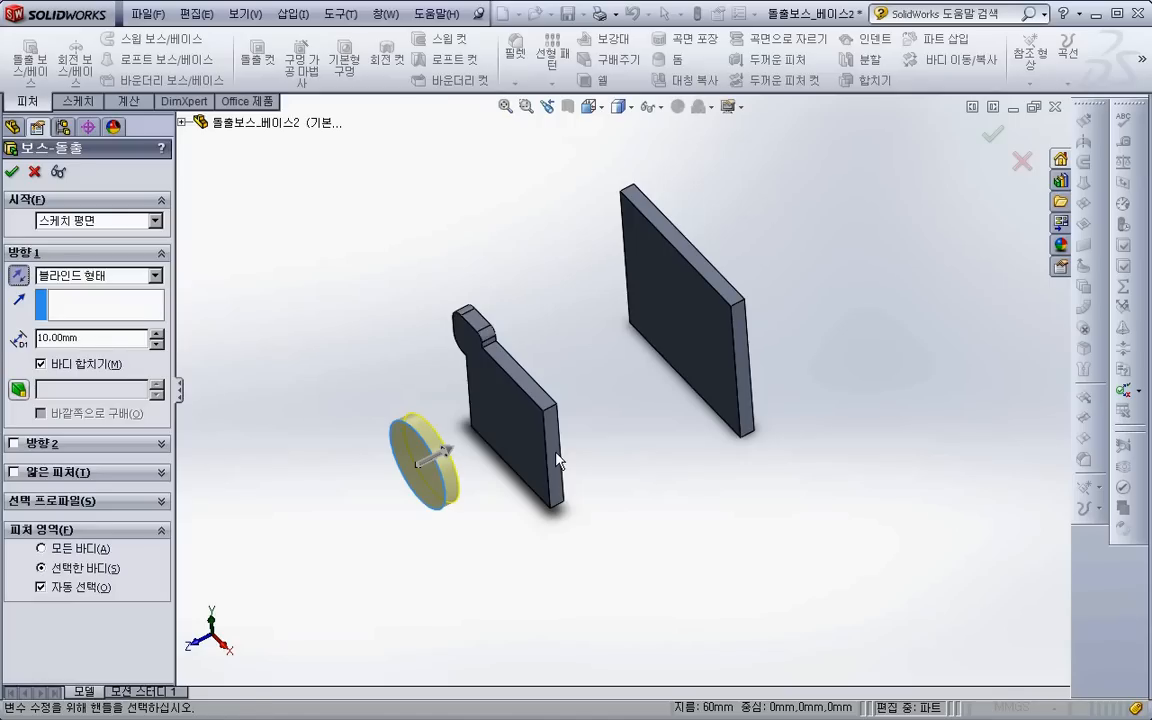
{"action": "left_click", "coordinate": [130, 221]}
{"action": "left_click", "coordinate": [100, 247]}
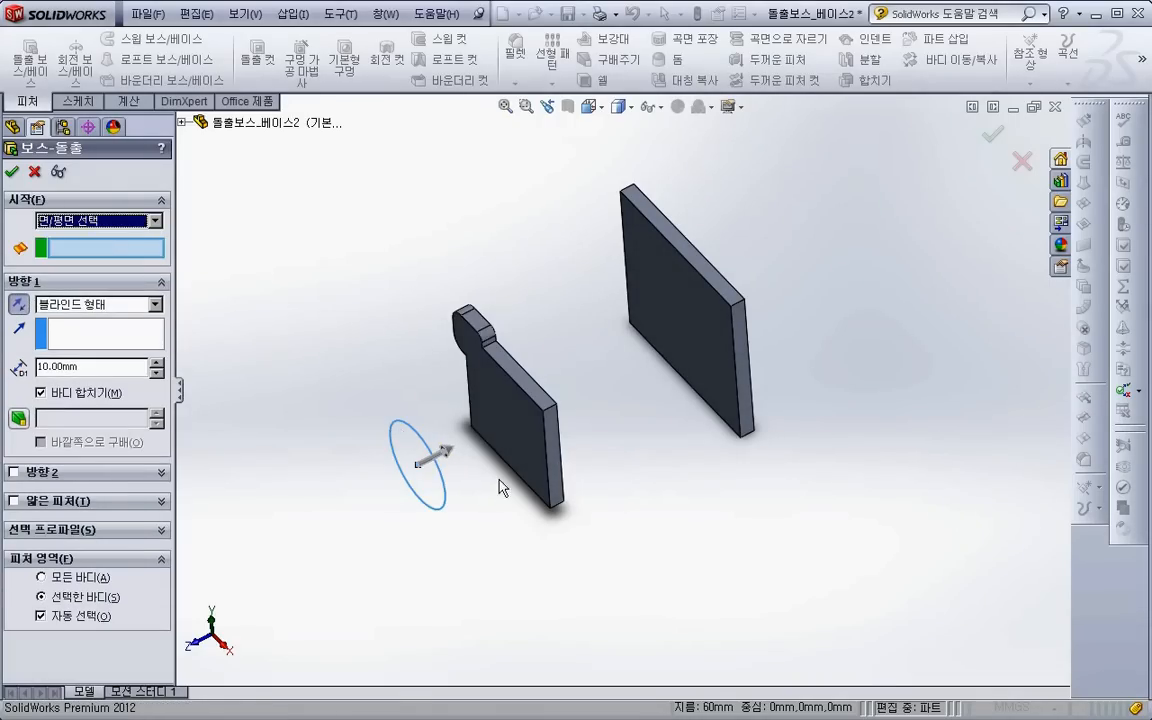
{"action": "left_click", "coordinate": [527, 442]}
{"action": "middle_click_drag", "start_coordinate": [514, 476], "coordinate": [470, 475]}
- Set the extrusion's end condition to Up To Surface, ending at the far plate's face that faces the sketch
{"action": "left_click", "coordinate": [121, 306]}
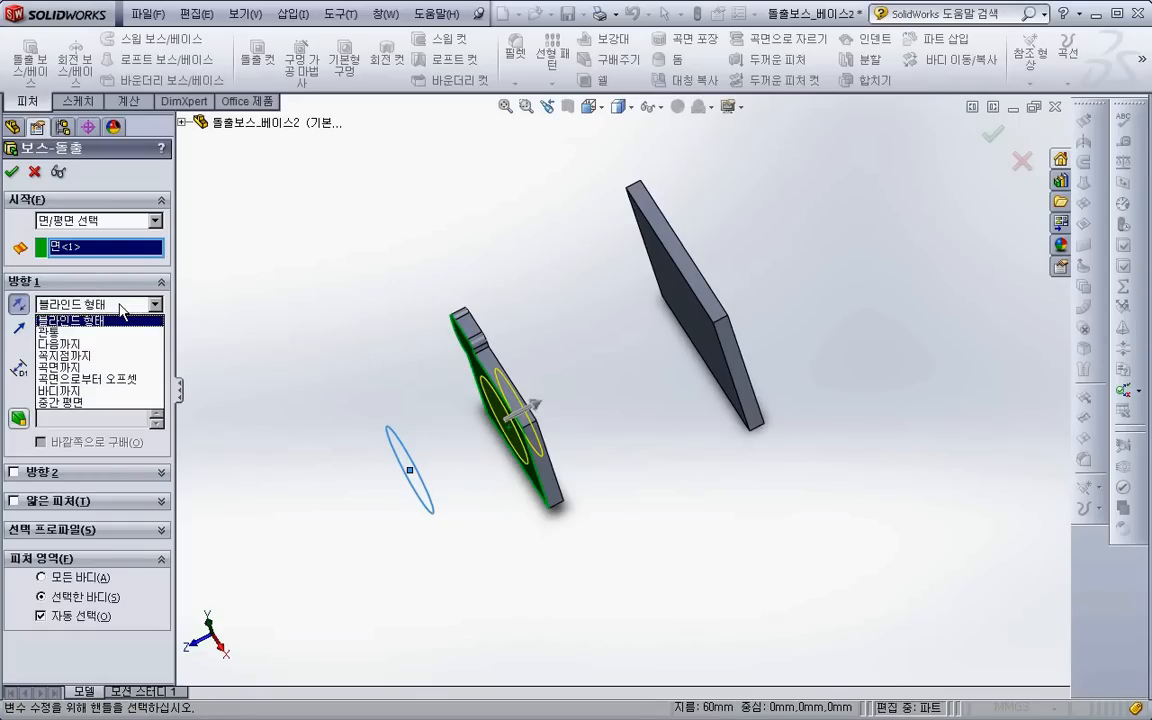
{"action": "left_click", "coordinate": [100, 367]}
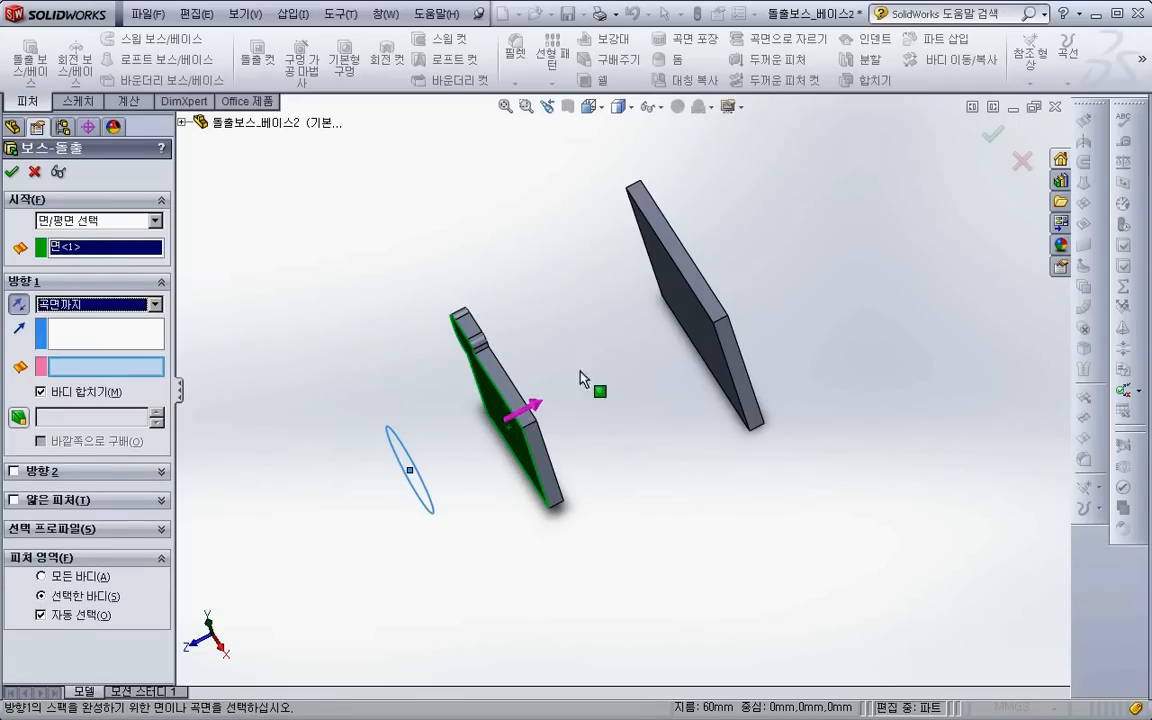
{"action": "left_click", "coordinate": [676, 348]}
{"action": "middle_click_drag", "start_coordinate": [563, 447], "coordinate": [578, 406]}
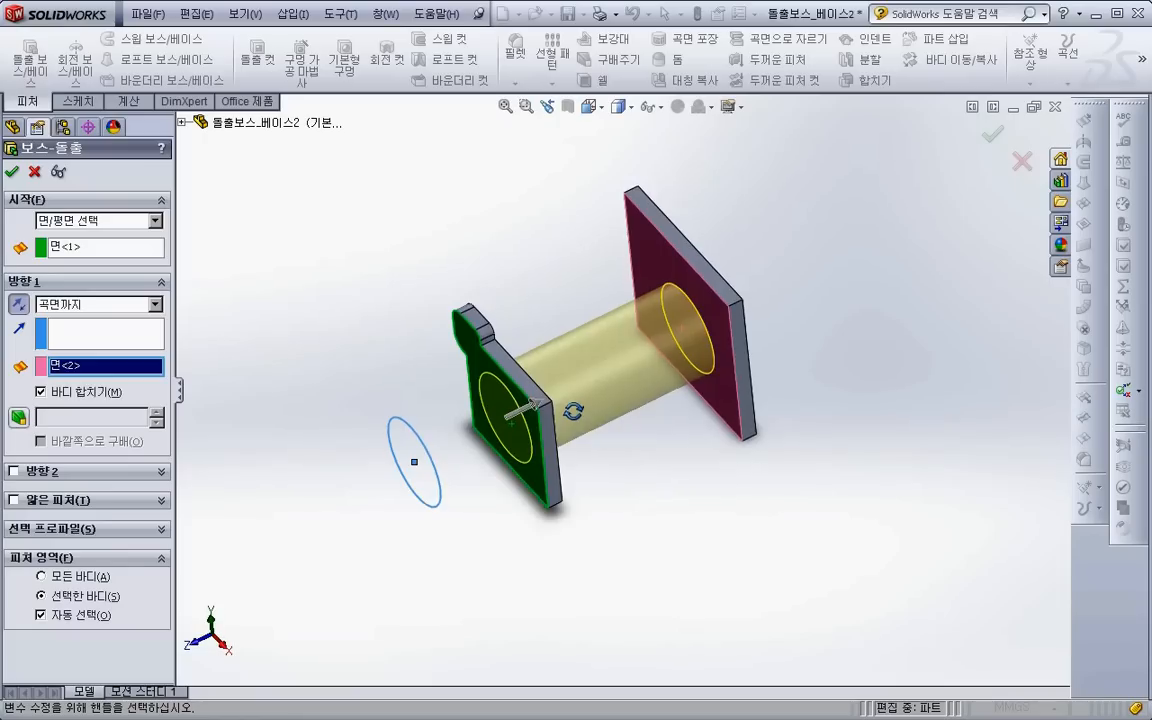
- Replace the extrusion's start face with the near plate's opposite face, on the side toward the far plate
{"action": "left_click", "coordinate": [100, 248]}
{"action": "middle_click_drag", "start_coordinate": [505, 460], "coordinate": [411, 398]}
{"action": "left_click", "coordinate": [546, 476]}
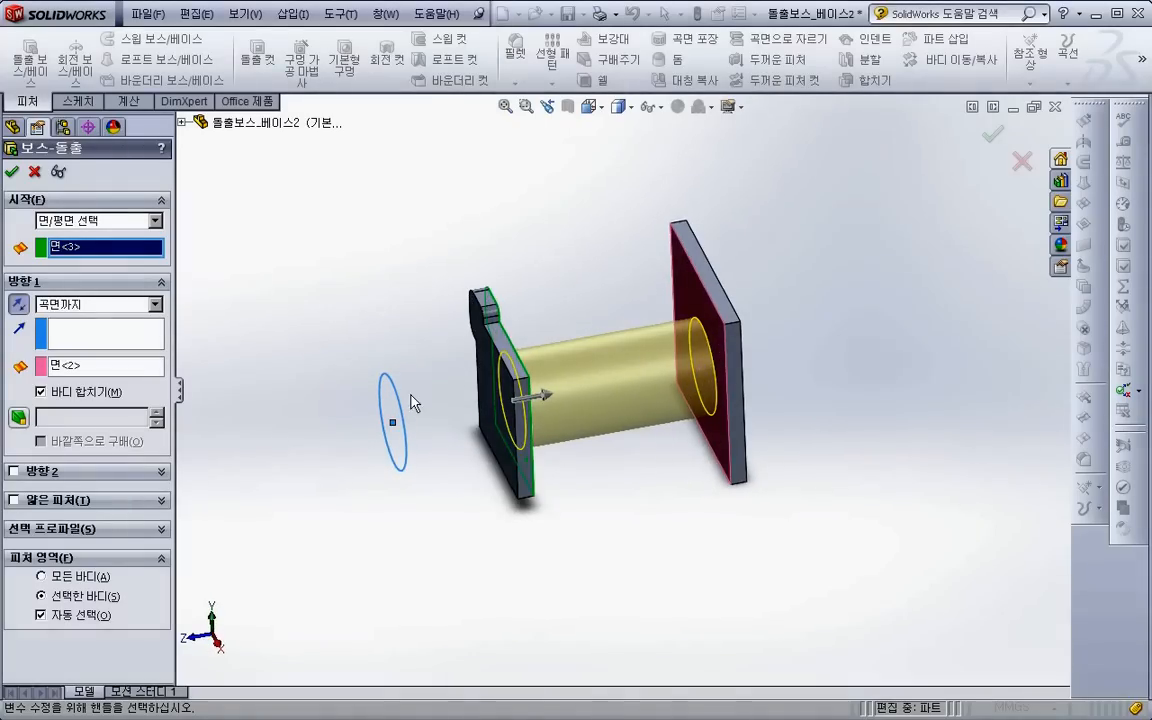
- Change the extrusion's start condition to Vertex, using a corner vertex of the near plate
{"action": "left_click", "coordinate": [118, 220]}
{"action": "left_click", "coordinate": [117, 262]}
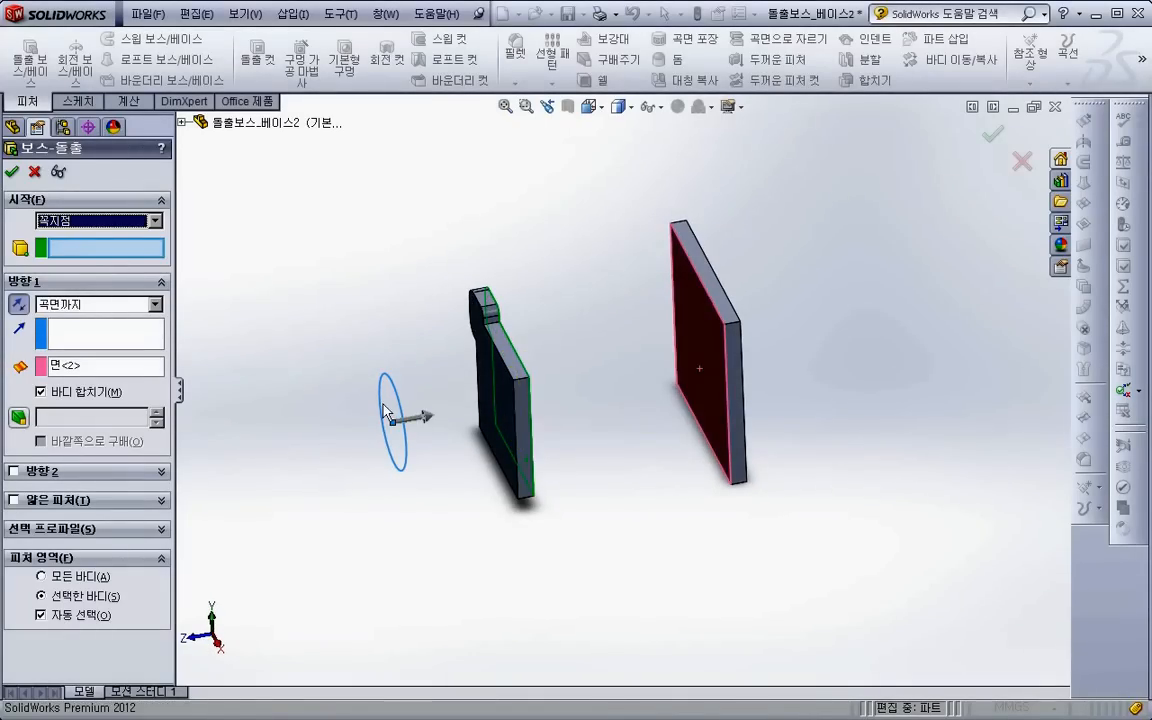
{"action": "left_click", "coordinate": [520, 390]}
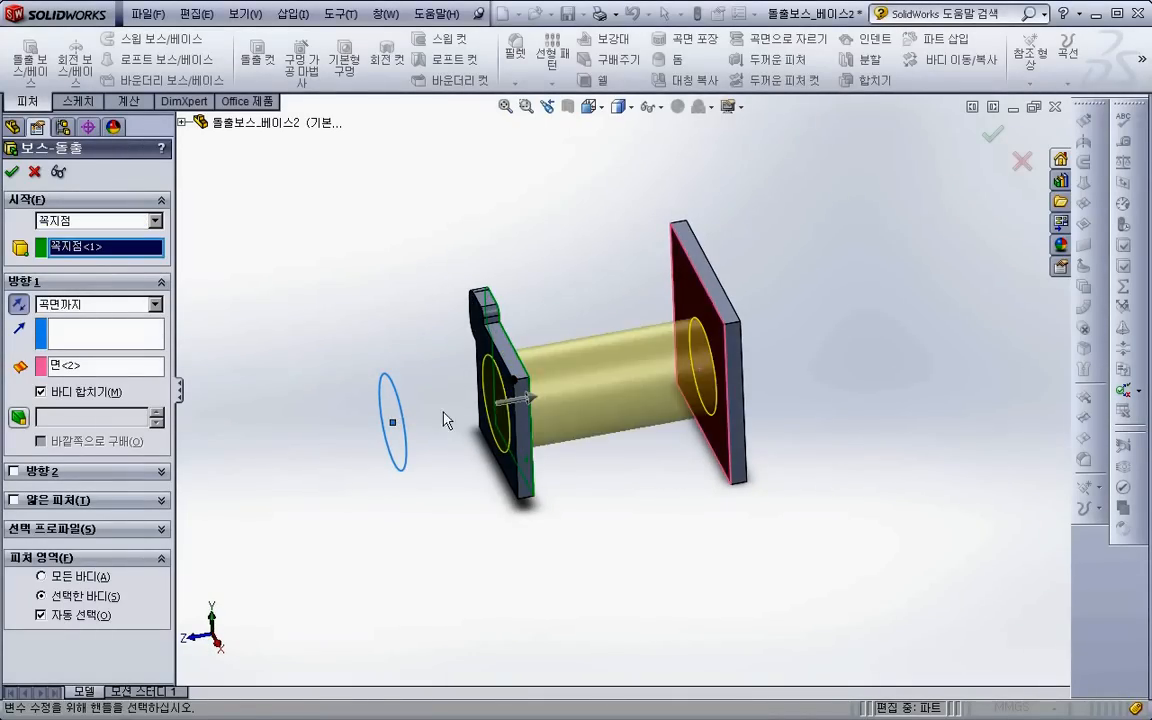
- Change the start condition to Offset with a 20 mm distance, reversed toward the plates
{"action": "left_click", "coordinate": [115, 221]}
{"action": "left_click", "coordinate": [112, 263]}
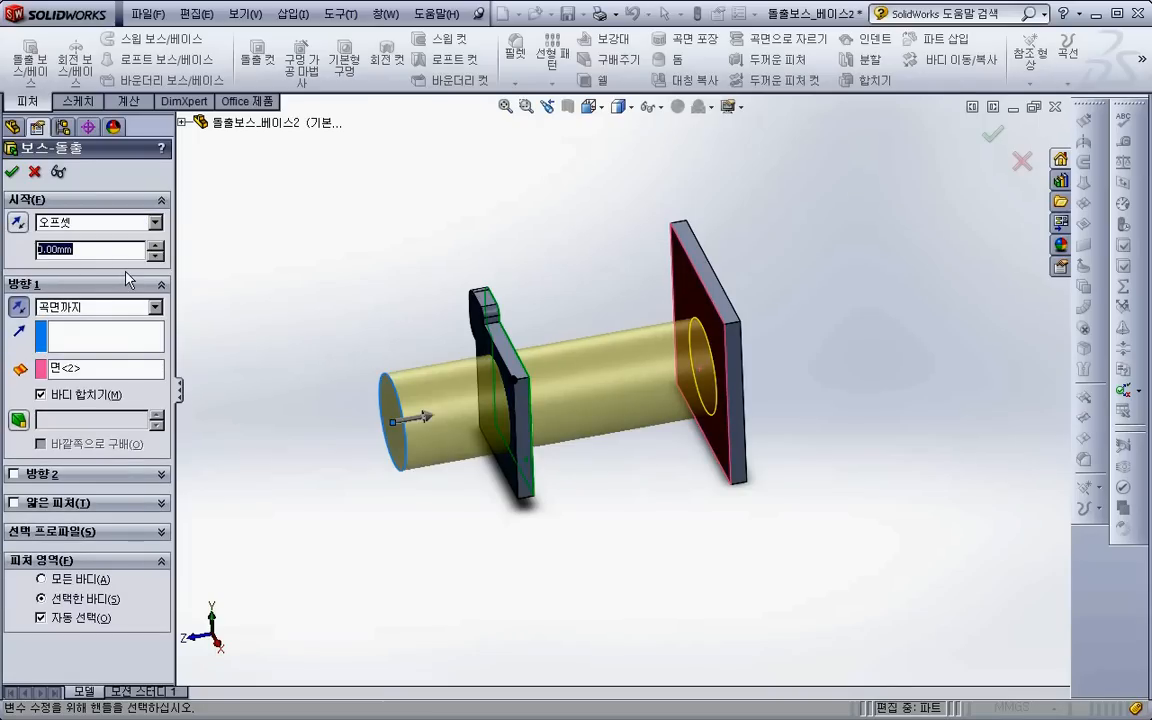
{"action": "type", "text": "20"}
{"action": "key", "text": "Return"}
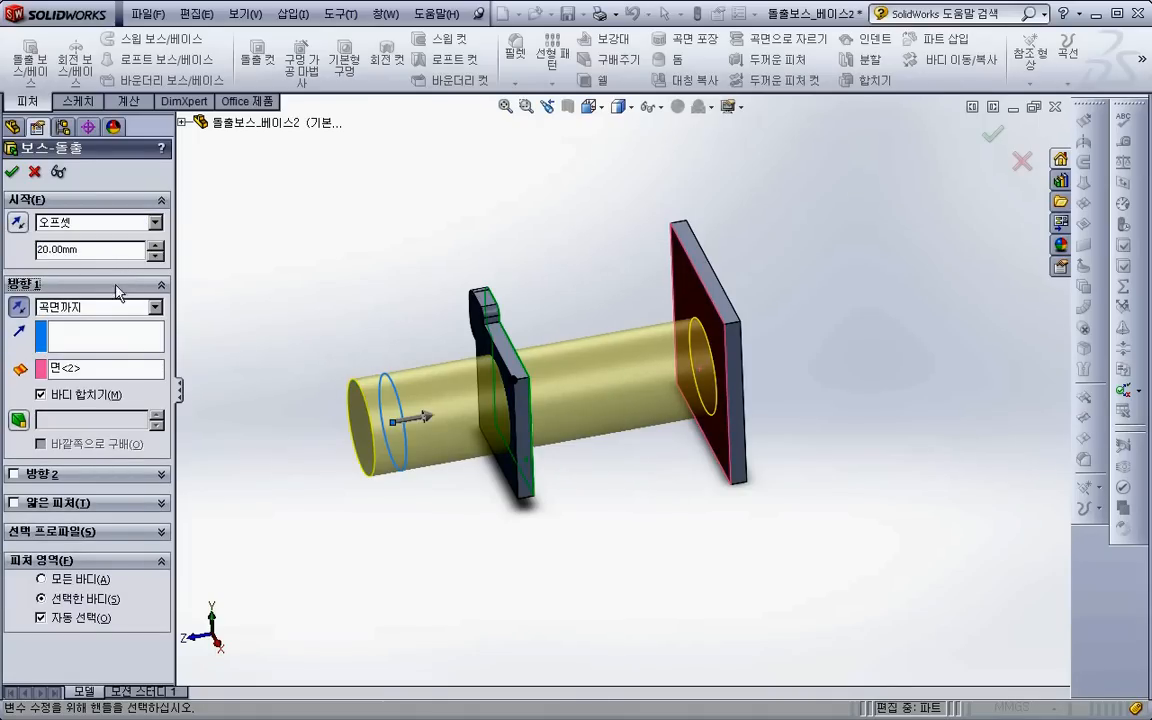
{"action": "left_click", "coordinate": [18, 221]}
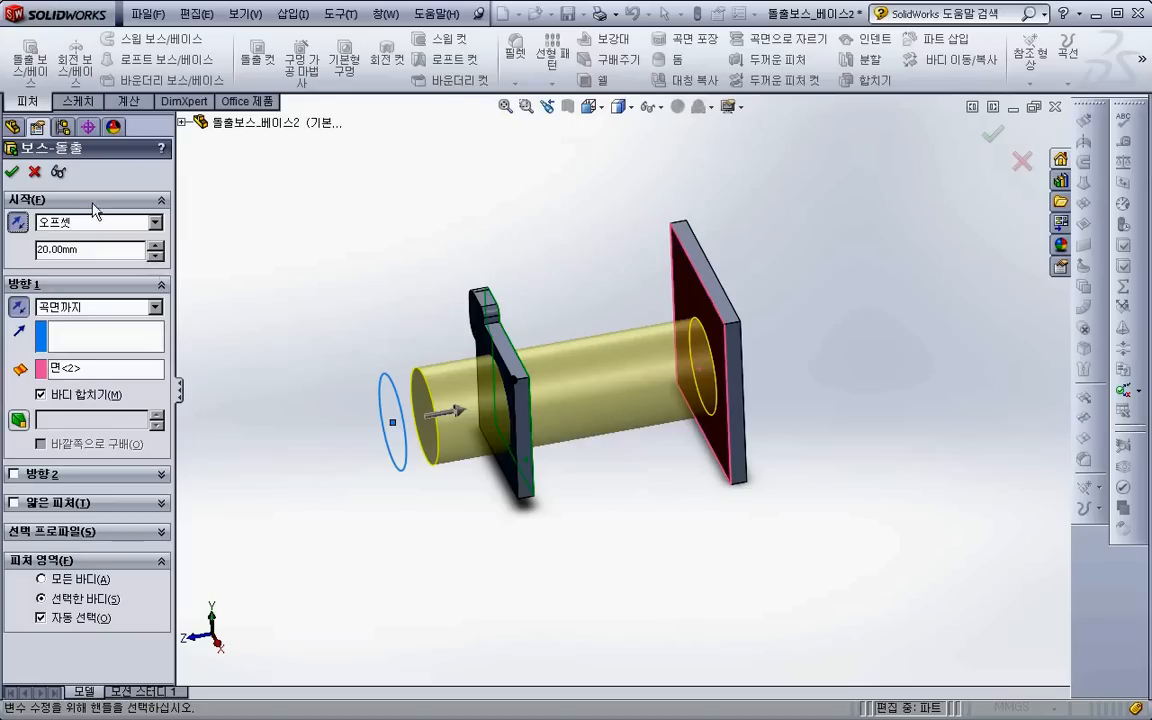
- Add a blind second direction to the extrusion and return the start condition to Sketch Plane
{"action": "left_click", "coordinate": [14, 475]}
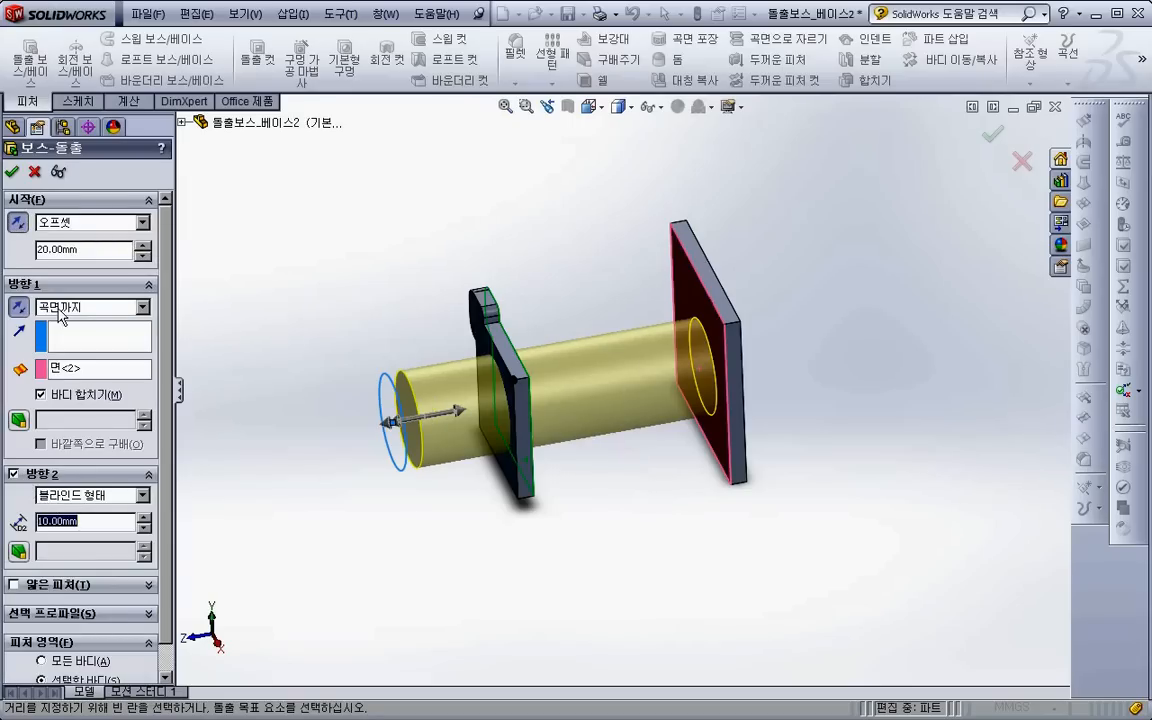
{"action": "left_click", "coordinate": [66, 222]}
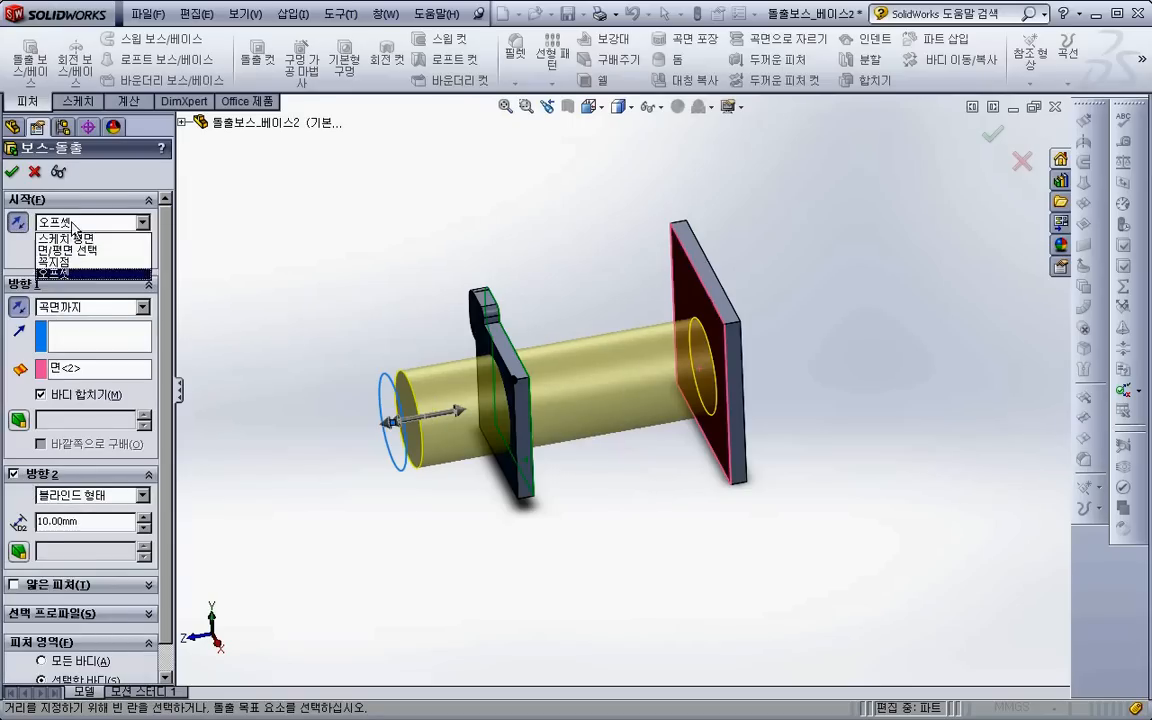
{"action": "left_click", "coordinate": [70, 234]}
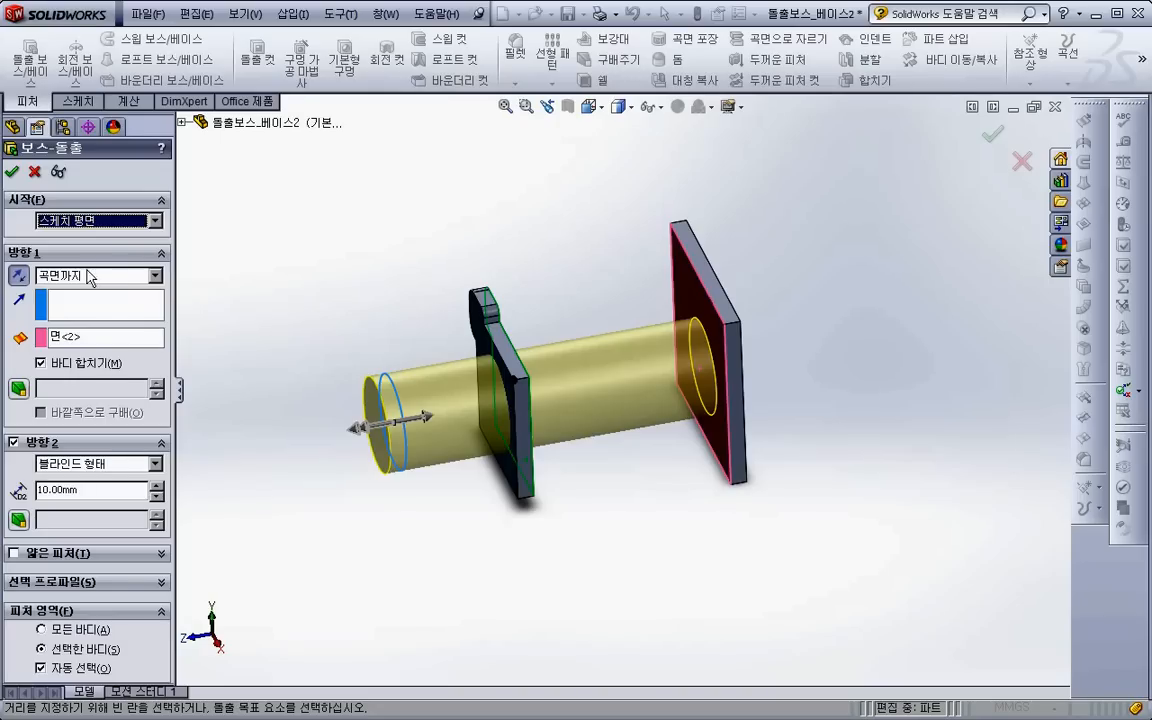
{"action": "left_click_drag", "start_coordinate": [90, 490], "coordinate": [29, 491]}
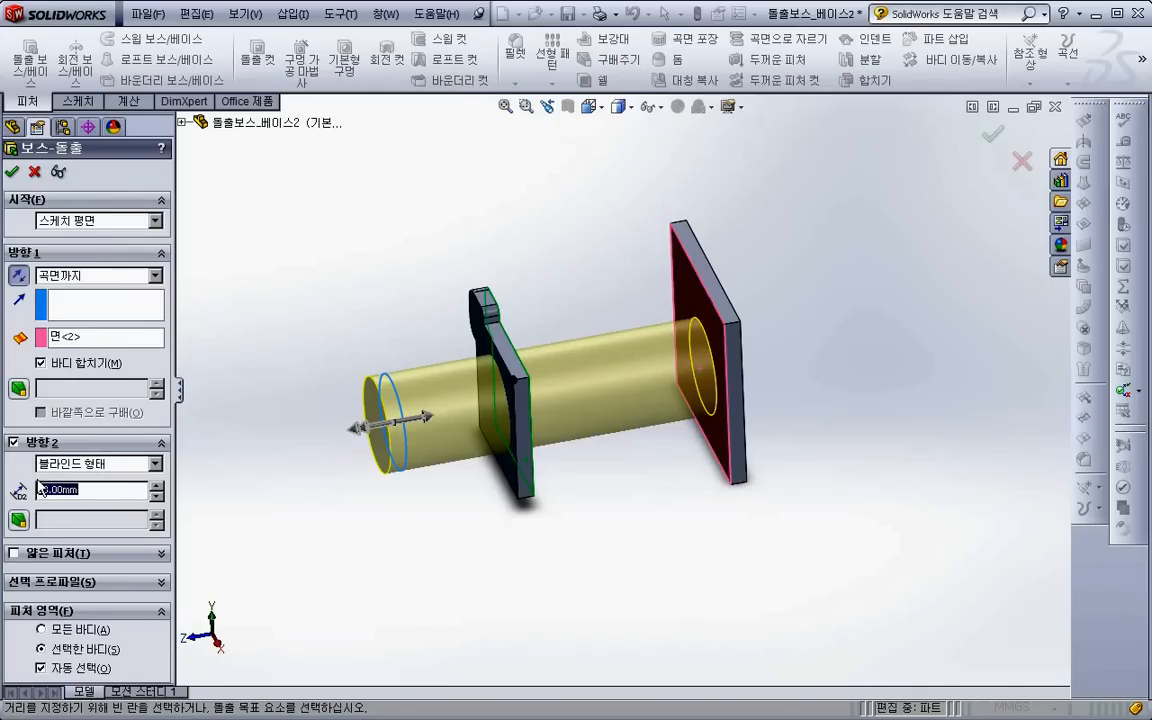
{"action": "key", "text": "BackSpace"}
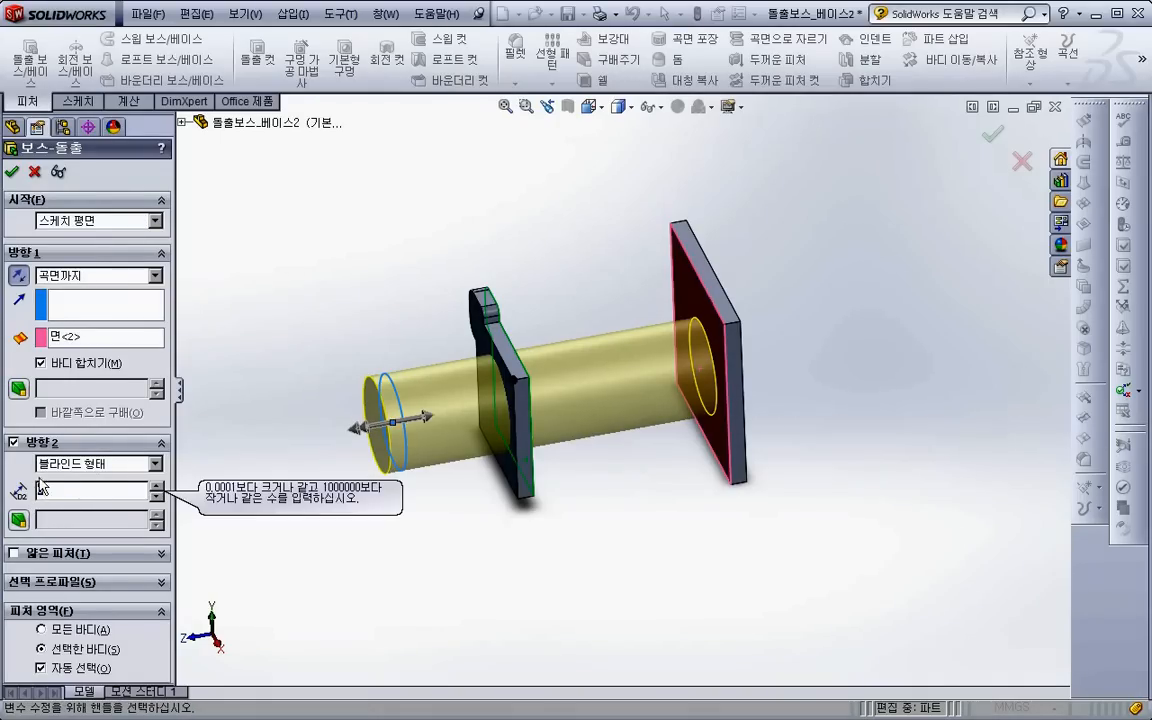
- Turn on the thin feature option for the extrusion and set the Direction 2 depth to 2 mm
{"action": "left_click", "coordinate": [14, 554]}
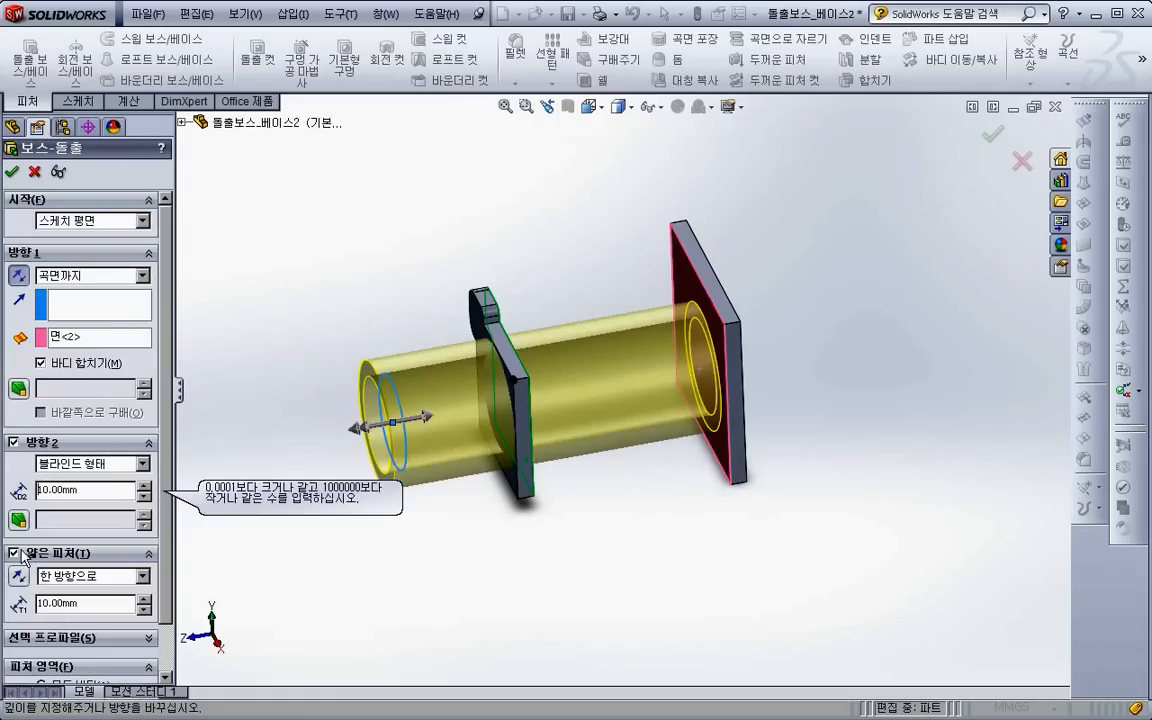
{"action": "scroll", "coordinate": [167, 553], "scroll_direction": "down", "scroll_amount": 1}
{"action": "middle_click_drag", "start_coordinate": [355, 502], "coordinate": [402, 476]}
{"action": "scroll", "coordinate": [482, 396], "scroll_direction": "down", "scroll_amount": 4}
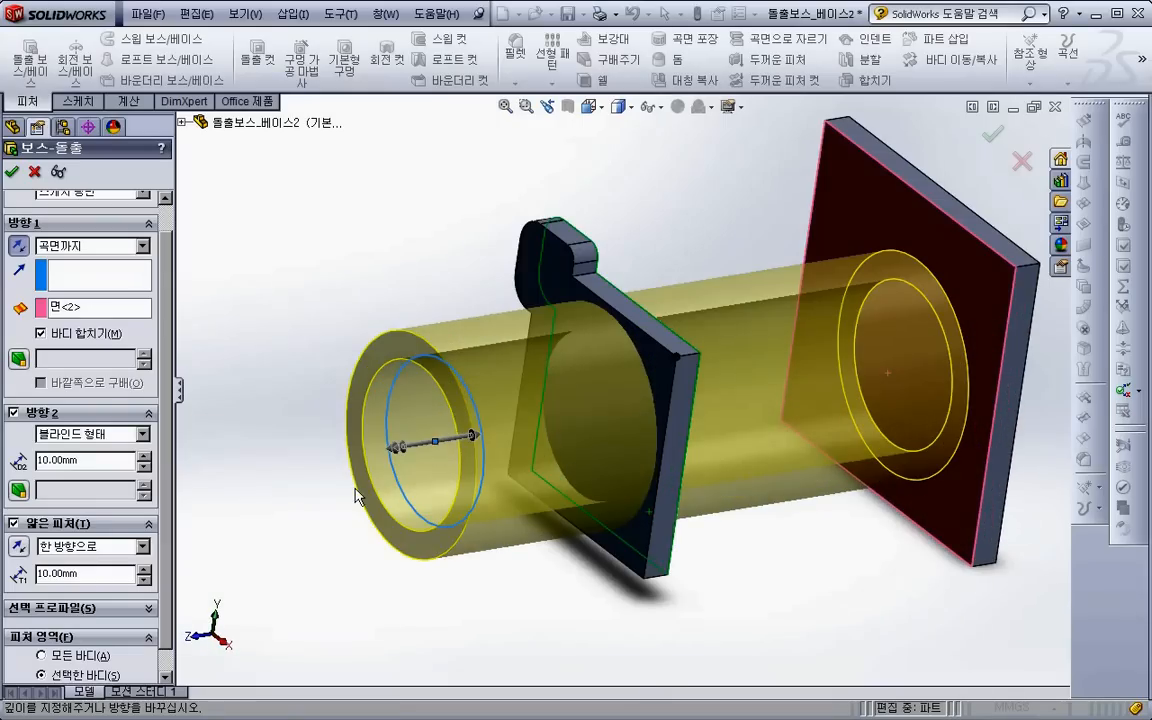
{"action": "scroll", "coordinate": [355, 488], "scroll_direction": "up", "scroll_amount": 2}
{"action": "left_click_drag", "start_coordinate": [98, 463], "coordinate": [6, 462]}
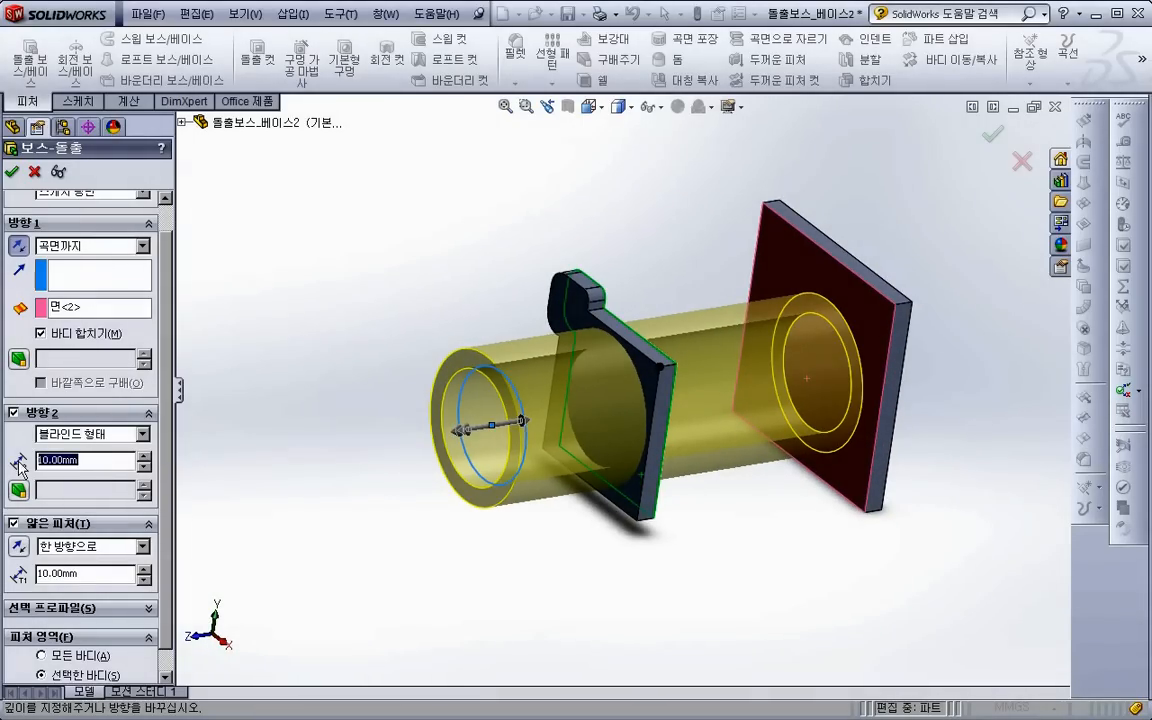
{"action": "type", "text": "2"}
{"action": "key", "text": "Return"}
- Reverse the one-direction thin wall so its thickness lies inside the sketched circle
{"action": "middle_click_drag", "start_coordinate": [428, 524], "coordinate": [483, 497]}
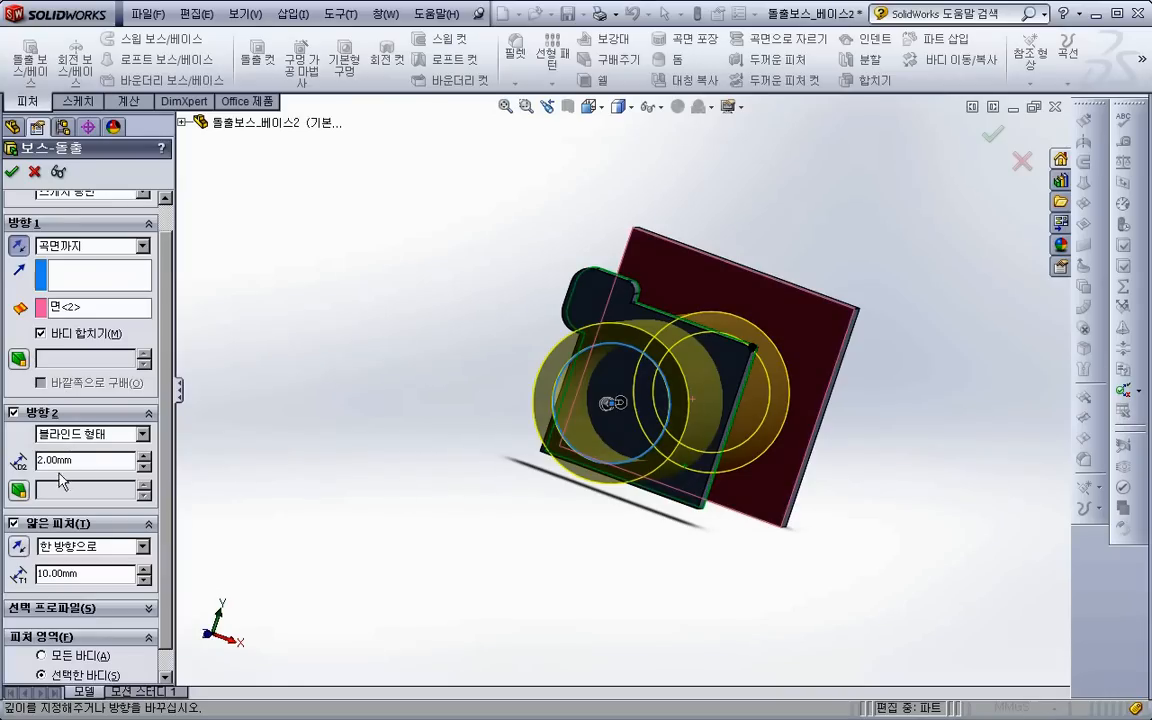
{"action": "left_click", "coordinate": [20, 548]}
{"action": "left_click", "coordinate": [20, 548]}
{"action": "left_click", "coordinate": [21, 547]}
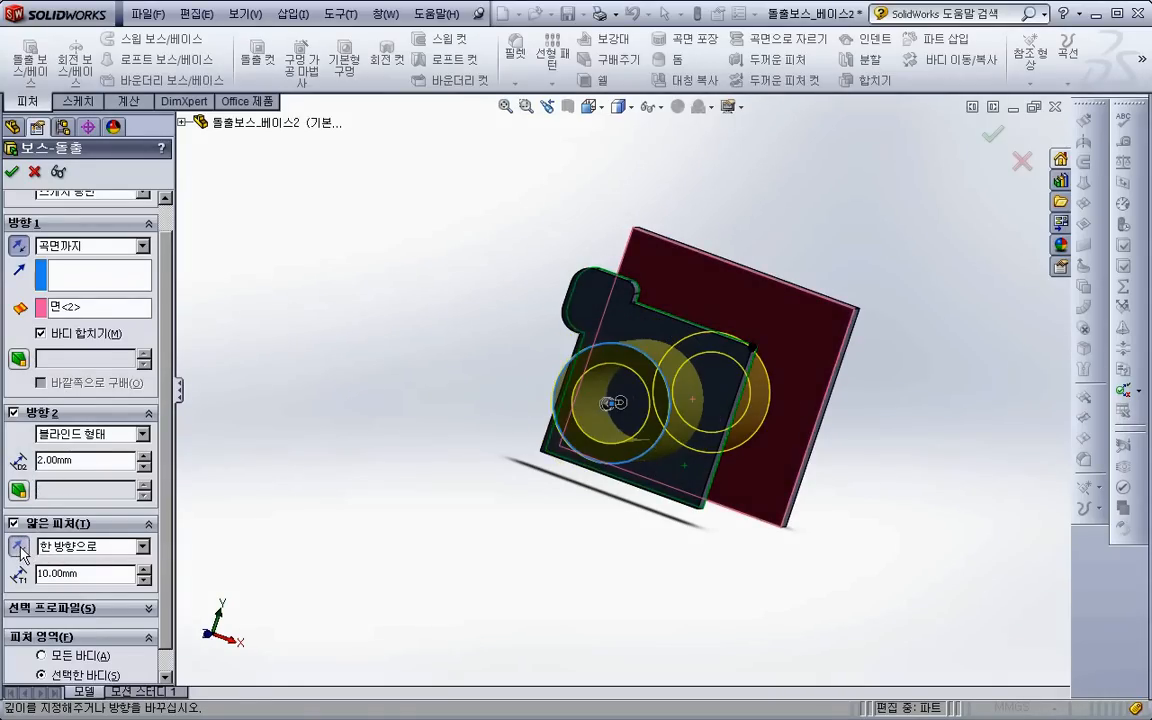
{"action": "double_click", "coordinate": [62, 460]}
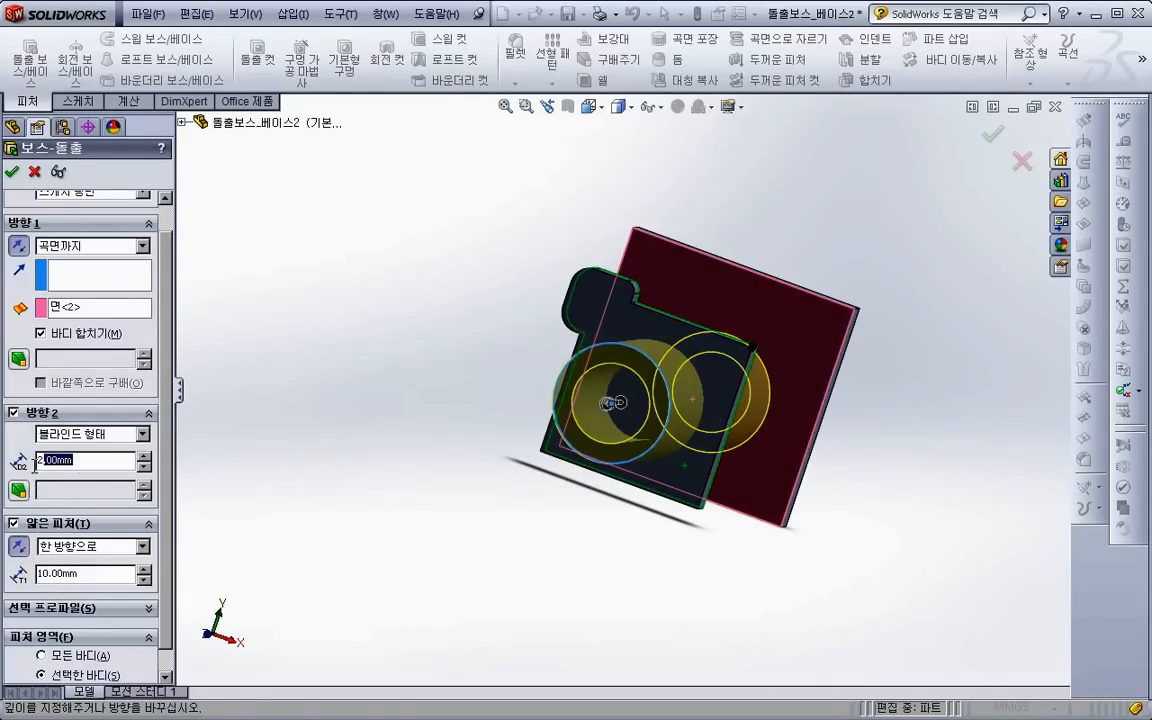
- Set the thin feature type to Mid-Plane so the wall is centred on the circle
{"action": "left_click", "coordinate": [84, 551]}
{"action": "left_click", "coordinate": [104, 563]}
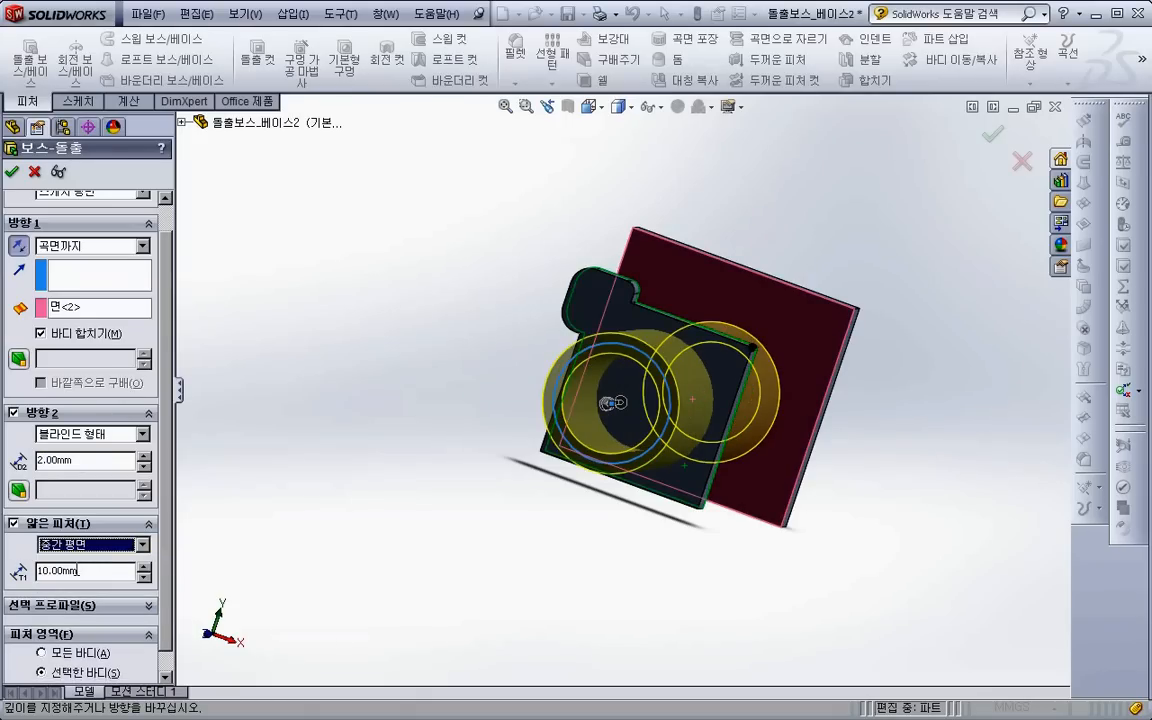
{"action": "double_click", "coordinate": [78, 570]}
- Change the thin feature type to Two-Direction and set both wall thicknesses to 2 mm
{"action": "left_click", "coordinate": [58, 548]}
{"action": "left_click", "coordinate": [68, 584]}
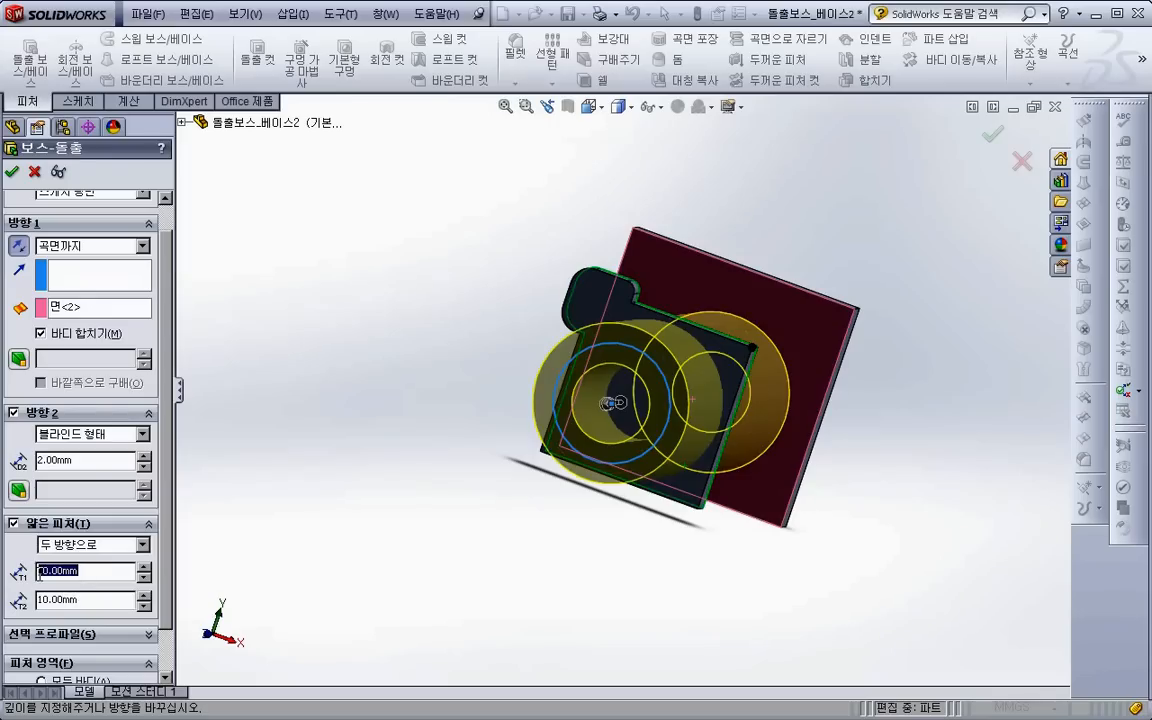
{"action": "type", "text": "2"}
{"action": "key", "text": "Tab"}
{"action": "type", "text": "2"}
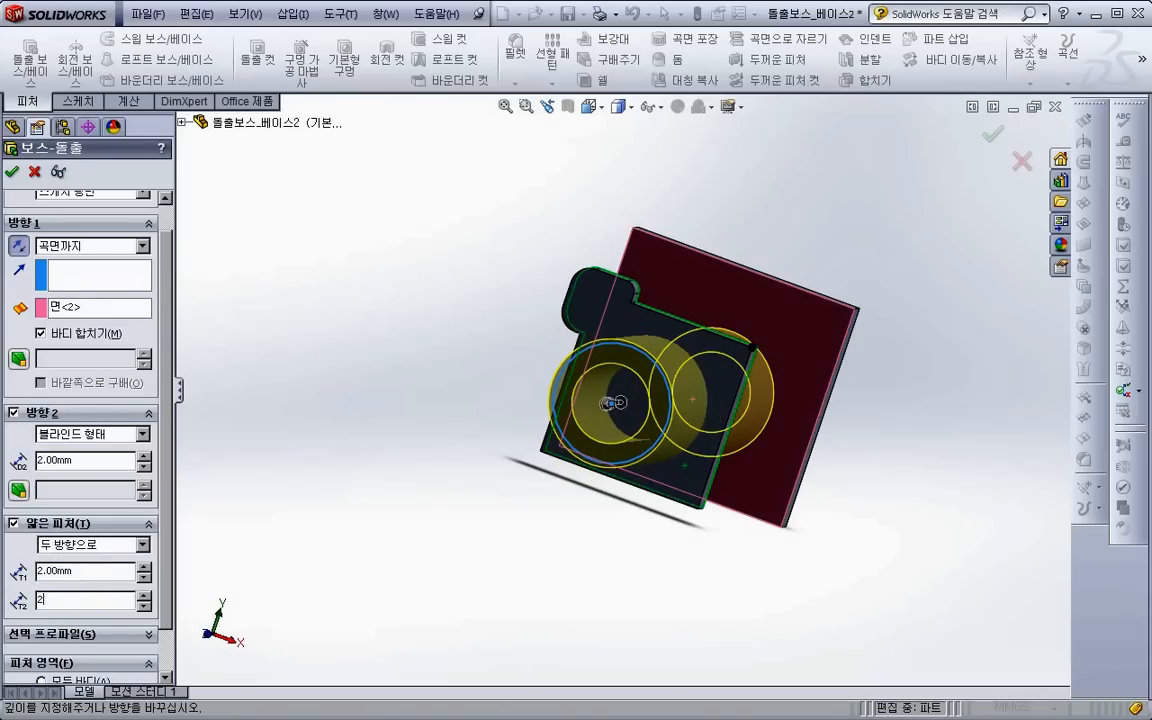
{"action": "key", "text": "Tab"}
- Set the second thin wall thickness to 4 mm and cancel the boss extrusion
{"action": "left_click_drag", "start_coordinate": [74, 599], "coordinate": [12, 586]}
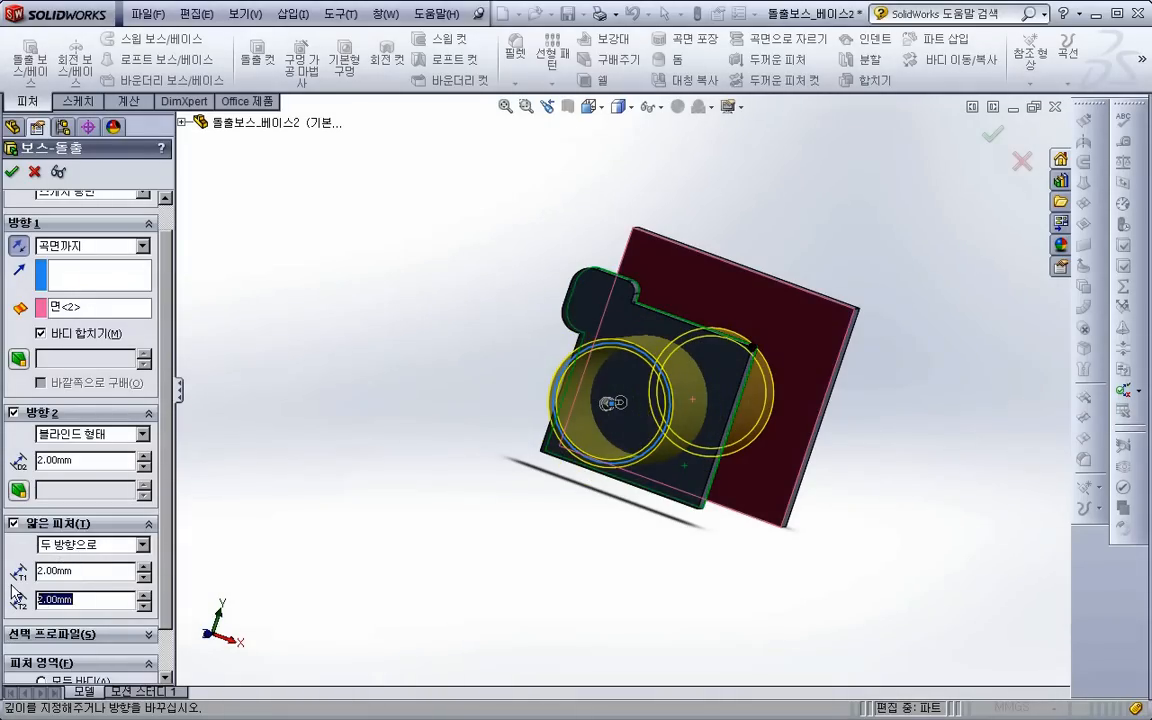
{"action": "type", "text": "4"}
{"action": "key", "text": "Return"}
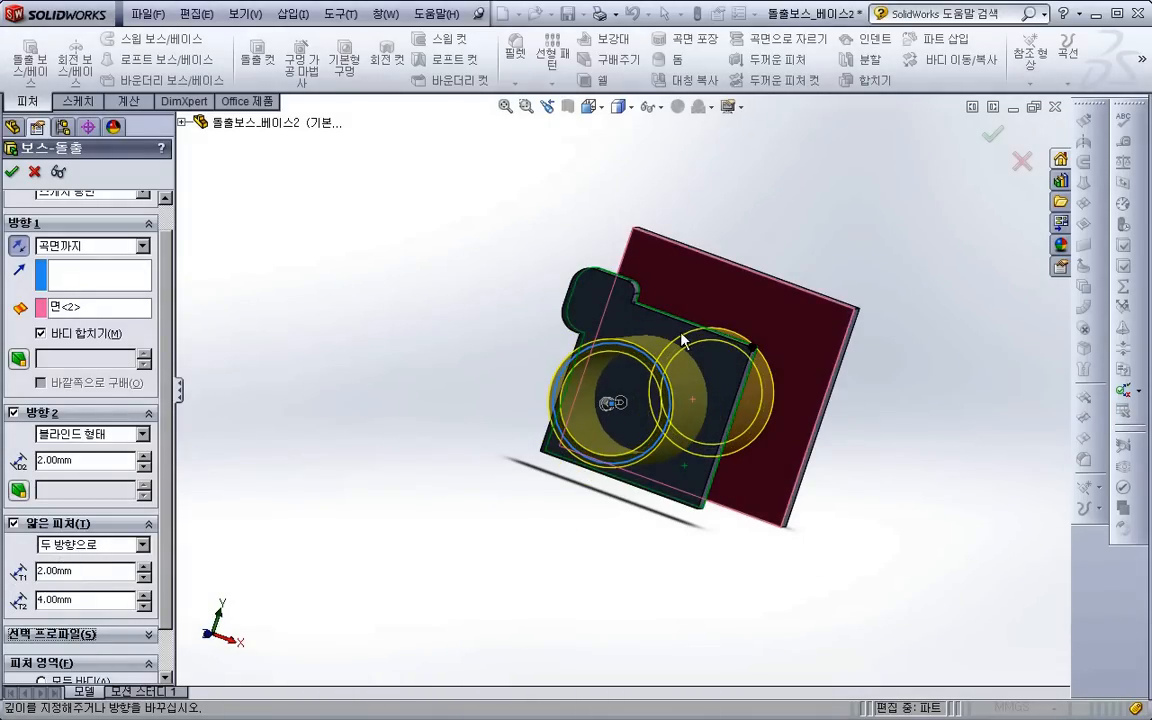
{"action": "scroll", "coordinate": [681, 340], "scroll_direction": "down", "scroll_amount": 2}
{"action": "left_click_drag", "start_coordinate": [75, 567], "coordinate": [36, 575]}
{"action": "double_click", "coordinate": [75, 601]}
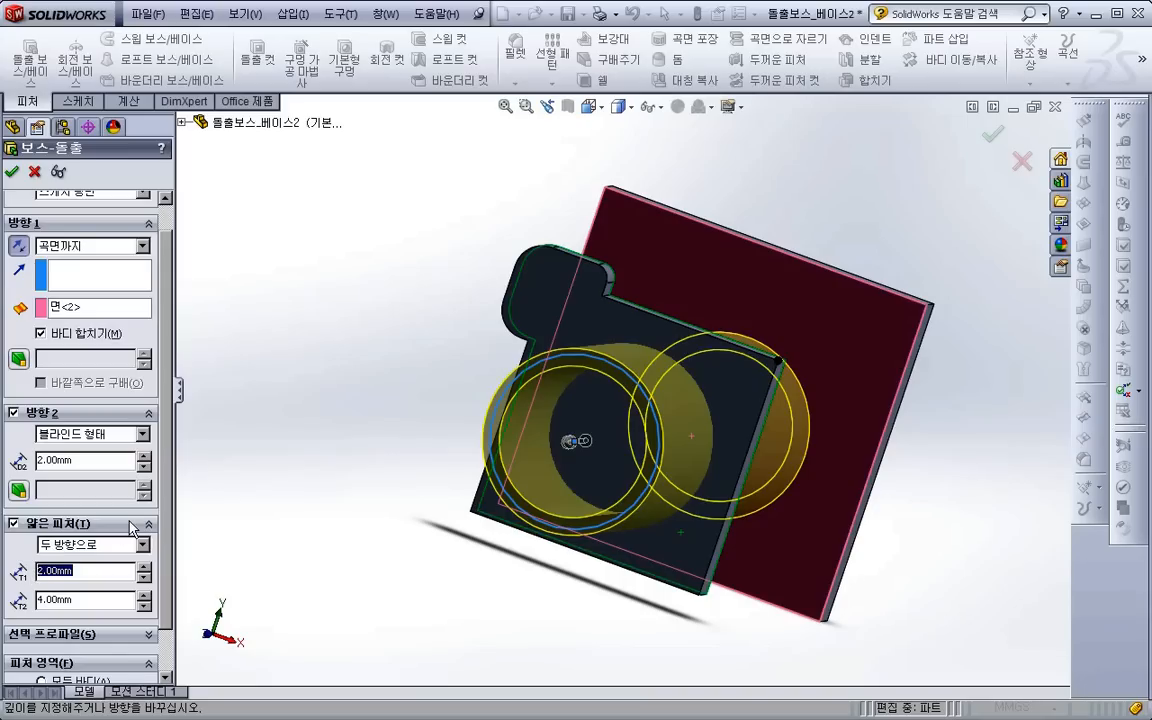
{"action": "left_click_drag", "start_coordinate": [161, 503], "coordinate": [154, 539]}
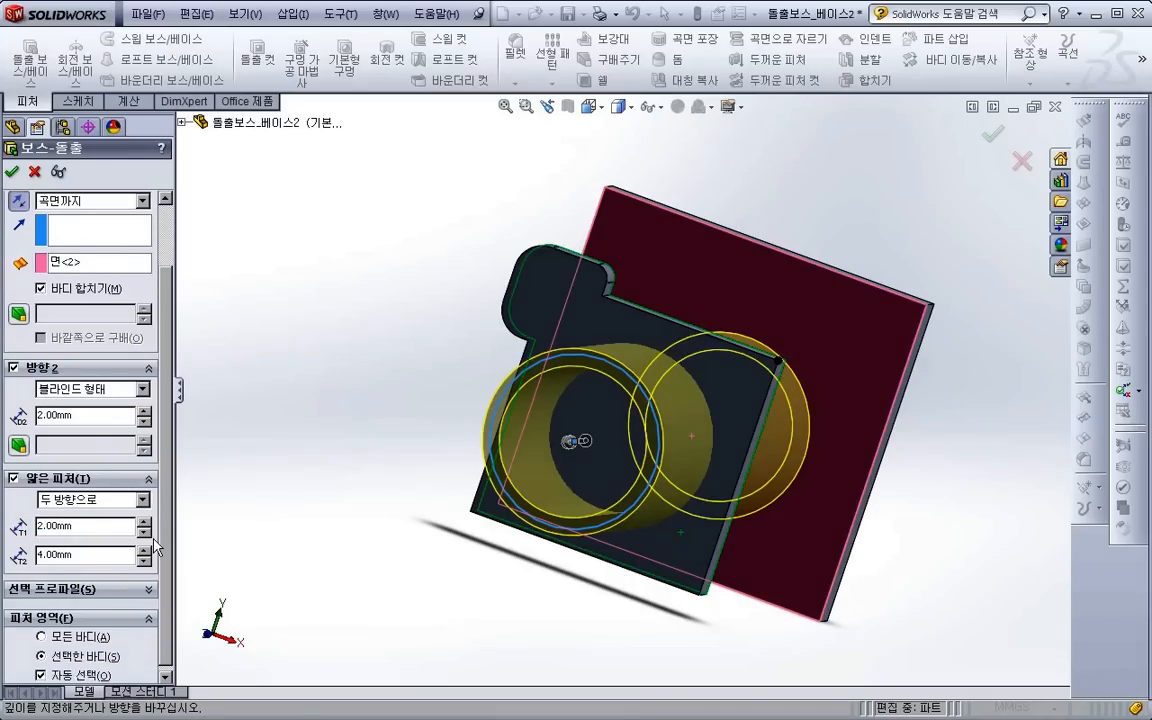
{"action": "left_click", "coordinate": [35, 171]}
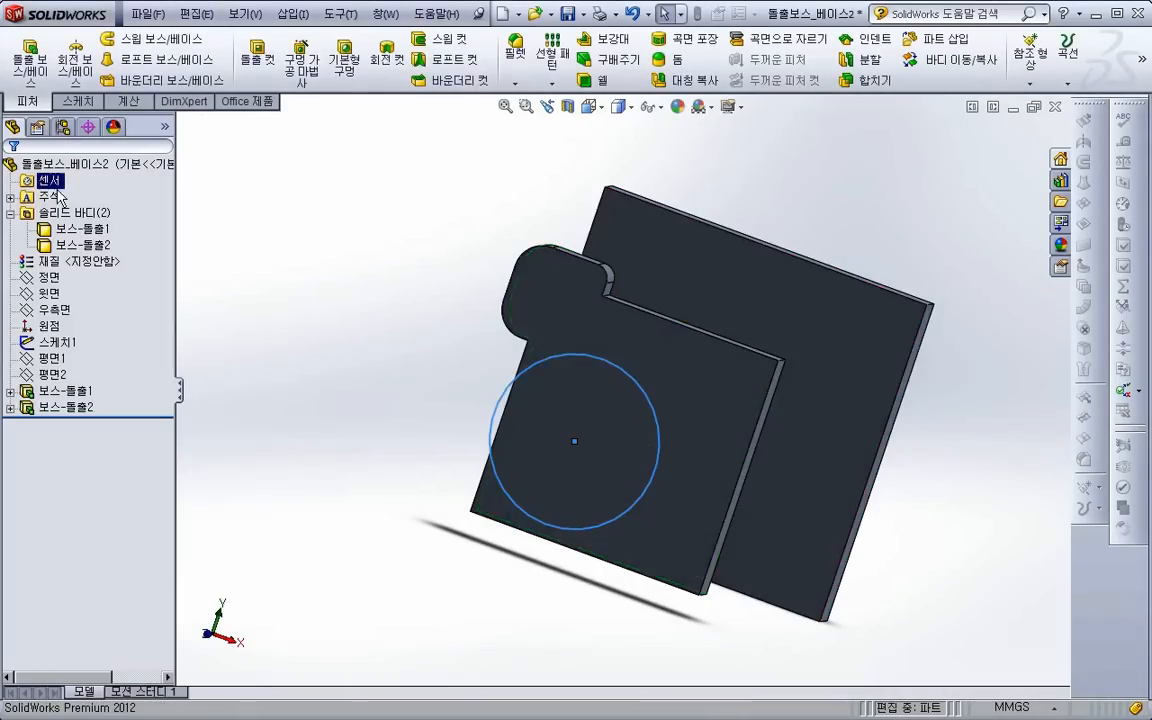
- Switch to the PowerPoint lecture notes slide on the extrude options
{"action": "middle_click_drag", "start_coordinate": [307, 380], "coordinate": [316, 513]}
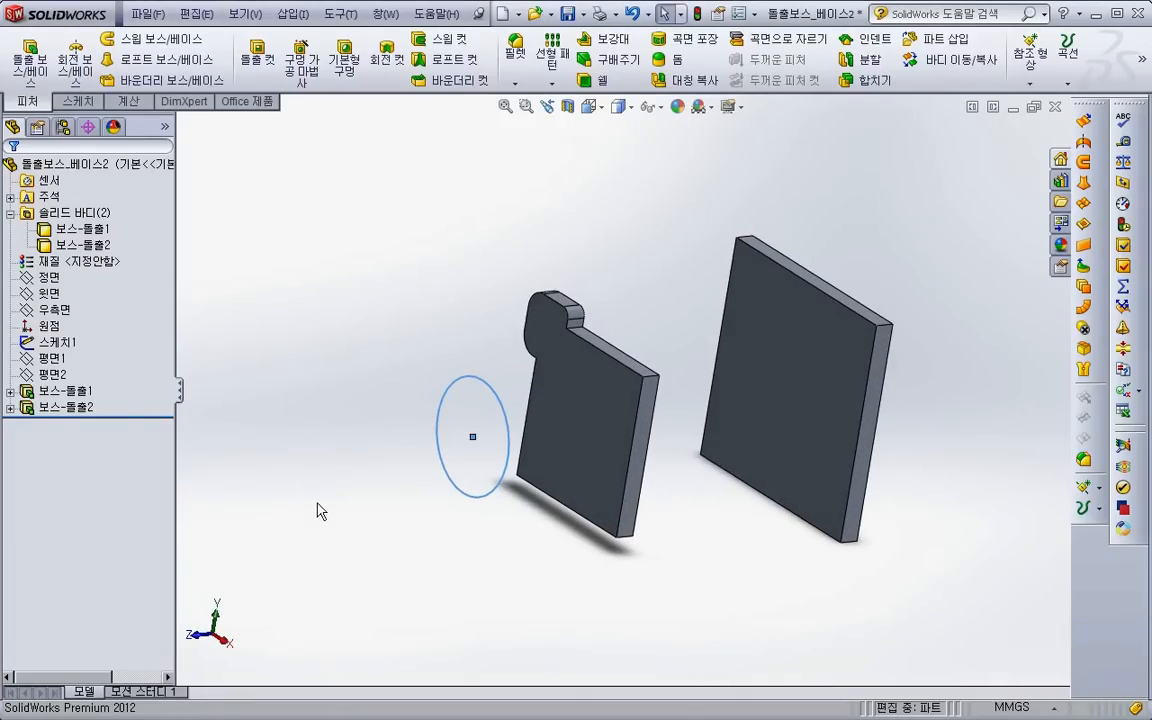
{"action": "key", "text": "alt+Tab"}
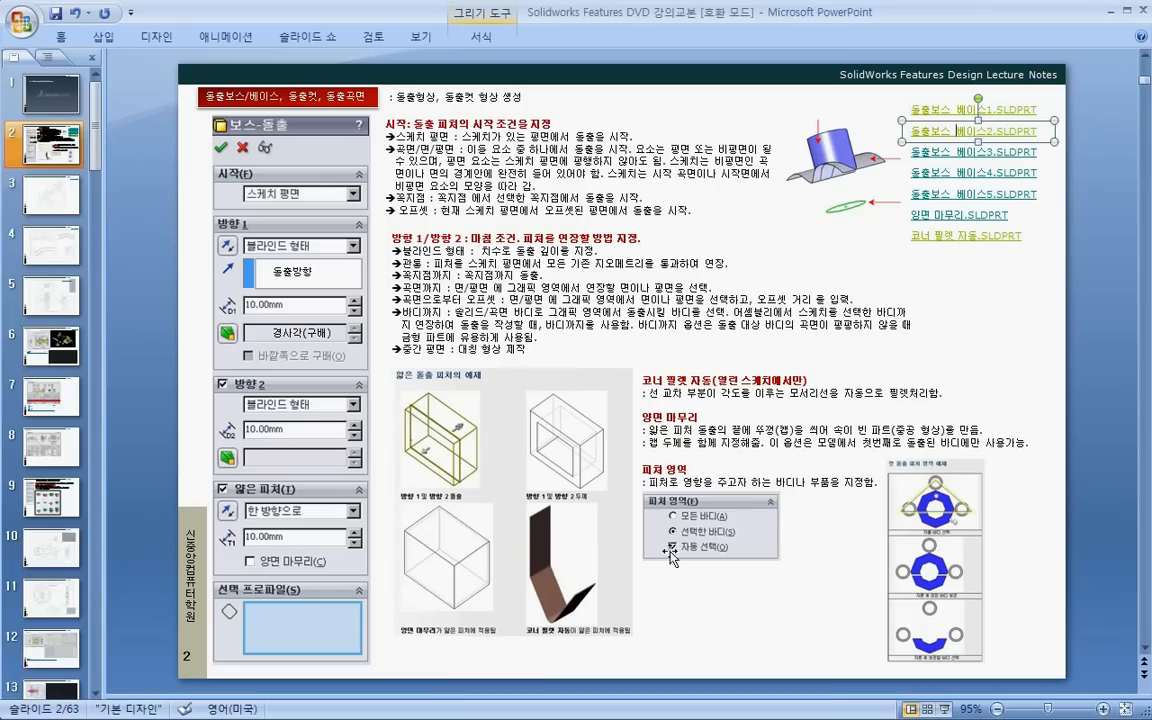
- Open the linked part 돌출보스_베이스1 from the slide and set up a 50 mm boss extrusion of the round-ended outline
{"action": "right_click", "coordinate": [938, 116]}
{"action": "left_click", "coordinate": [892, 301]}
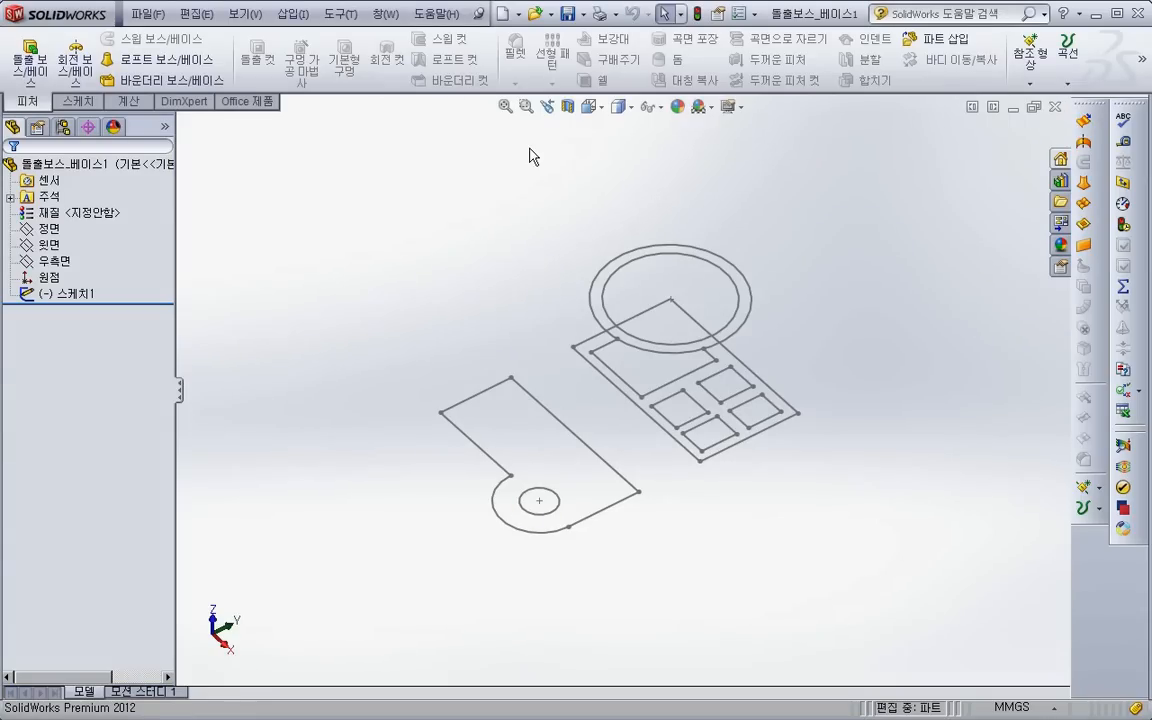
{"action": "left_click", "coordinate": [30, 58]}
{"action": "left_click", "coordinate": [601, 516]}
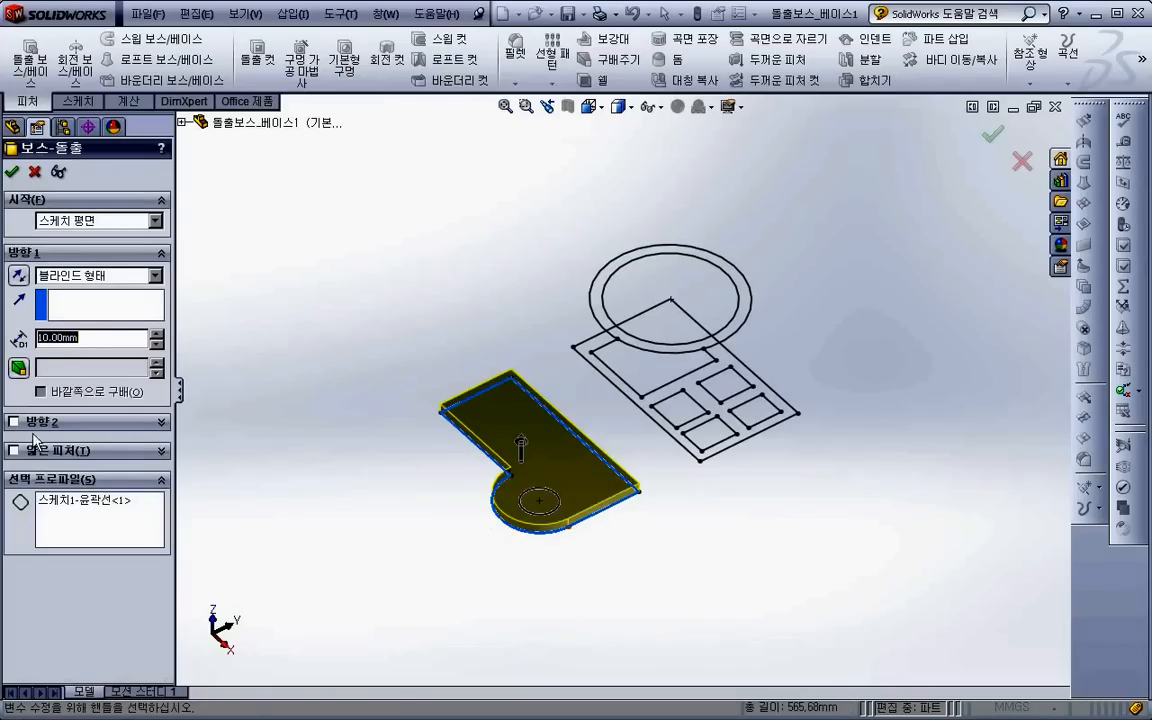
{"action": "type", "text": "50"}
{"action": "key", "text": "Return"}
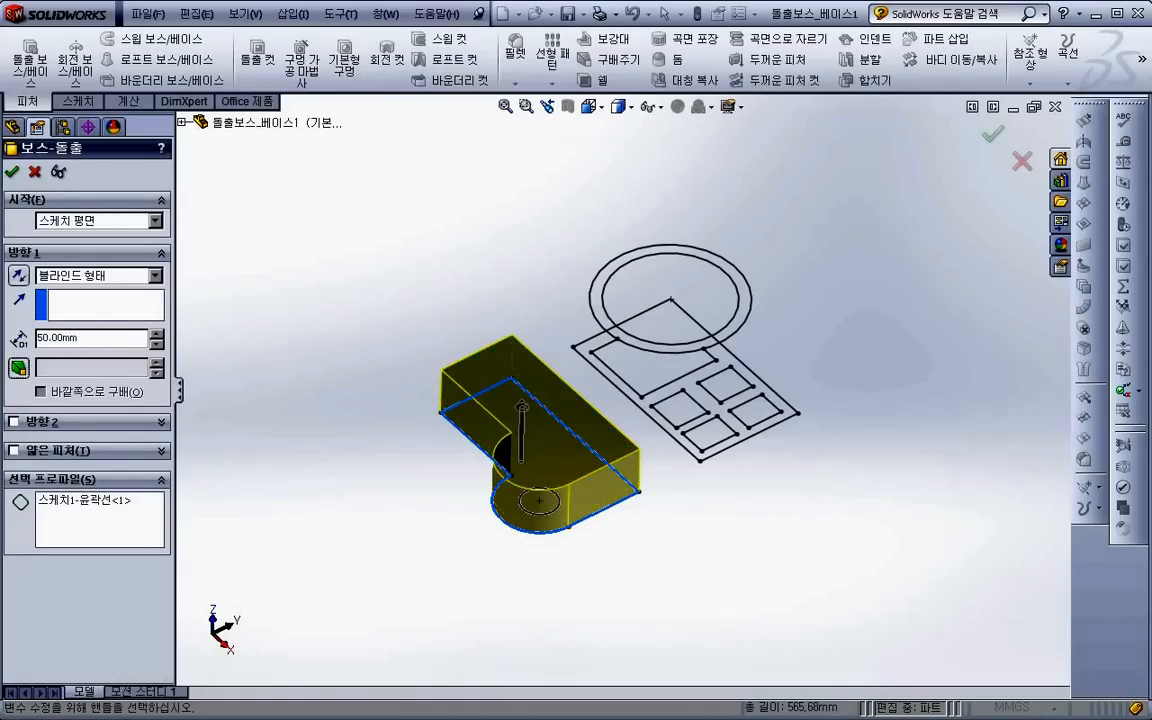
- Turn the boss extrusion into a one-direction thin feature with a 2 mm wall thickness
{"action": "left_click", "coordinate": [14, 451]}
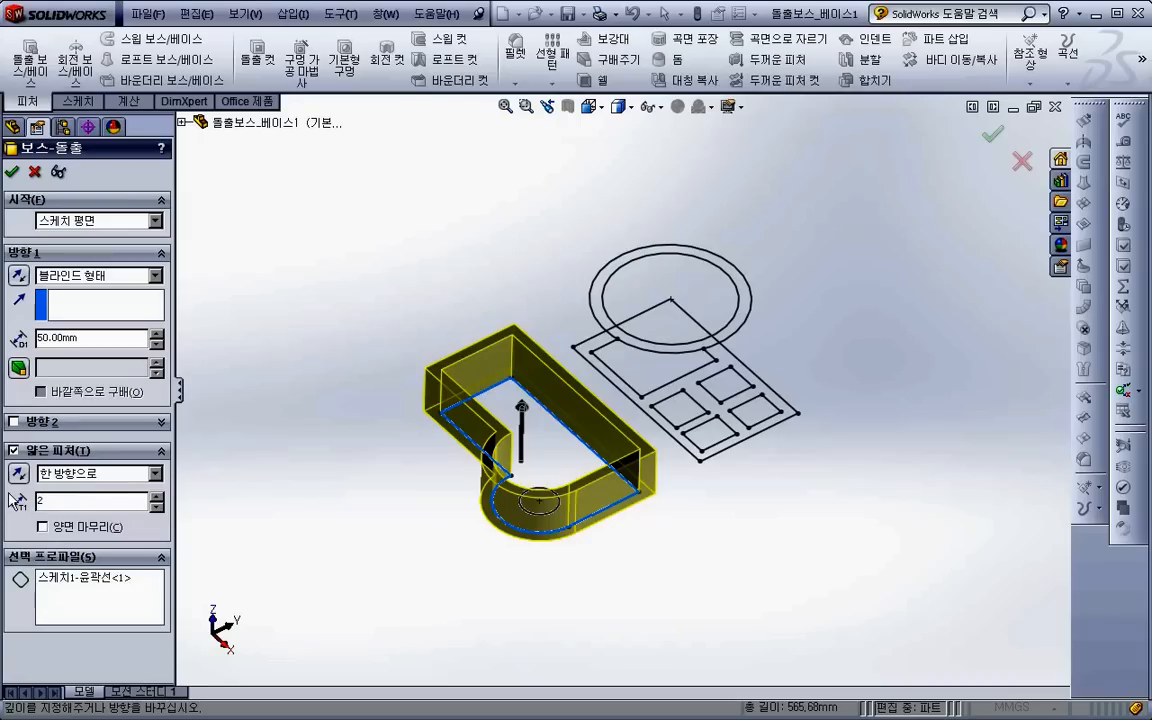
{"action": "type", "text": "2"}
{"action": "key", "text": "Tab"}
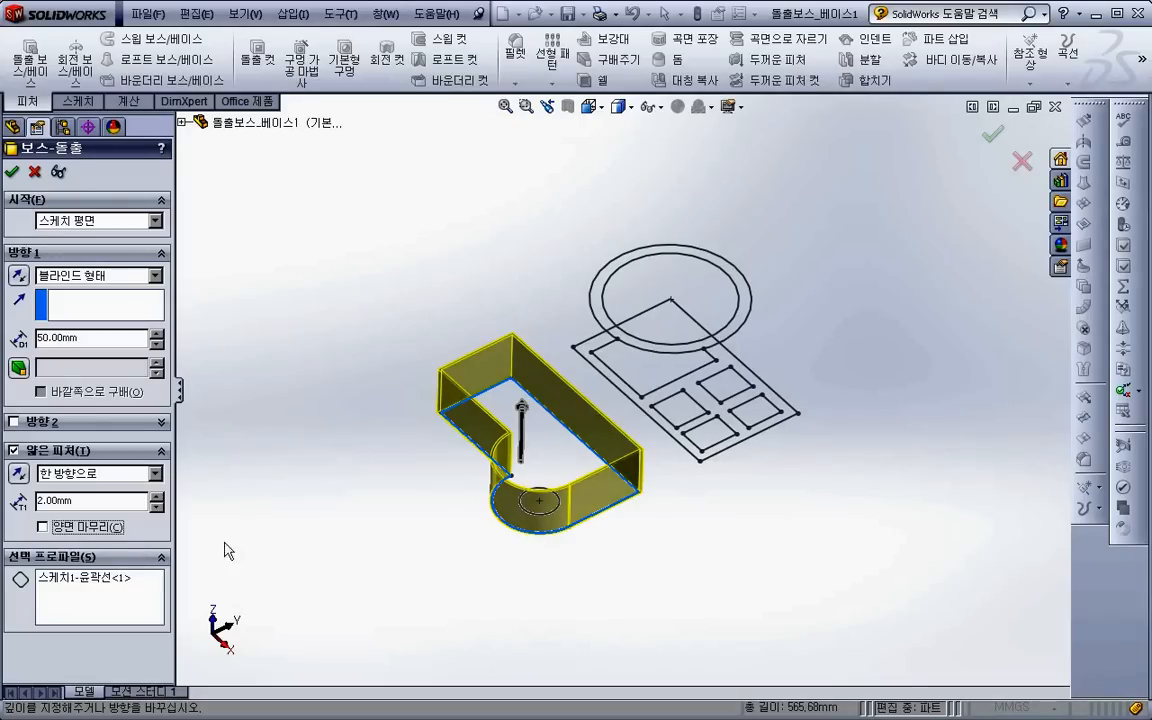
- Cap the ends of the thin feature with a 2 mm cap thickness and finish the extrusion
{"action": "left_click", "coordinate": [42, 527]}
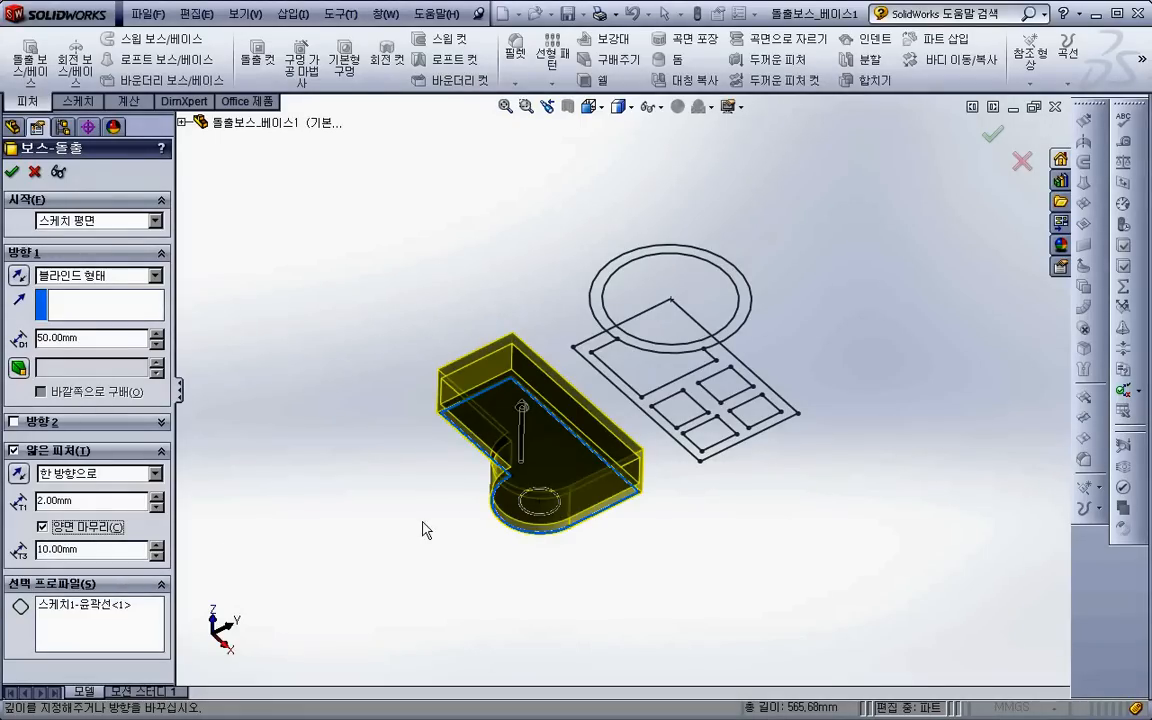
{"action": "mouse_move", "coordinate": [462, 526]}
{"action": "middle_mouse_down"}
{"action": "mouse_move", "coordinate": [452, 425]}
{"action": "mouse_move", "coordinate": [440, 427]}
{"action": "middle_mouse_up"}
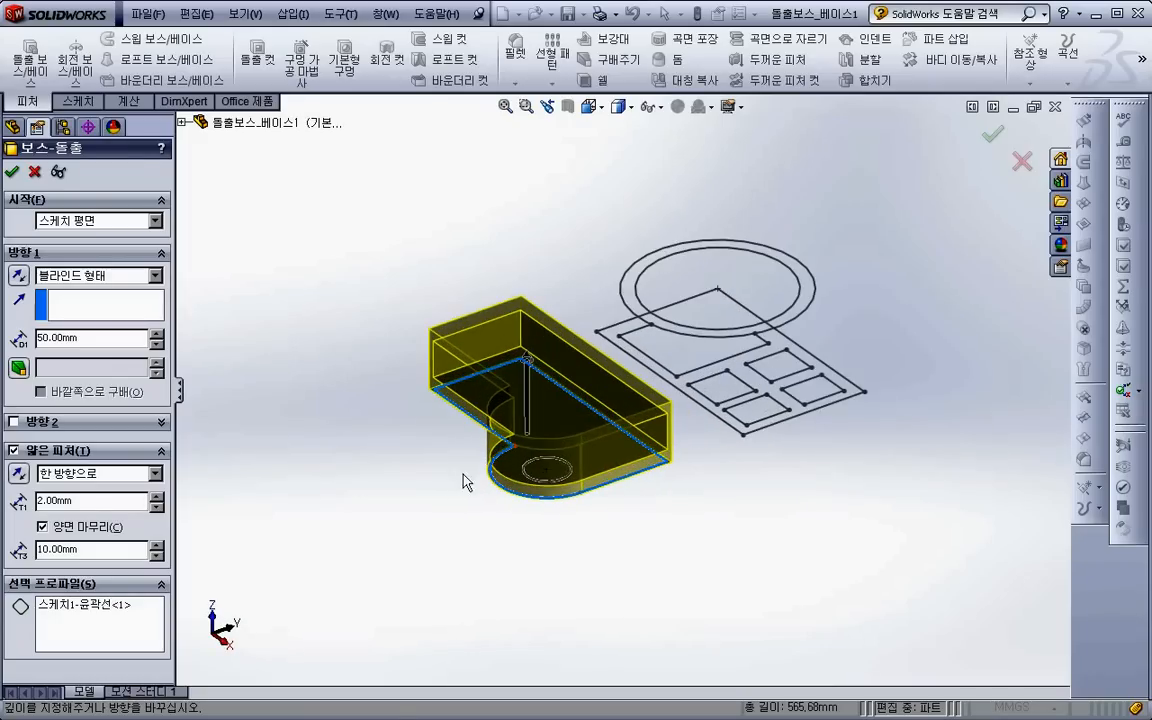
{"action": "left_click_drag", "start_coordinate": [112, 554], "coordinate": [8, 551]}
{"action": "type", "text": "2"}
{"action": "key", "text": "Return"}
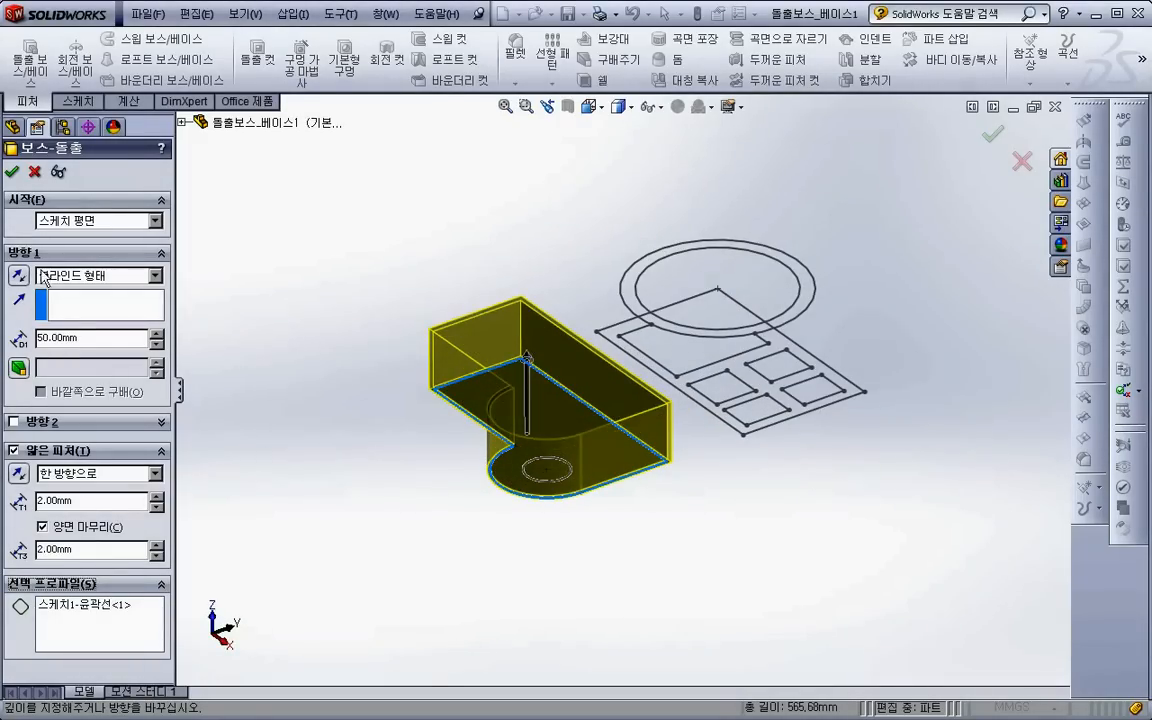
{"action": "left_click", "coordinate": [12, 171]}
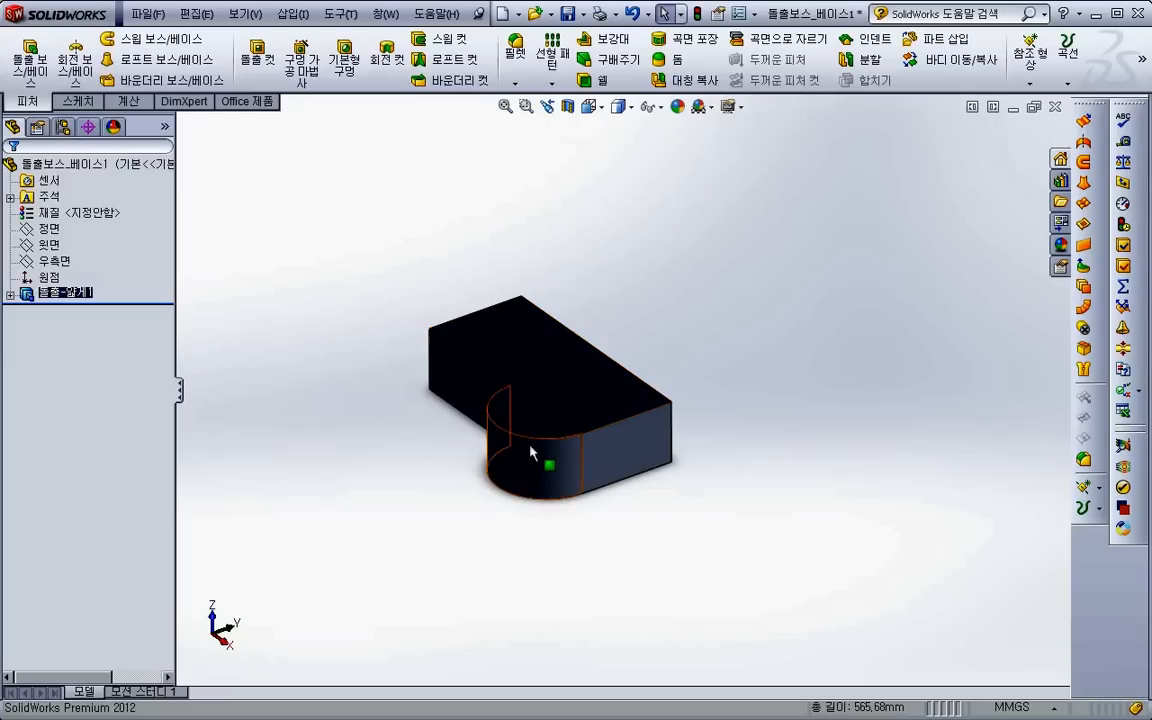
- Section the capped body along the Top plane at an offset of about -173 mm, with the section direction reversed, to examine its hollow interior
{"action": "left_click", "coordinate": [567, 107]}
{"action": "left_click_drag", "start_coordinate": [523, 431], "coordinate": [527, 401]}
{"action": "middle_click_drag", "start_coordinate": [527, 401], "coordinate": [513, 454]}
{"action": "scroll", "coordinate": [530, 412], "scroll_direction": "down", "scroll_amount": 2}
{"action": "left_click", "coordinate": [72, 278]}
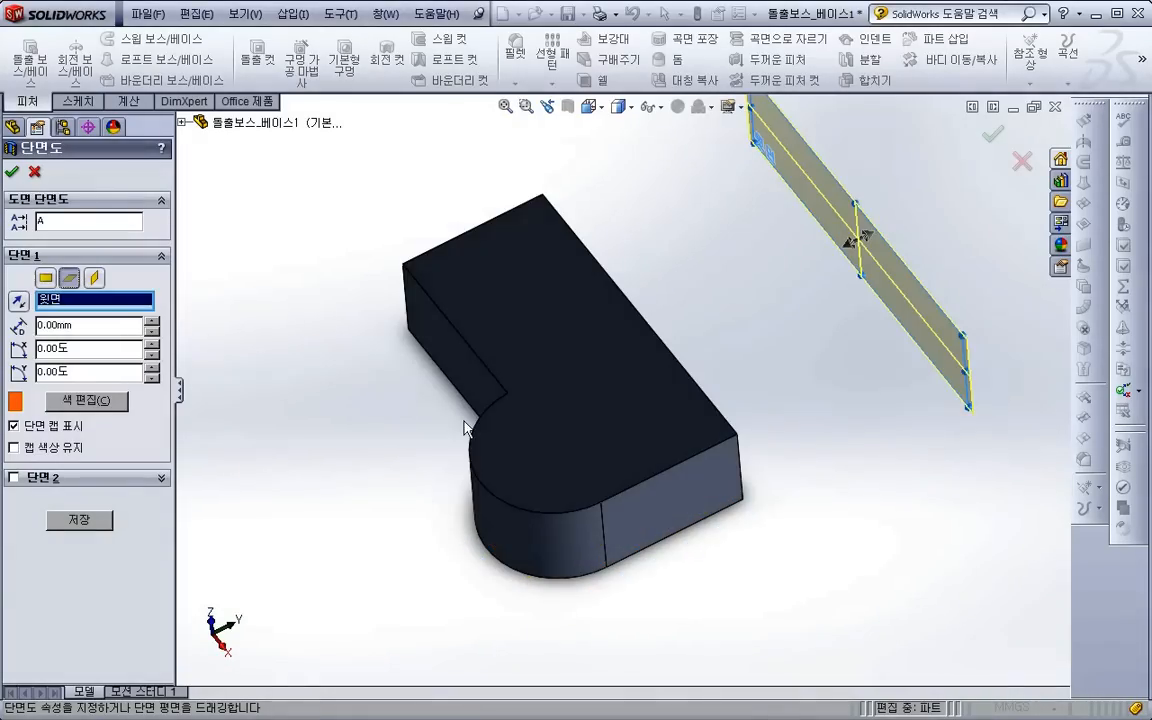
{"action": "left_click_drag", "start_coordinate": [847, 248], "coordinate": [757, 295]}
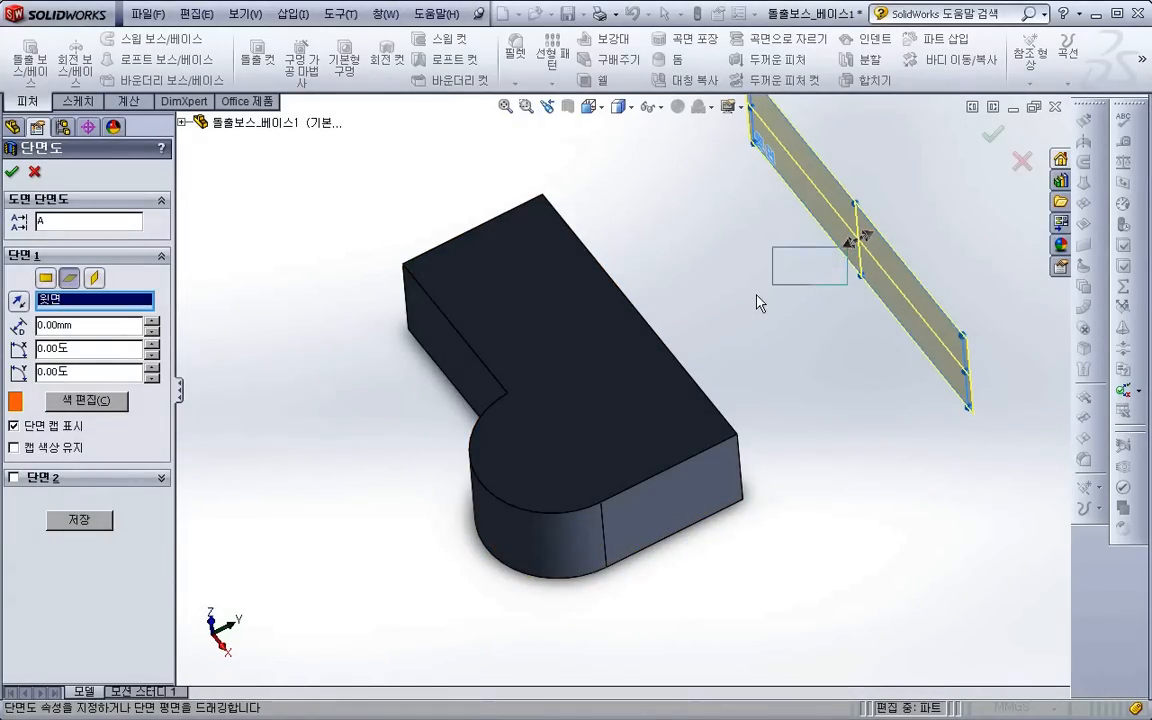
{"action": "left_click_drag", "start_coordinate": [854, 247], "coordinate": [555, 386]}
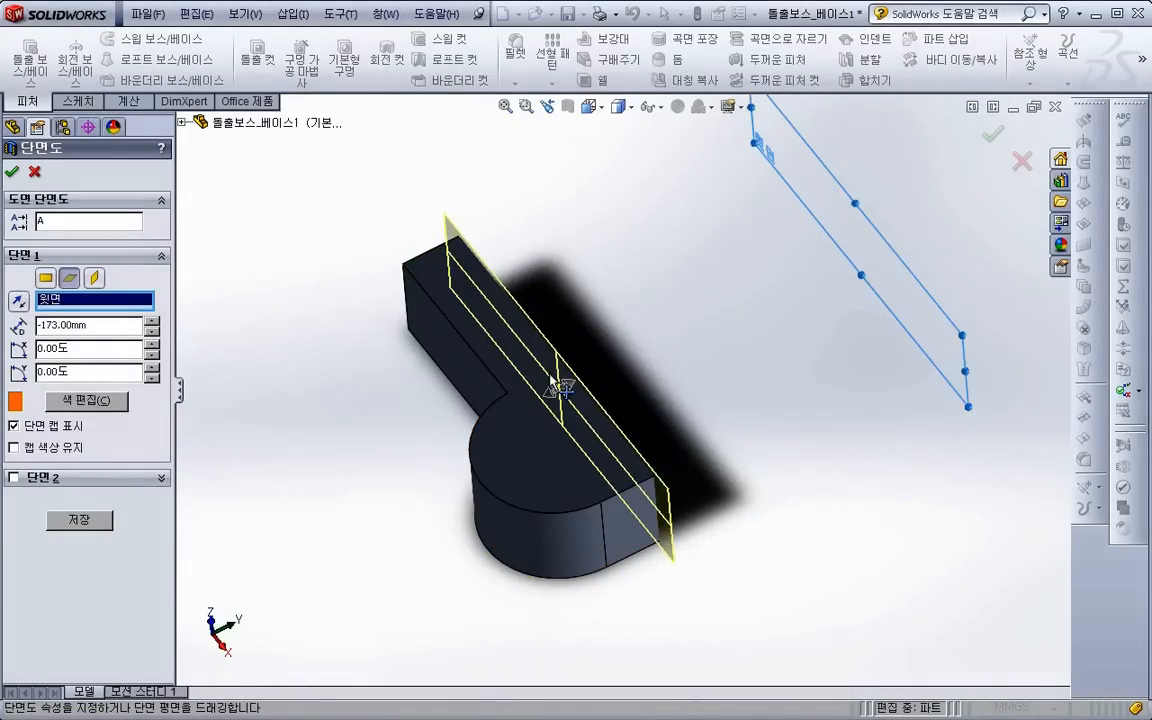
{"action": "left_click", "coordinate": [18, 300]}
{"action": "middle_click_drag", "start_coordinate": [494, 470], "coordinate": [576, 375]}
{"action": "scroll", "coordinate": [576, 375], "scroll_direction": "down", "scroll_amount": 2}
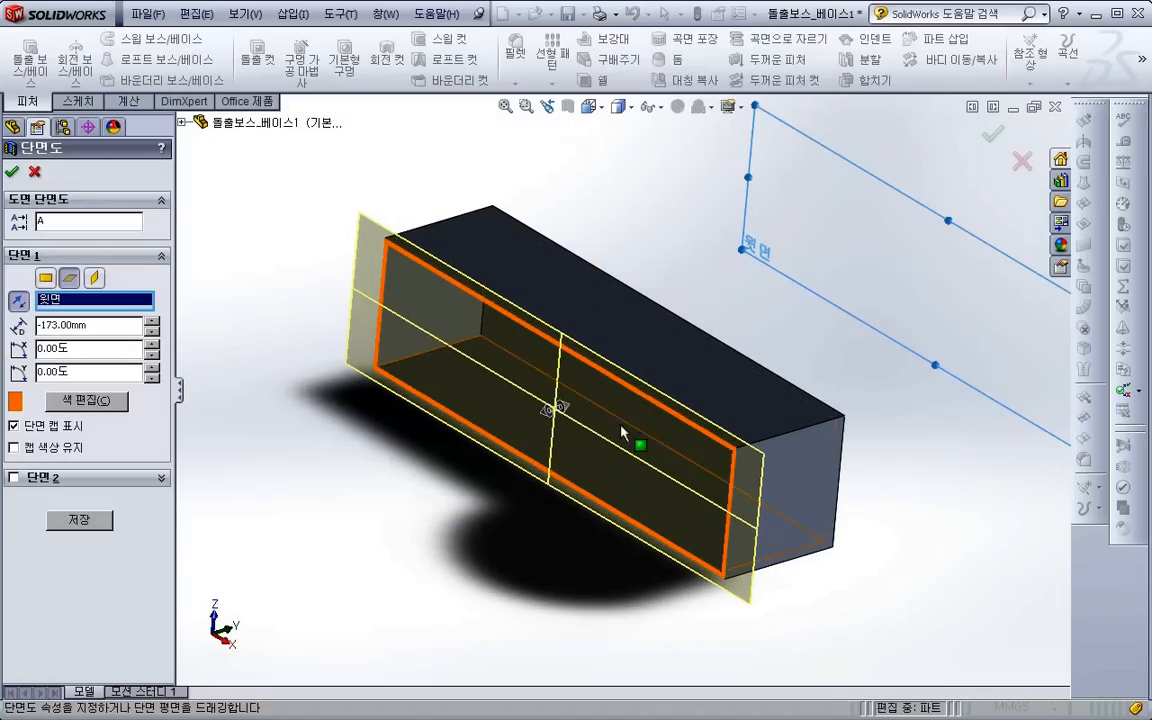
{"action": "left_click", "coordinate": [12, 174]}
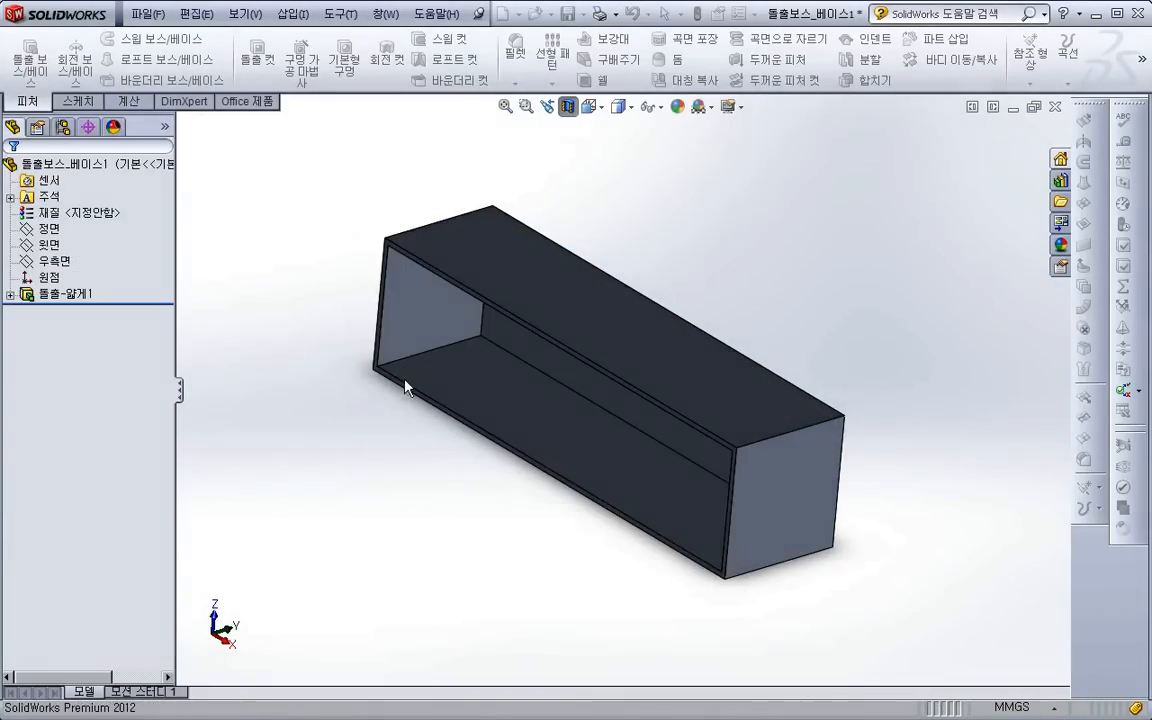
- Delete the thin extrusion feature from the part
{"action": "scroll", "coordinate": [405, 390], "scroll_direction": "up", "scroll_amount": 2}
{"action": "middle_click_drag", "start_coordinate": [410, 396], "coordinate": [391, 391]}
{"action": "left_click", "coordinate": [66, 294]}
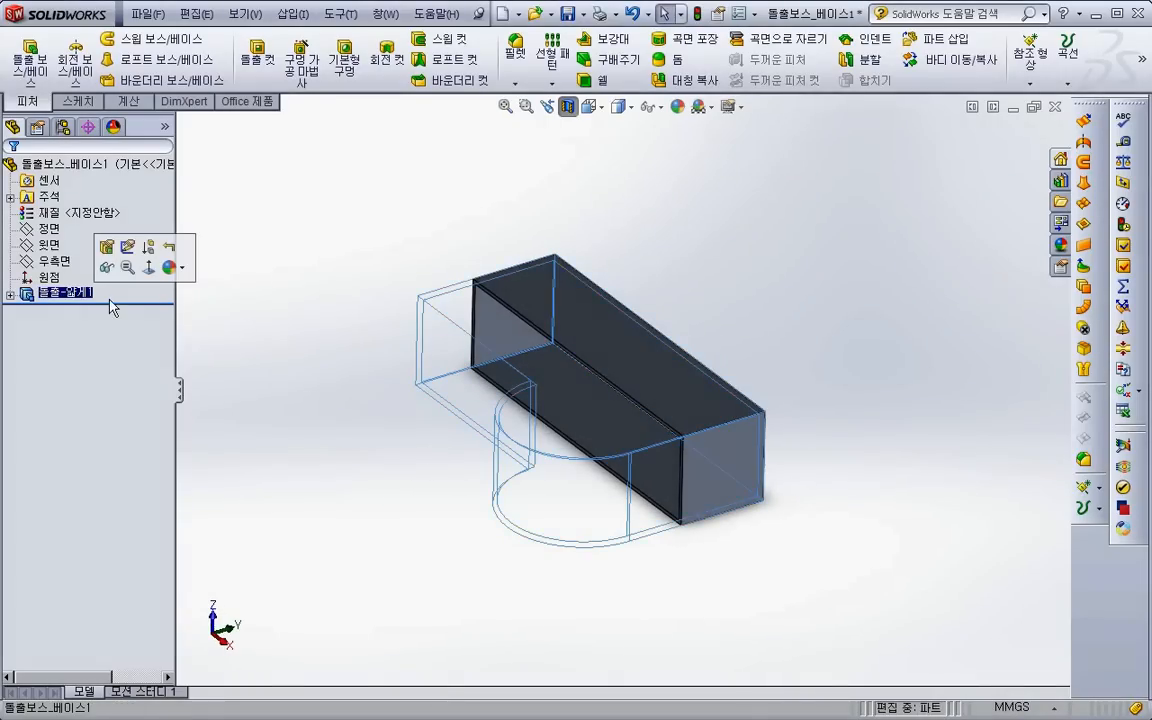
{"action": "key", "text": "Delete"}
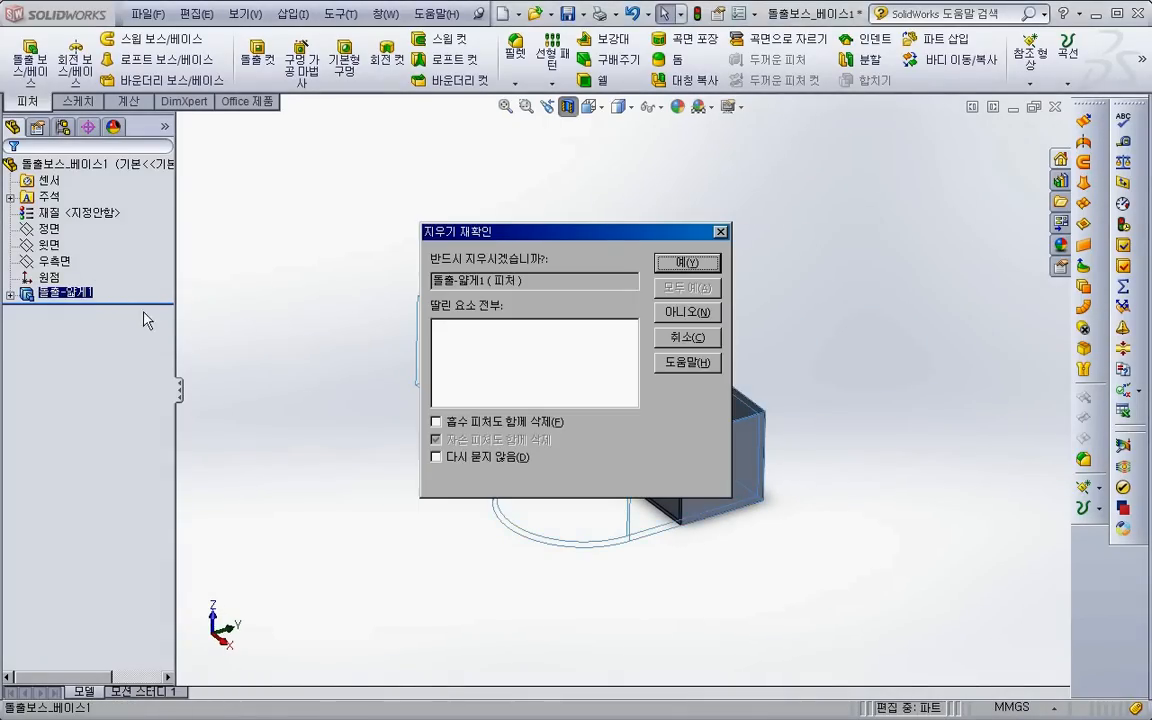
{"action": "left_click", "coordinate": [686, 262]}
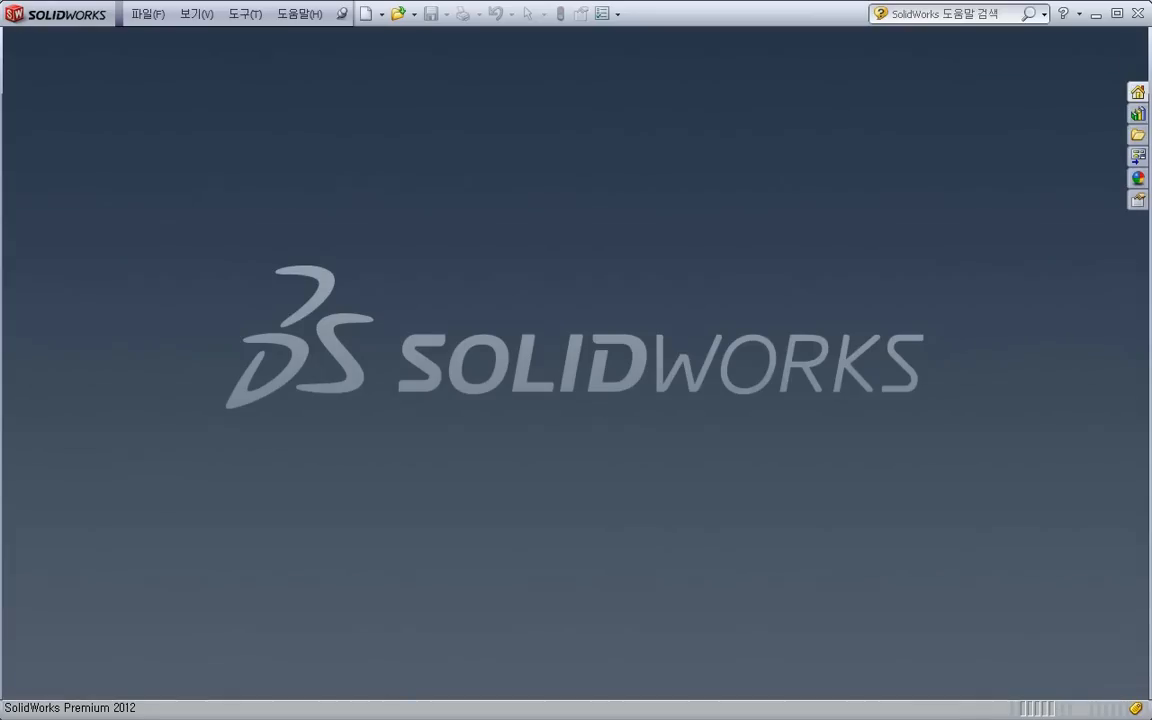
- Return to the PowerPoint lecture notes and open the linked part 돌출보스_베이스3
{"action": "key", "text": "alt+Tab"}
{"action": "right_click", "coordinate": [994, 152]}
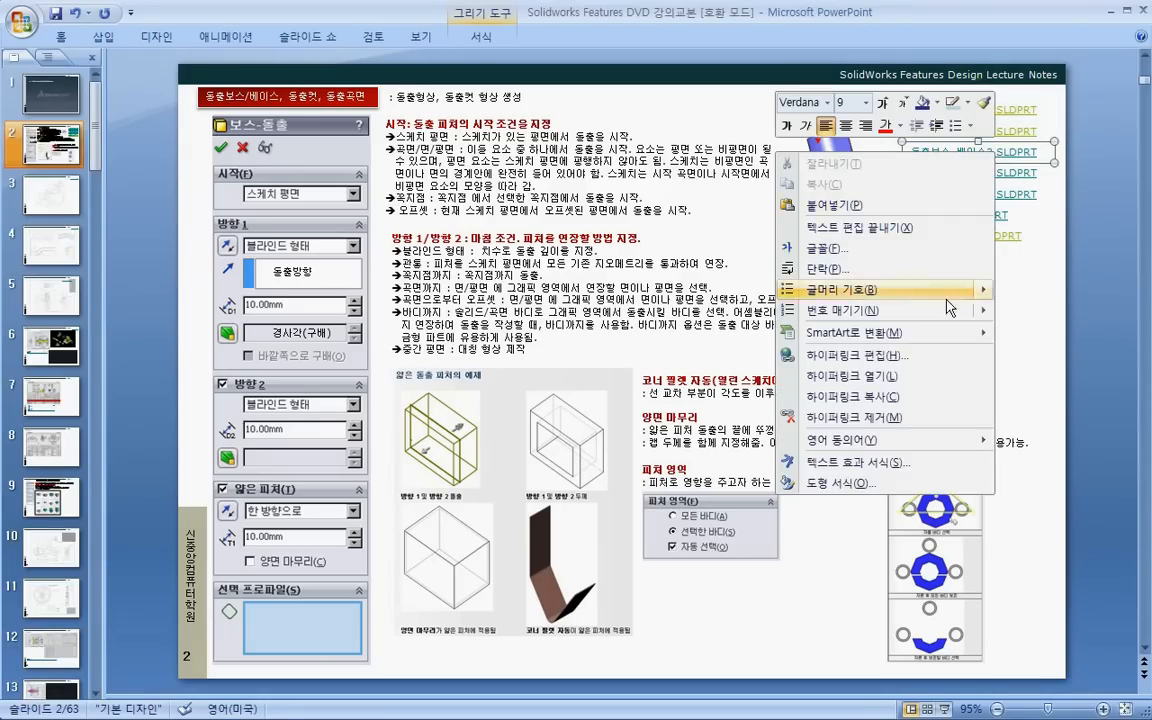
{"action": "left_click", "coordinate": [916, 374]}
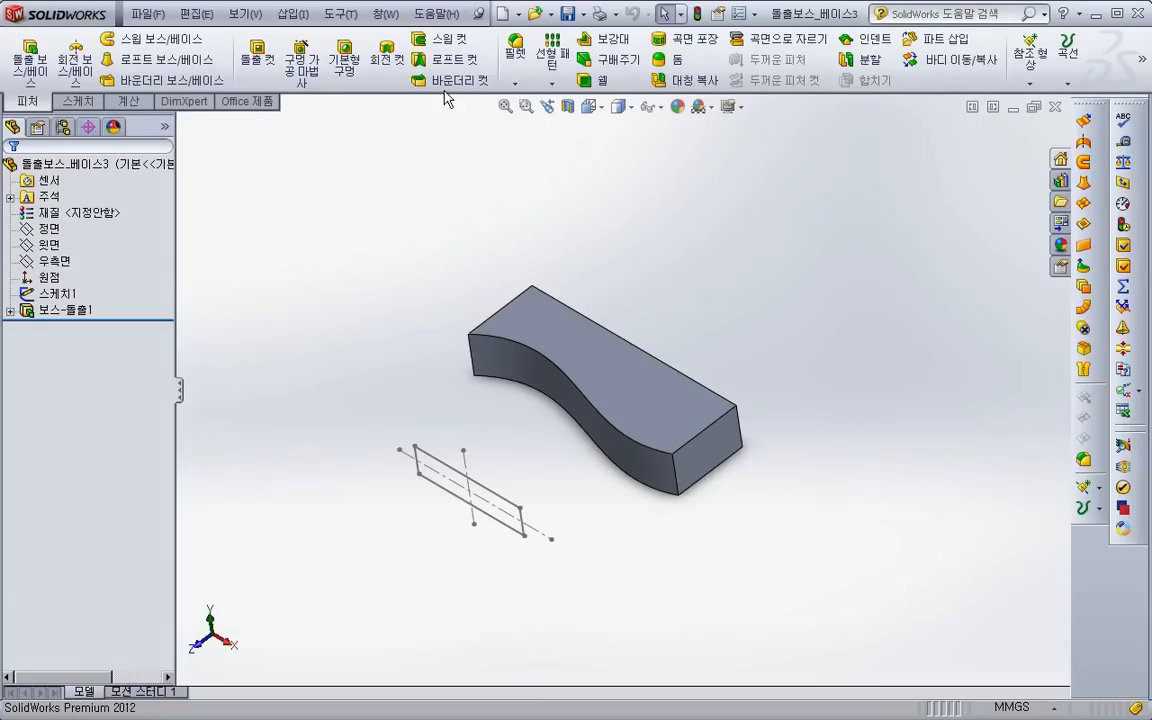
- Try a boss extrusion of the rectangular sketch in the reversed direction up to the block's wavy face, and cancel it
{"action": "left_click", "coordinate": [30, 58]}
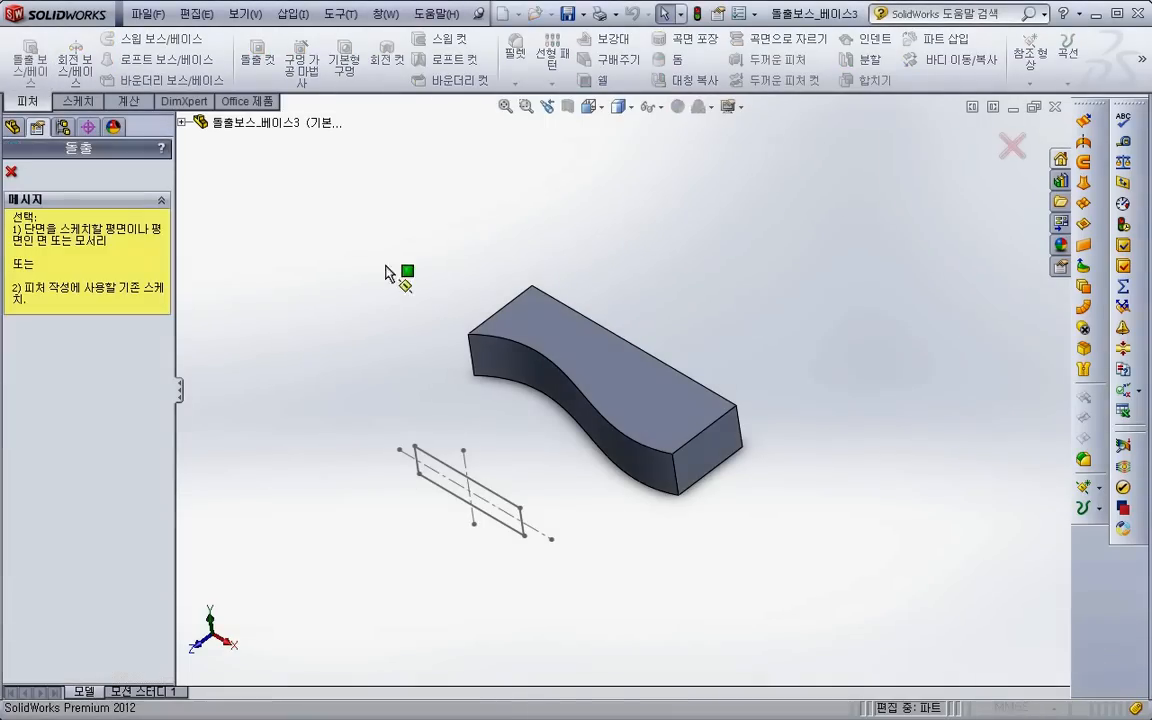
{"action": "left_click", "coordinate": [498, 488]}
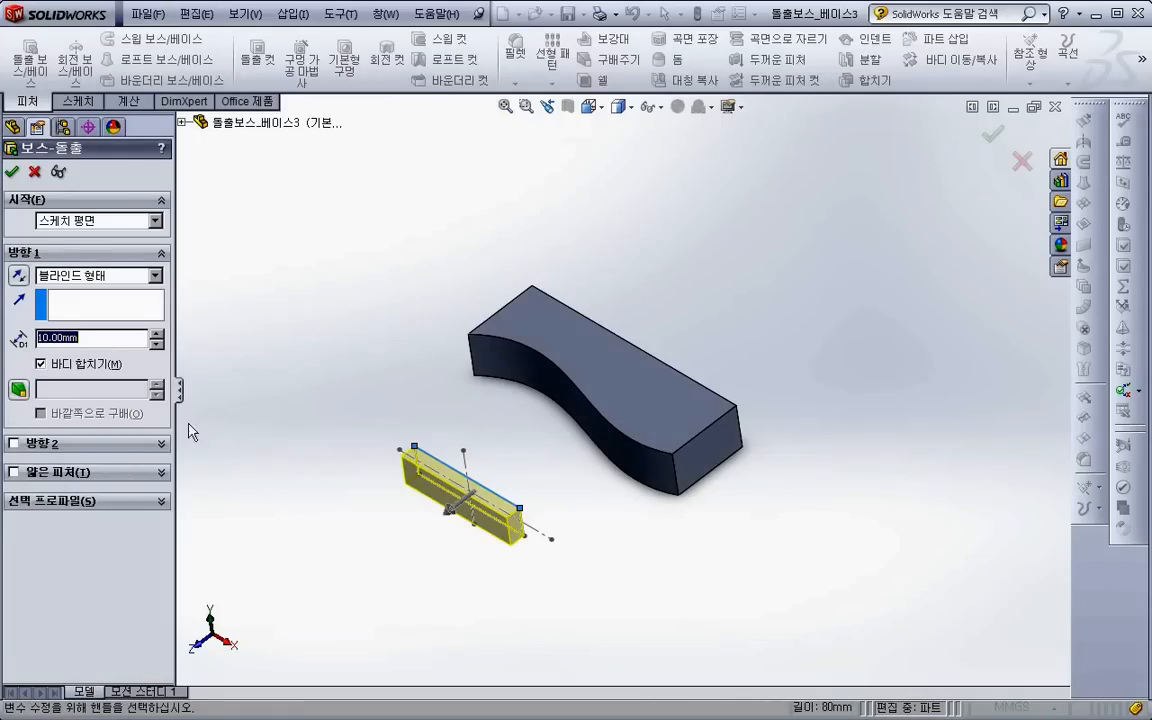
{"action": "left_click", "coordinate": [18, 275]}
{"action": "left_click", "coordinate": [95, 275]}
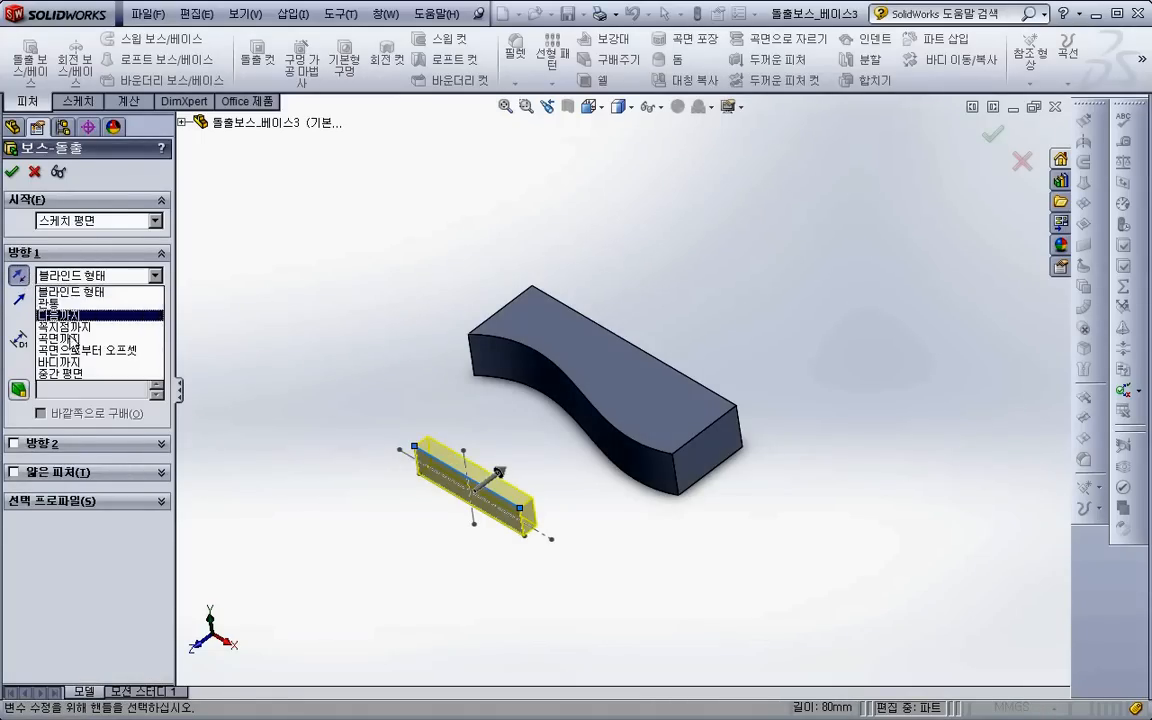
{"action": "left_click", "coordinate": [60, 338]}
{"action": "left_click", "coordinate": [550, 393]}
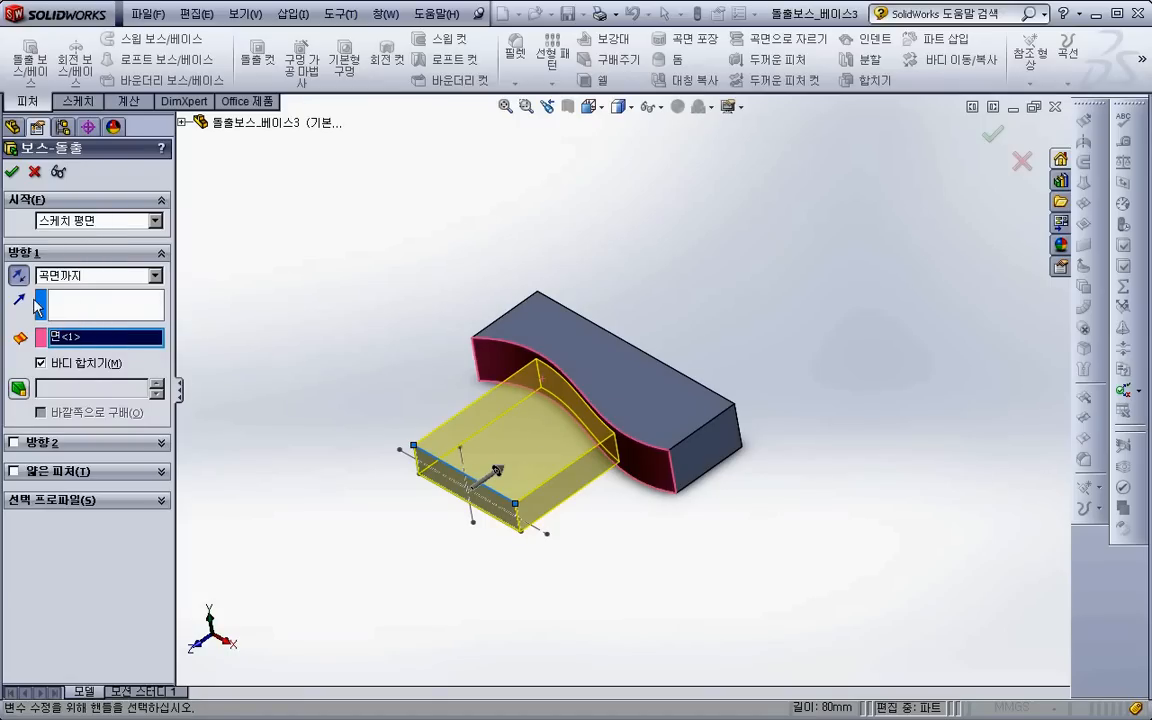
{"action": "left_click", "coordinate": [40, 363]}
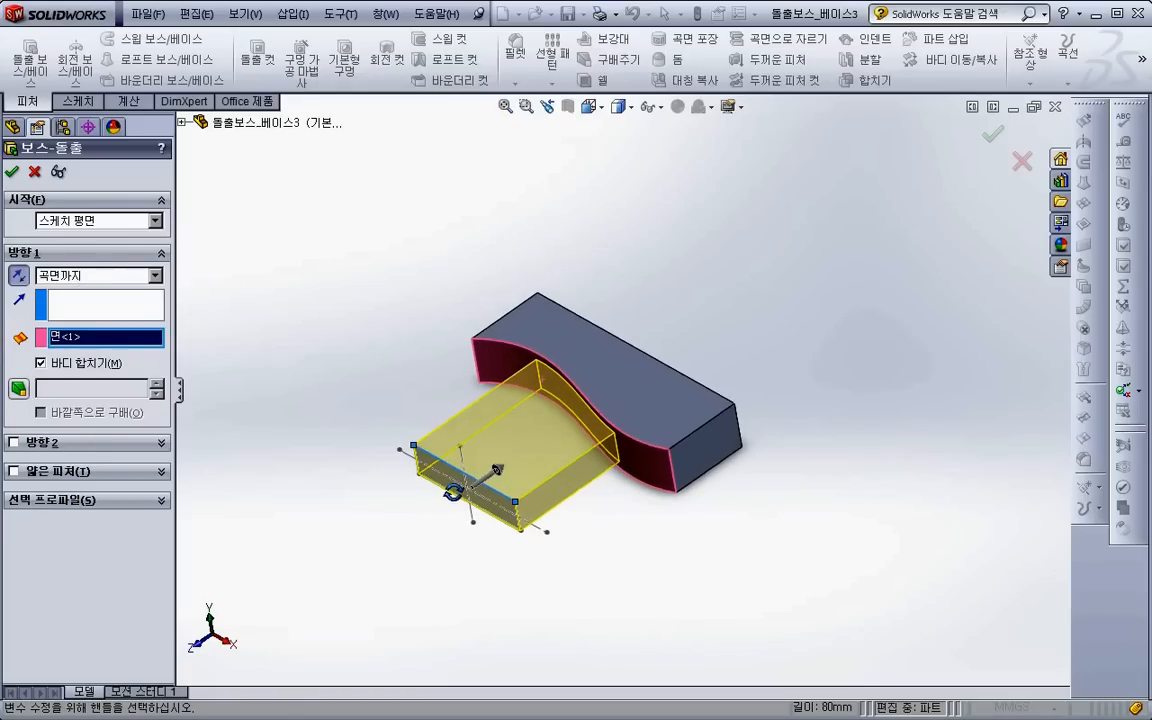
{"action": "left_click", "coordinate": [36, 173]}
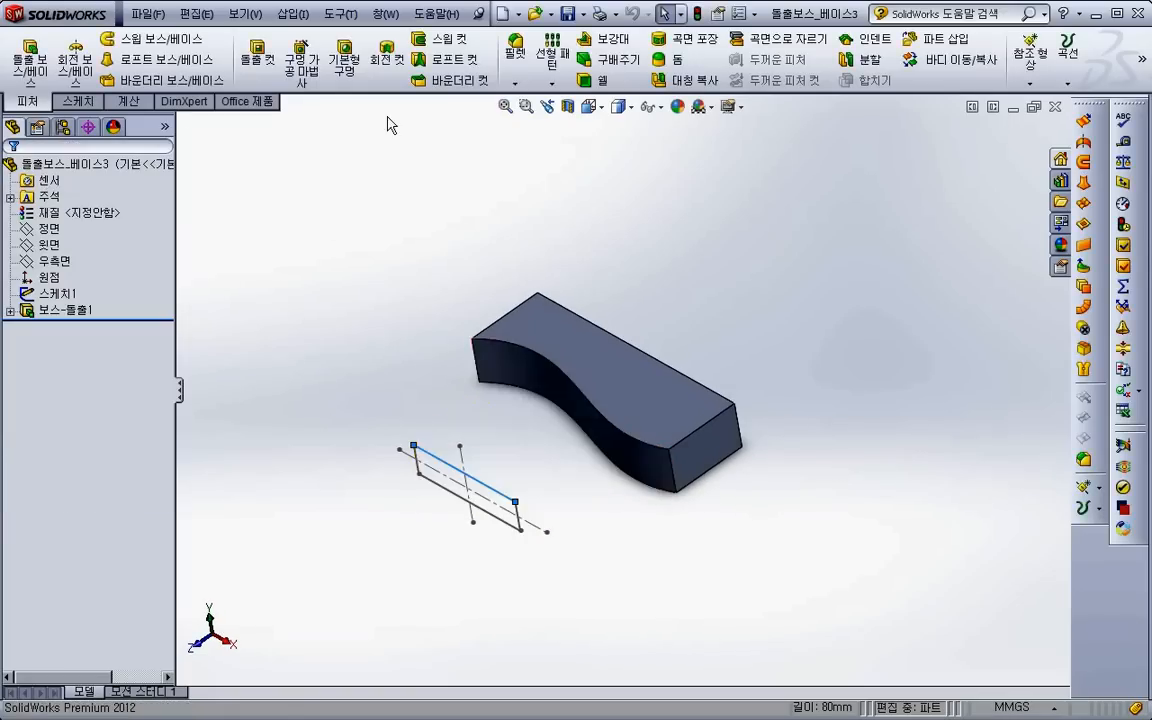
- Try an extruded cut of the rectangular sketch up to the block's wavy face, and cancel it
{"action": "left_click", "coordinate": [257, 60]}
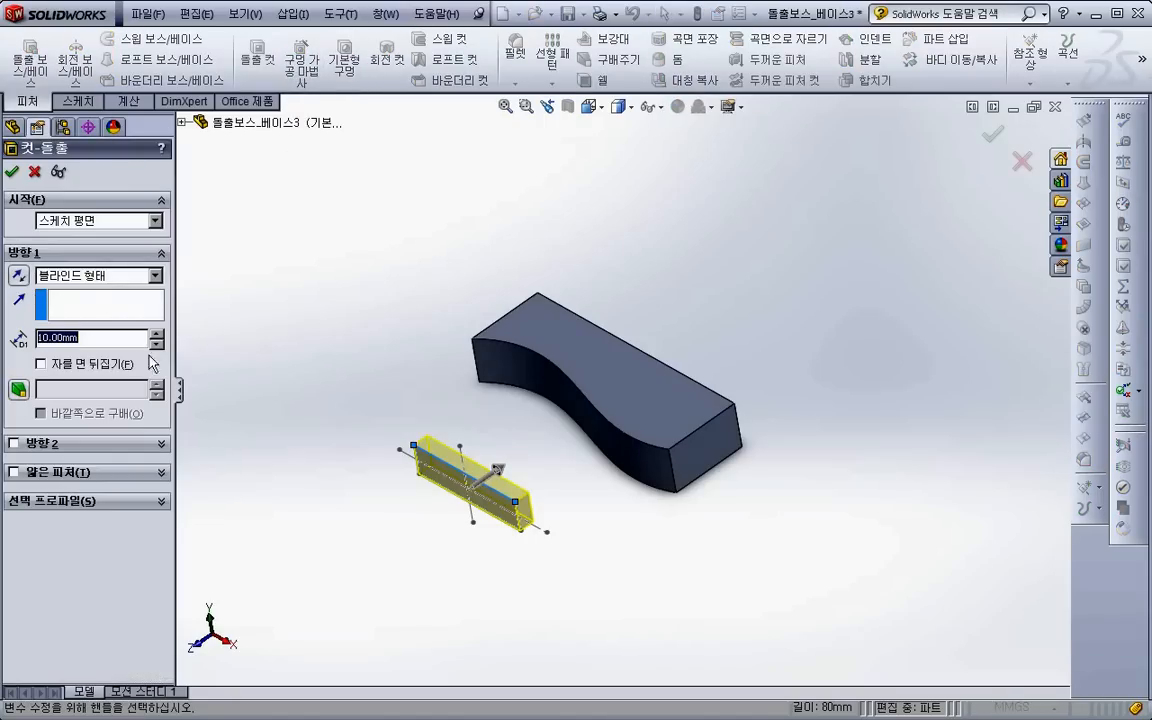
{"action": "left_click", "coordinate": [84, 275]}
{"action": "left_click", "coordinate": [60, 338]}
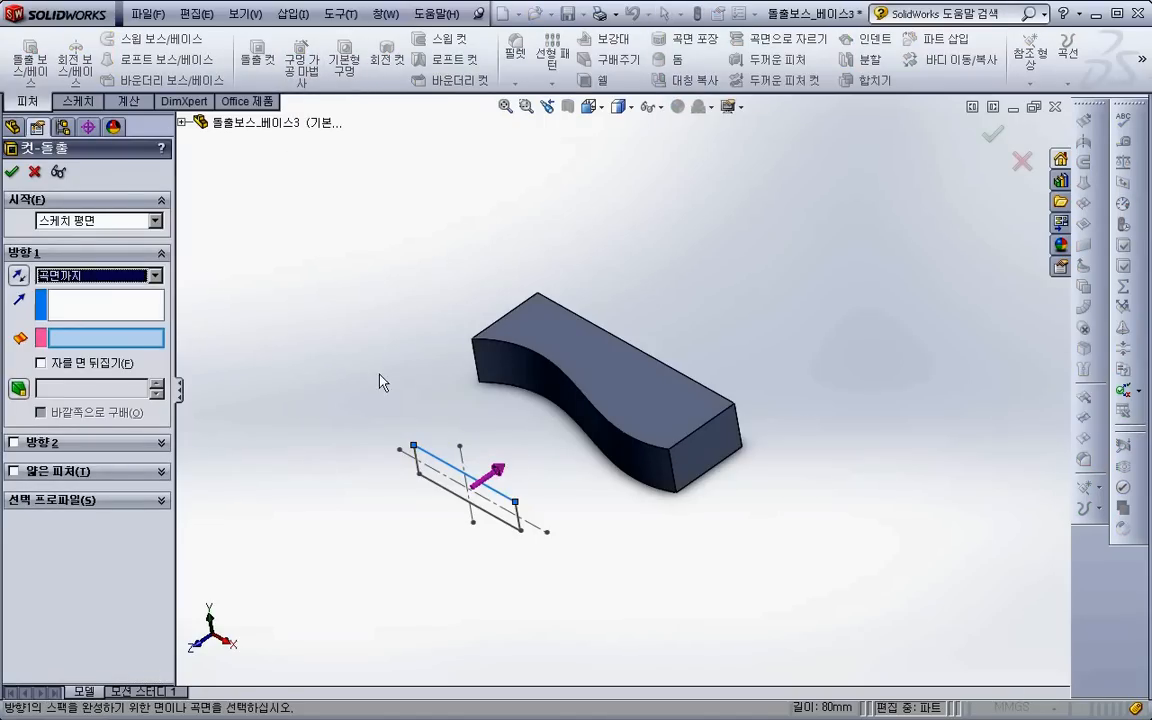
{"action": "left_click", "coordinate": [535, 388]}
{"action": "middle_click_drag", "start_coordinate": [540, 443], "coordinate": [532, 470]}
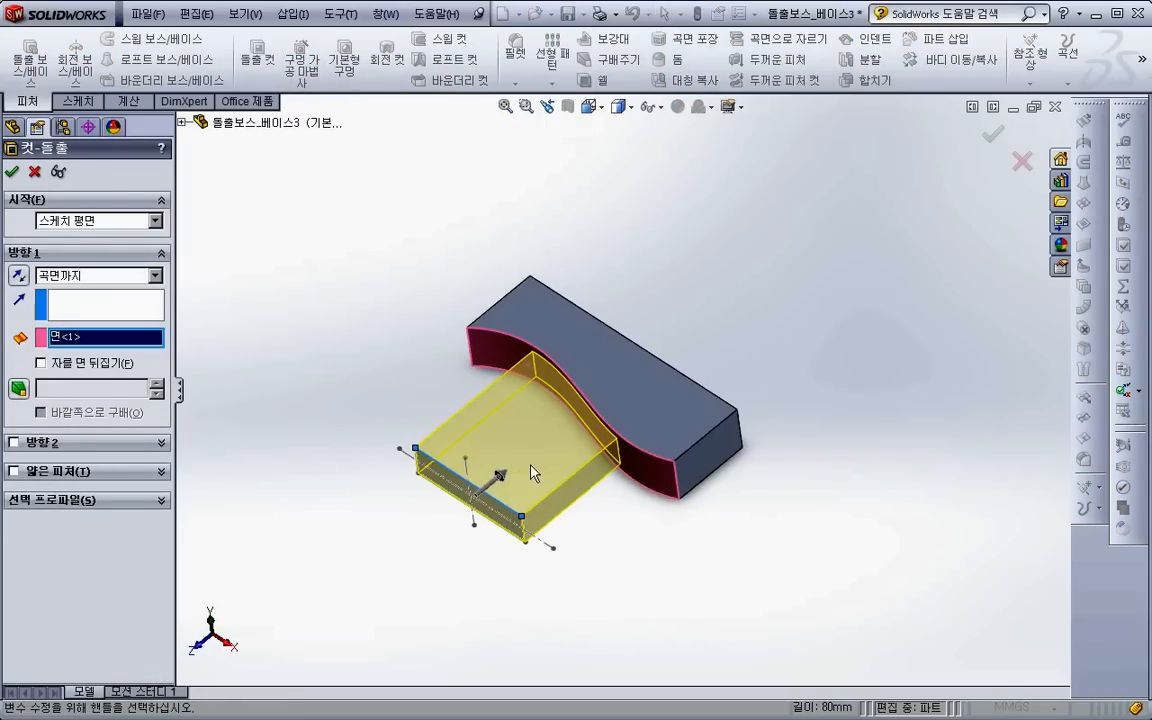
{"action": "left_click", "coordinate": [14, 173]}
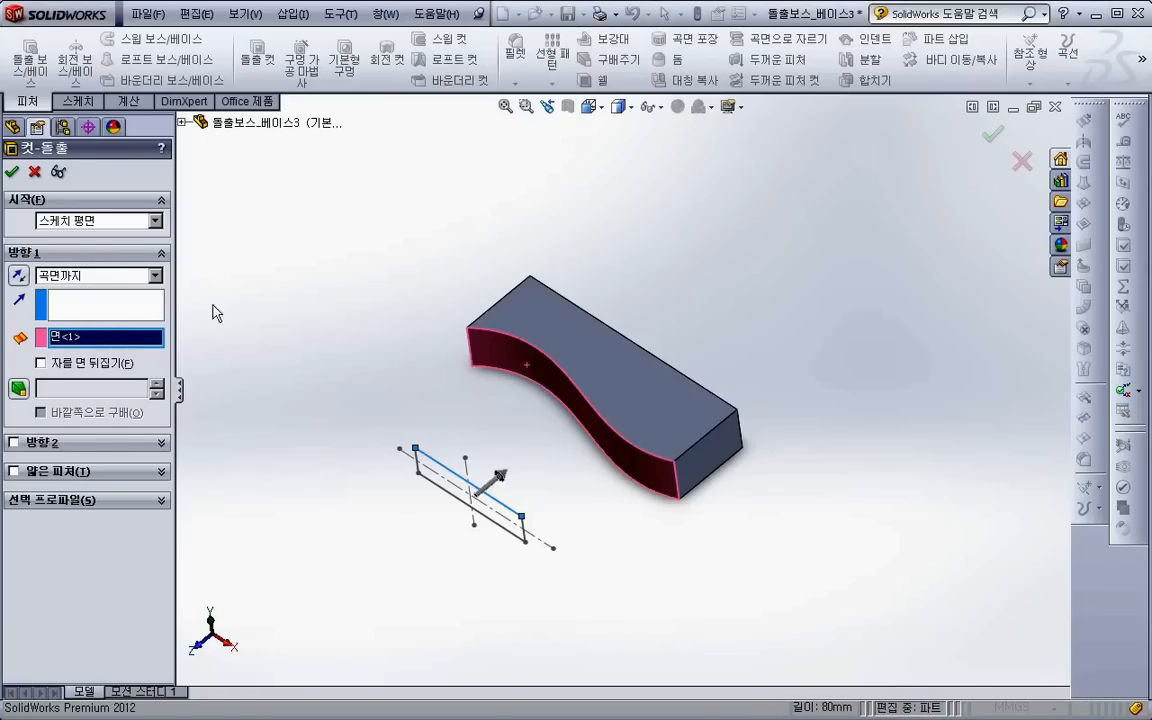
{"action": "key", "text": "Escape"}
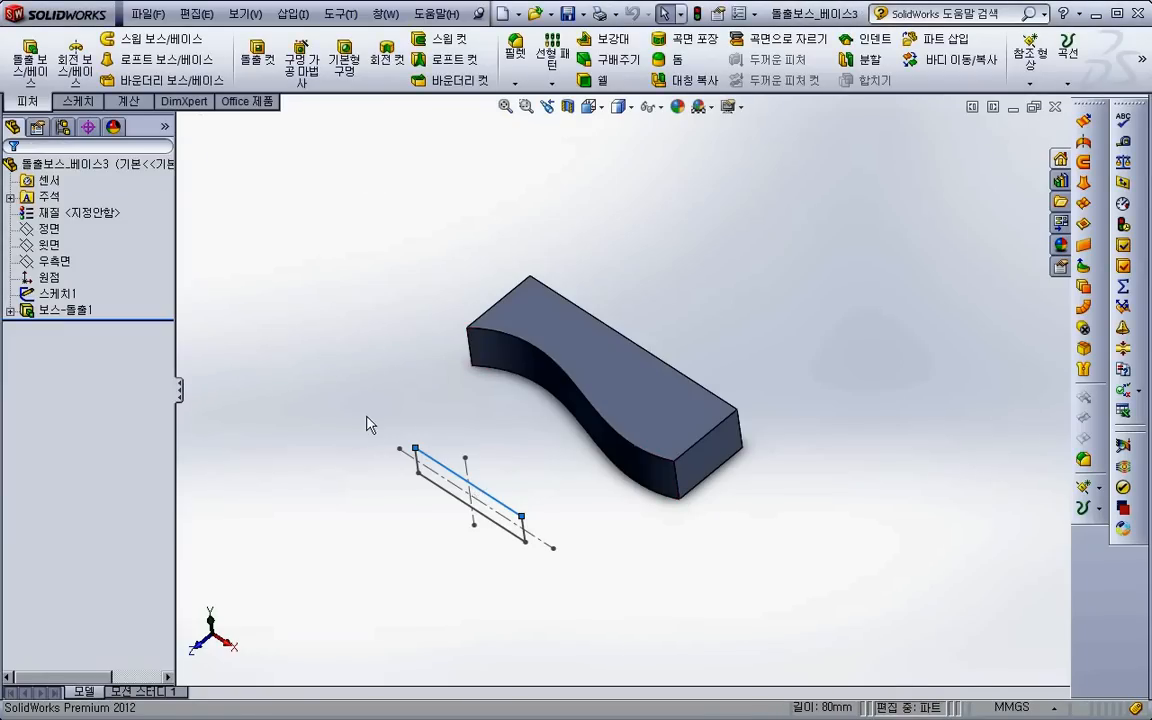
- Start an extruded cut of the rectangular sketch, trying the Through All and Up To Next end conditions
{"action": "left_click", "coordinate": [411, 273]}
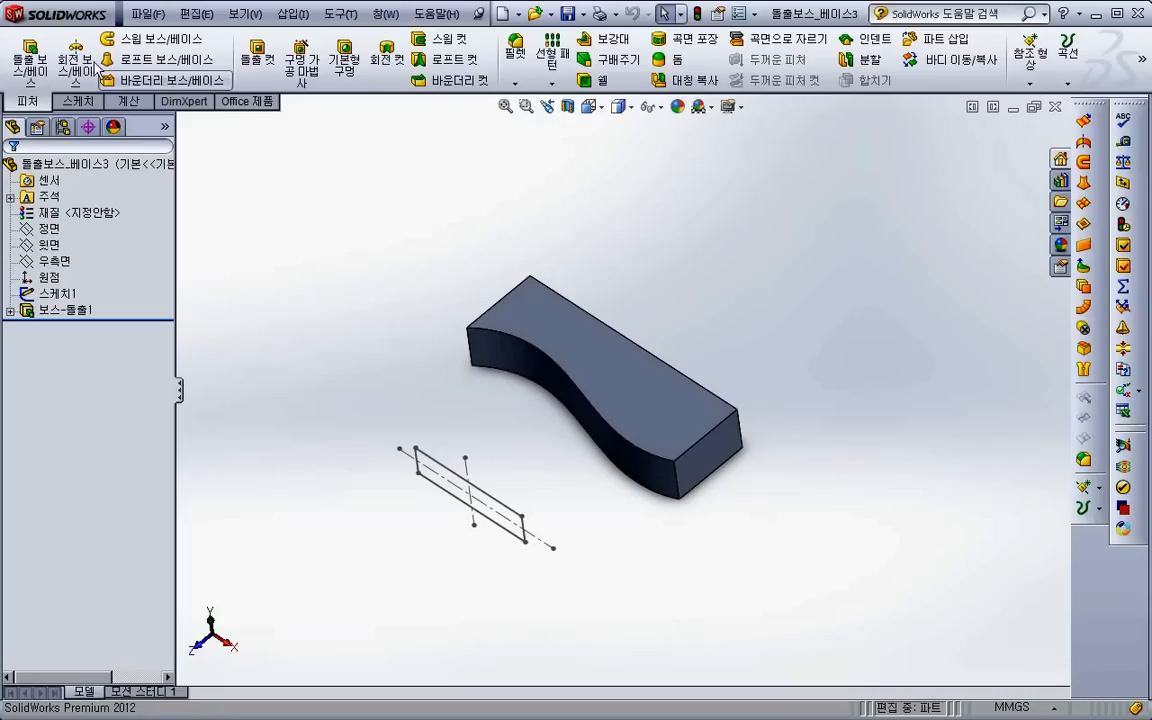
{"action": "left_click", "coordinate": [390, 94]}
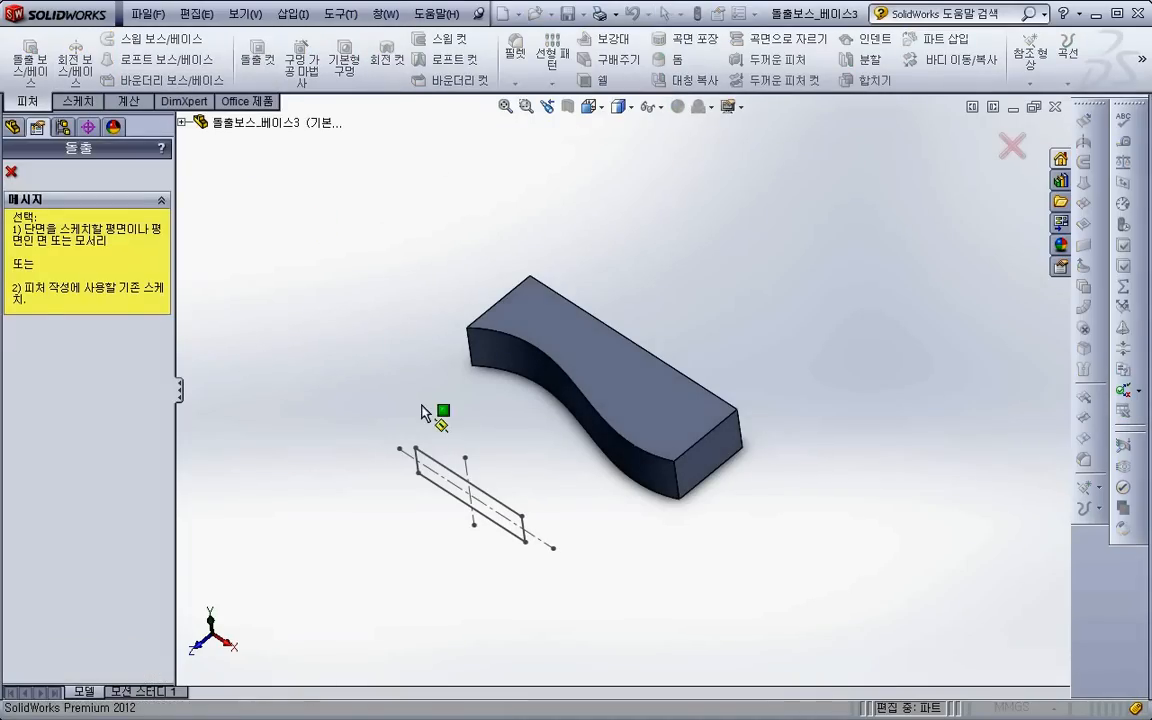
{"action": "left_click", "coordinate": [438, 463]}
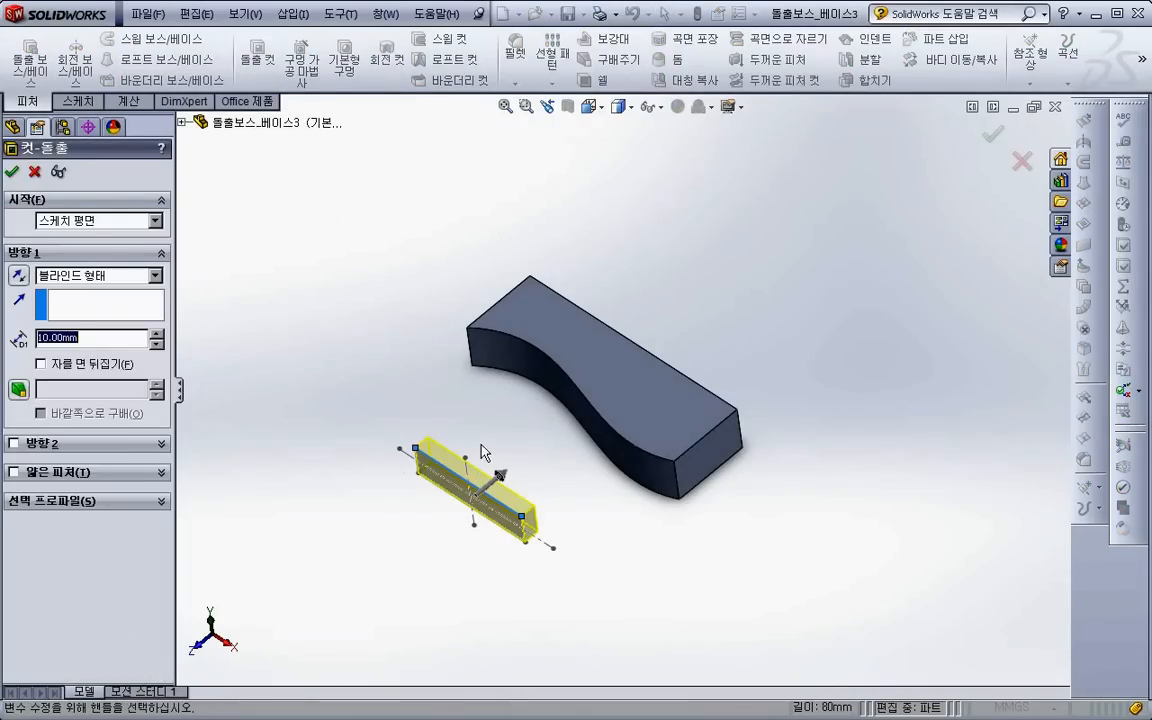
{"action": "left_click", "coordinate": [93, 277]}
{"action": "left_click", "coordinate": [90, 300]}
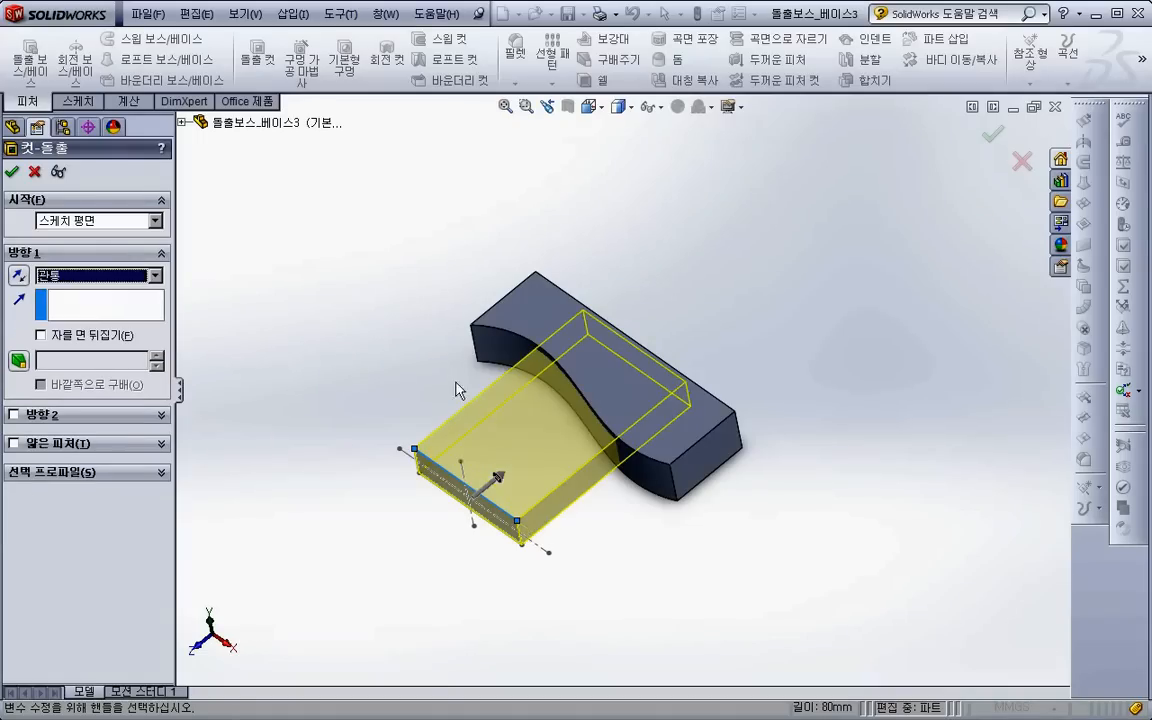
{"action": "middle_click_drag", "start_coordinate": [518, 431], "coordinate": [425, 480]}
{"action": "left_click", "coordinate": [97, 276]}
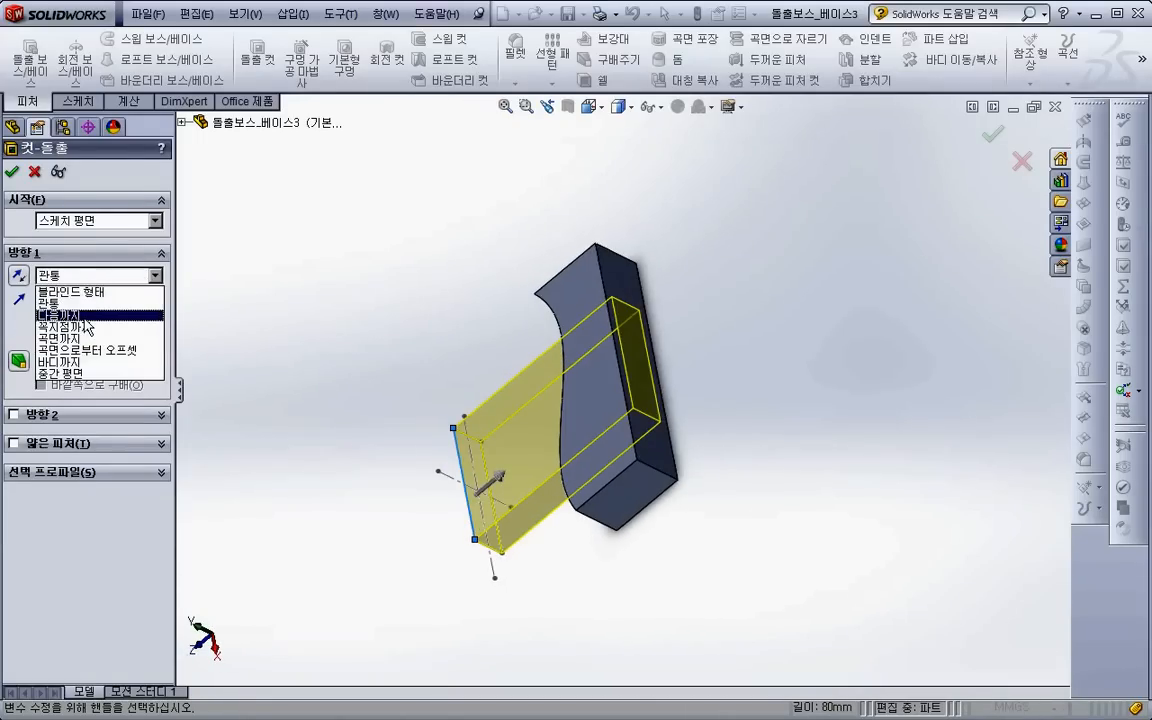
{"action": "left_click", "coordinate": [84, 316]}
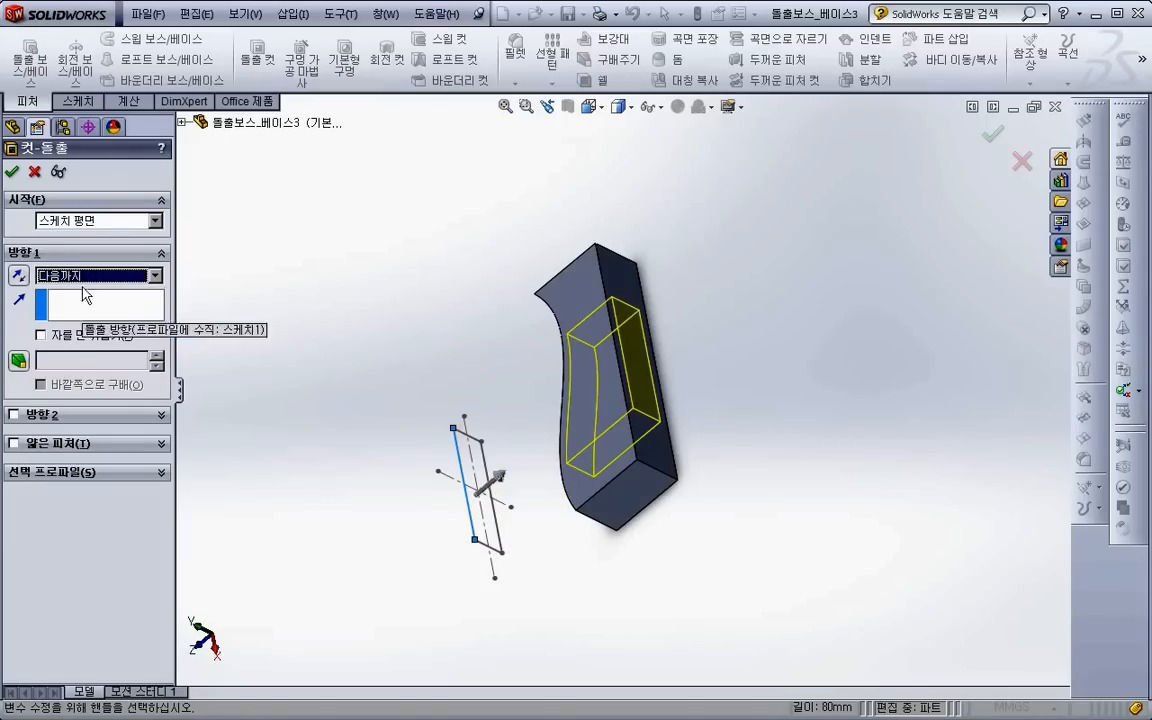
- Try ending the cut Up To Surface at the block's flat back face
{"action": "left_click", "coordinate": [76, 274]}
{"action": "left_click", "coordinate": [78, 338]}
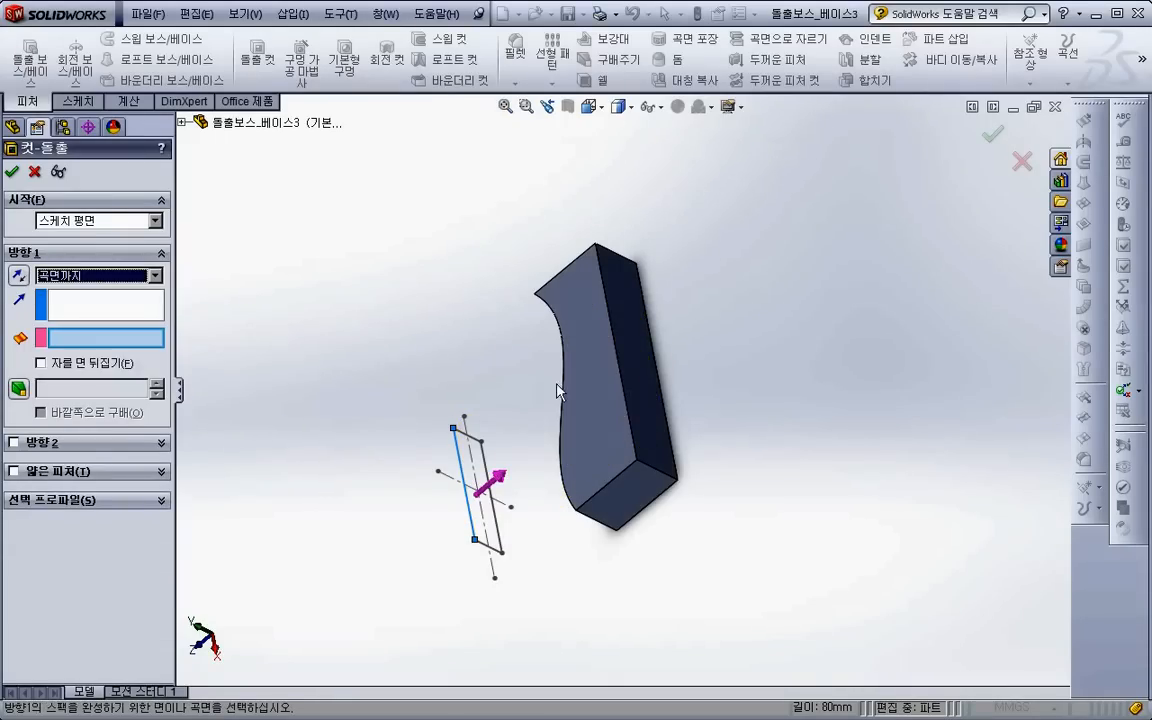
{"action": "left_click", "coordinate": [588, 410]}
{"action": "middle_click_drag", "start_coordinate": [588, 410], "coordinate": [517, 375]}
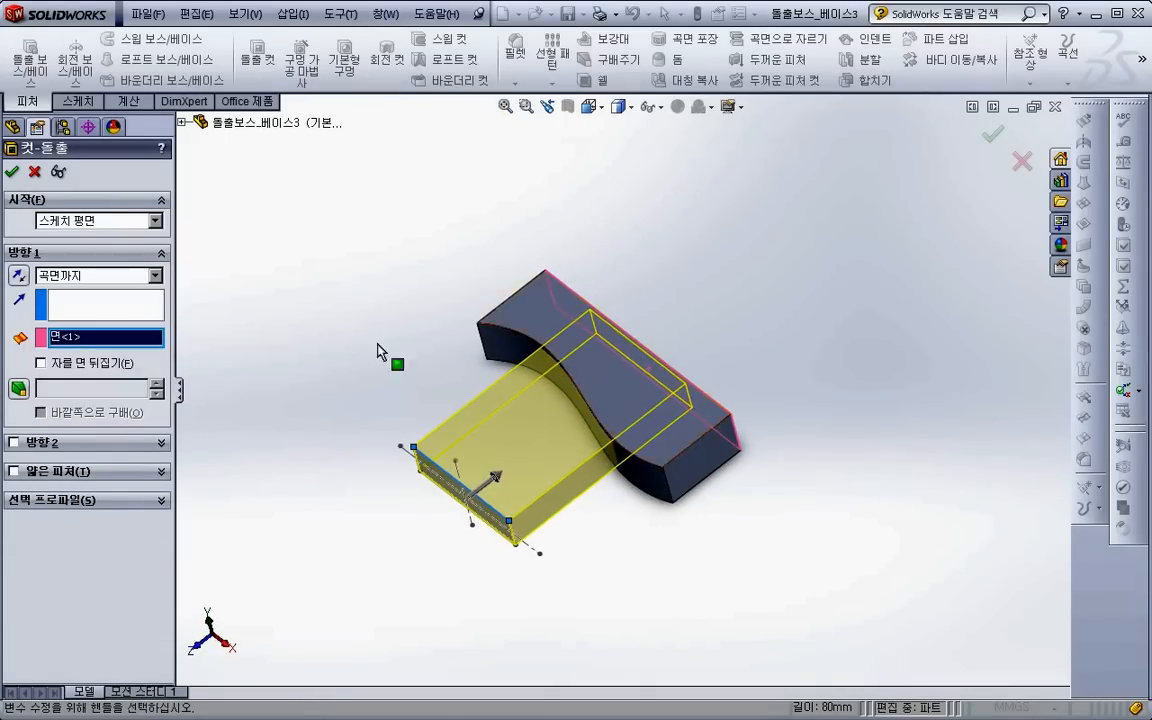
- End the cut with Offset From Surface 5 mm from the block's wavy face, reverse the offset, and accept the feature
{"action": "left_click", "coordinate": [98, 276]}
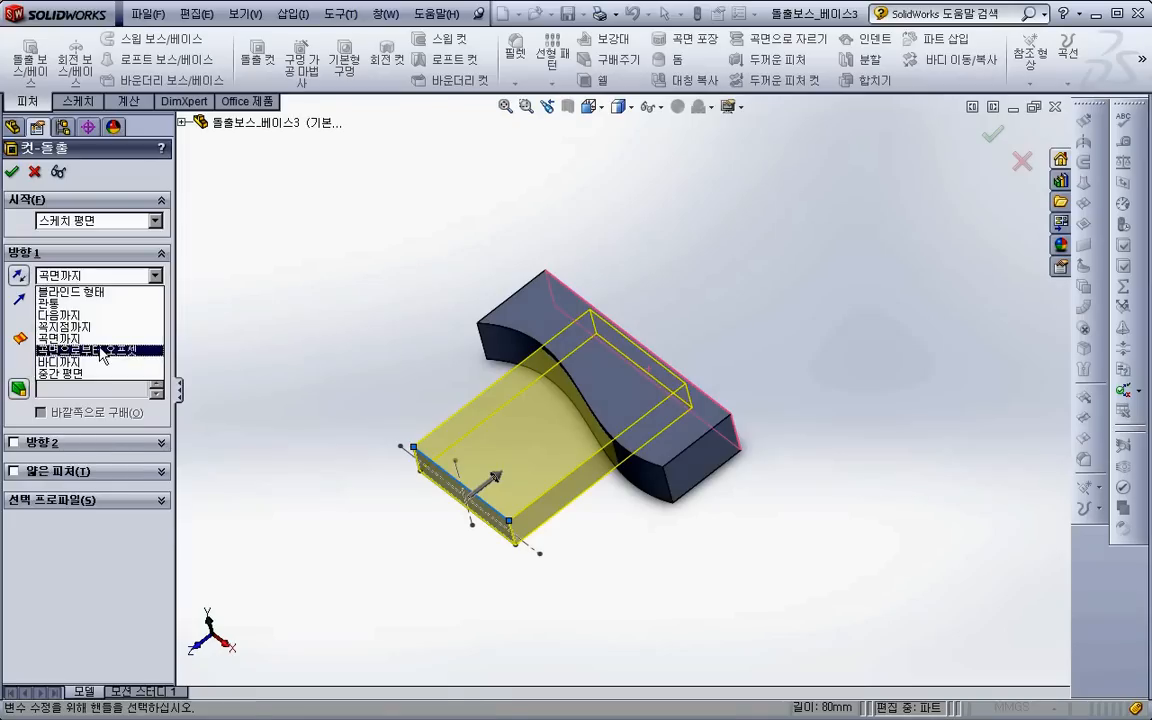
{"action": "left_click", "coordinate": [100, 350]}
{"action": "left_click", "coordinate": [512, 350]}
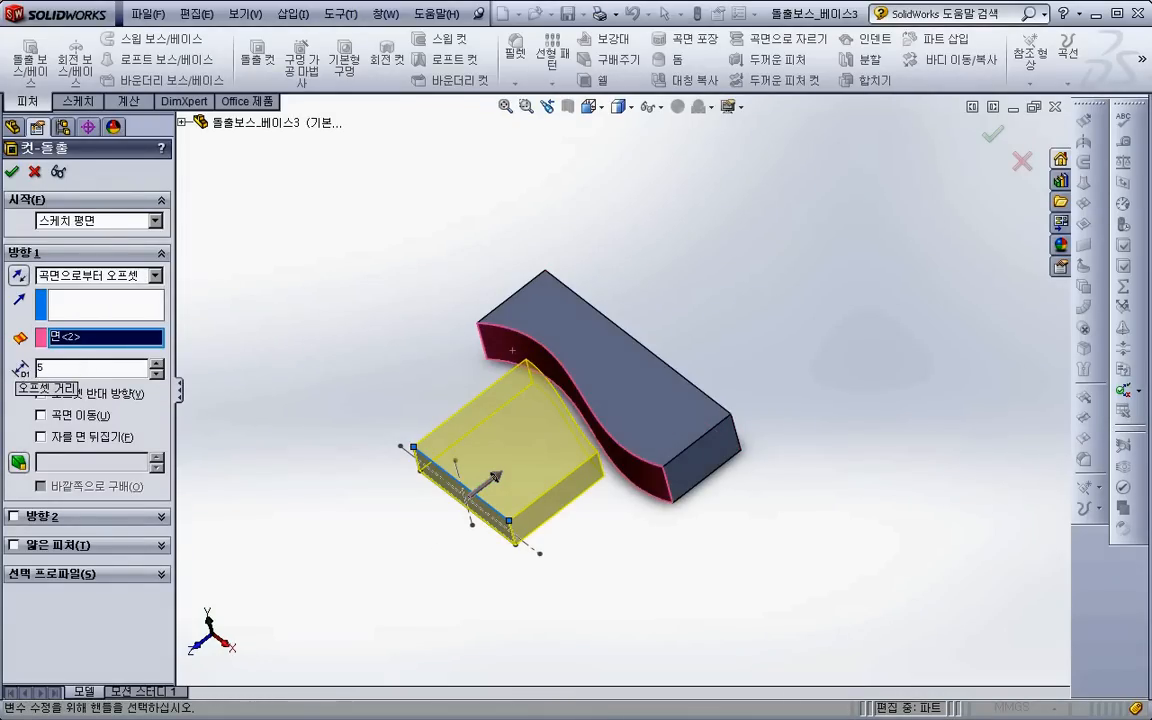
{"action": "type", "text": "5"}
{"action": "key", "text": "Tab"}
{"action": "left_click", "coordinate": [19, 276]}
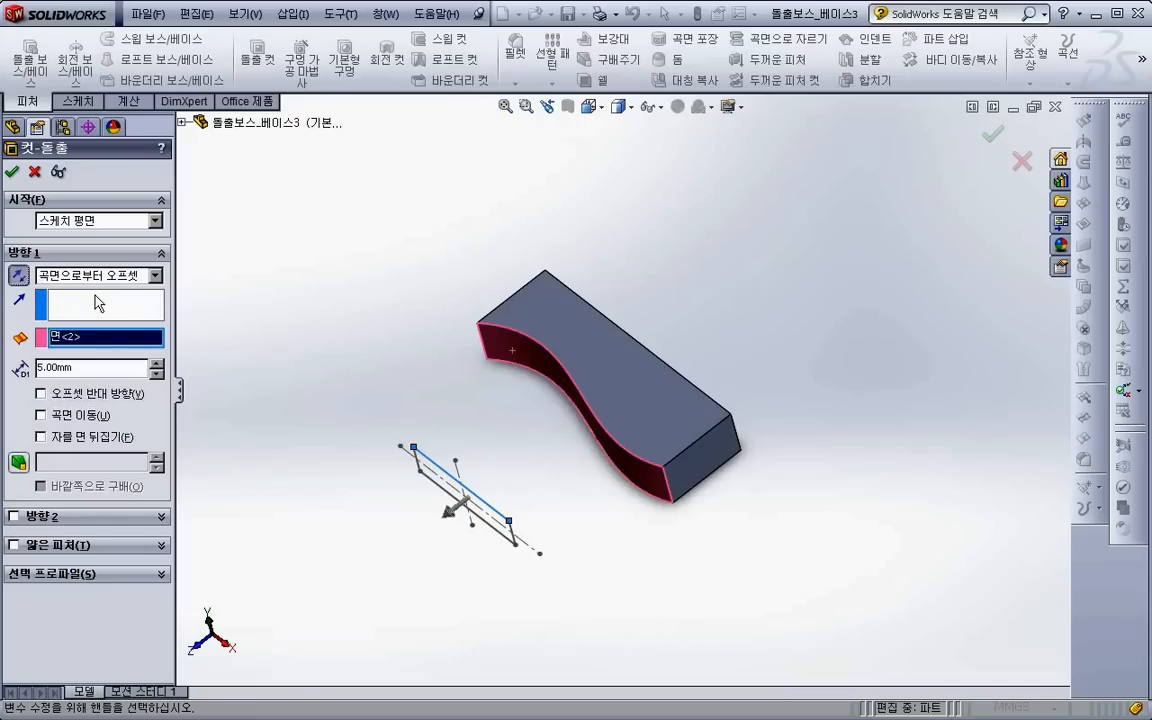
{"action": "left_click", "coordinate": [19, 276]}
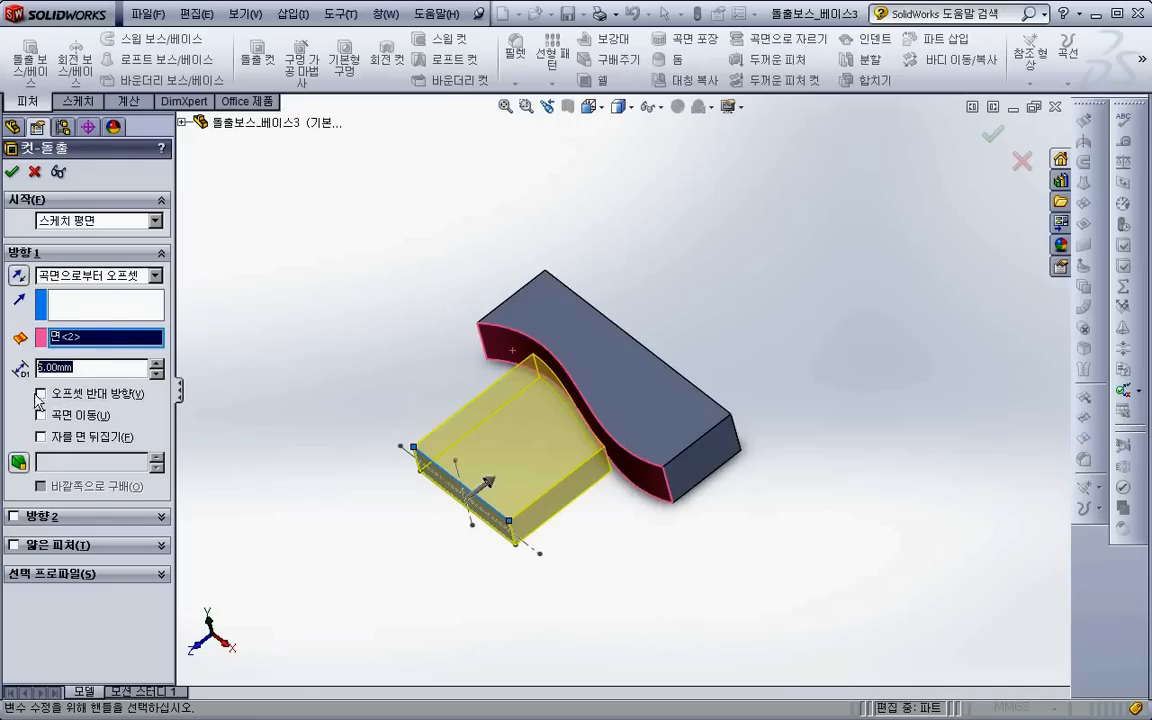
{"action": "left_click", "coordinate": [42, 394]}
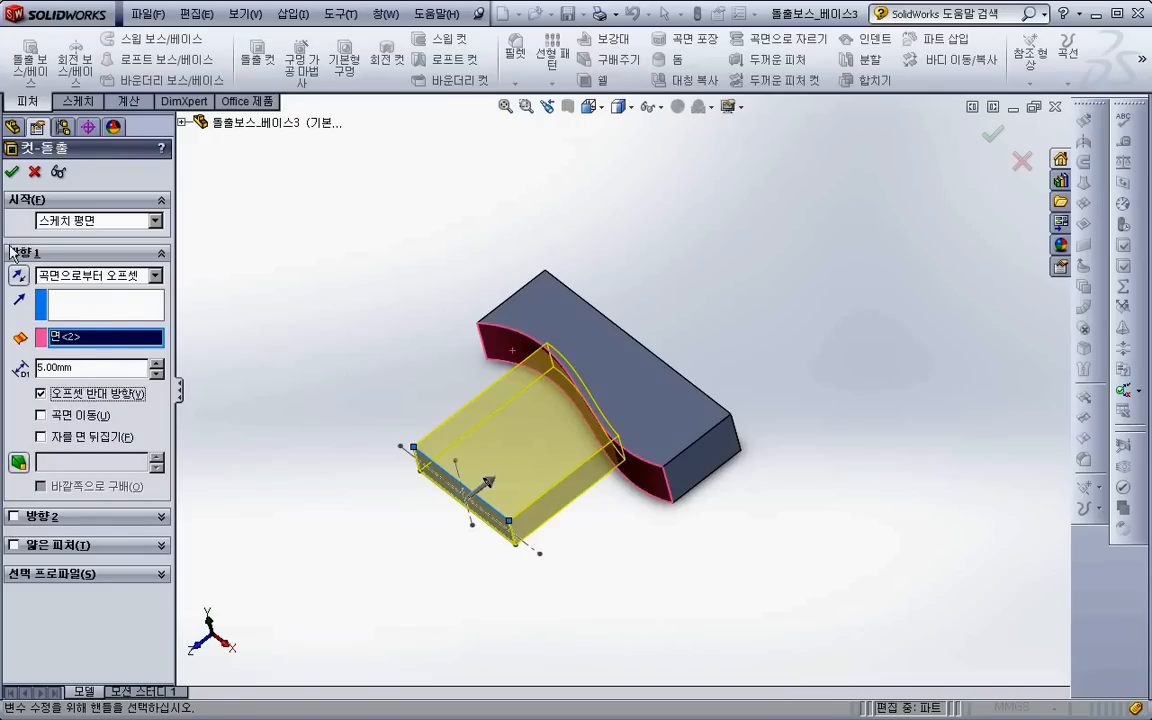
{"action": "left_click", "coordinate": [12, 172]}
{"action": "middle_click_drag", "start_coordinate": [535, 504], "coordinate": [584, 457]}
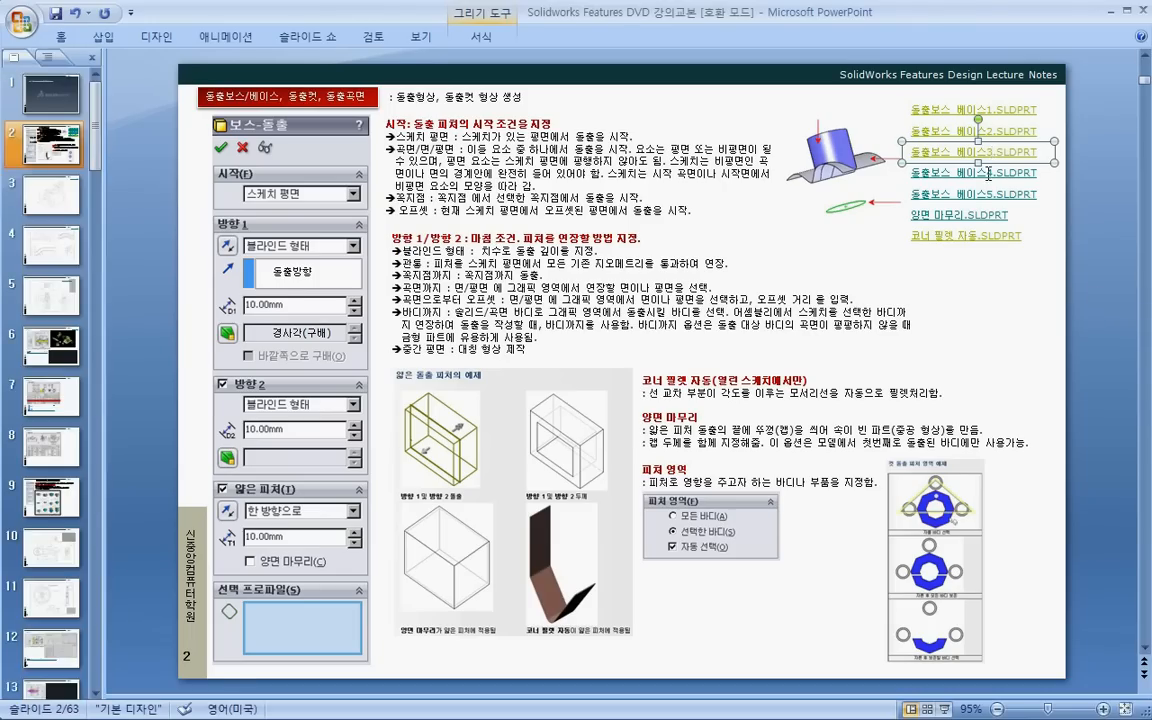
- Return to the PowerPoint lecture notes and open the linked part 돌출보스_베이스4
{"action": "right_click", "coordinate": [988, 173]}
{"action": "left_click", "coordinate": [985, 400]}
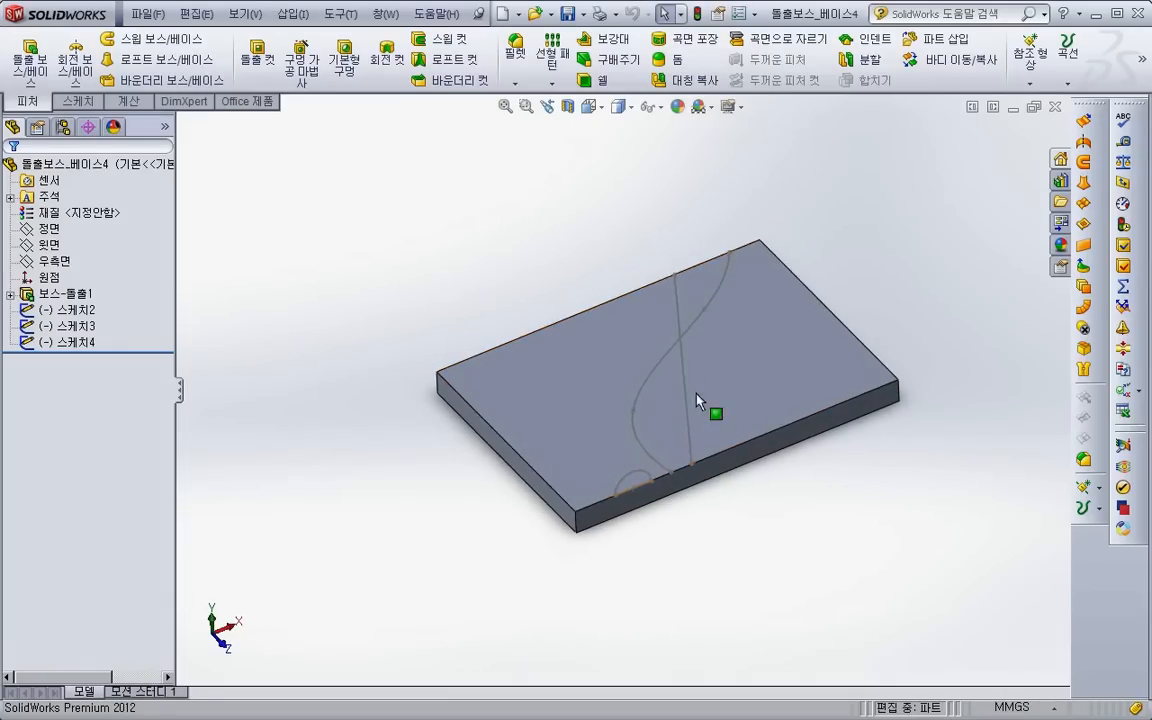
- Start a boss extrusion of the semicircular sketch with the Up To Surface end condition at the plate's opposite end face
{"action": "left_click", "coordinate": [150, 60]}
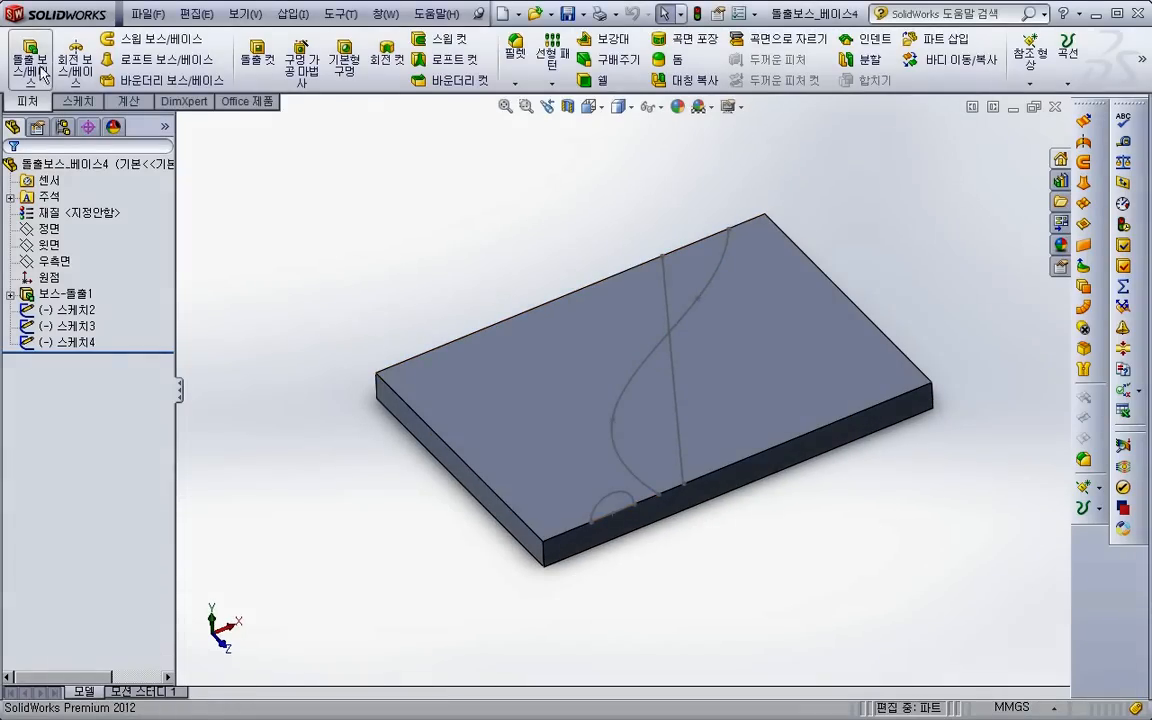
{"action": "left_click", "coordinate": [617, 493]}
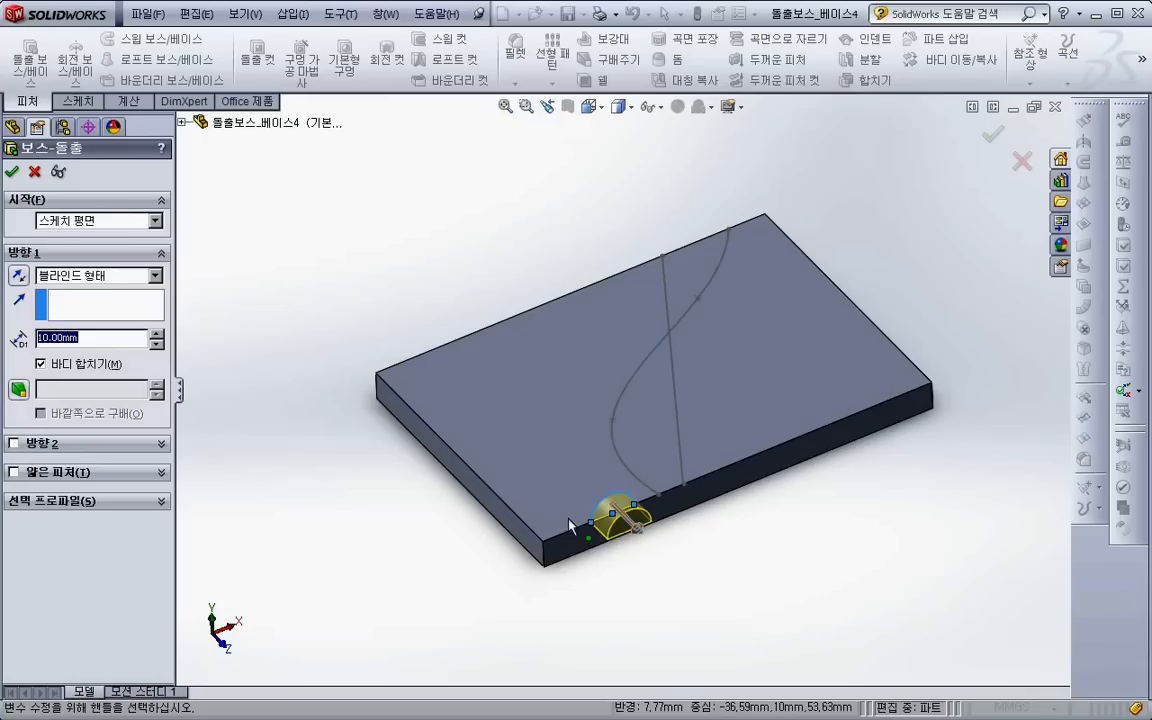
{"action": "middle_click_drag", "start_coordinate": [409, 527], "coordinate": [570, 580]}
{"action": "left_click", "coordinate": [112, 285]}
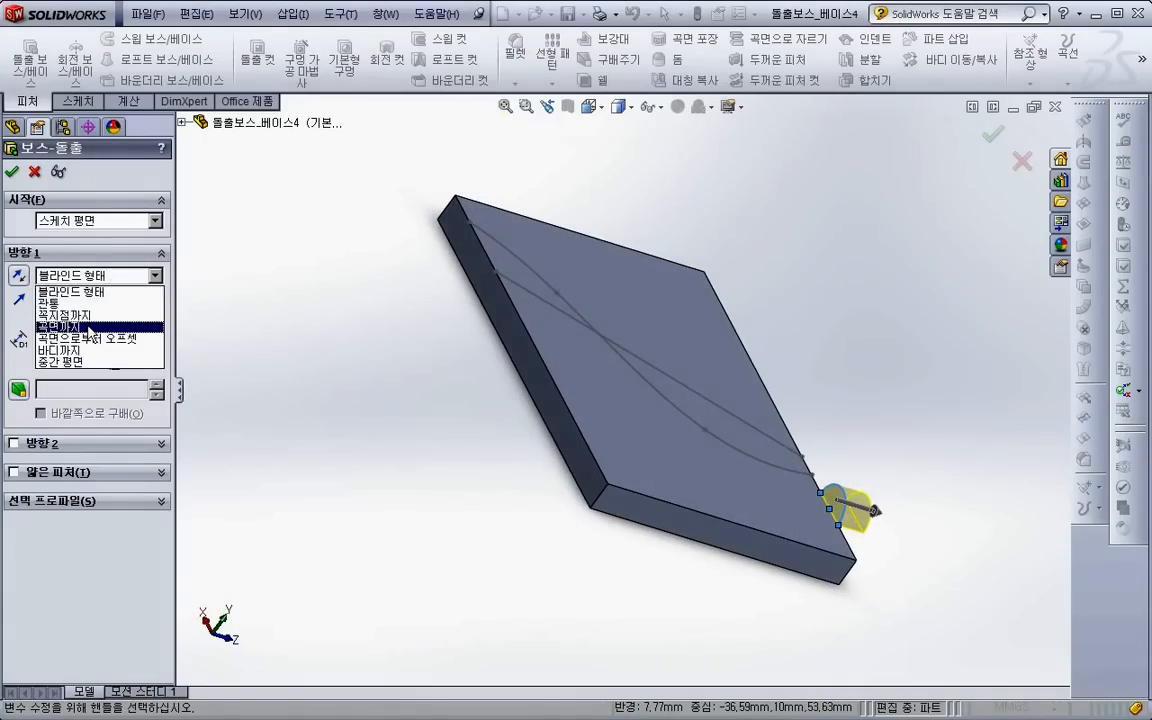
{"action": "left_click", "coordinate": [88, 327]}
{"action": "left_click", "coordinate": [577, 461]}
{"action": "middle_click_drag", "start_coordinate": [565, 460], "coordinate": [666, 328]}
{"action": "scroll", "coordinate": [542, 405], "scroll_direction": "down", "scroll_amount": 2}
{"action": "scroll", "coordinate": [527, 424], "scroll_direction": "up", "scroll_amount": 3}
{"action": "scroll", "coordinate": [682, 374], "scroll_direction": "down", "scroll_amount": 3}
{"action": "scroll", "coordinate": [682, 374], "scroll_direction": "up", "scroll_amount": 2}
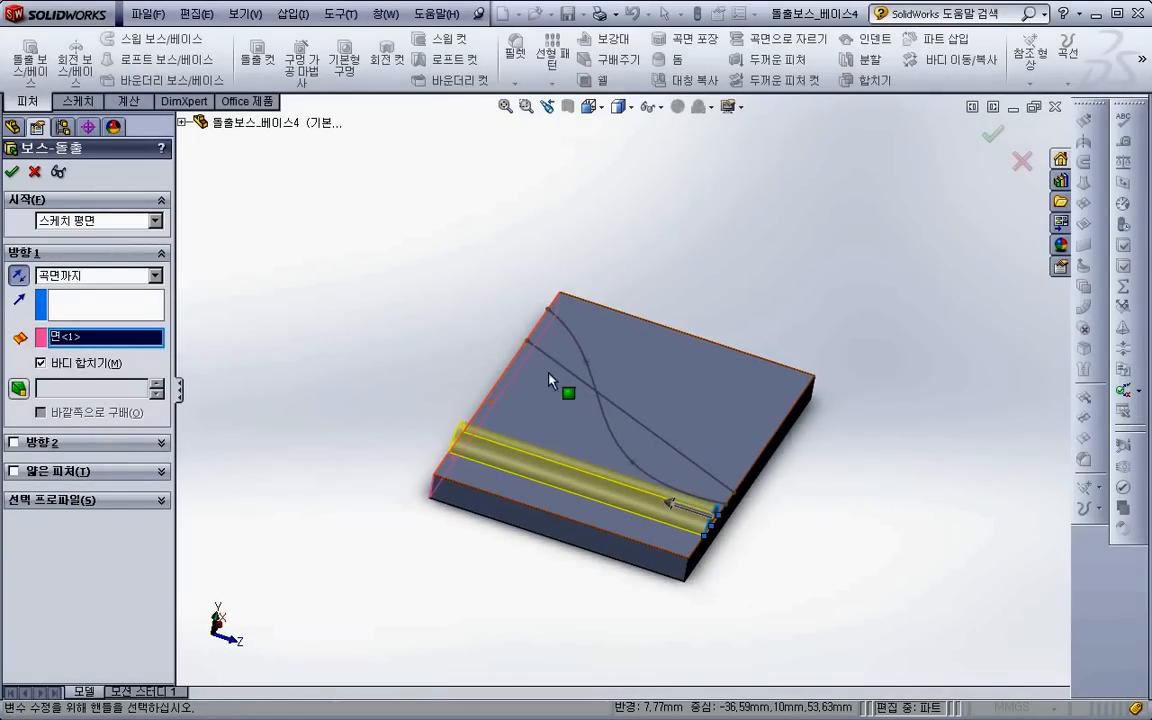
- Try the diagonal sketch line as the extrusion direction, and clear the selection
{"action": "left_click", "coordinate": [87, 311]}
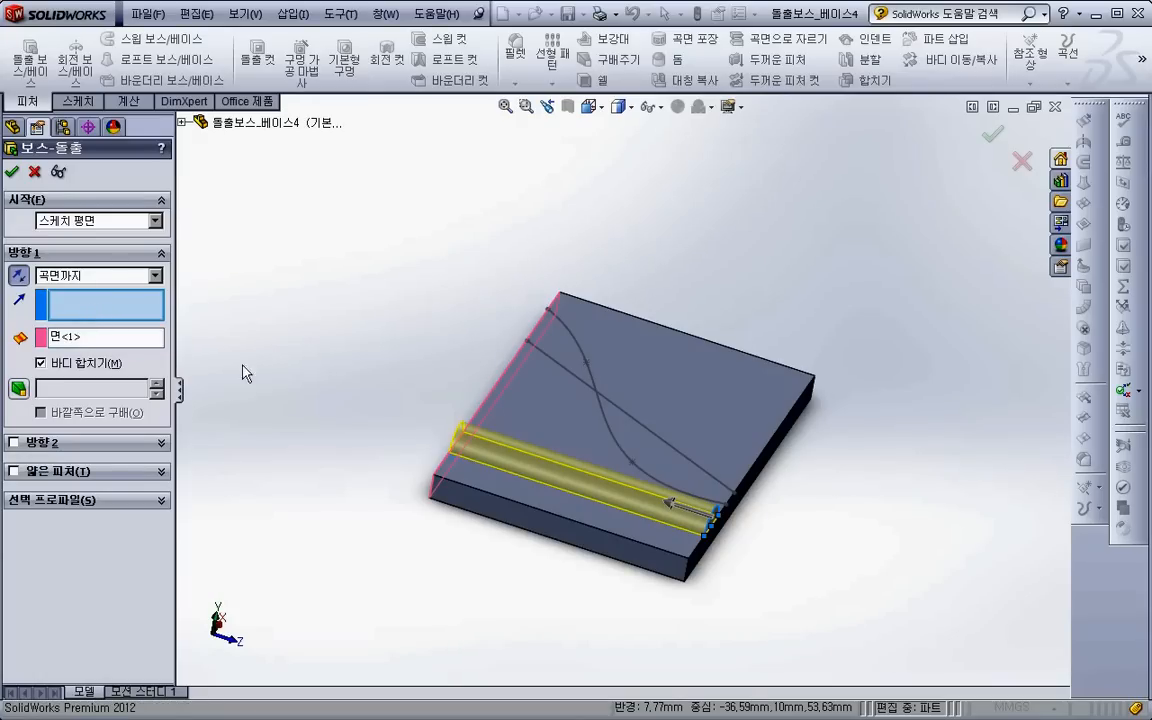
{"action": "left_click", "coordinate": [665, 455]}
{"action": "scroll", "coordinate": [660, 462], "scroll_direction": "down", "scroll_amount": 4}
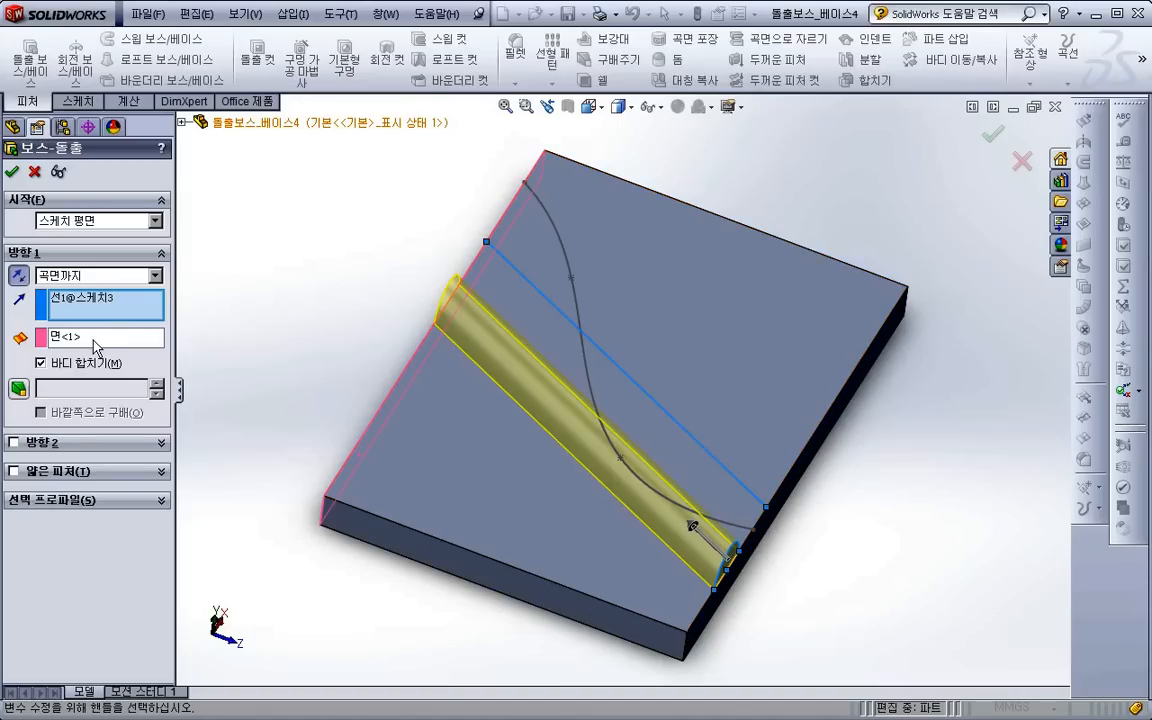
{"action": "right_click", "coordinate": [83, 305]}
{"action": "left_click", "coordinate": [120, 300]}
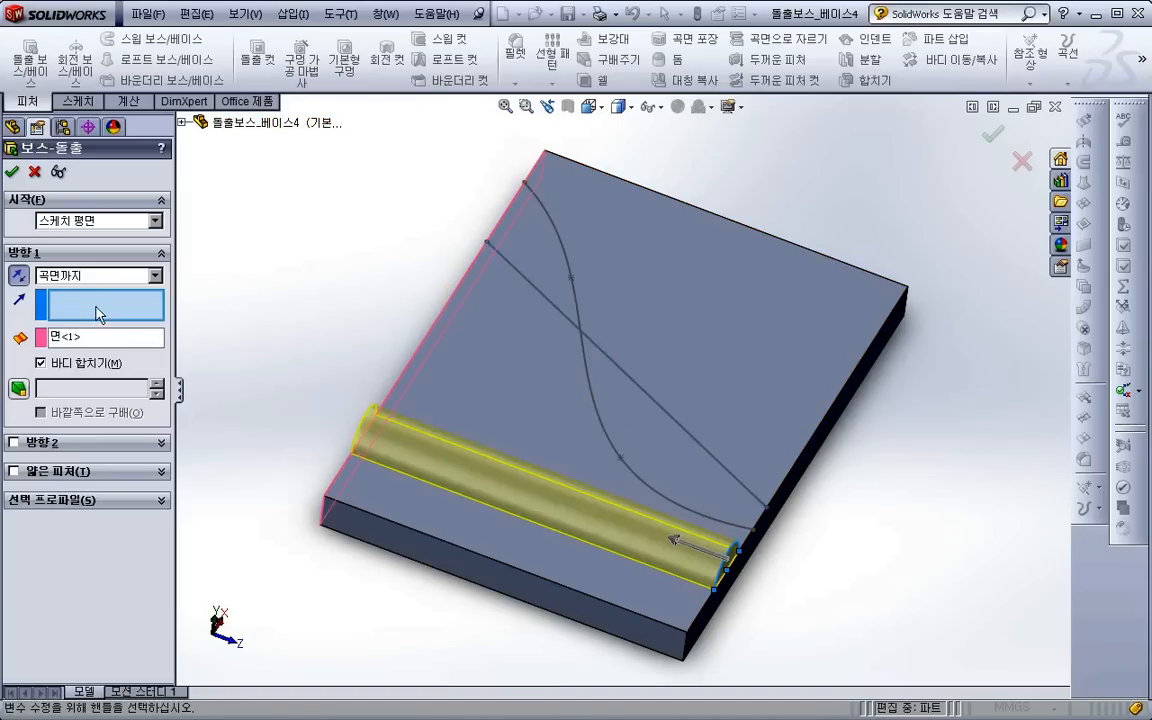
- Try the plate face behind the semicircle and an edge of the plate as the extrusion direction, clearing each selection
{"action": "middle_click_drag", "start_coordinate": [480, 492], "coordinate": [625, 525]}
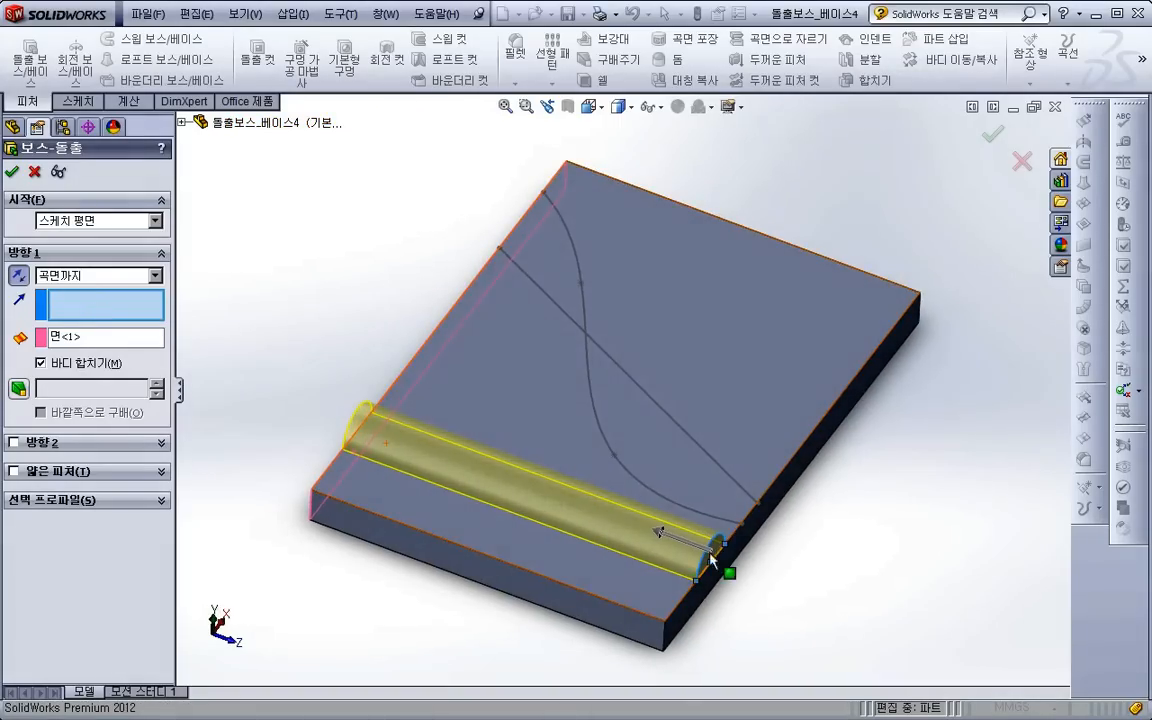
{"action": "left_click", "coordinate": [778, 502]}
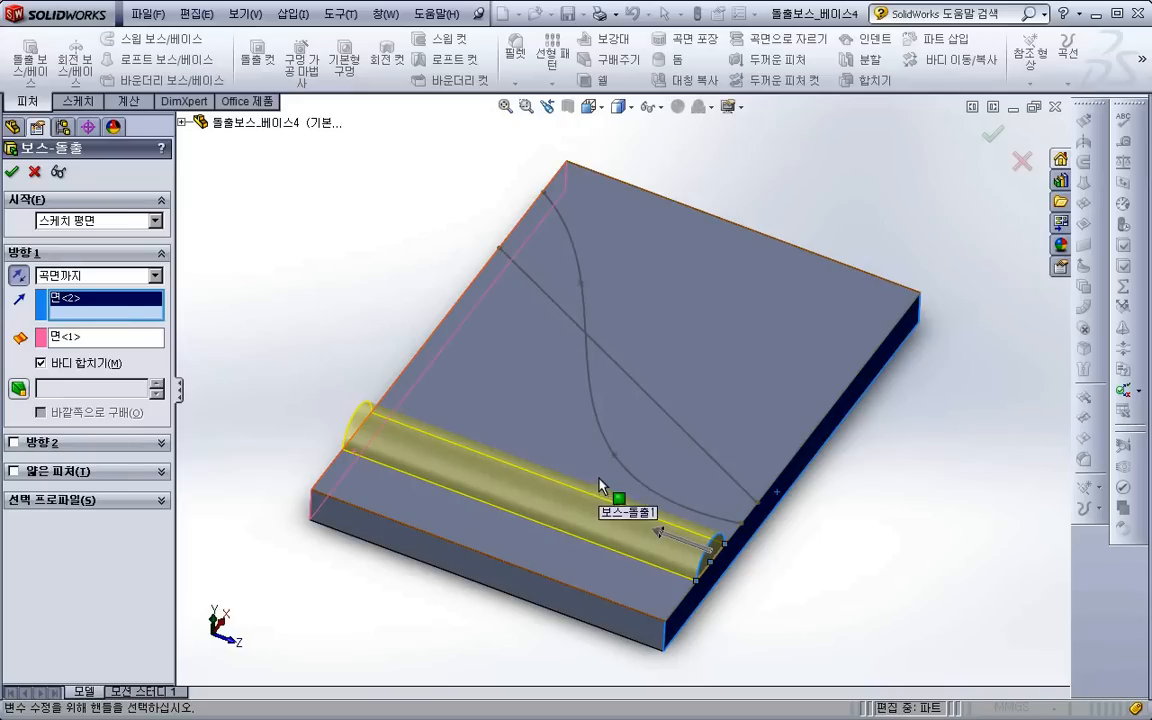
{"action": "right_click", "coordinate": [115, 307]}
{"action": "left_click", "coordinate": [150, 327]}
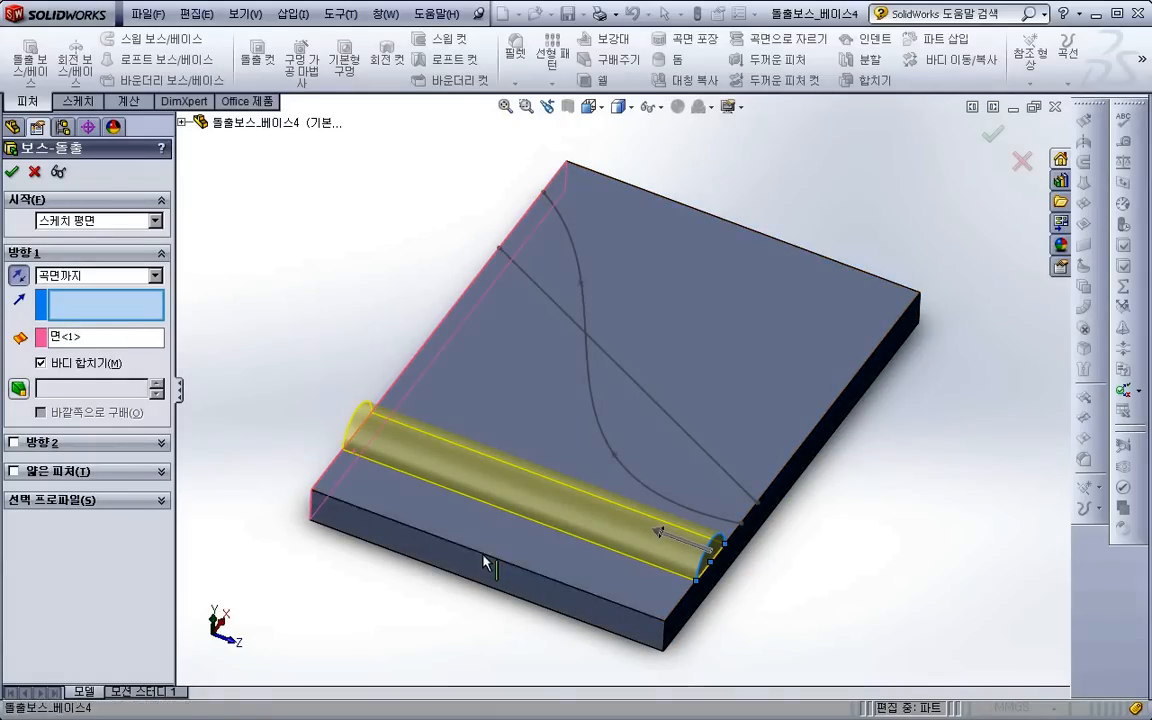
{"action": "left_click", "coordinate": [458, 515]}
{"action": "right_click", "coordinate": [110, 310]}
{"action": "left_click", "coordinate": [150, 329]}
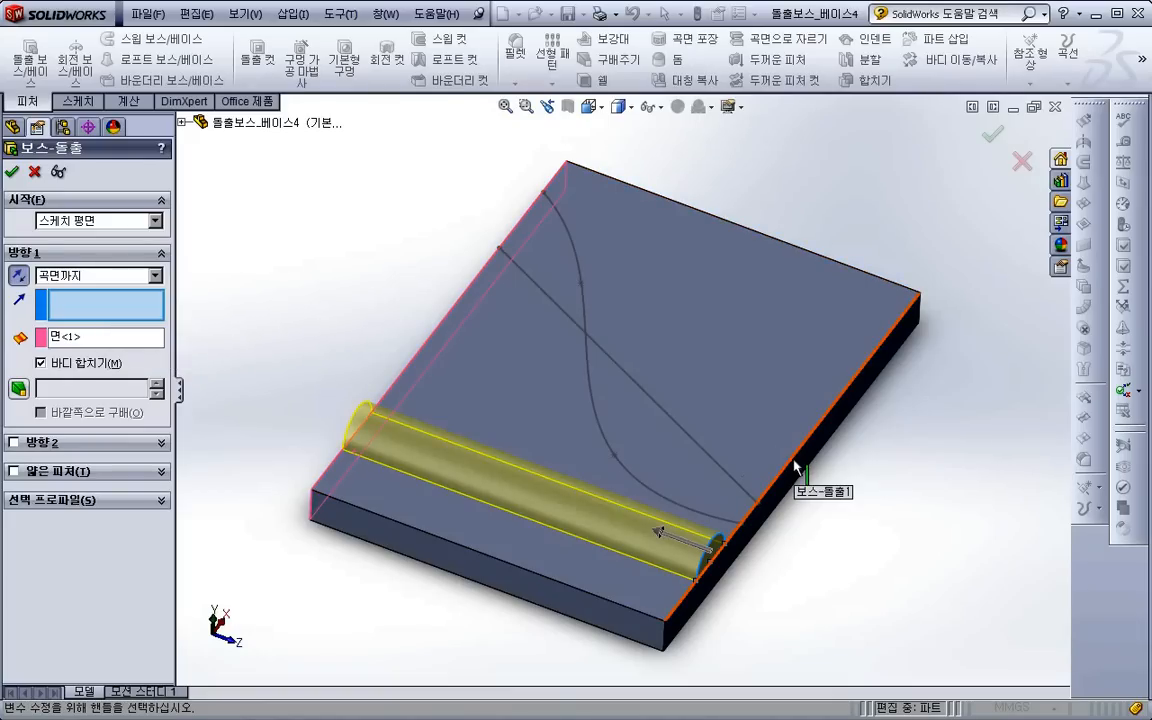
- Set the extrusion direction along the diagonal sketch line and make it a thin feature with a 2 mm wall
{"action": "left_click", "coordinate": [715, 463]}
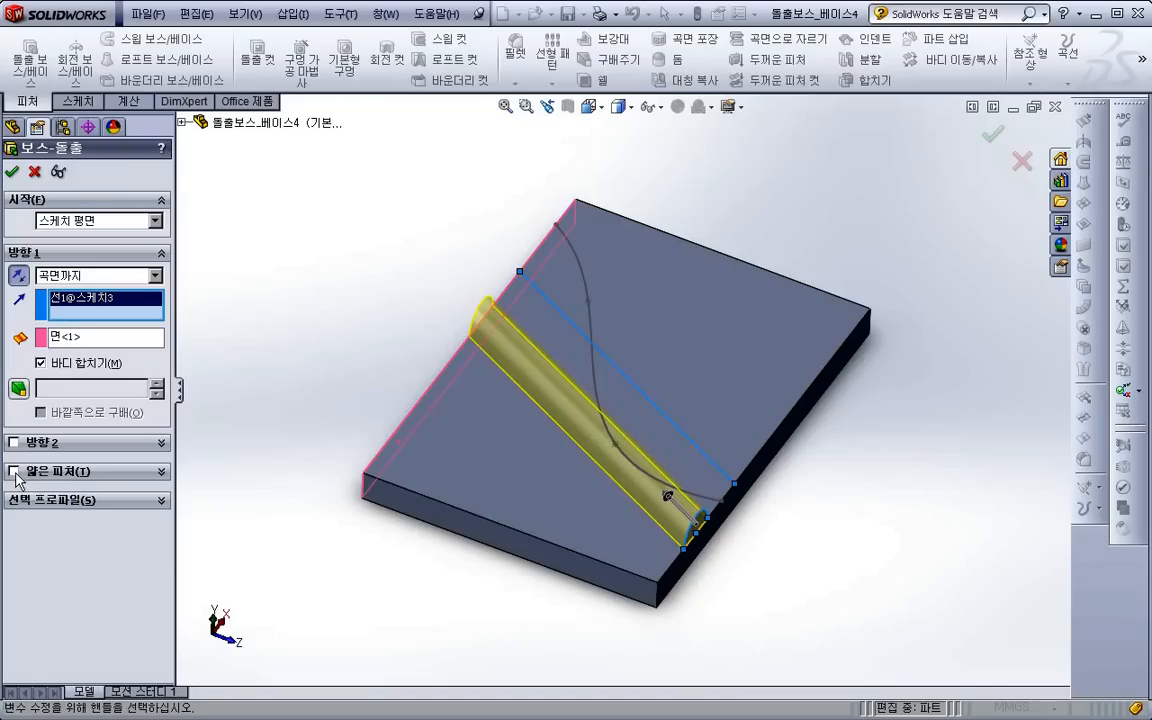
{"action": "left_click", "coordinate": [14, 471]}
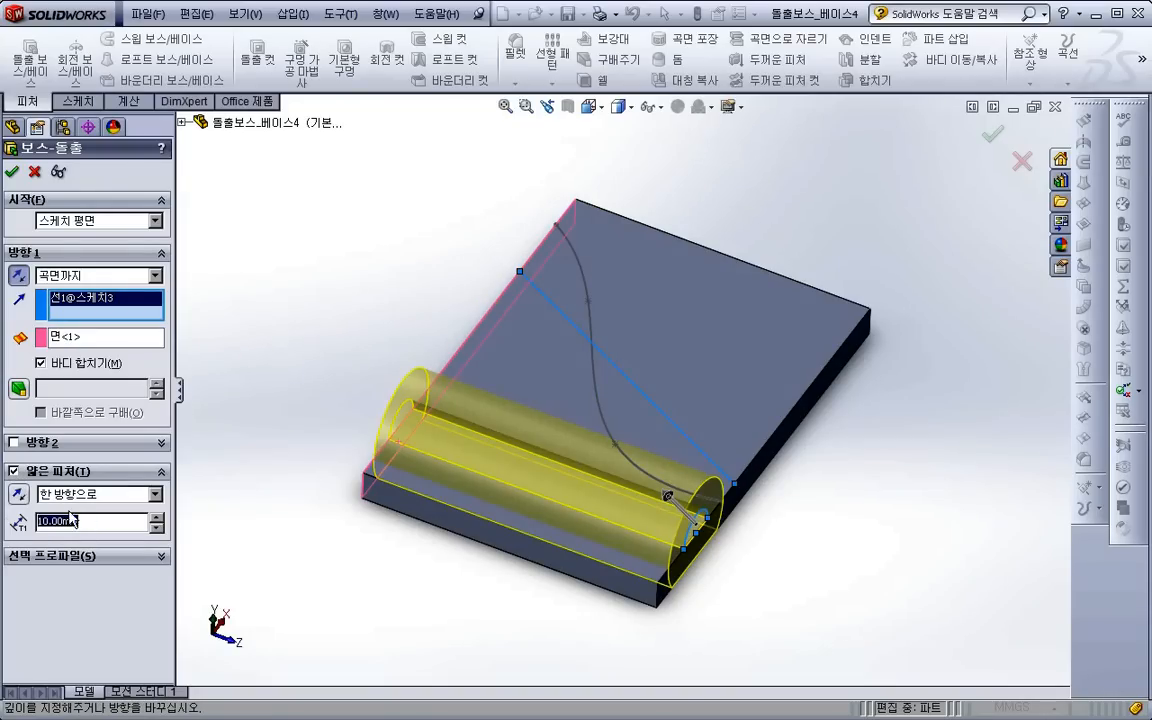
{"action": "key", "text": "Return"}
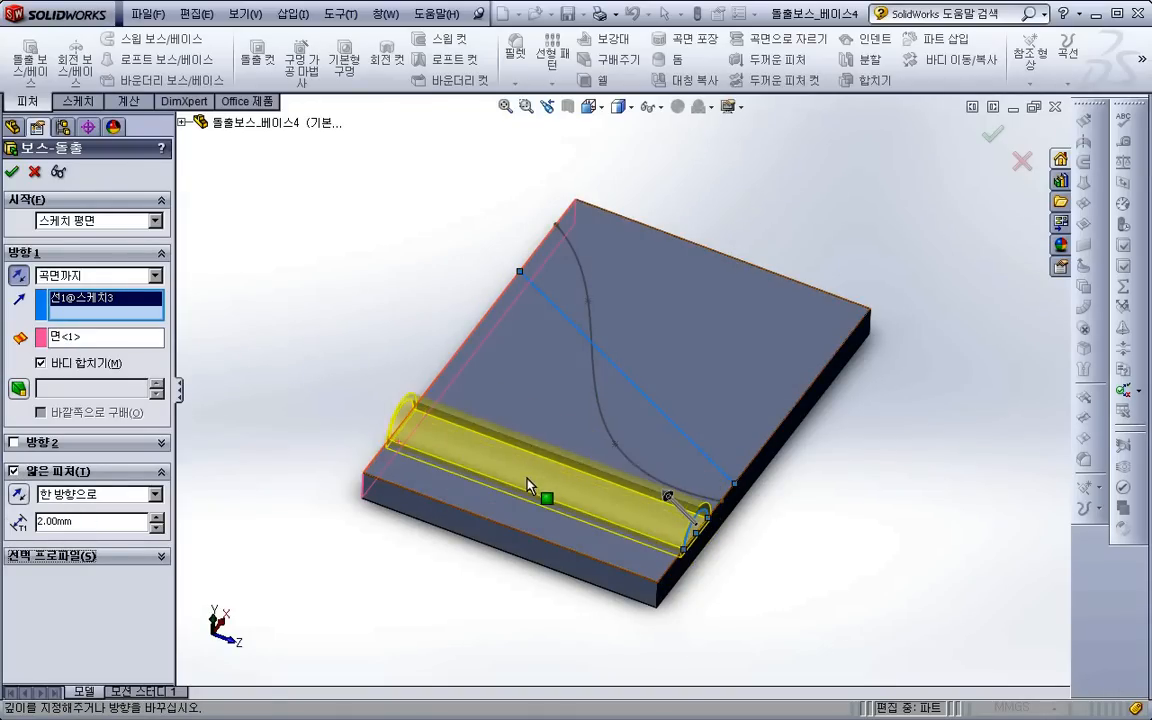
{"action": "middle_click_drag", "start_coordinate": [490, 447], "coordinate": [502, 442]}
{"action": "scroll", "coordinate": [617, 460], "scroll_direction": "down", "scroll_amount": 5}
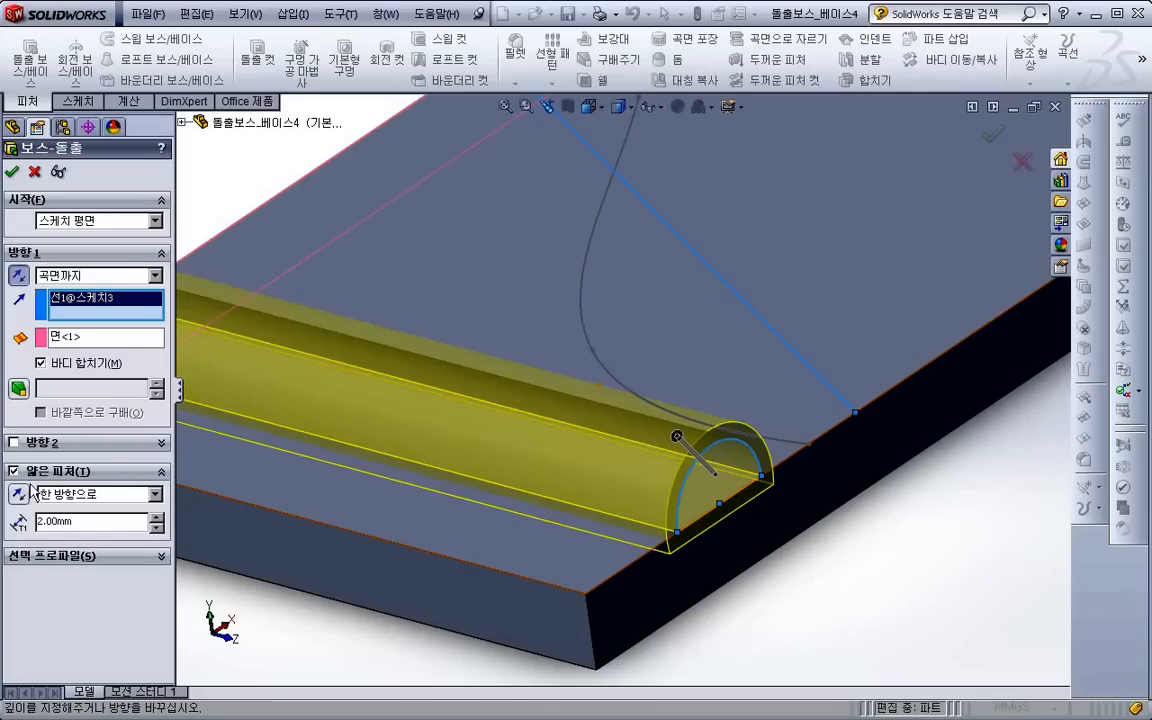
- Reverse the thin wall to the inside of the semicircle, set its thickness to 1 mm, and accept the extrusion
{"action": "left_click", "coordinate": [19, 495]}
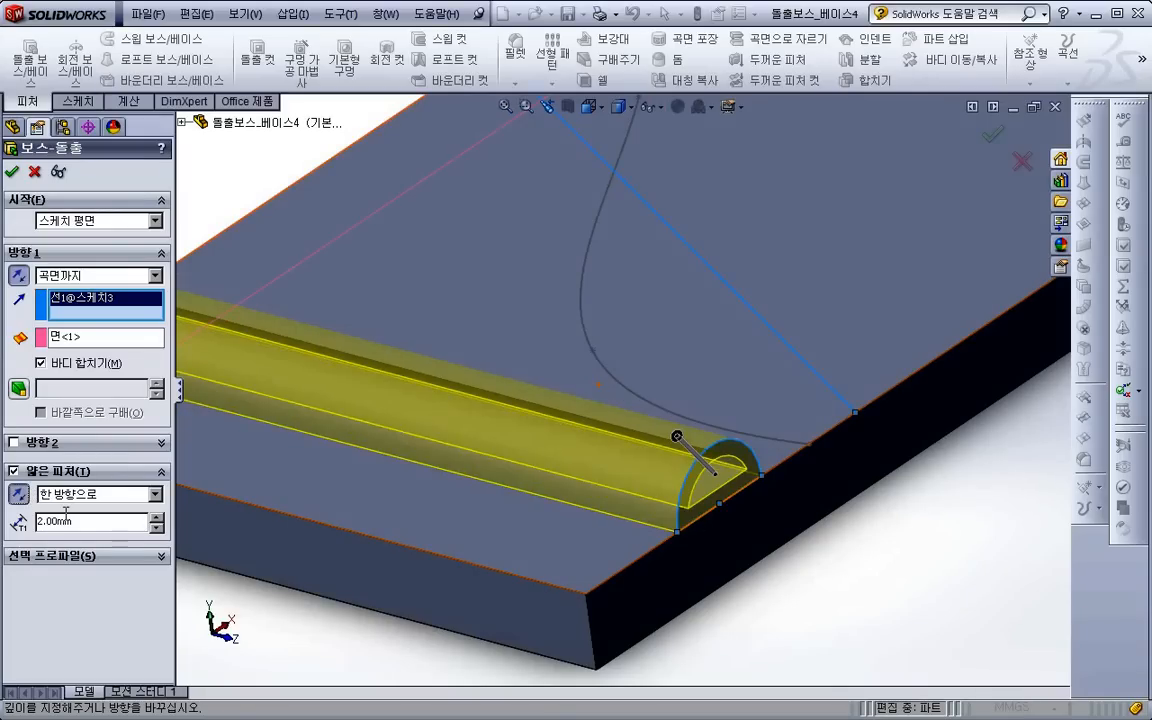
{"action": "type", "text": "1"}
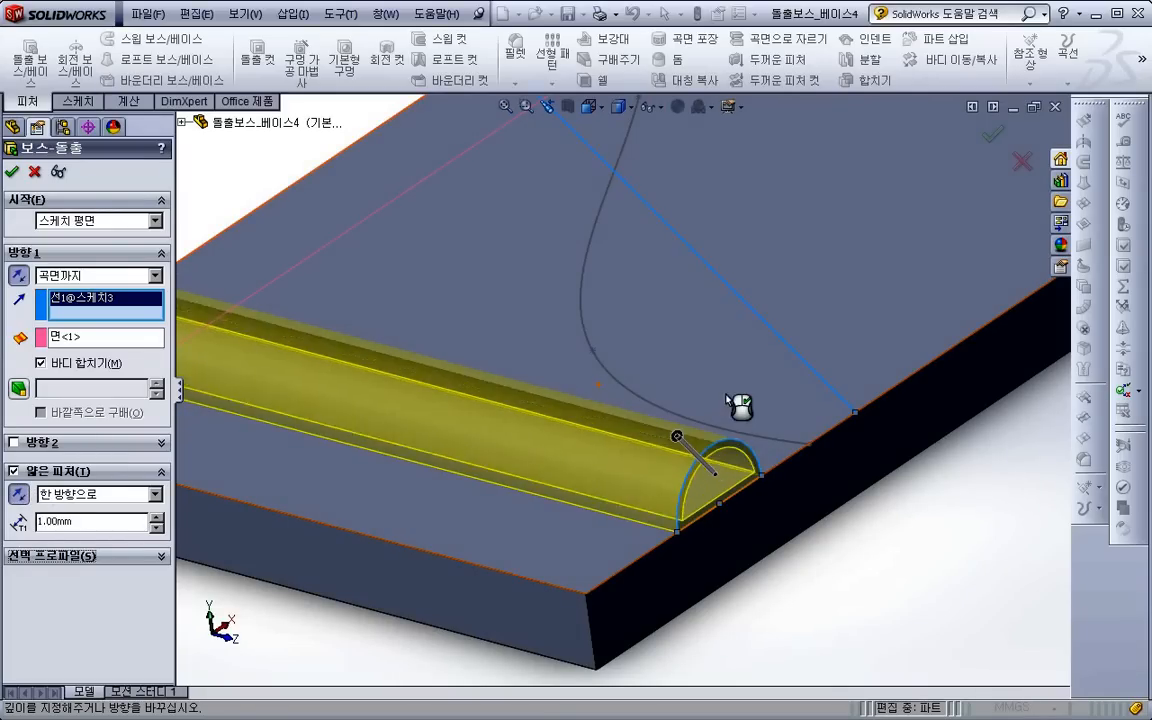
{"action": "scroll", "coordinate": [728, 402], "scroll_direction": "up", "scroll_amount": 4}
{"action": "middle_click_drag", "start_coordinate": [530, 442], "coordinate": [577, 474]}
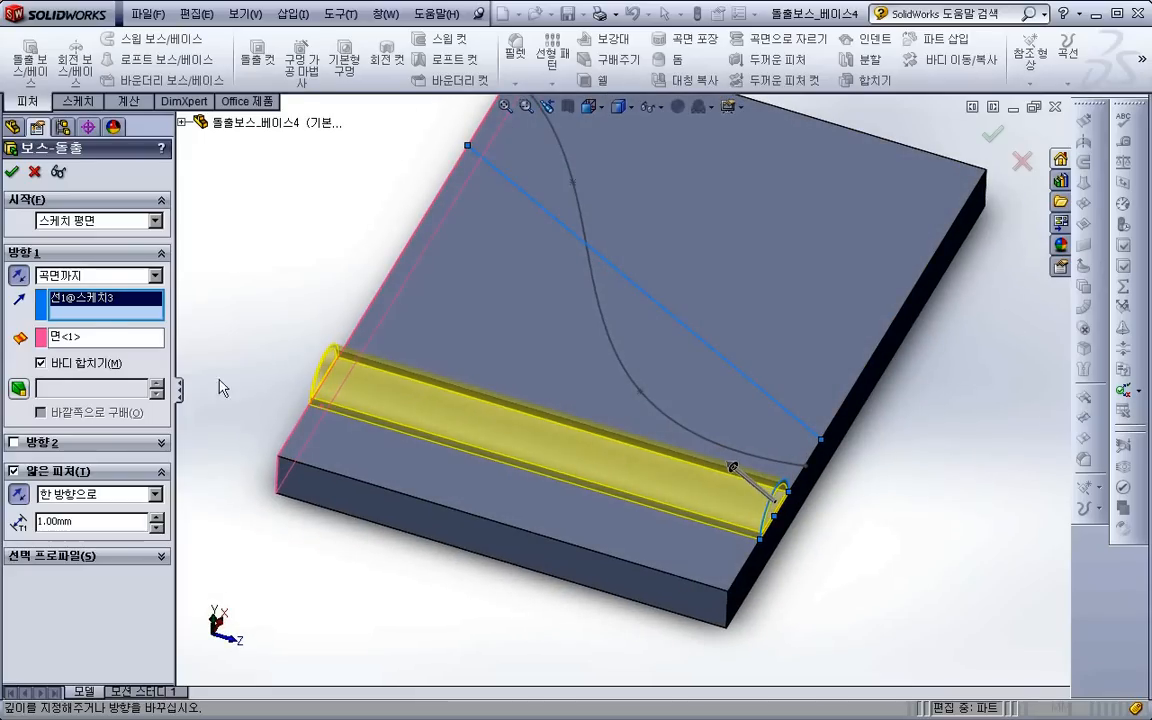
{"action": "mouse_move", "coordinate": [547, 396]}
{"action": "middle_mouse_down"}
{"action": "mouse_move", "coordinate": [555, 412]}
{"action": "mouse_move", "coordinate": [536, 415]}
{"action": "middle_mouse_up"}
{"action": "scroll", "coordinate": [530, 418], "scroll_direction": "up", "scroll_amount": 2}
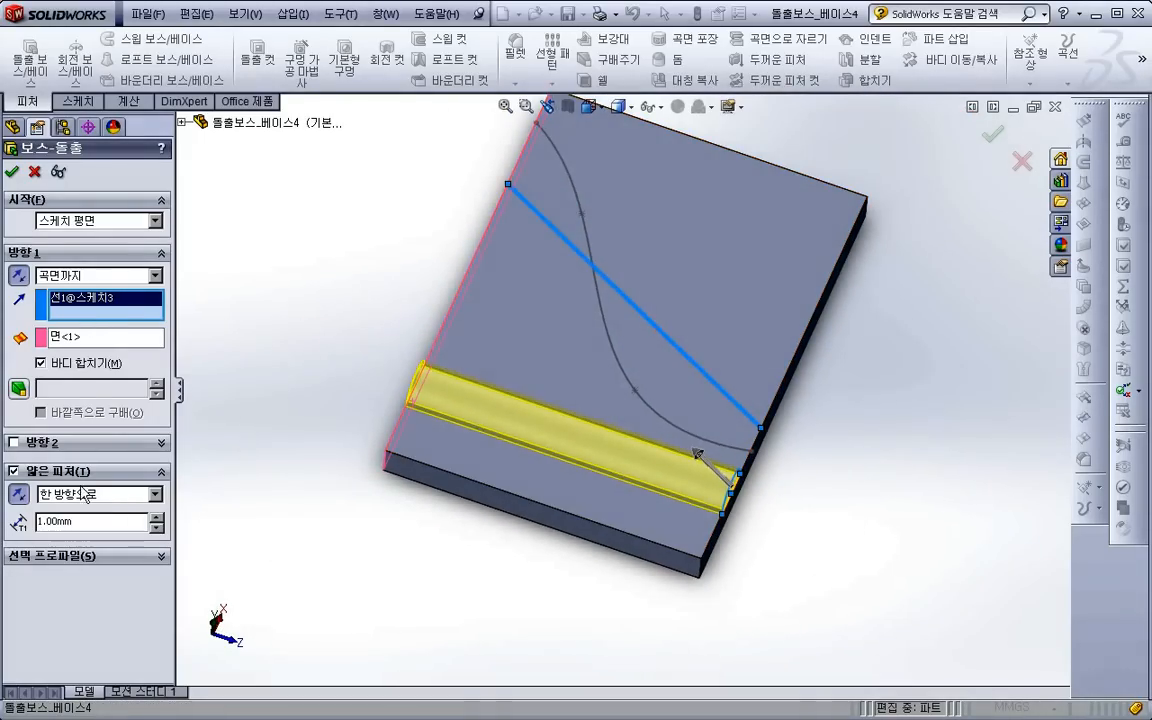
{"action": "left_click", "coordinate": [12, 171]}
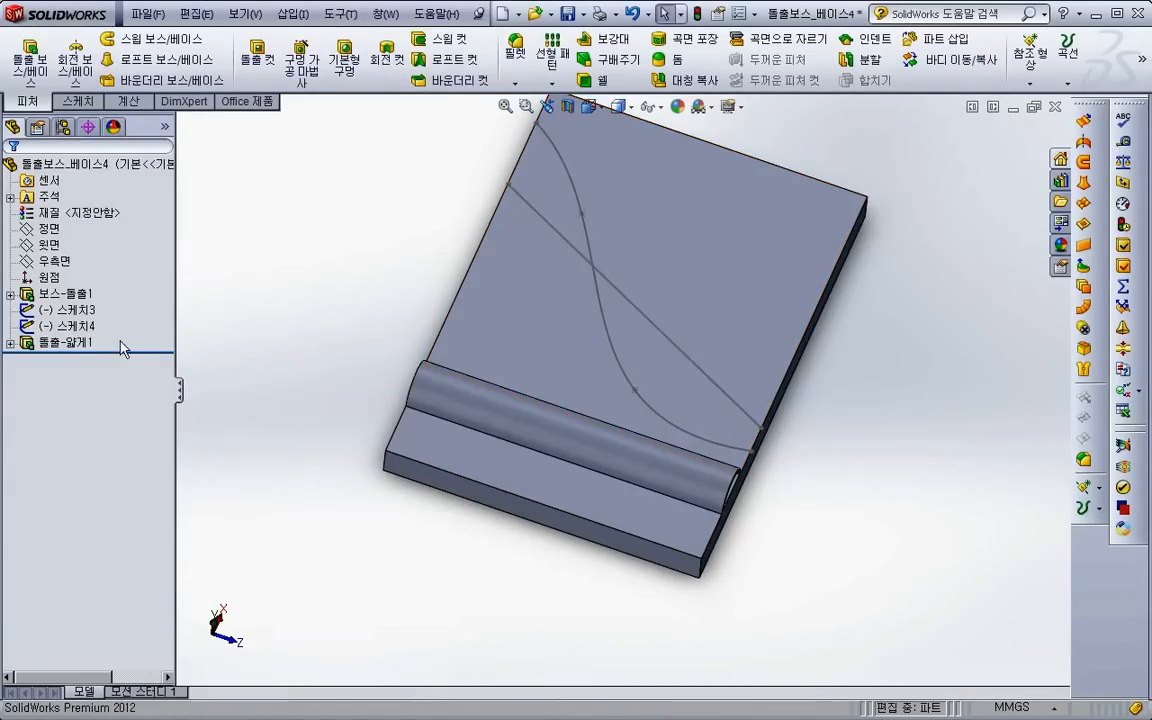
- Edit the thin semicircle extrusion, set its direction along the diagonal sketch line, and accept the change
{"action": "right_click", "coordinate": [82, 342]}
{"action": "left_click", "coordinate": [95, 289]}
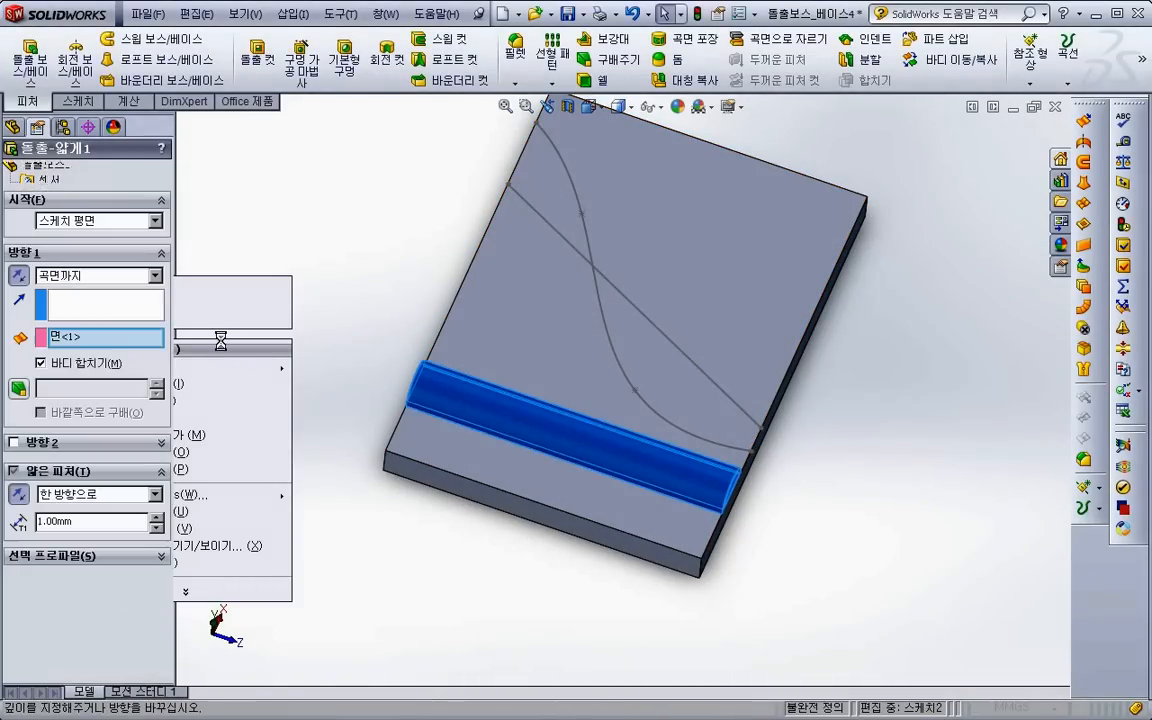
{"action": "left_click", "coordinate": [653, 333]}
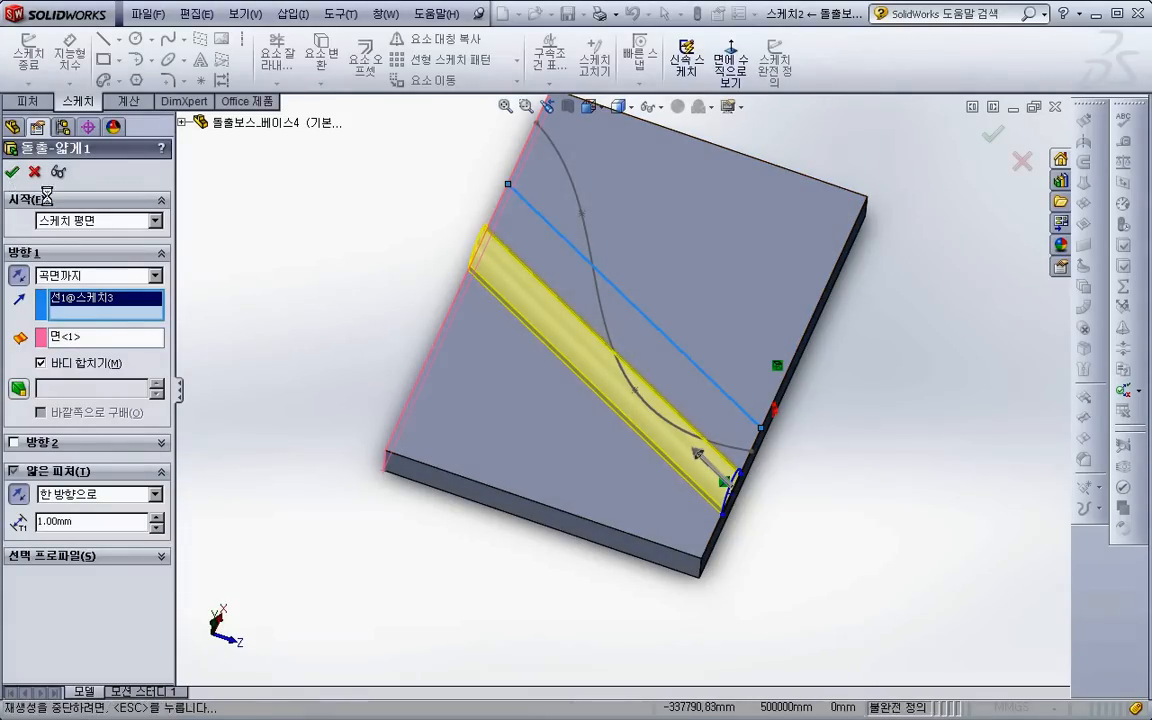
{"action": "middle_click_drag", "start_coordinate": [596, 419], "coordinate": [625, 440]}
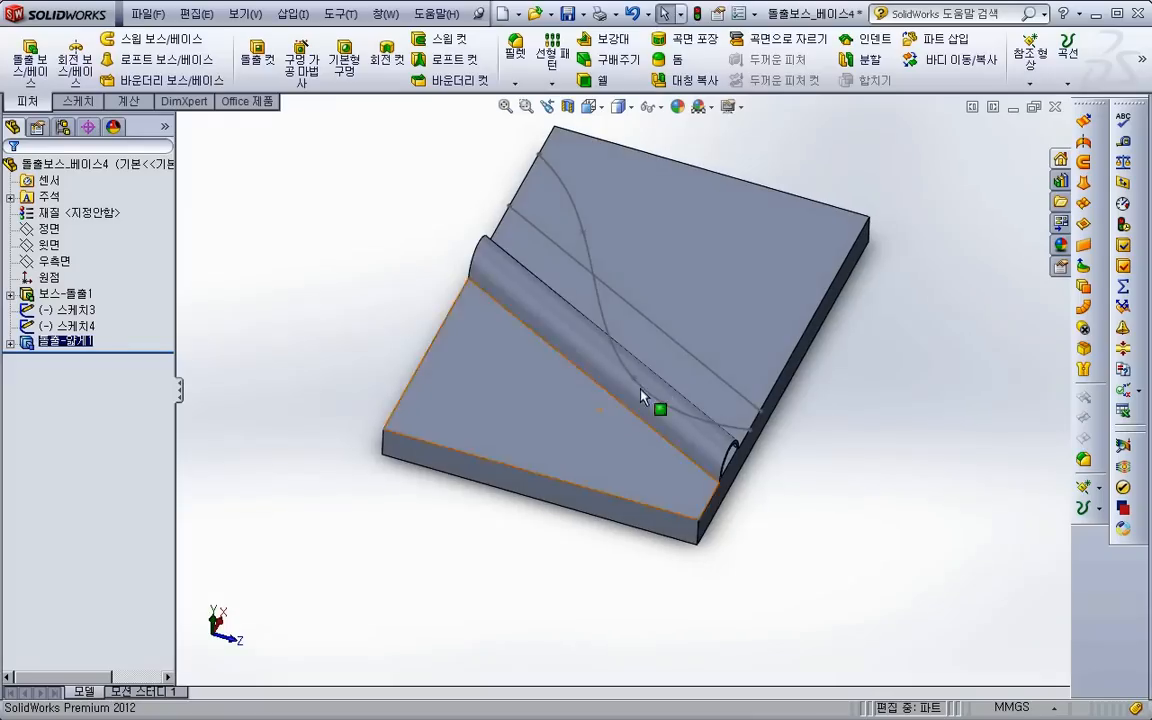
{"action": "scroll", "coordinate": [643, 385], "scroll_direction": "down", "scroll_amount": 2}
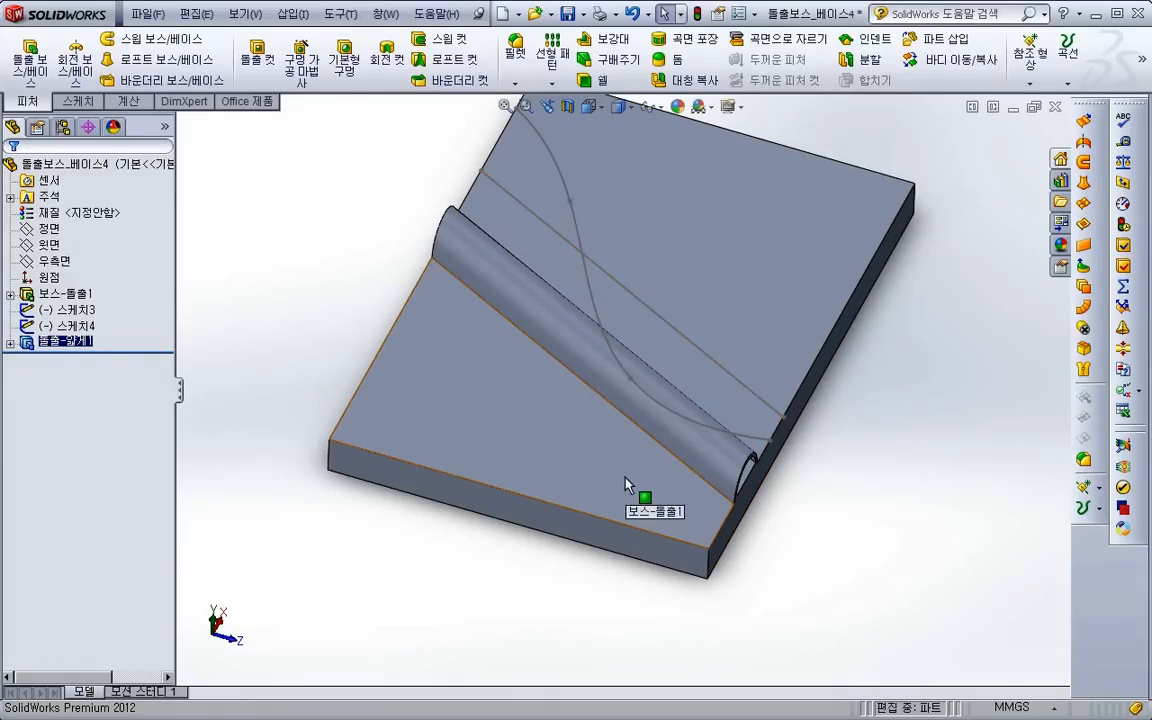
- Close the current part, switch to PowerPoint, and open the linked part 돌출보스_베이스5
{"action": "left_click", "coordinate": [1054, 107]}
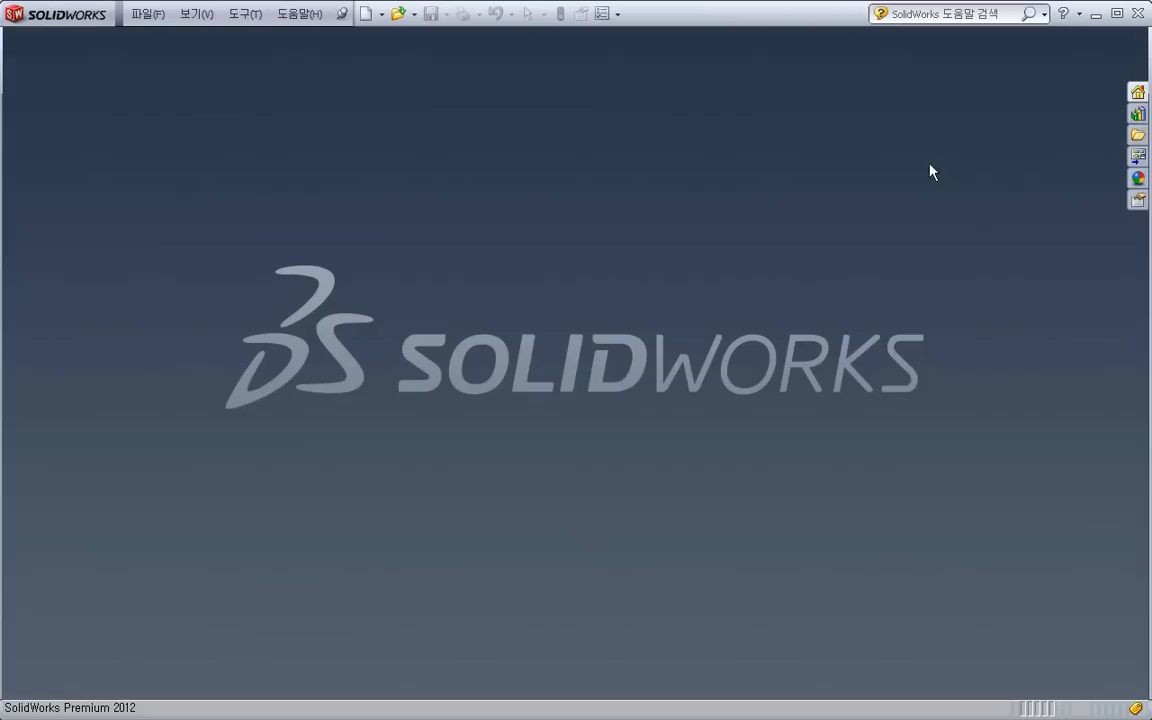
{"action": "key", "text": "alt+Tab"}
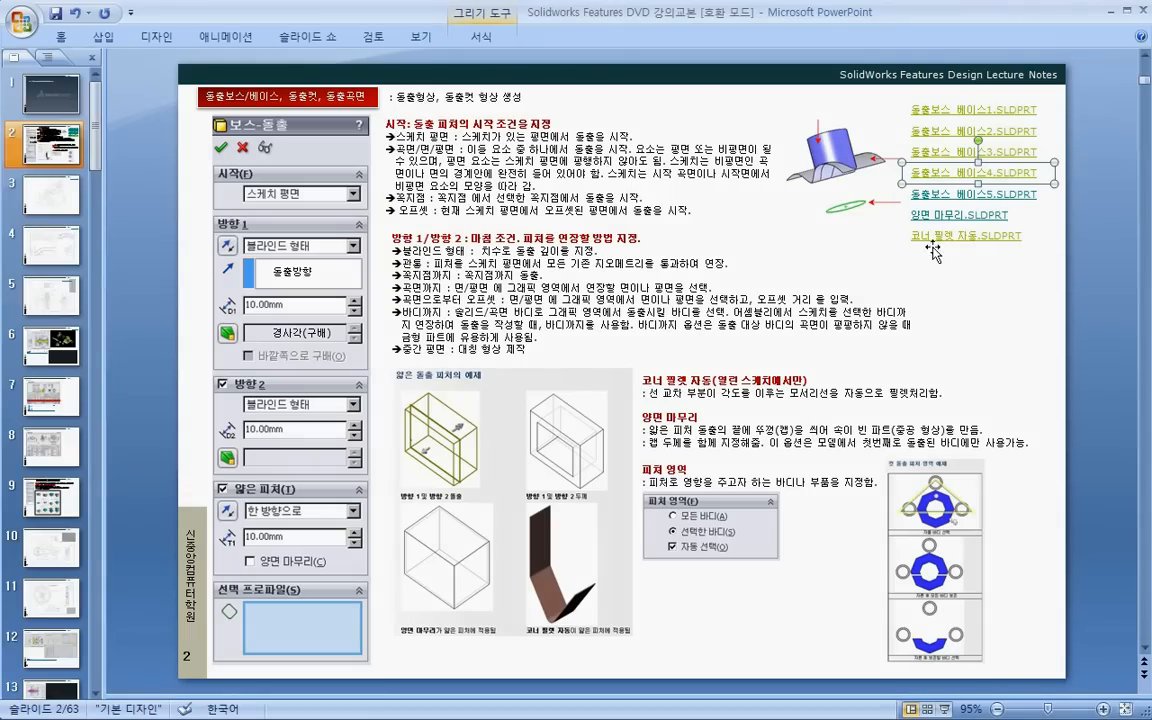
{"action": "right_click", "coordinate": [948, 199]}
{"action": "left_click", "coordinate": [965, 437]}
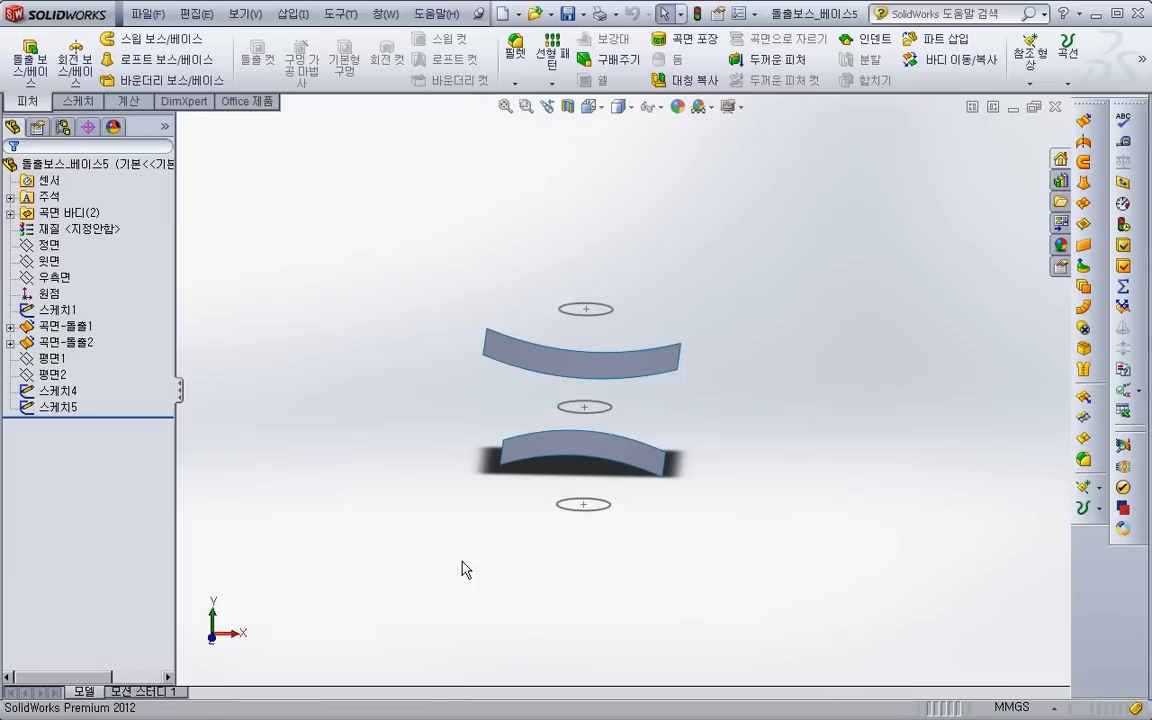
{"action": "middle_click_drag", "start_coordinate": [476, 535], "coordinate": [581, 362]}
{"action": "left_click", "coordinate": [581, 360]}
{"action": "left_click", "coordinate": [800, 450]}
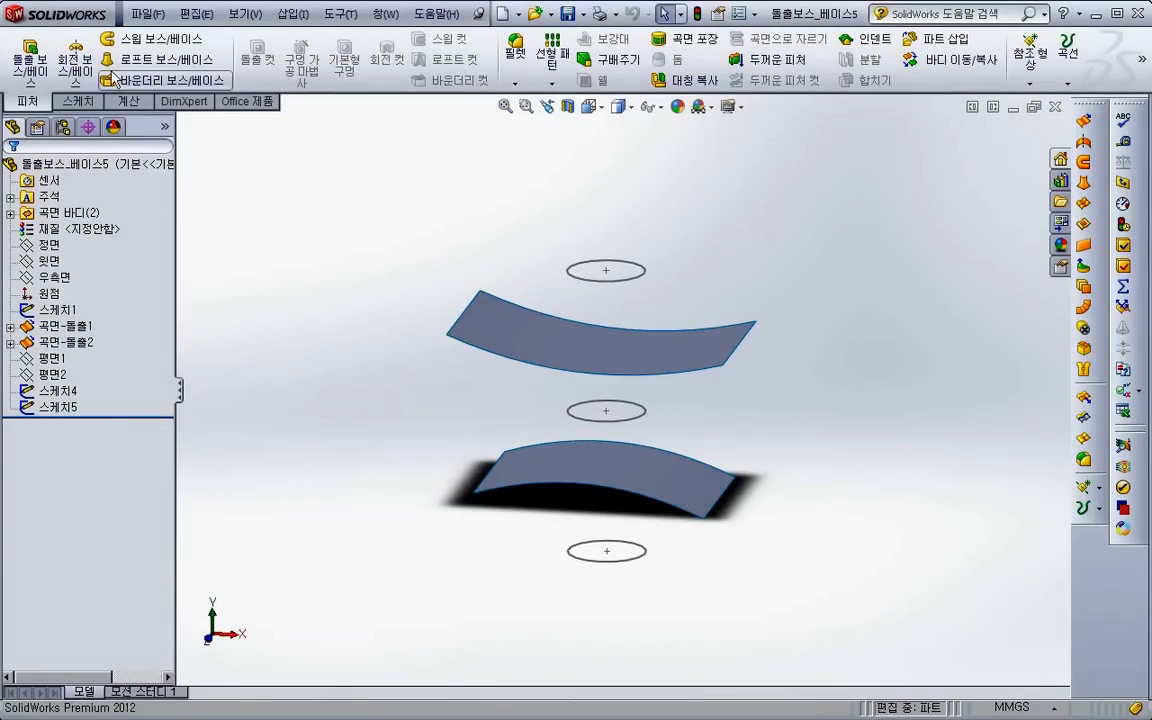
- Try a boss extrusion of the uppermost circle, reversed downward with the end condition up to the lower curved surface
{"action": "left_click", "coordinate": [36, 58]}
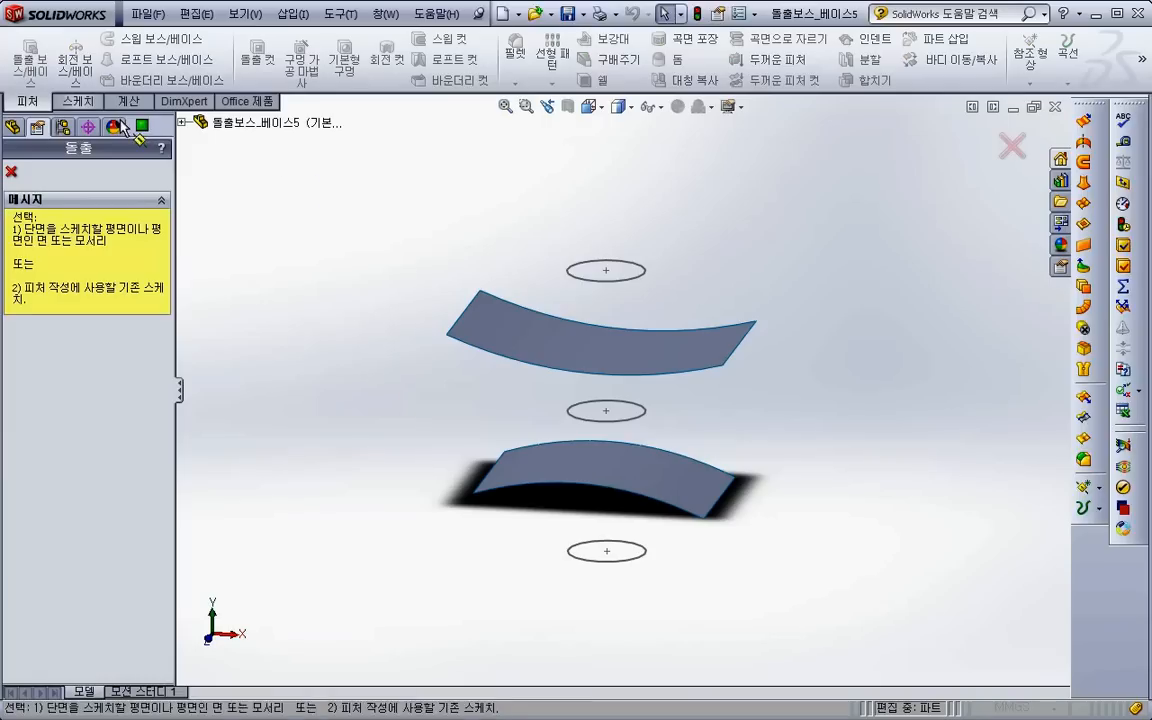
{"action": "left_click", "coordinate": [600, 279]}
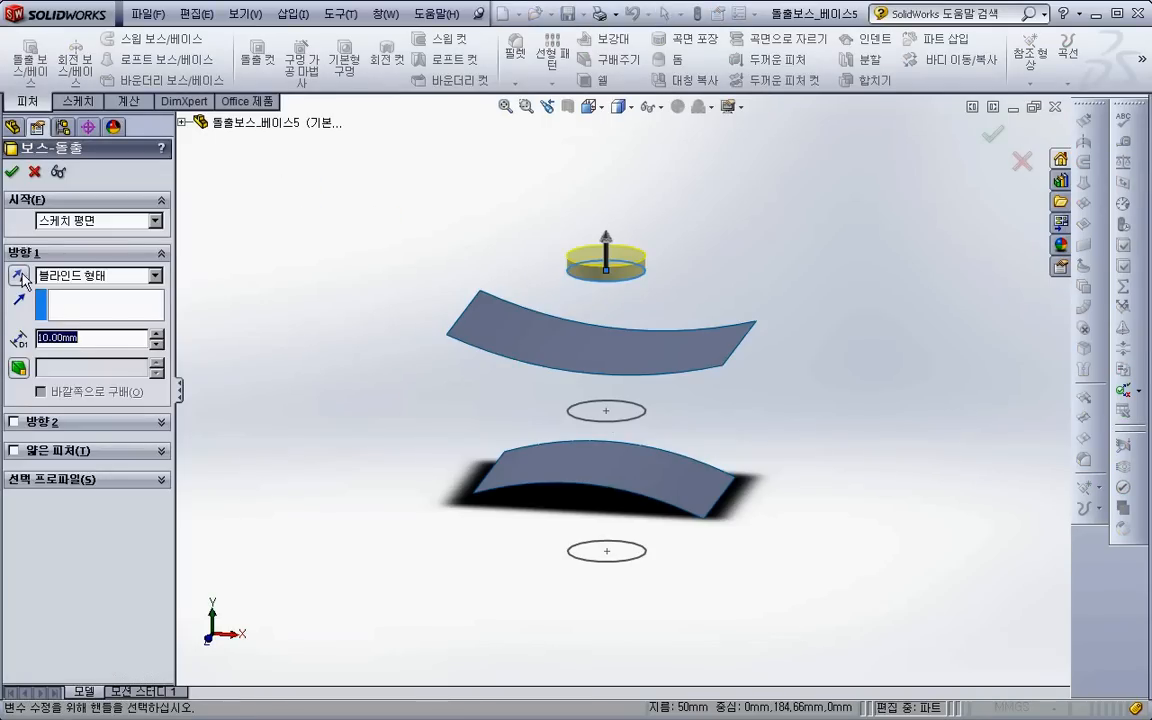
{"action": "left_click", "coordinate": [25, 279]}
{"action": "left_click", "coordinate": [88, 284]}
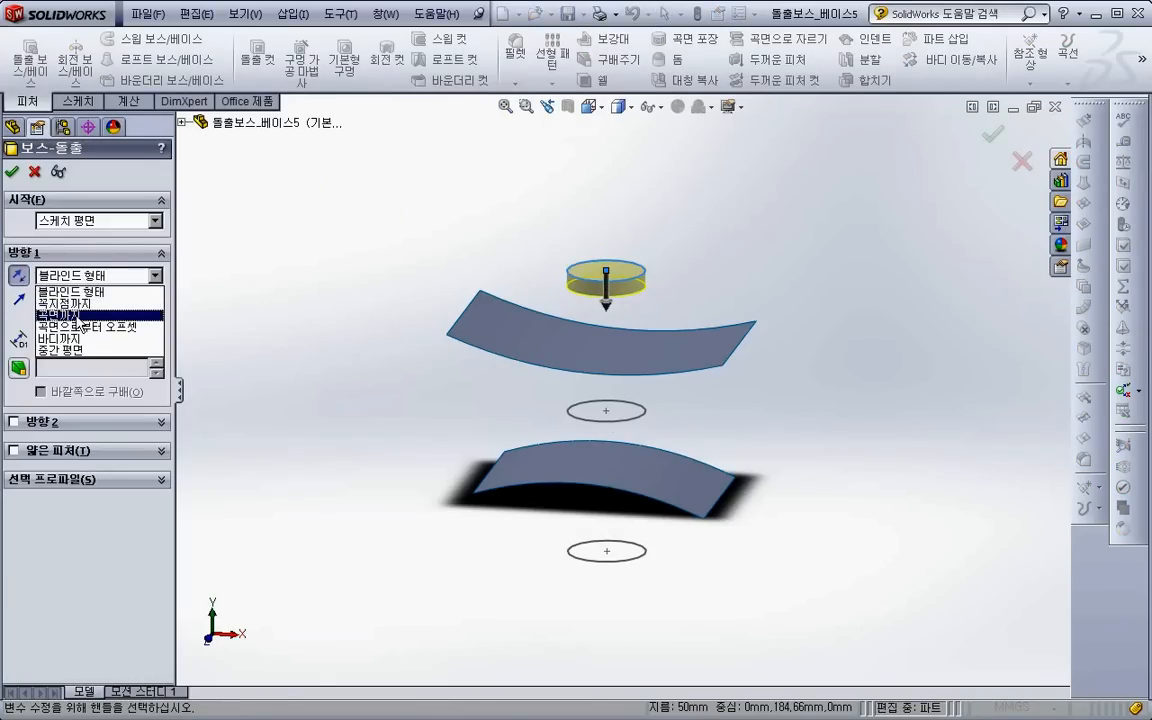
{"action": "left_click", "coordinate": [80, 314]}
{"action": "left_click", "coordinate": [574, 477]}
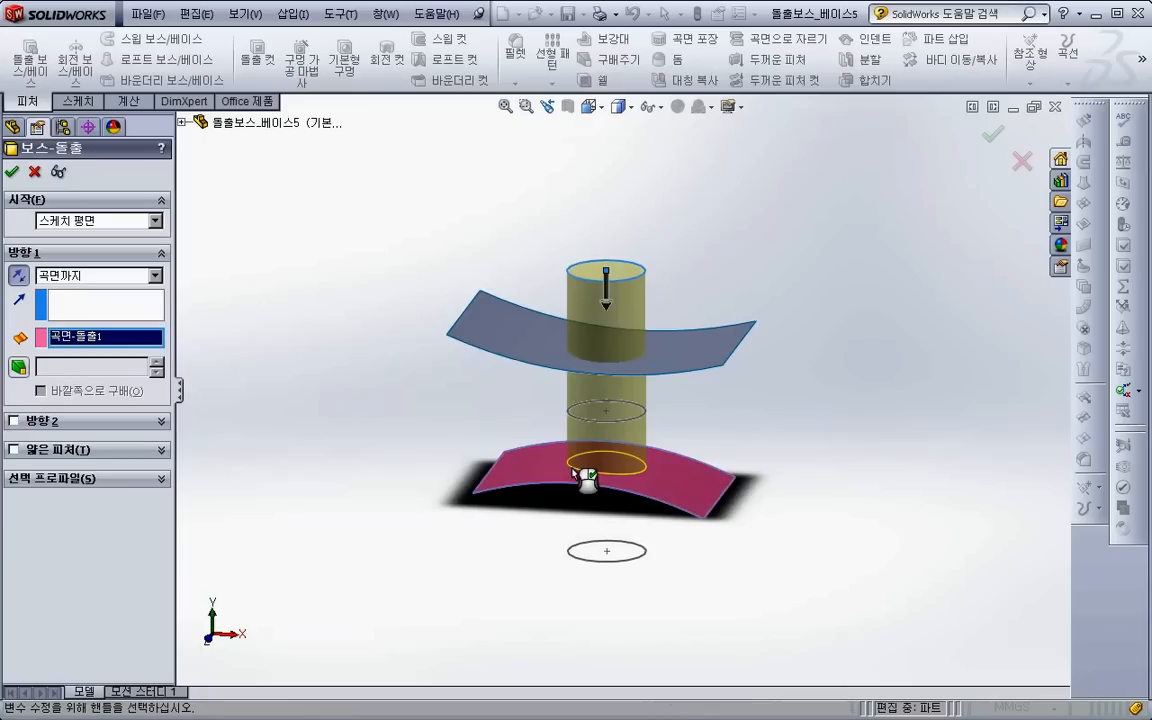
{"action": "left_click", "coordinate": [14, 424]}
{"action": "left_click", "coordinate": [15, 423]}
- Try starting the boss extrusion from the upper curved surface, and cancel the feature
{"action": "left_click", "coordinate": [74, 221]}
{"action": "left_click", "coordinate": [88, 249]}
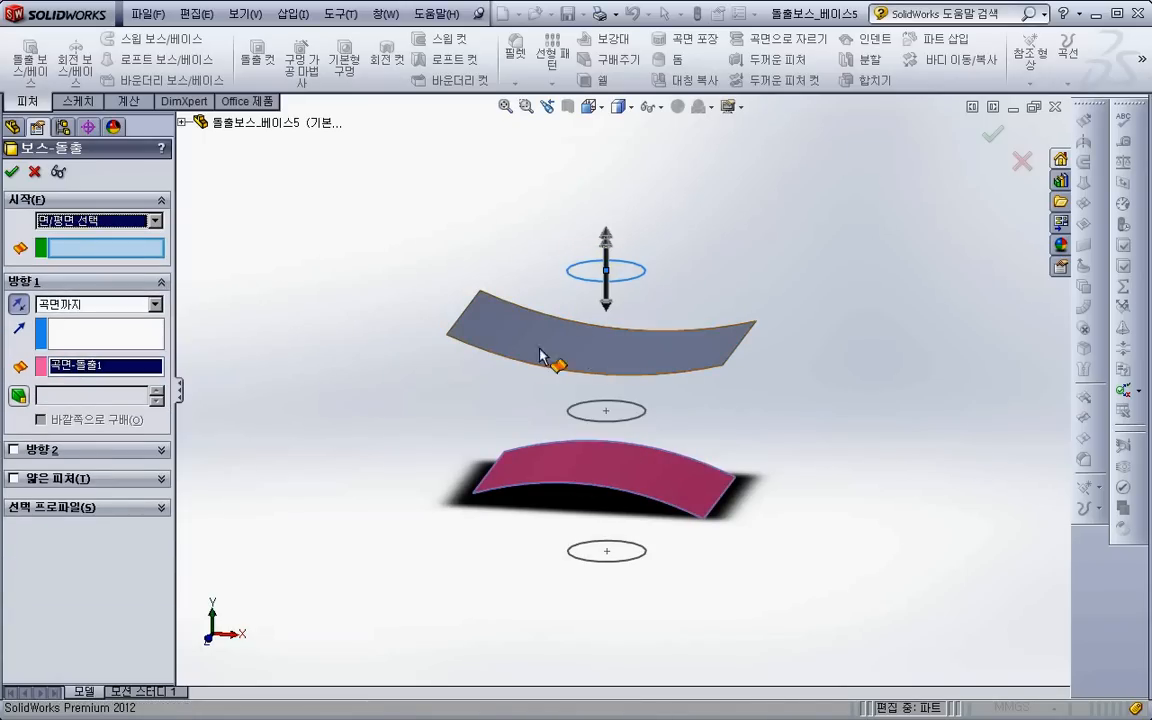
{"action": "left_click", "coordinate": [627, 365]}
{"action": "scroll", "coordinate": [635, 430], "scroll_direction": "down", "scroll_amount": 2}
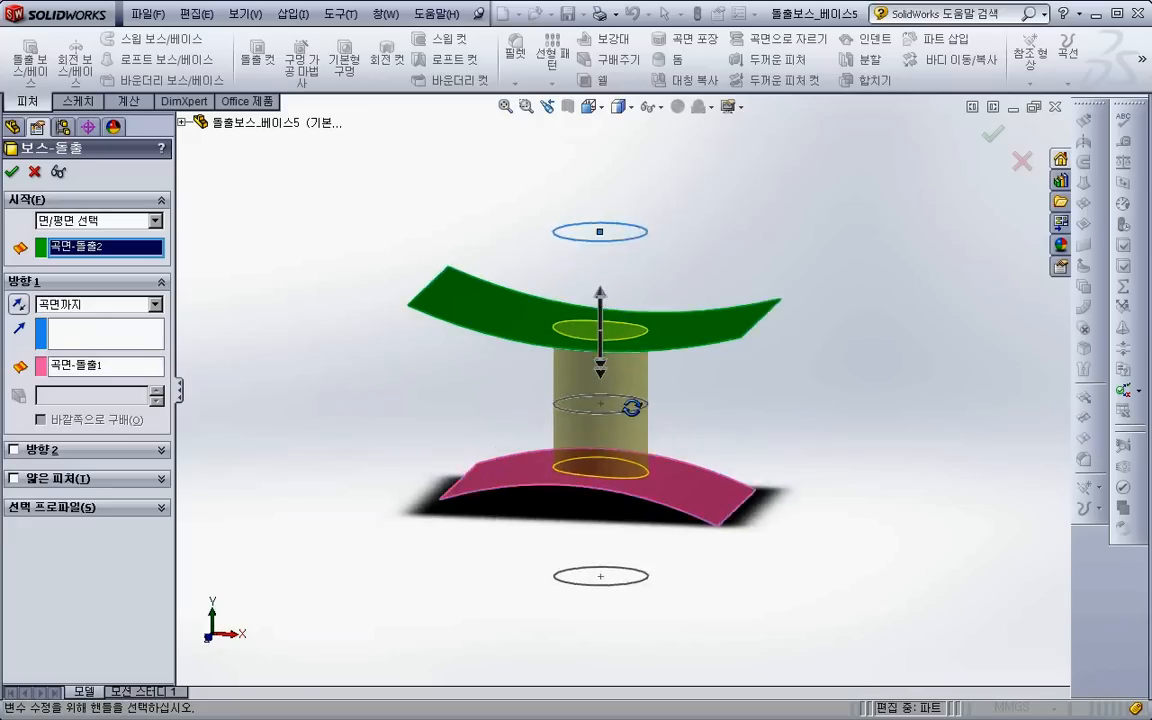
{"action": "middle_click_drag", "start_coordinate": [631, 413], "coordinate": [643, 419]}
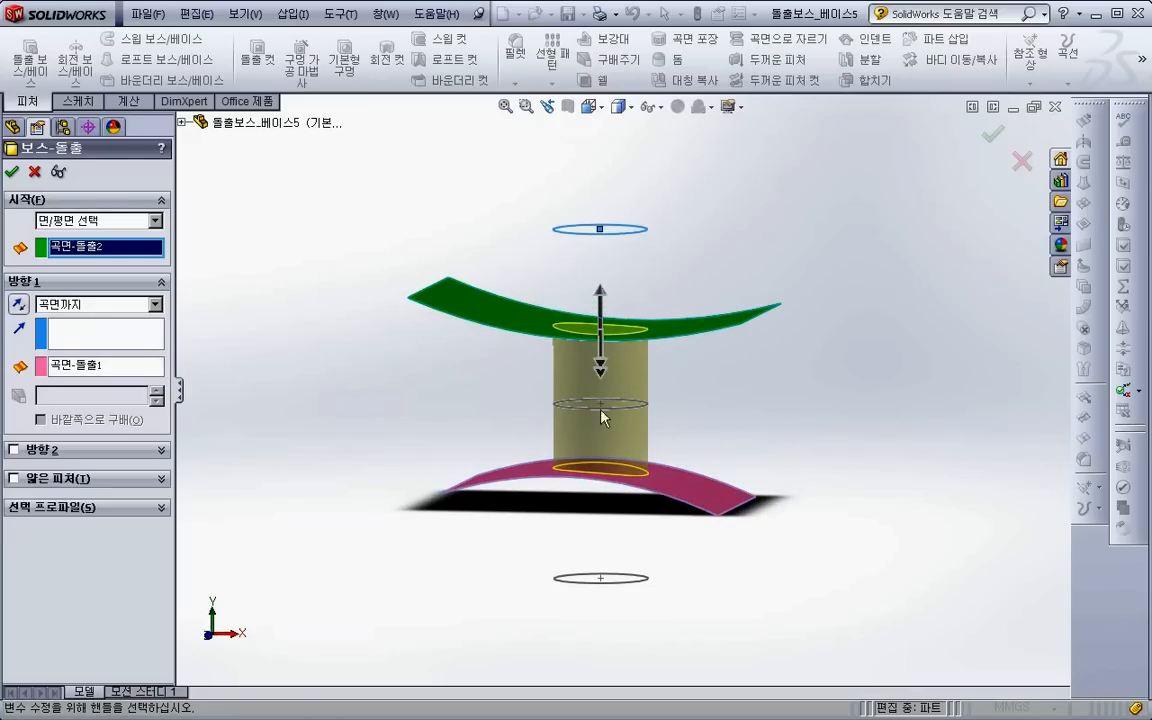
{"action": "left_click", "coordinate": [35, 173]}
- Begin a surface extrusion of the uppermost circle, reversed downward and starting from the upper curved surface
{"action": "left_click", "coordinate": [1081, 124]}
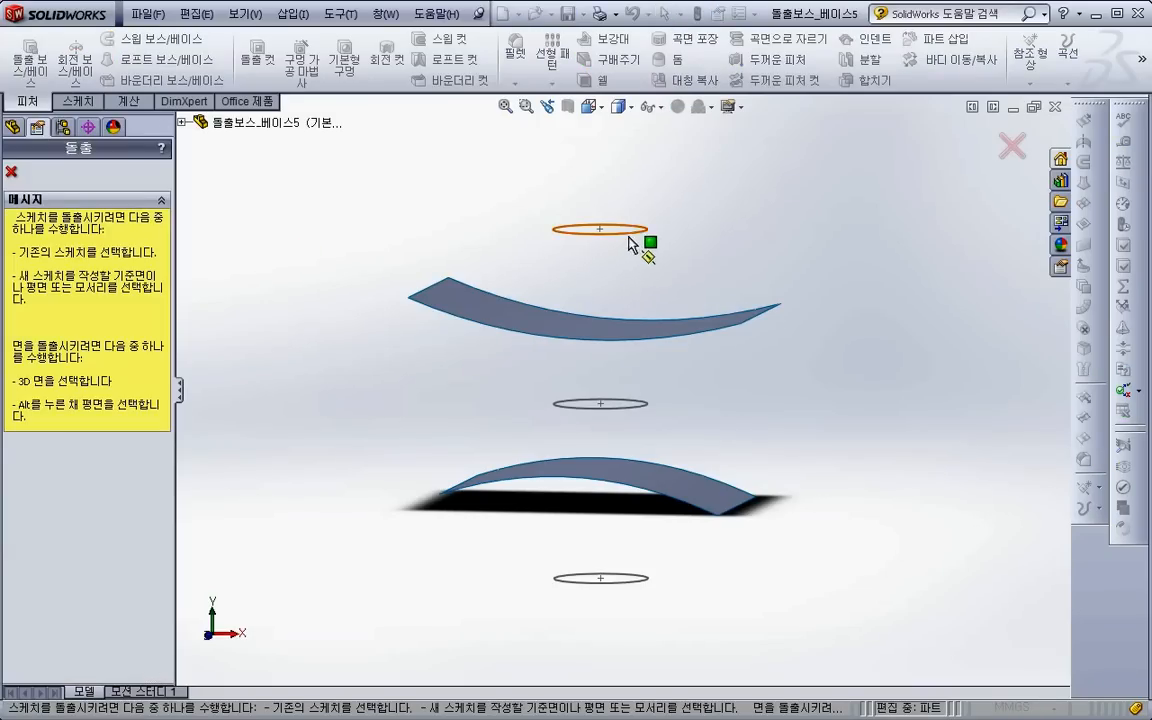
{"action": "left_click", "coordinate": [631, 244]}
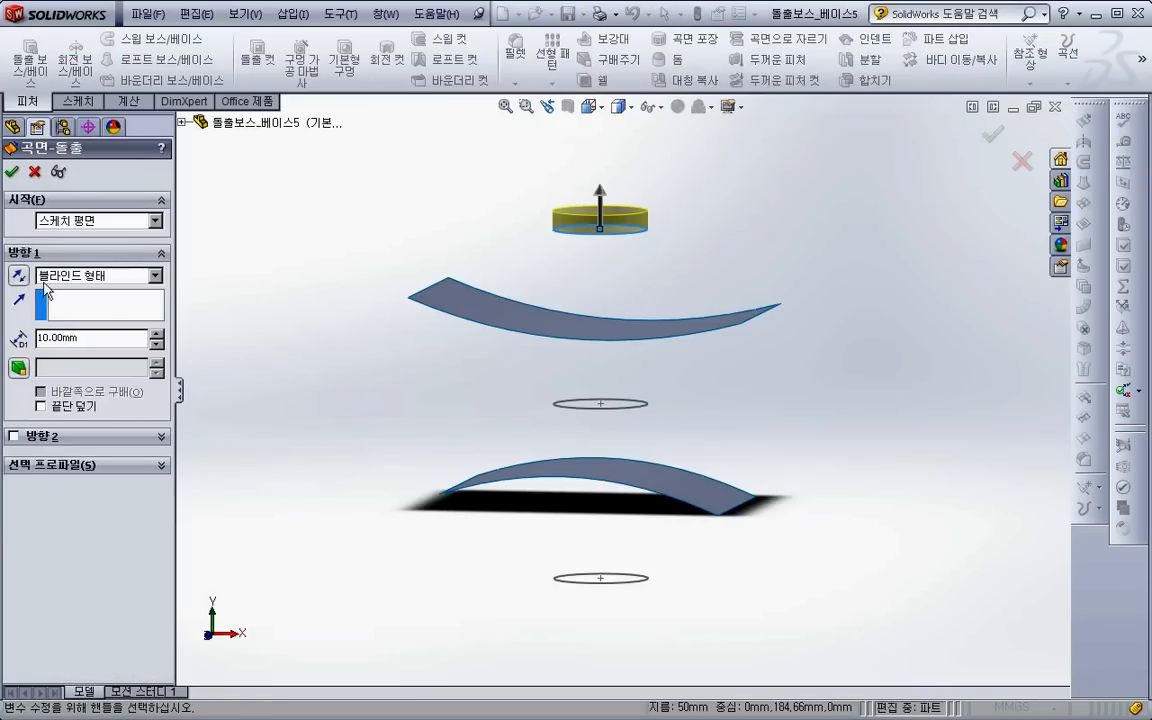
{"action": "left_click", "coordinate": [18, 278]}
{"action": "left_click", "coordinate": [100, 220]}
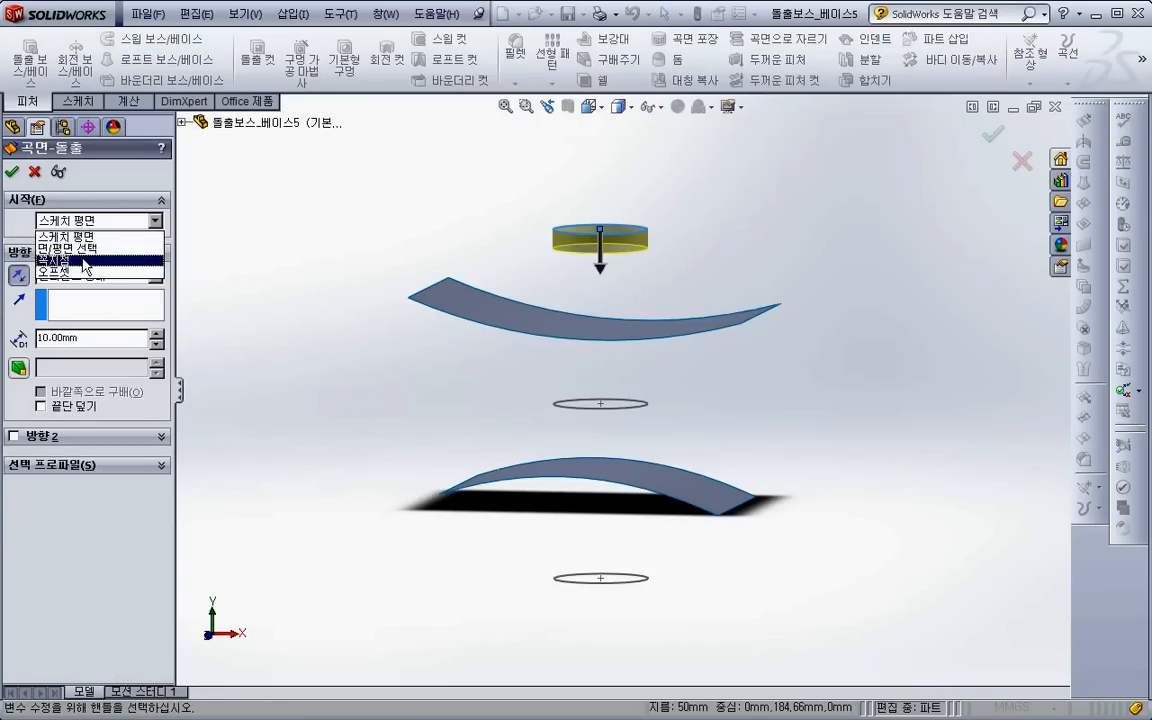
{"action": "left_click", "coordinate": [88, 248]}
{"action": "left_click", "coordinate": [515, 324]}
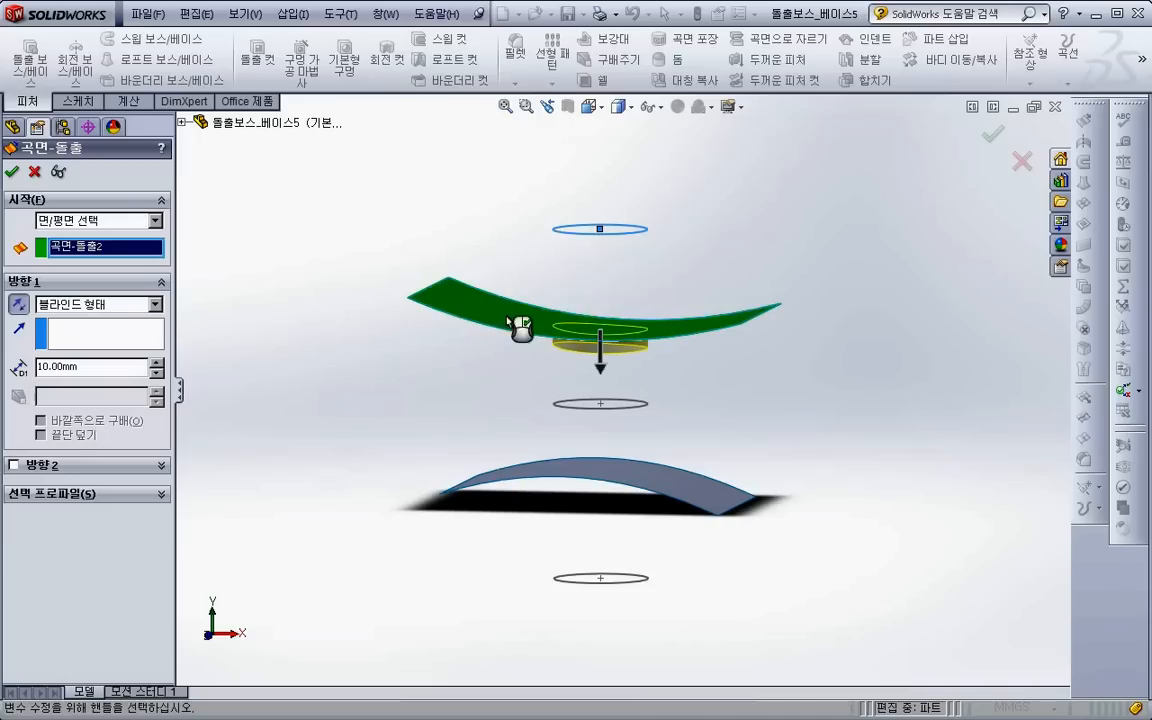
- End the surface extrusion at the lower curved surface using the up-to-surface condition, and accept it
{"action": "left_click", "coordinate": [72, 306]}
{"action": "left_click", "coordinate": [80, 348]}
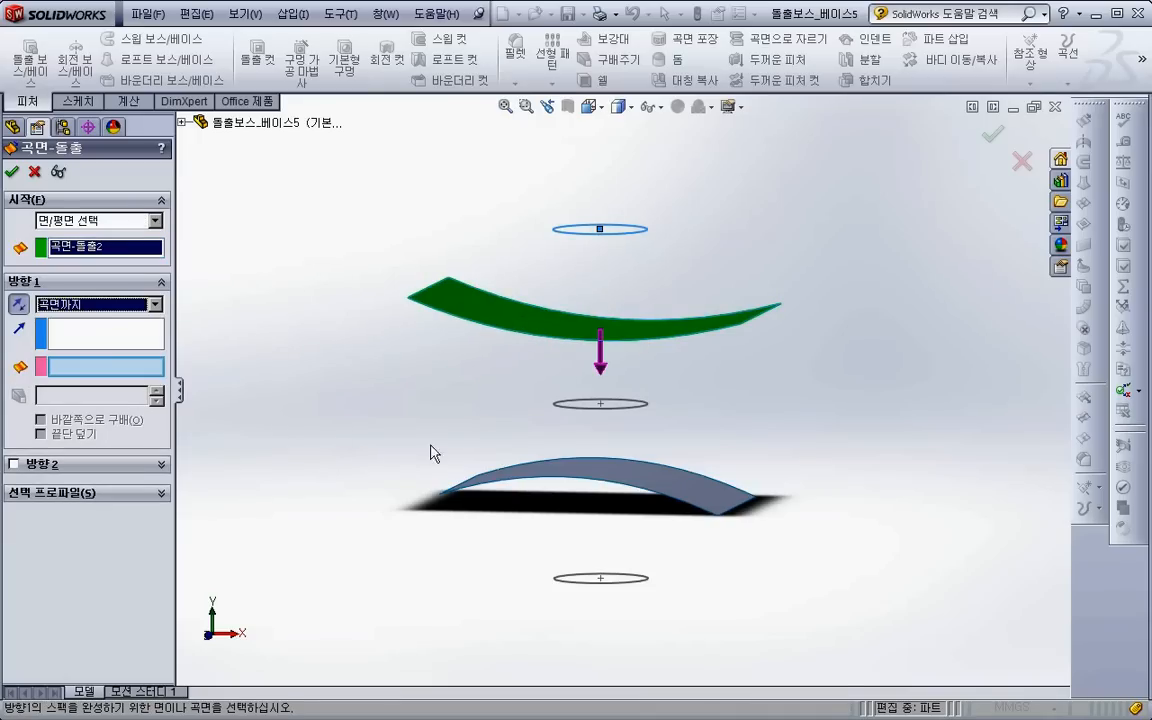
{"action": "left_click", "coordinate": [588, 468]}
{"action": "middle_click_drag", "start_coordinate": [591, 512], "coordinate": [580, 556]}
{"action": "left_click", "coordinate": [12, 171]}
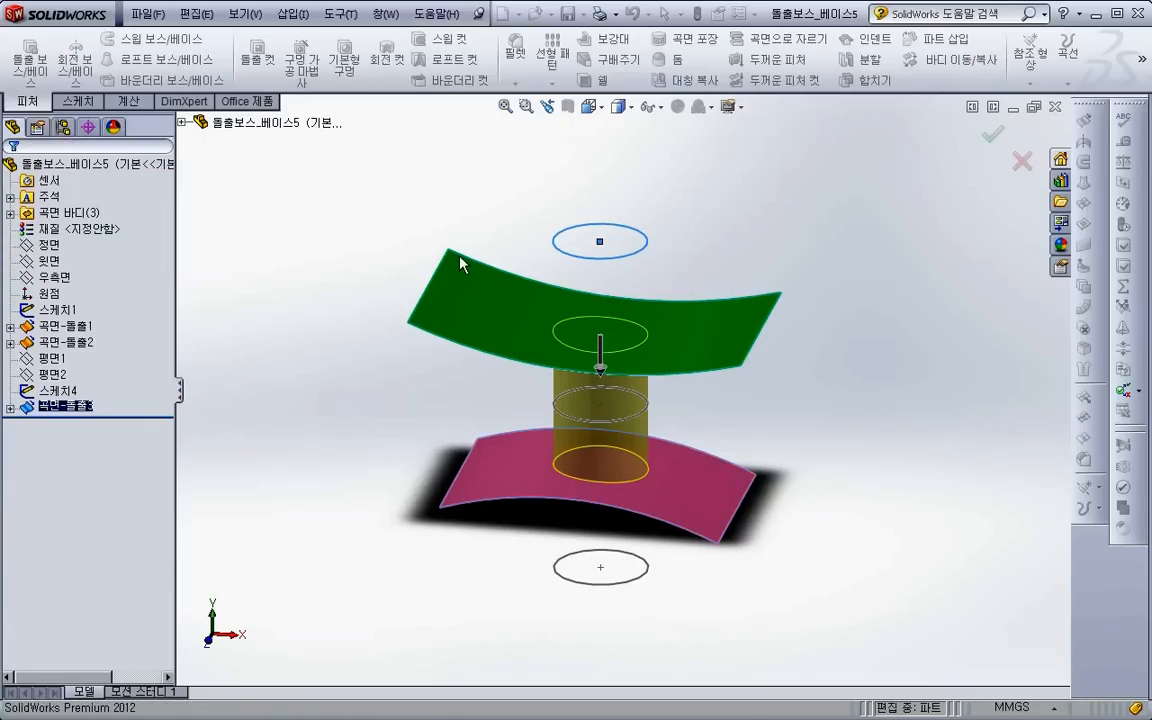
- Examine the hollow surface extrusion between the curved surfaces in a front plane section view, and cancel the section
{"action": "left_click", "coordinate": [568, 107]}
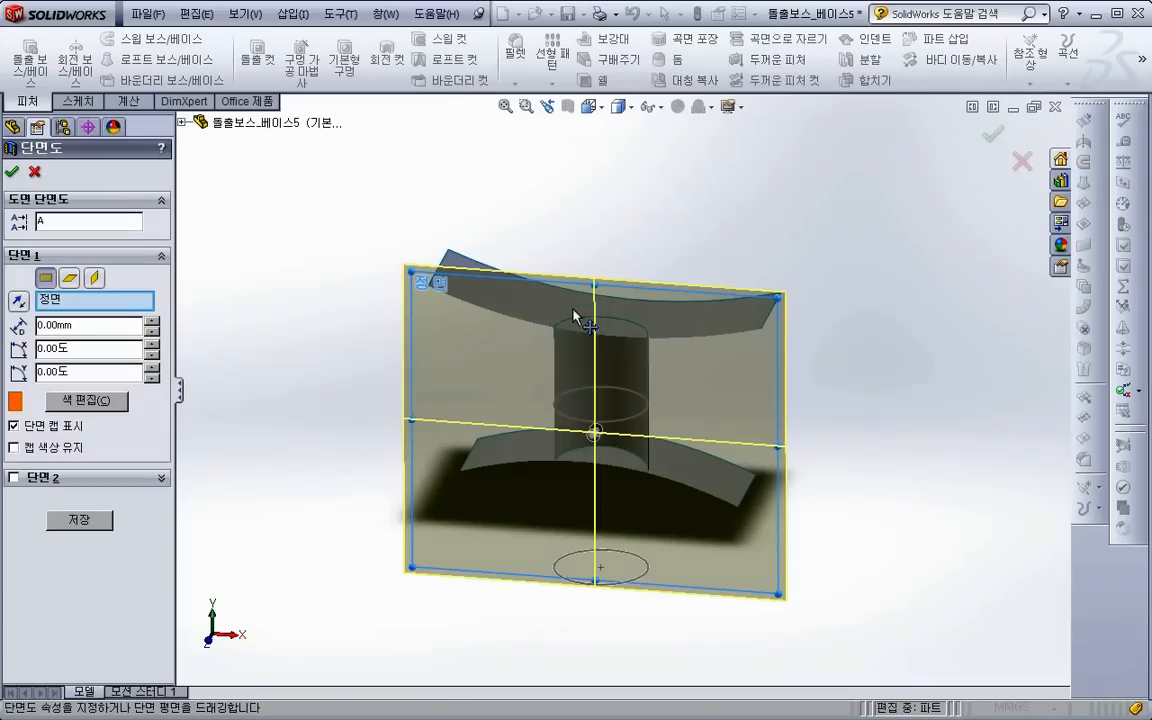
{"action": "mouse_move", "coordinate": [593, 437]}
{"action": "left_mouse_down"}
{"action": "mouse_move", "coordinate": [599, 428]}
{"action": "mouse_move", "coordinate": [586, 443]}
{"action": "mouse_move", "coordinate": [605, 424]}
{"action": "left_mouse_up"}
{"action": "scroll", "coordinate": [605, 417], "scroll_direction": "down", "scroll_amount": 4}
{"action": "middle_click_drag", "start_coordinate": [605, 417], "coordinate": [586, 402]}
{"action": "scroll", "coordinate": [586, 402], "scroll_direction": "up", "scroll_amount": 3}
{"action": "left_click", "coordinate": [34, 172]}
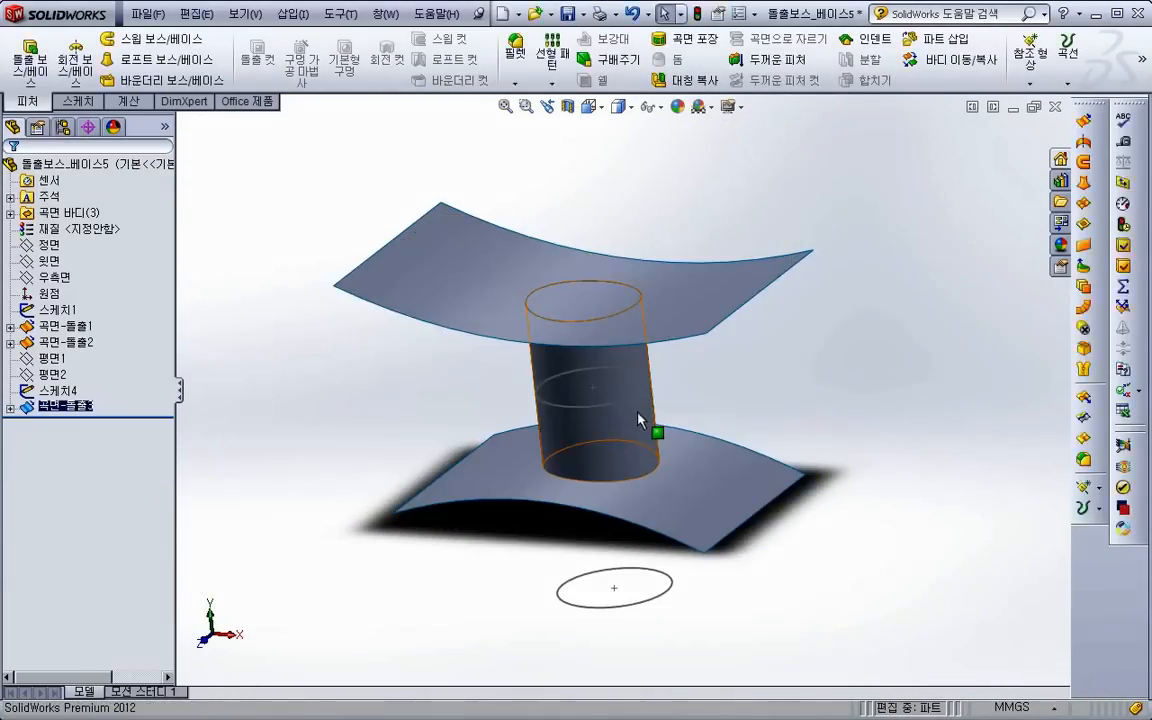
- Delete the surface extrusion between the two curved surfaces while keeping its sketch
{"action": "scroll", "coordinate": [573, 370], "scroll_direction": "up", "scroll_amount": 2}
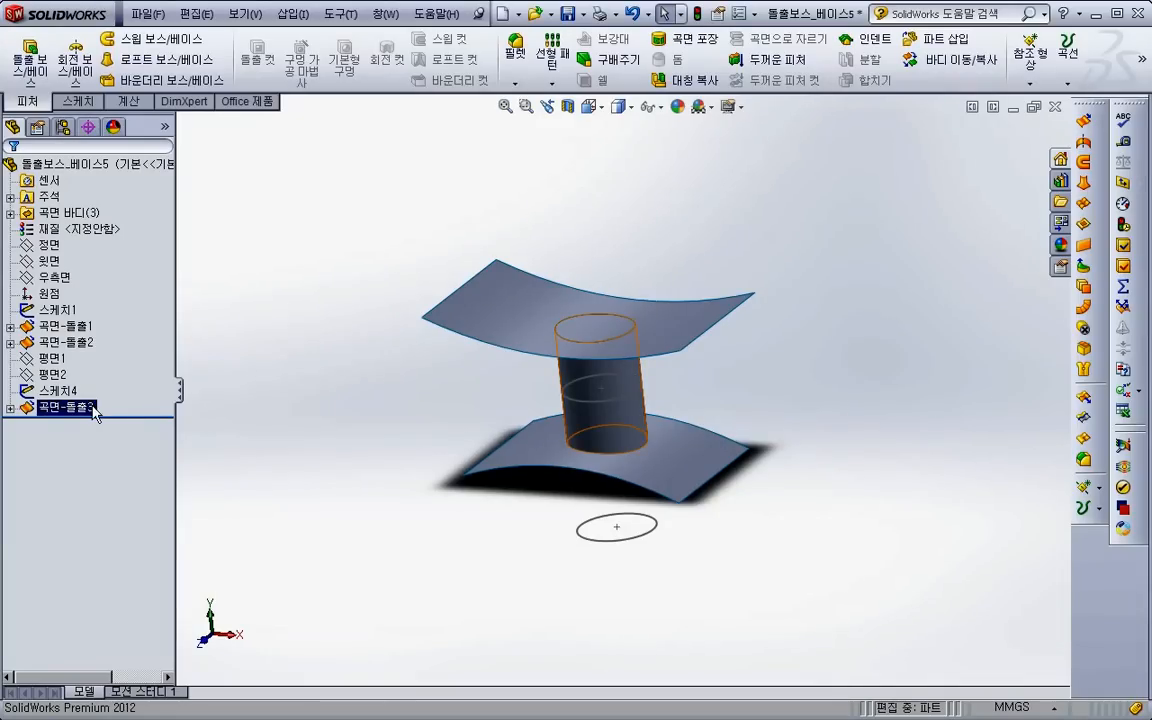
{"action": "left_click", "coordinate": [172, 406]}
{"action": "key", "text": "Delete"}
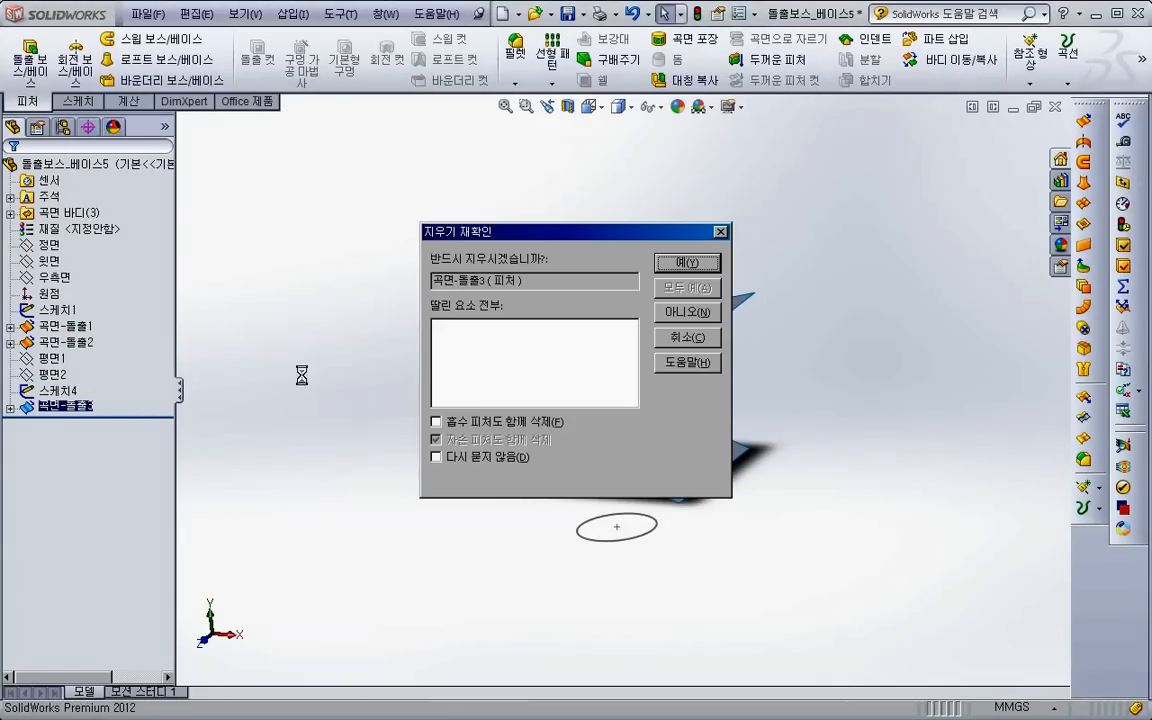
{"action": "key", "text": "Return"}
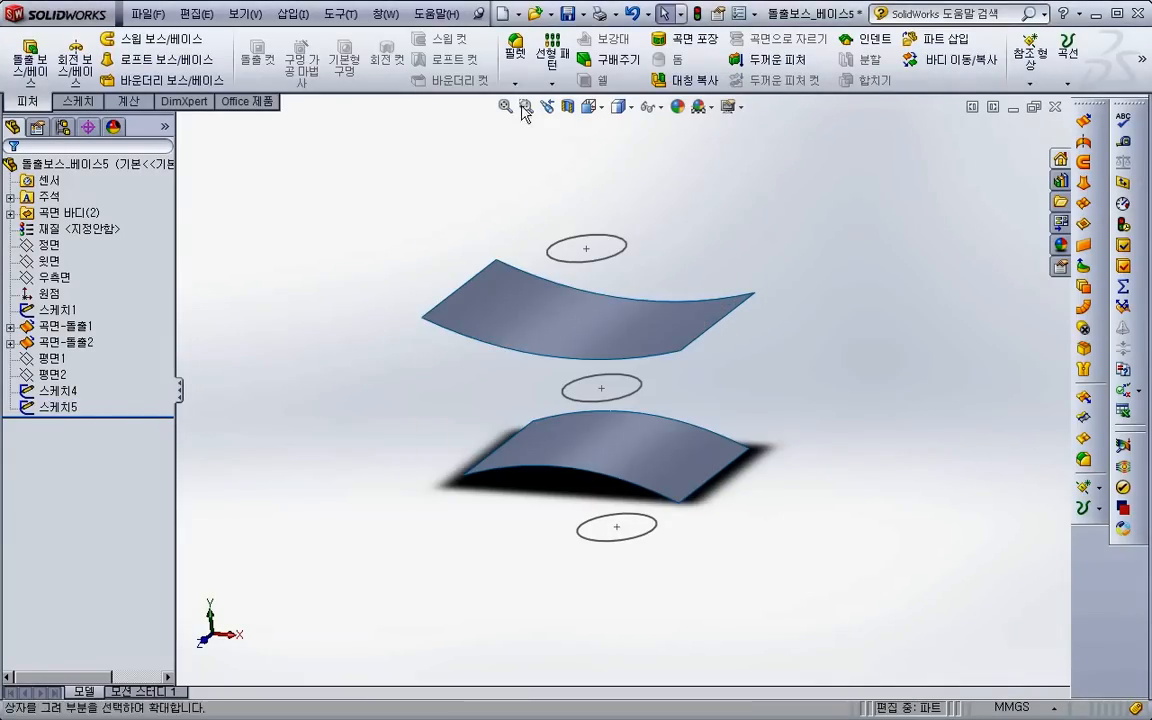
- Try a boss extrusion of the middle circle, ending at the upper curved surface in direction 1
{"action": "left_click", "coordinate": [30, 60]}
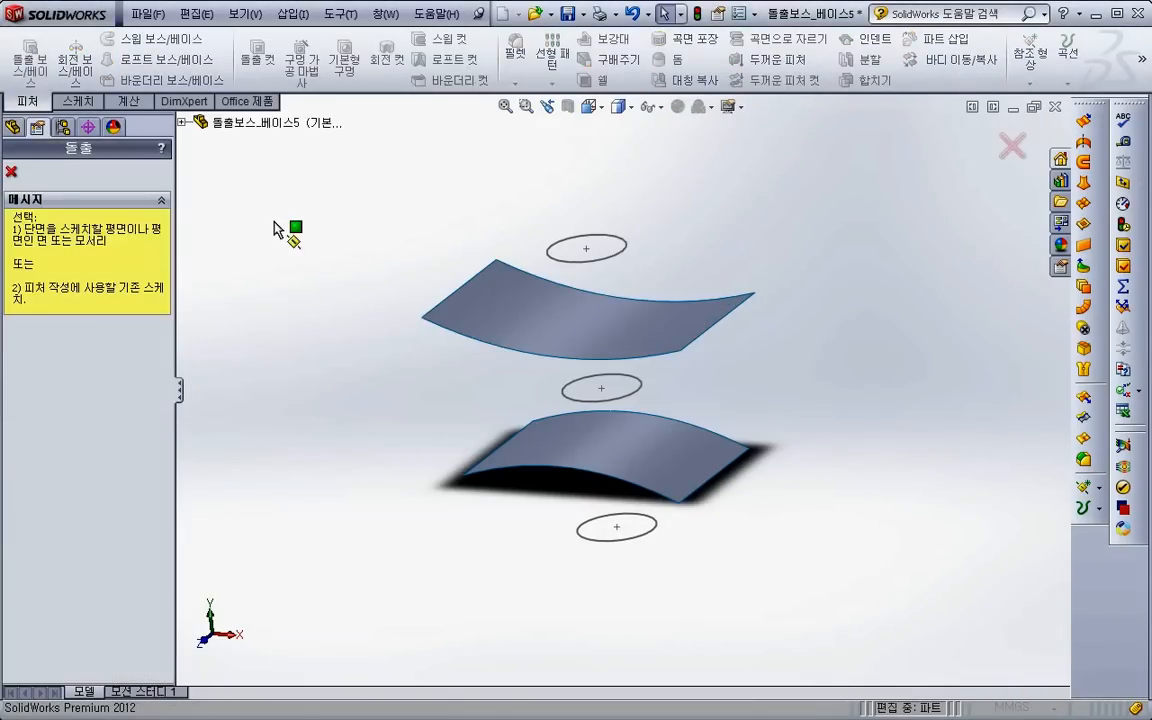
{"action": "left_click", "coordinate": [627, 399]}
{"action": "left_click", "coordinate": [76, 276]}
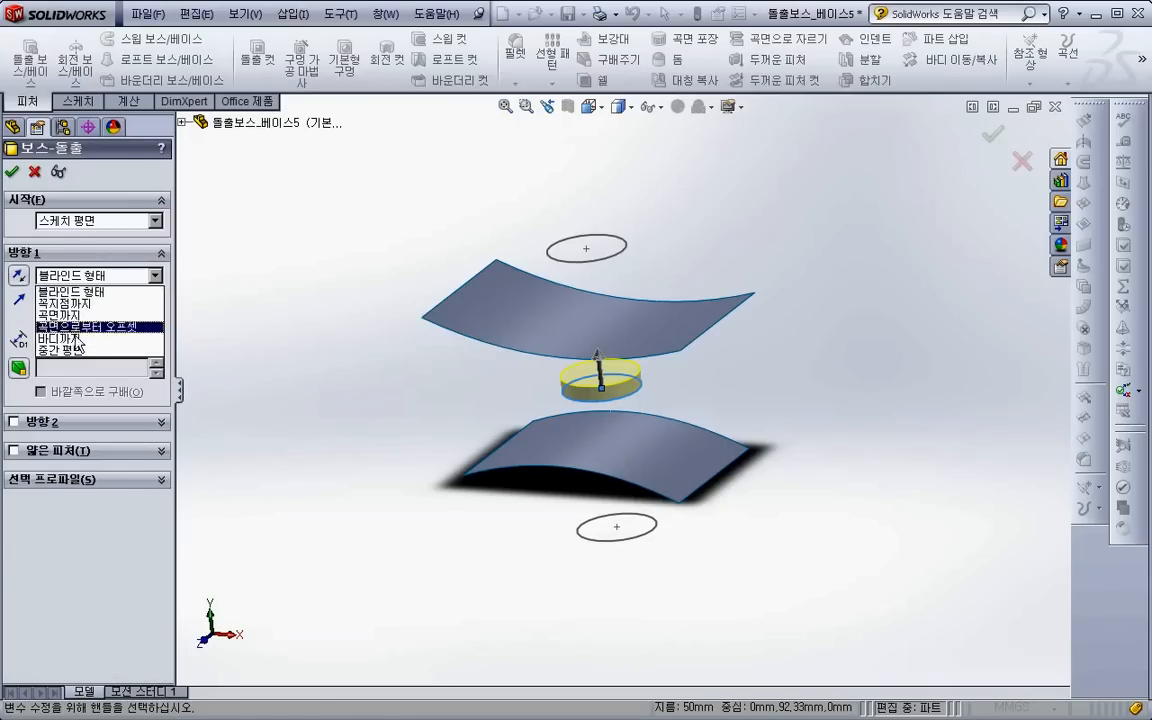
{"action": "left_click", "coordinate": [75, 323]}
{"action": "left_click", "coordinate": [513, 340]}
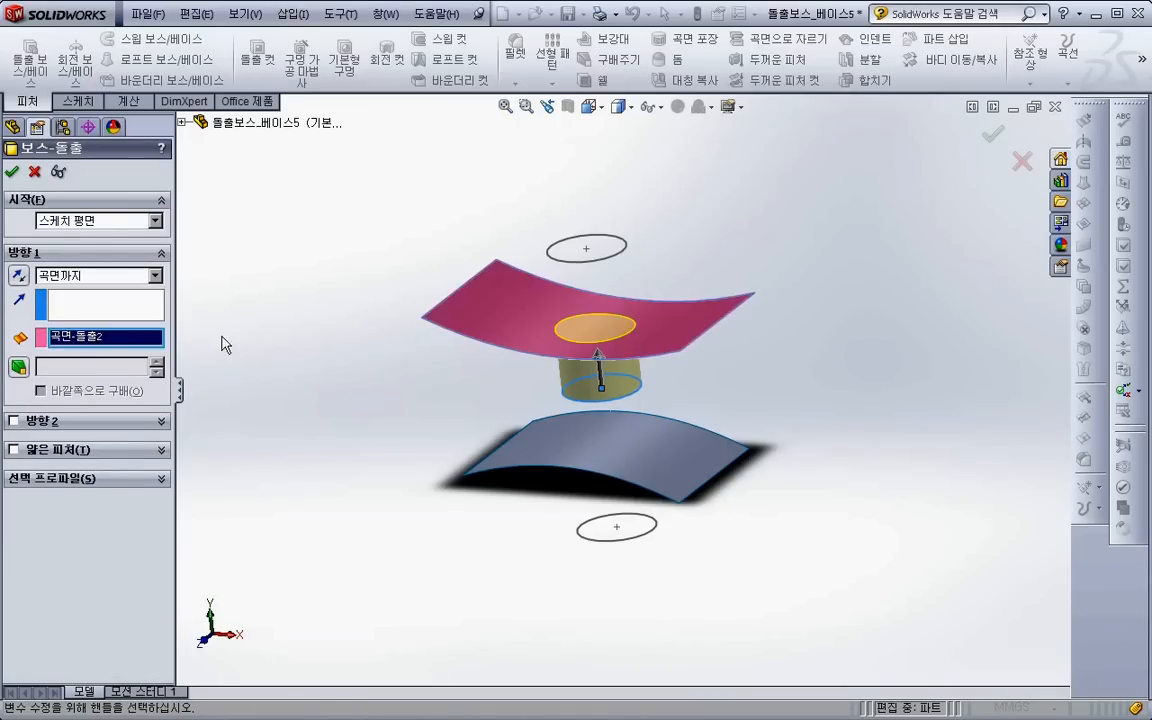
- Try adding direction 2 up to the lower curved surface, and cancel the boss extrusion
{"action": "left_click", "coordinate": [13, 422]}
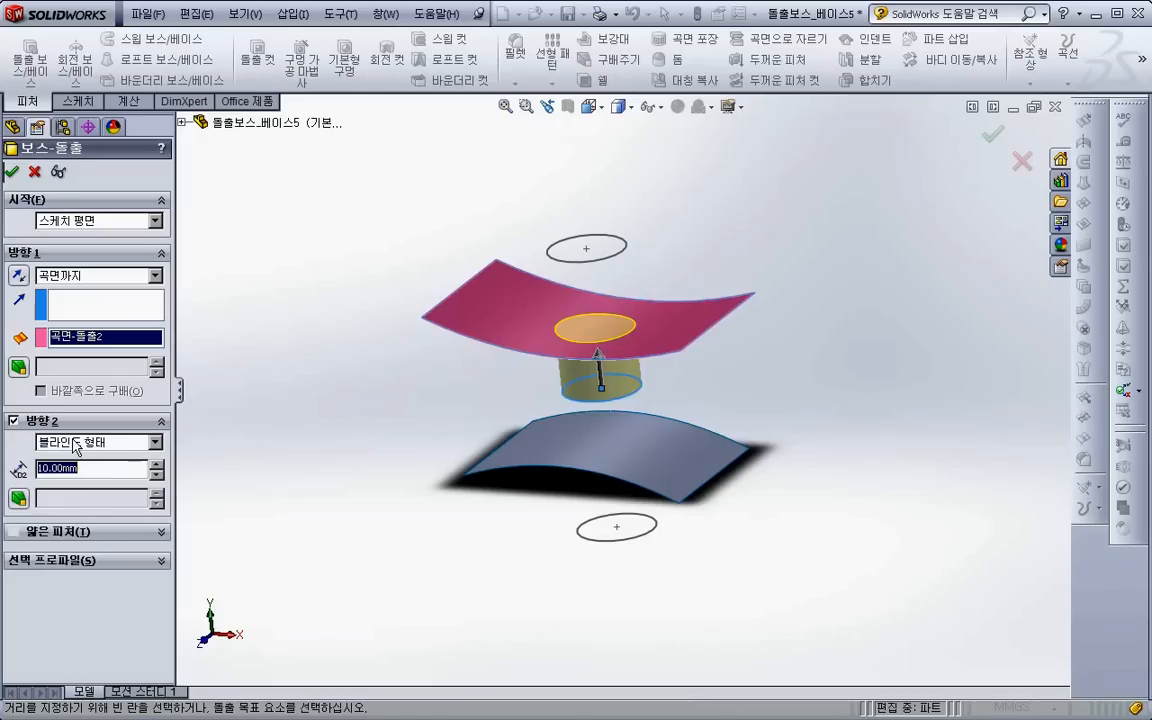
{"action": "left_click", "coordinate": [95, 441]}
{"action": "left_click", "coordinate": [75, 488]}
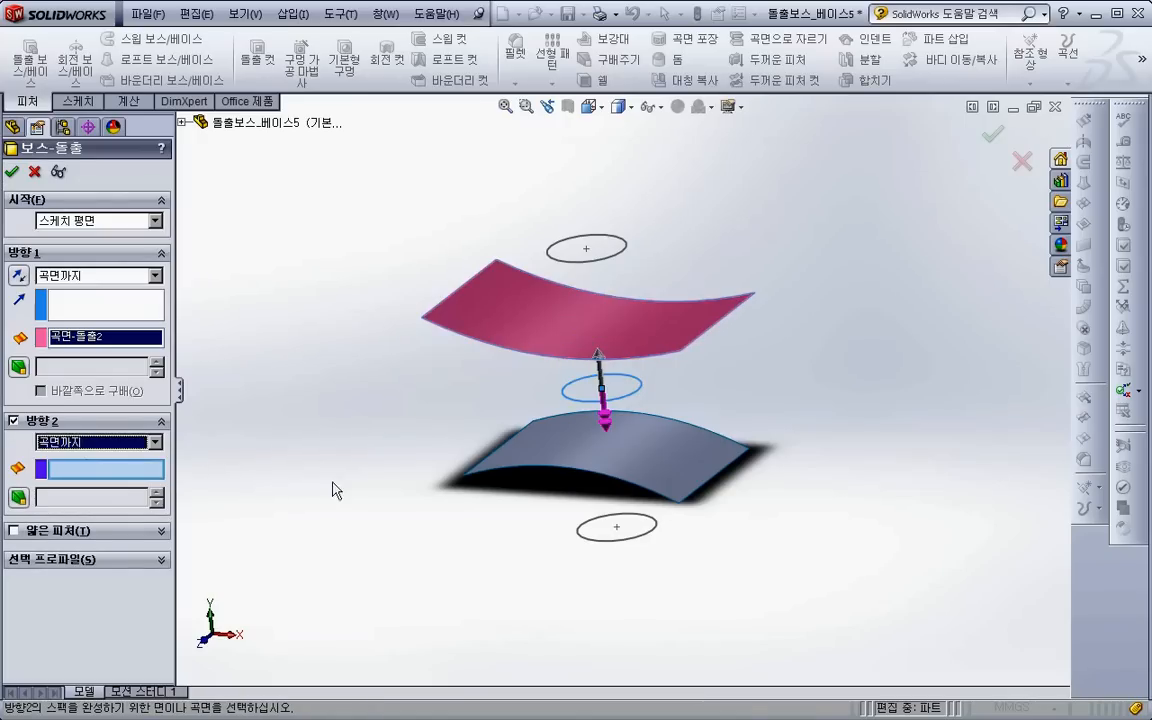
{"action": "left_click", "coordinate": [612, 462]}
{"action": "middle_click_drag", "start_coordinate": [316, 463], "coordinate": [339, 423]}
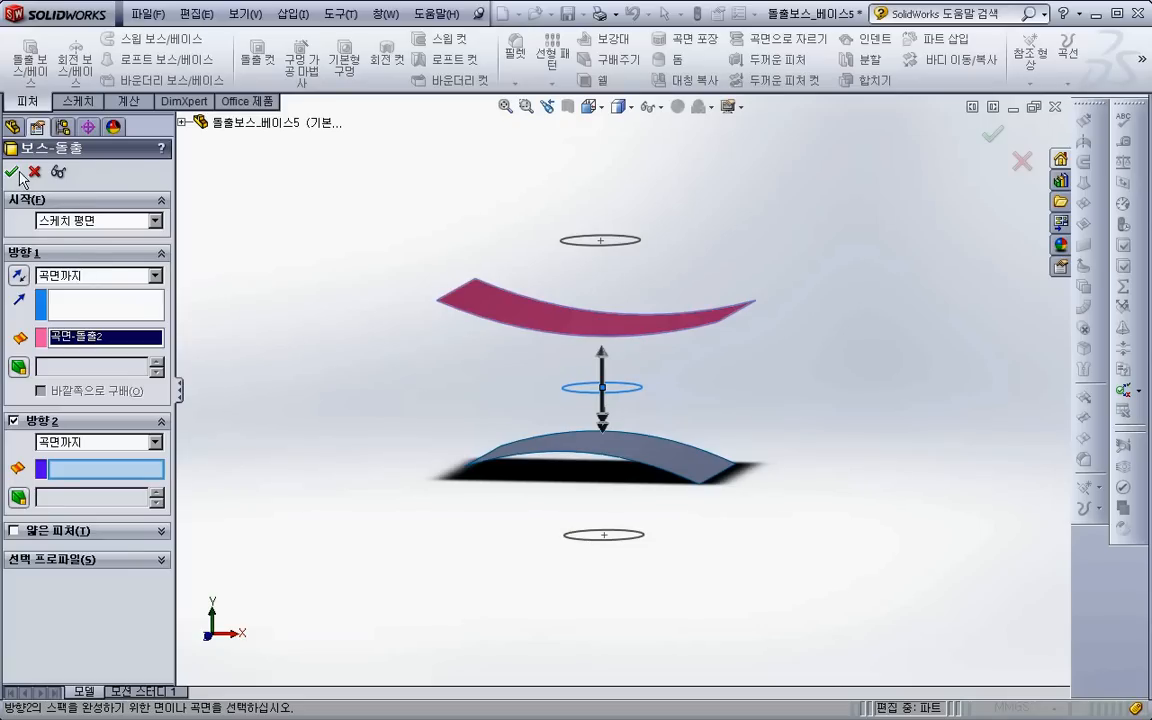
{"action": "middle_click_drag", "start_coordinate": [440, 378], "coordinate": [400, 358]}
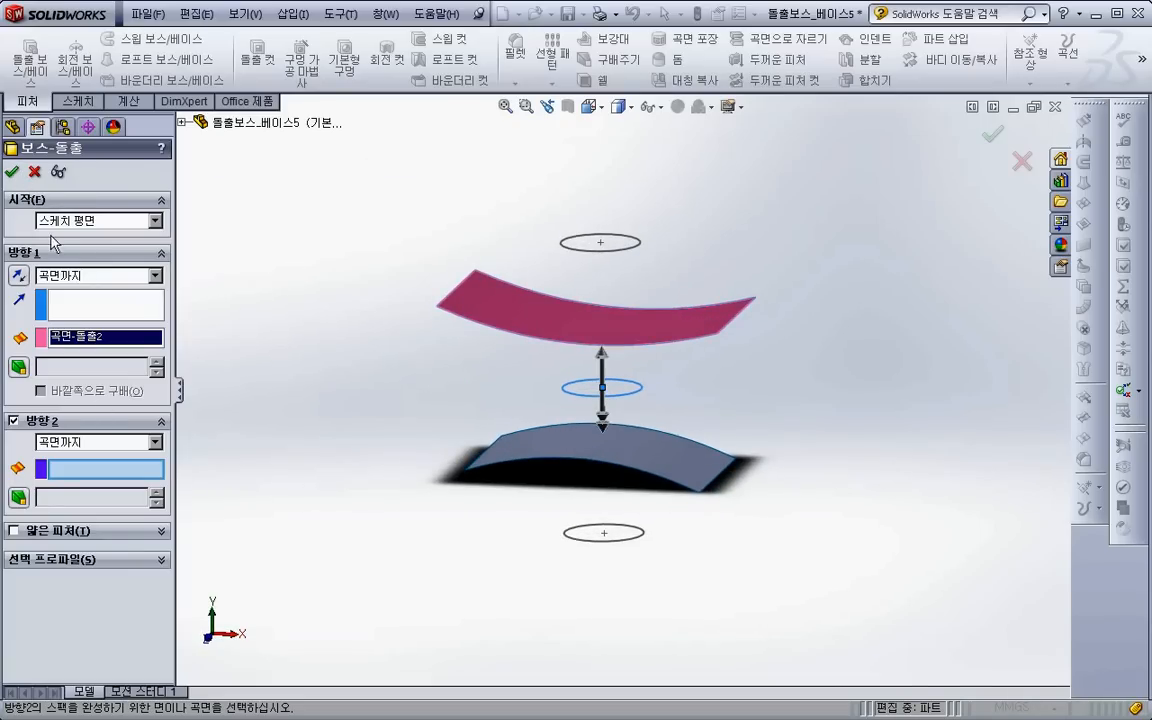
{"action": "left_click", "coordinate": [34, 172]}
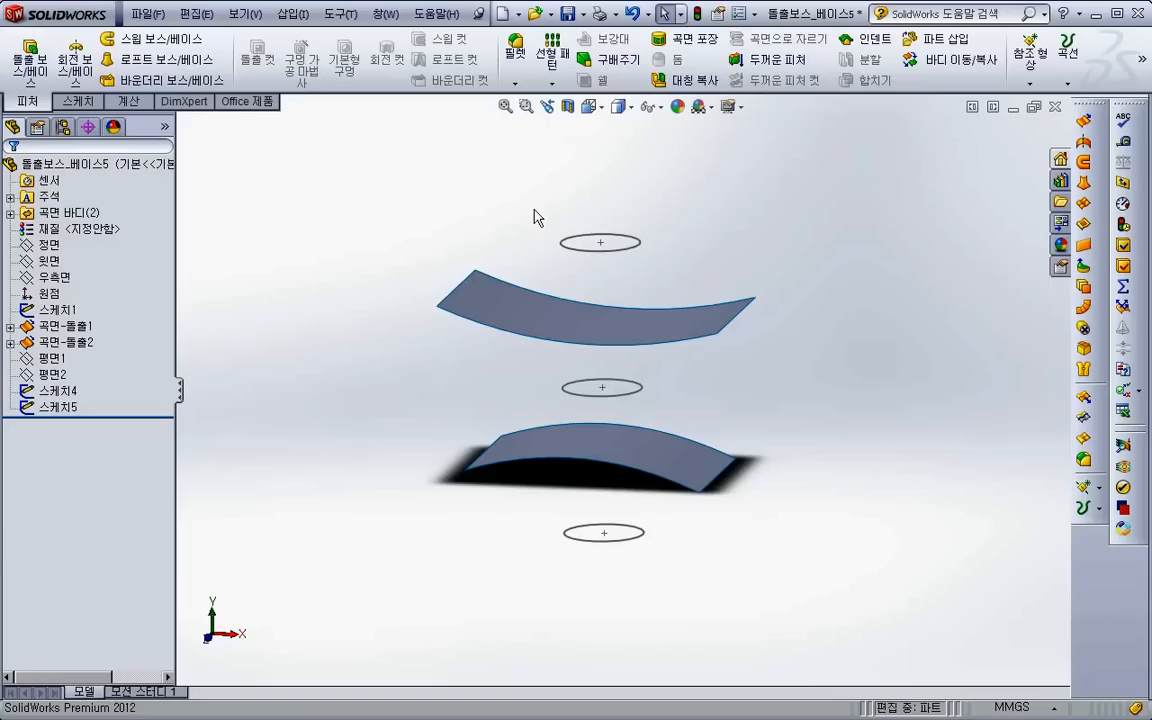
- Start a boss extrusion of the middle circle, ending up to the upper curved surface in direction 1
{"action": "left_click", "coordinate": [28, 58]}
{"action": "left_click", "coordinate": [600, 389]}
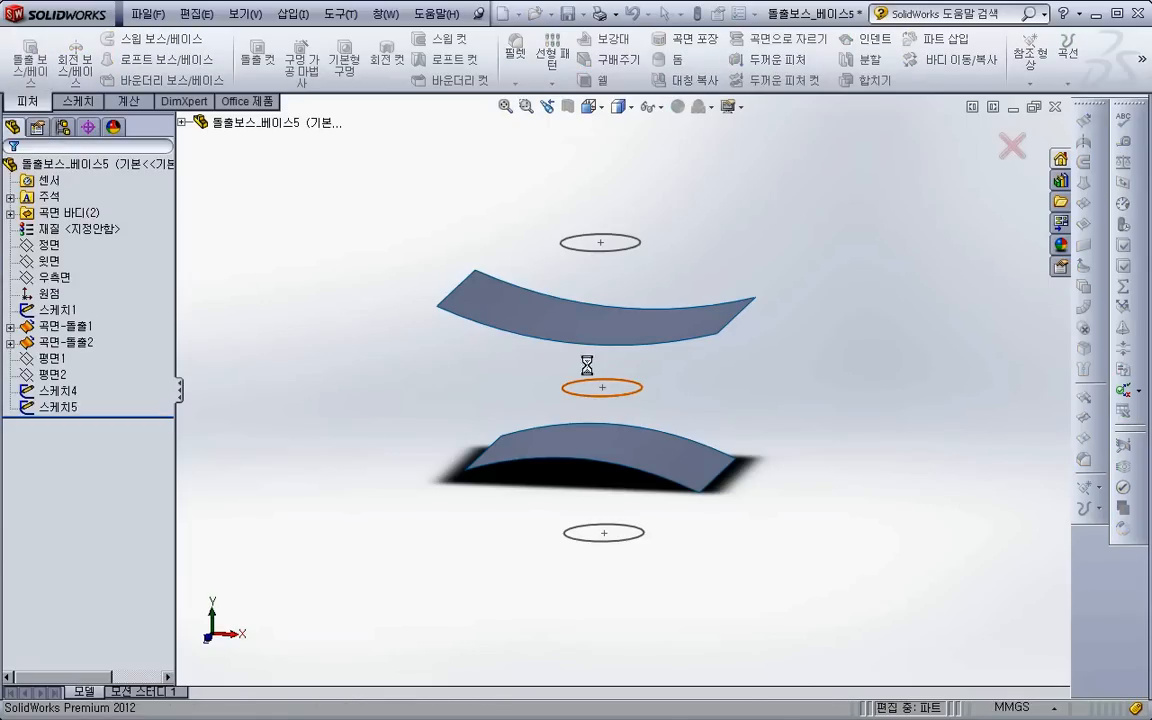
{"action": "left_click", "coordinate": [102, 279]}
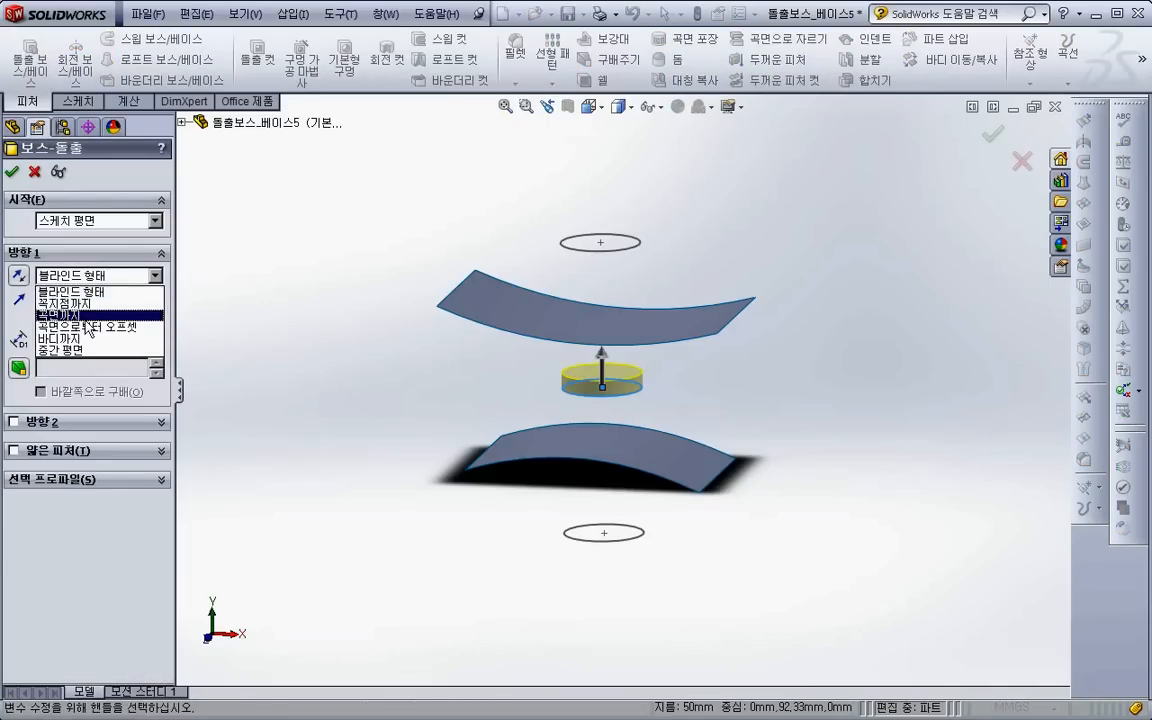
{"action": "left_click", "coordinate": [87, 316]}
{"action": "left_click", "coordinate": [489, 321]}
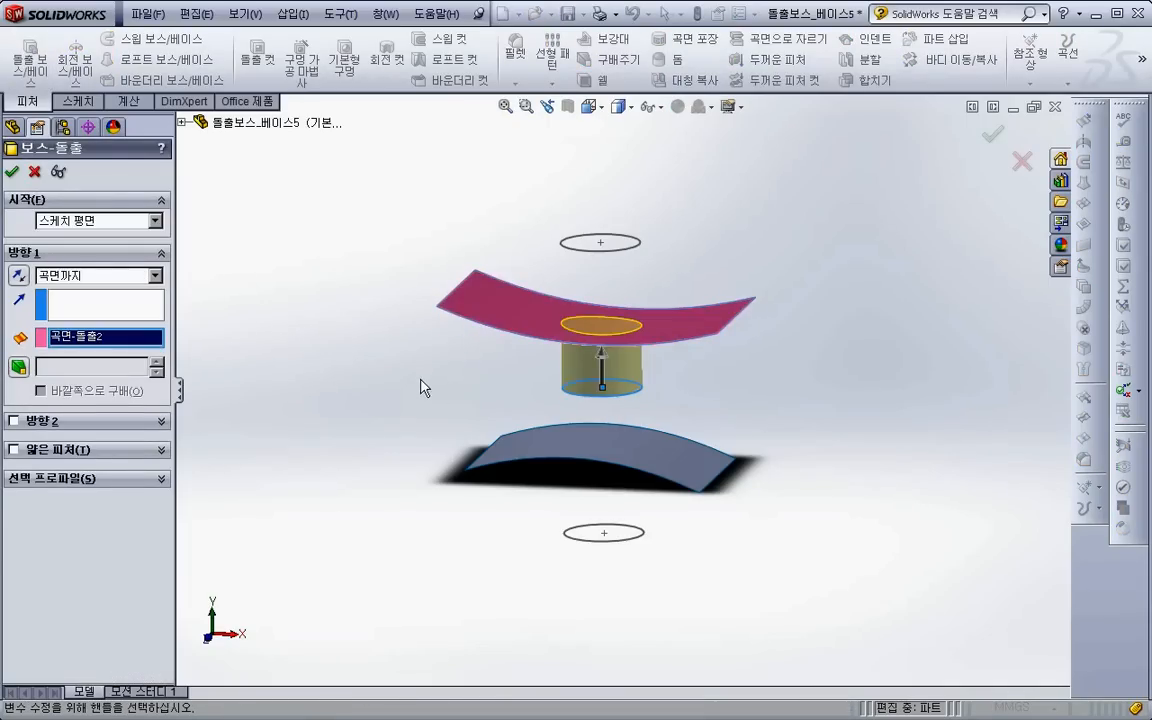
- Extend the boss extrusion in direction 2 up to the lower curved surface, and accept the feature
{"action": "left_click", "coordinate": [14, 421]}
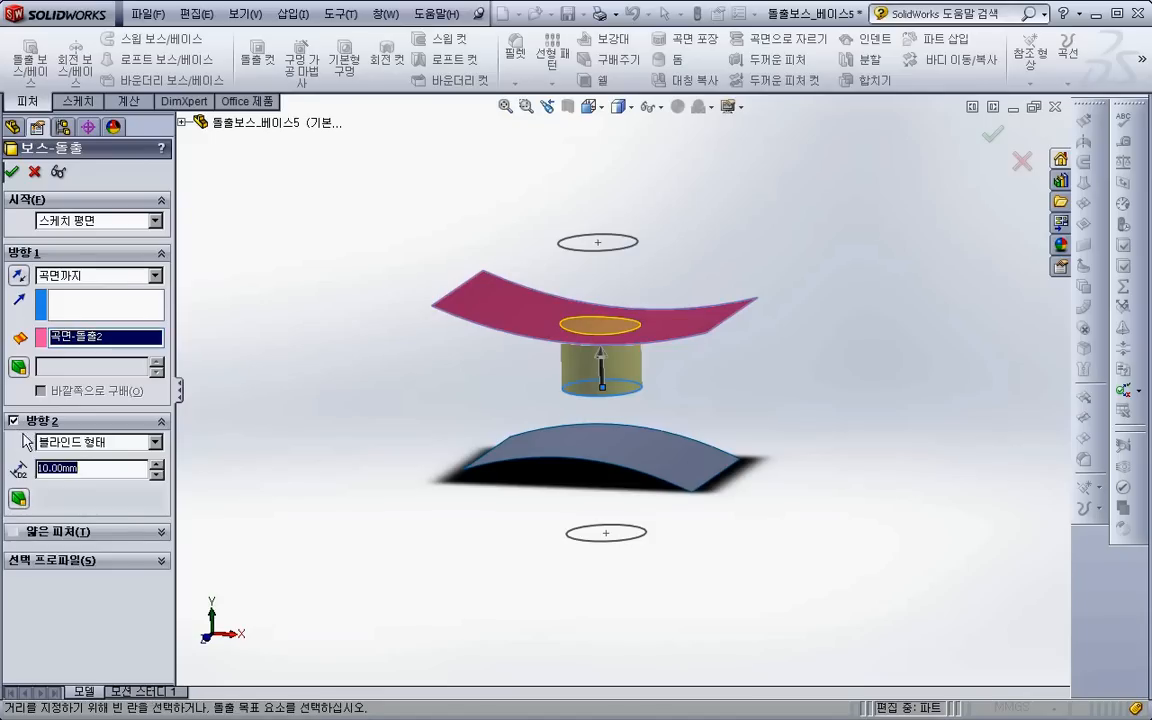
{"action": "left_click", "coordinate": [80, 441]}
{"action": "left_click", "coordinate": [75, 483]}
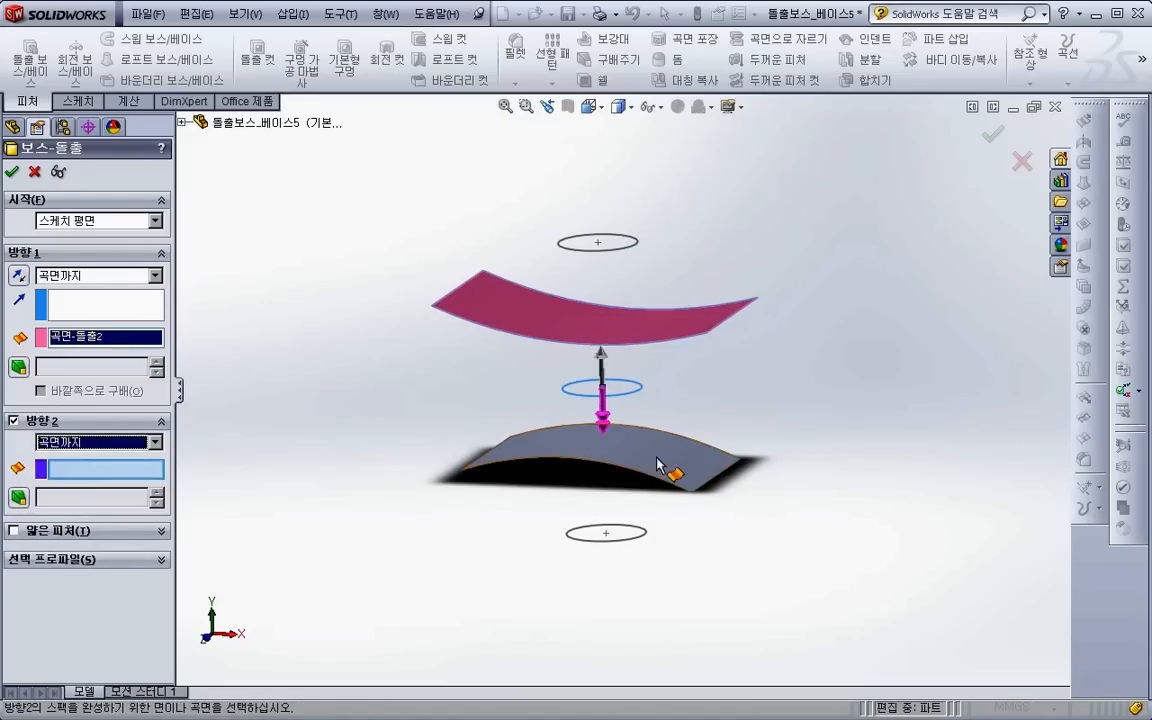
{"action": "left_click", "coordinate": [605, 475]}
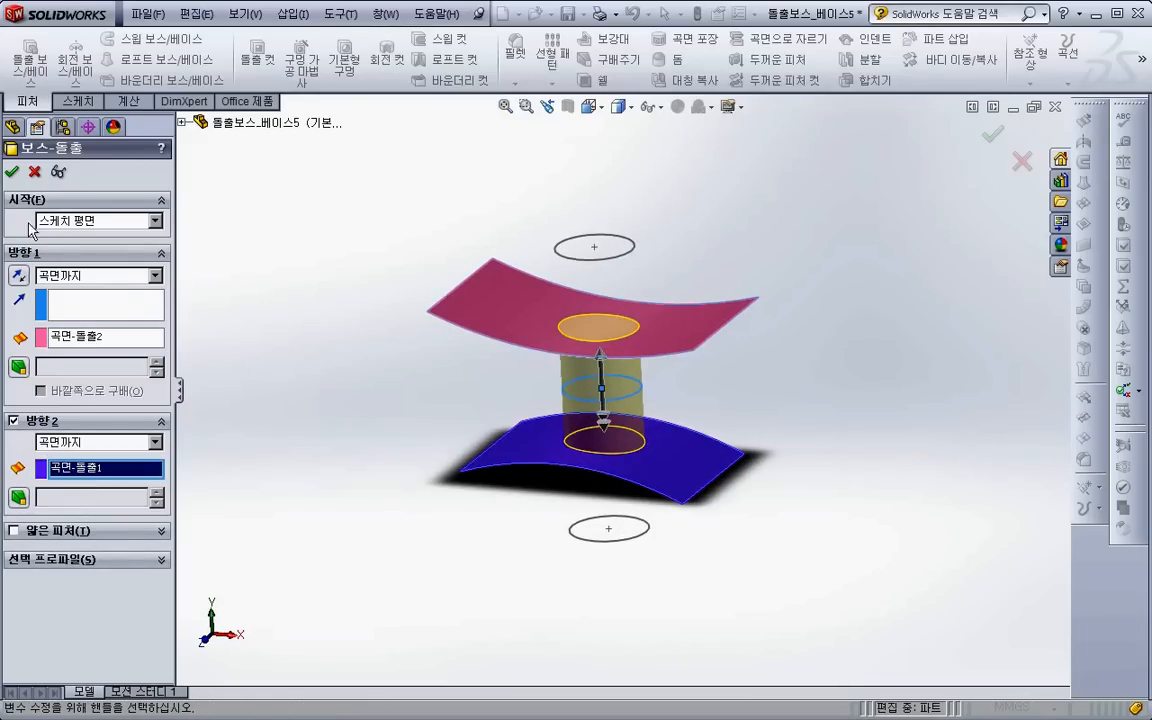
{"action": "left_click", "coordinate": [12, 173]}
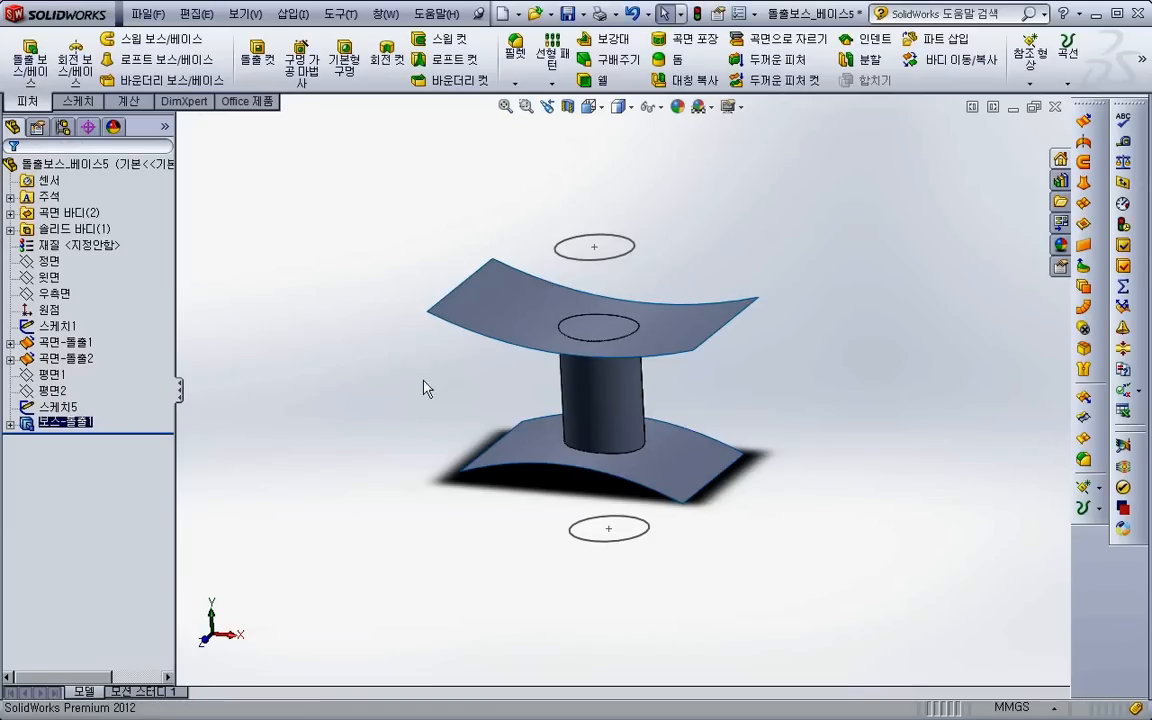
- Delete the boss extrusion between the two curved surfaces while keeping its sketch
{"action": "left_click", "coordinate": [80, 427]}
{"action": "key", "text": "Delete"}
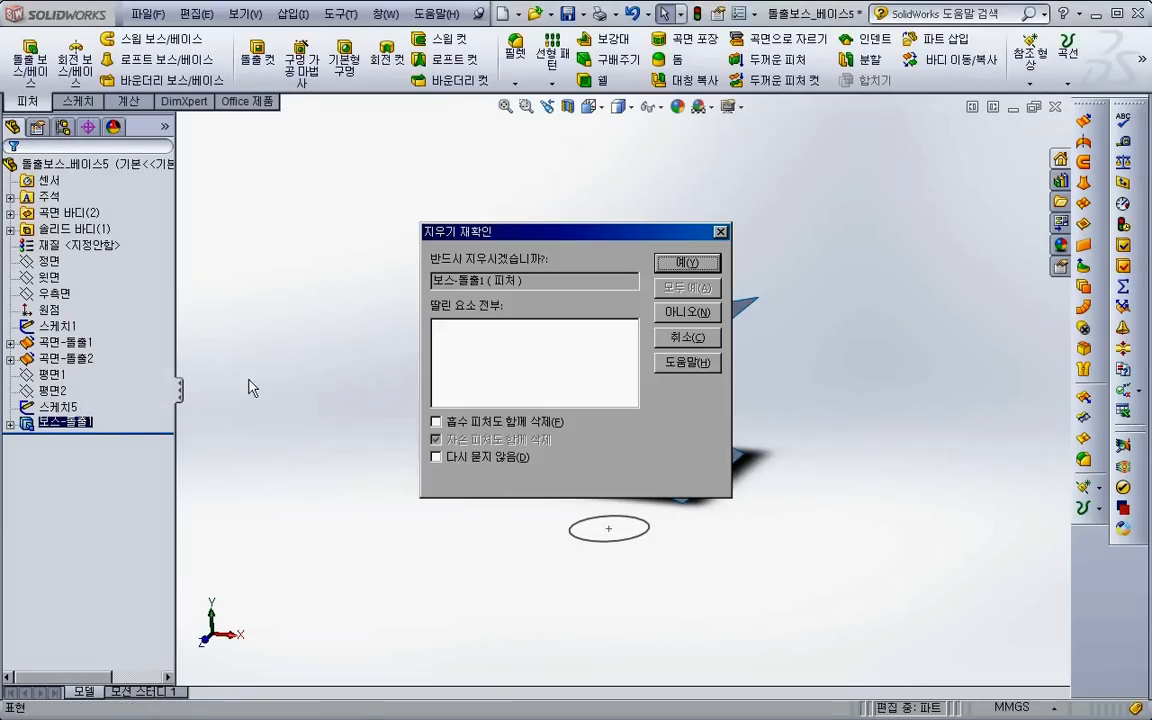
{"action": "key", "text": "Return"}
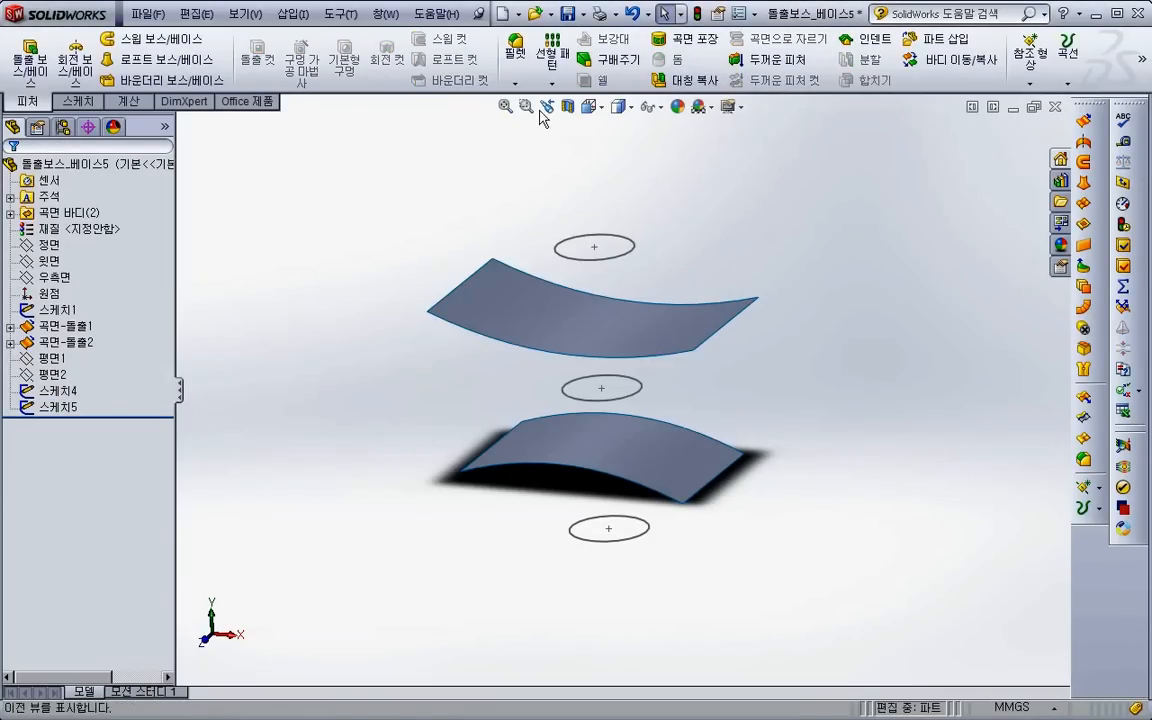
- Try a boss extrusion of the lowest circle, starting from the lower curved surface and ending up to the upper surface body
{"action": "left_click", "coordinate": [30, 62]}
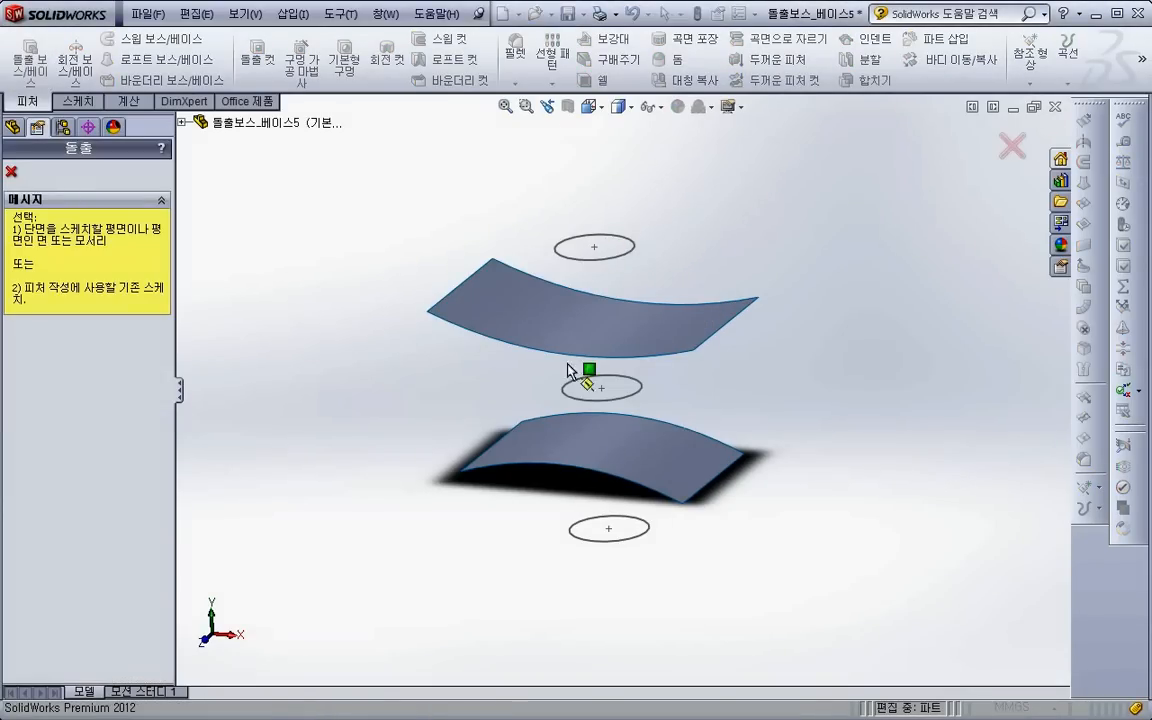
{"action": "left_click", "coordinate": [588, 538]}
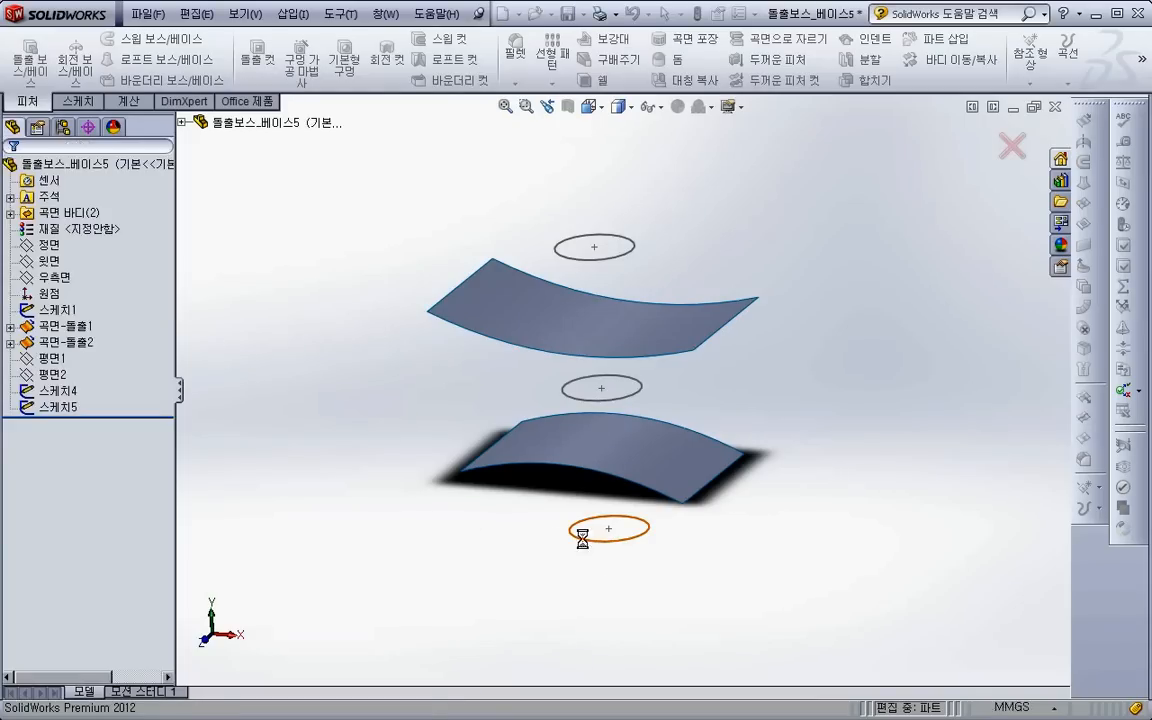
{"action": "left_click", "coordinate": [90, 220]}
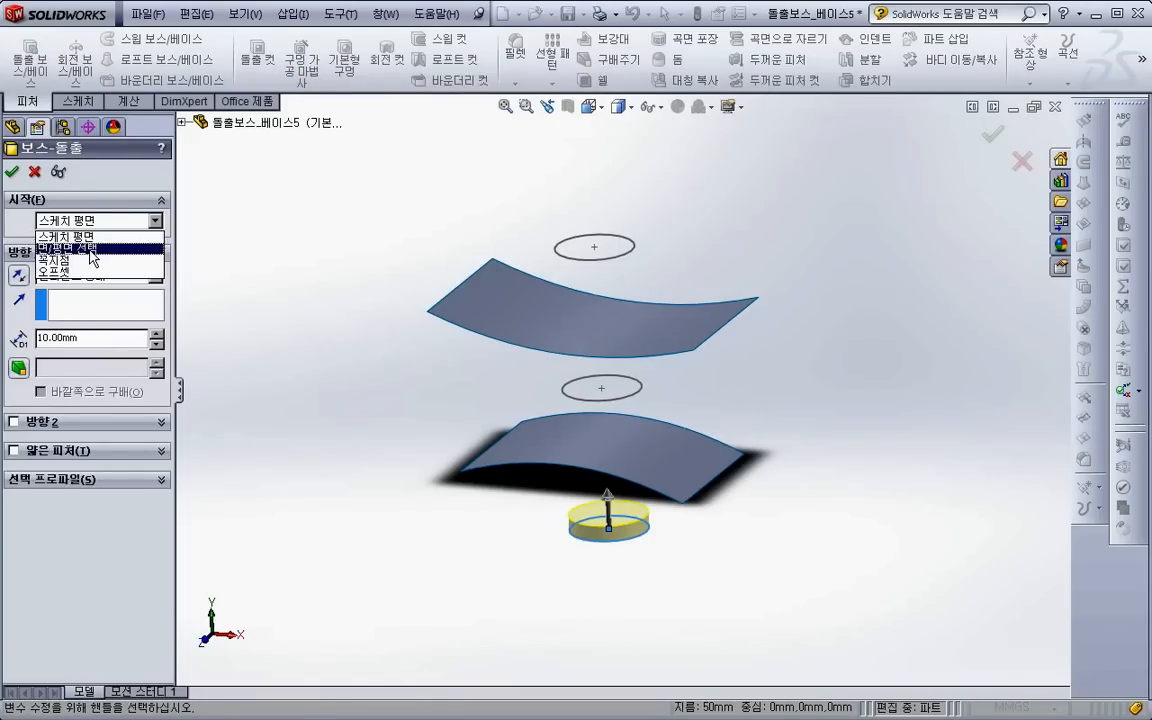
{"action": "left_click", "coordinate": [90, 237]}
{"action": "left_click", "coordinate": [617, 458]}
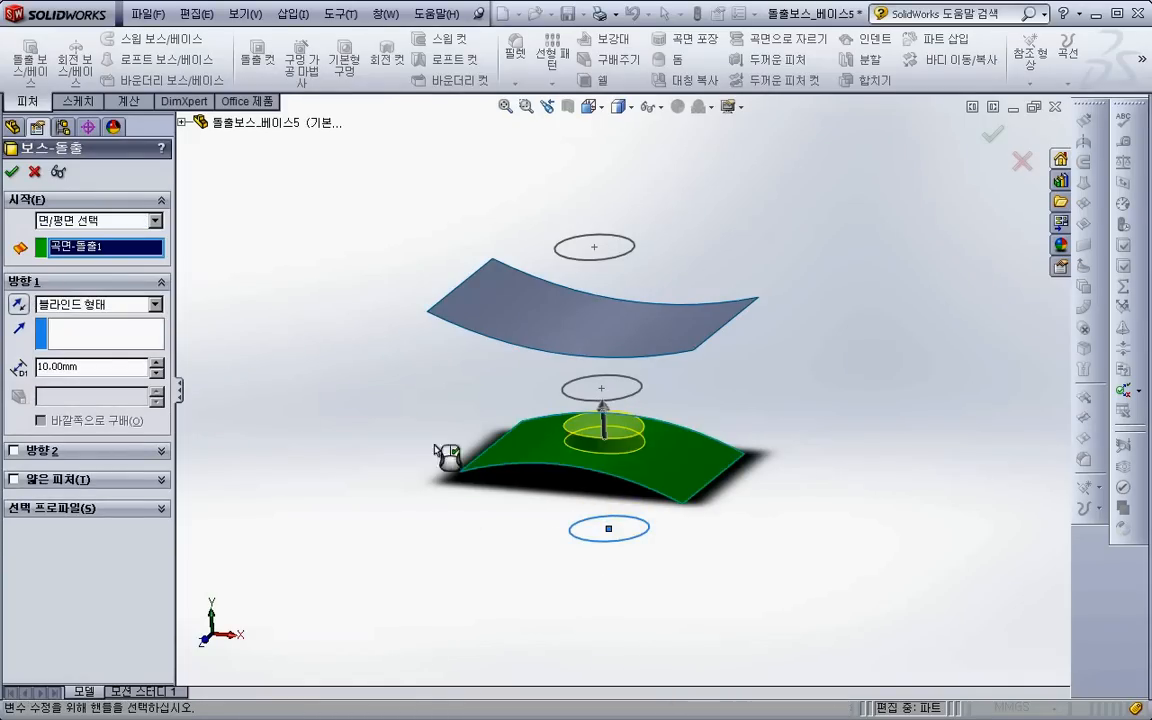
{"action": "left_click", "coordinate": [91, 306]}
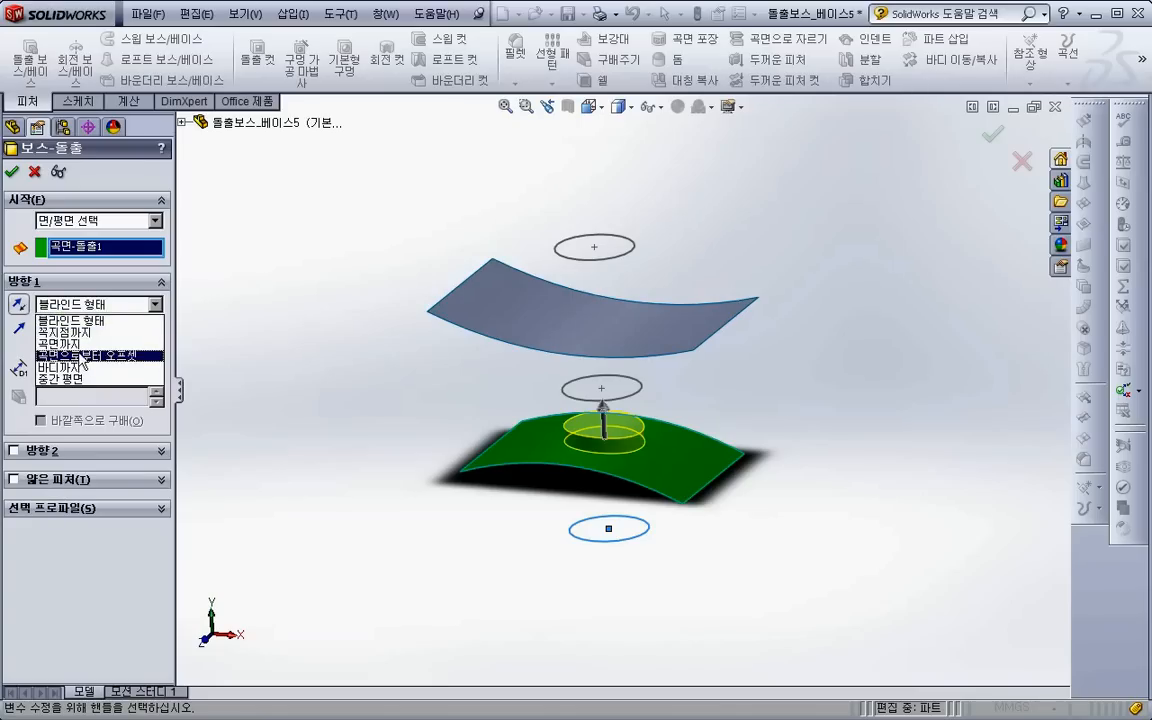
{"action": "left_click", "coordinate": [70, 367]}
{"action": "left_click", "coordinate": [567, 305]}
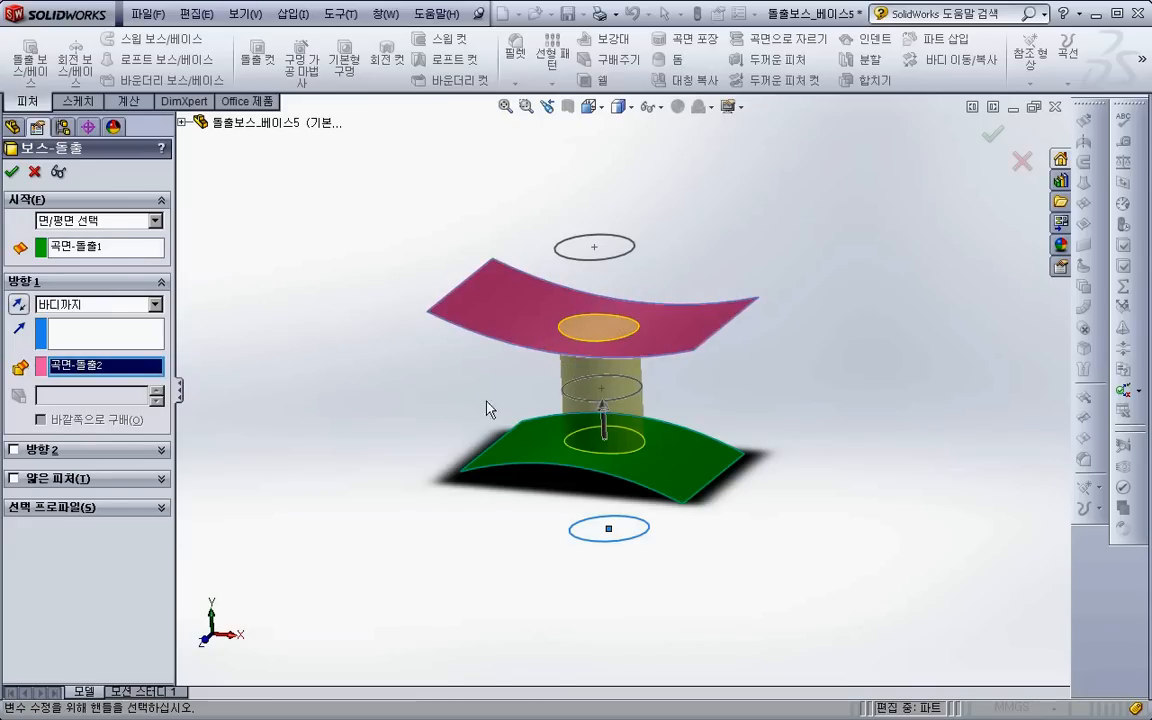
- Try the Up To Surface end condition with the upper curved surface, and cancel the boss extrusion
{"action": "left_click", "coordinate": [97, 304]}
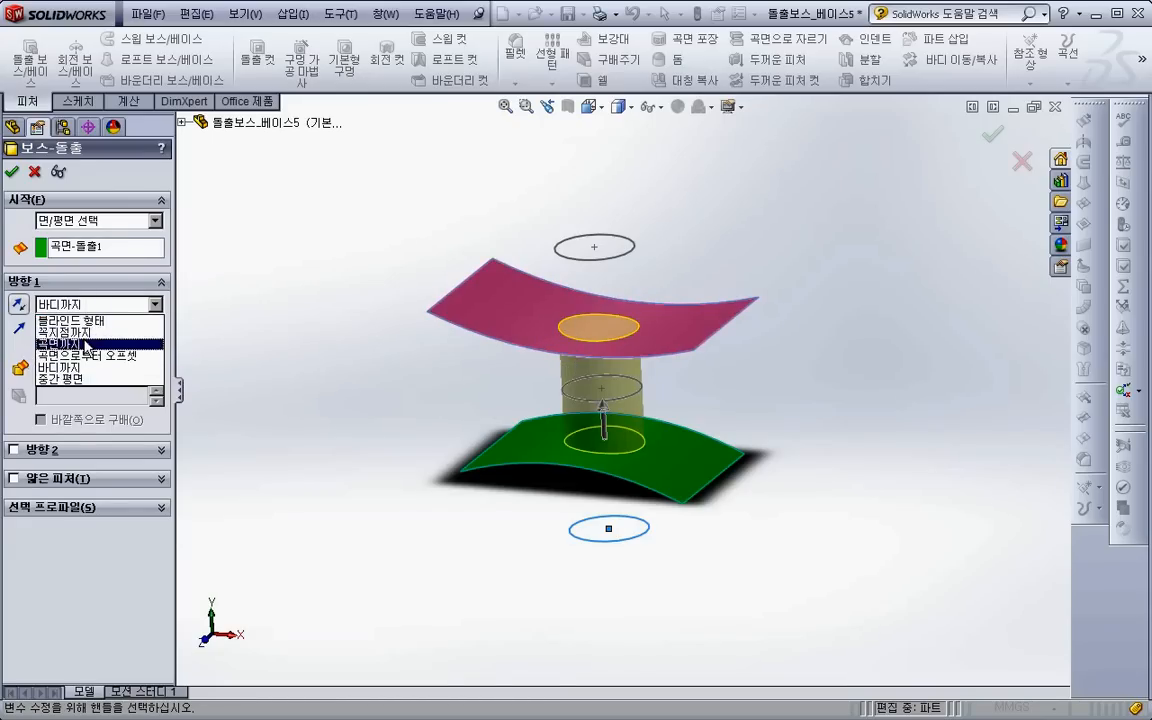
{"action": "left_click", "coordinate": [85, 343]}
{"action": "left_click", "coordinate": [584, 338]}
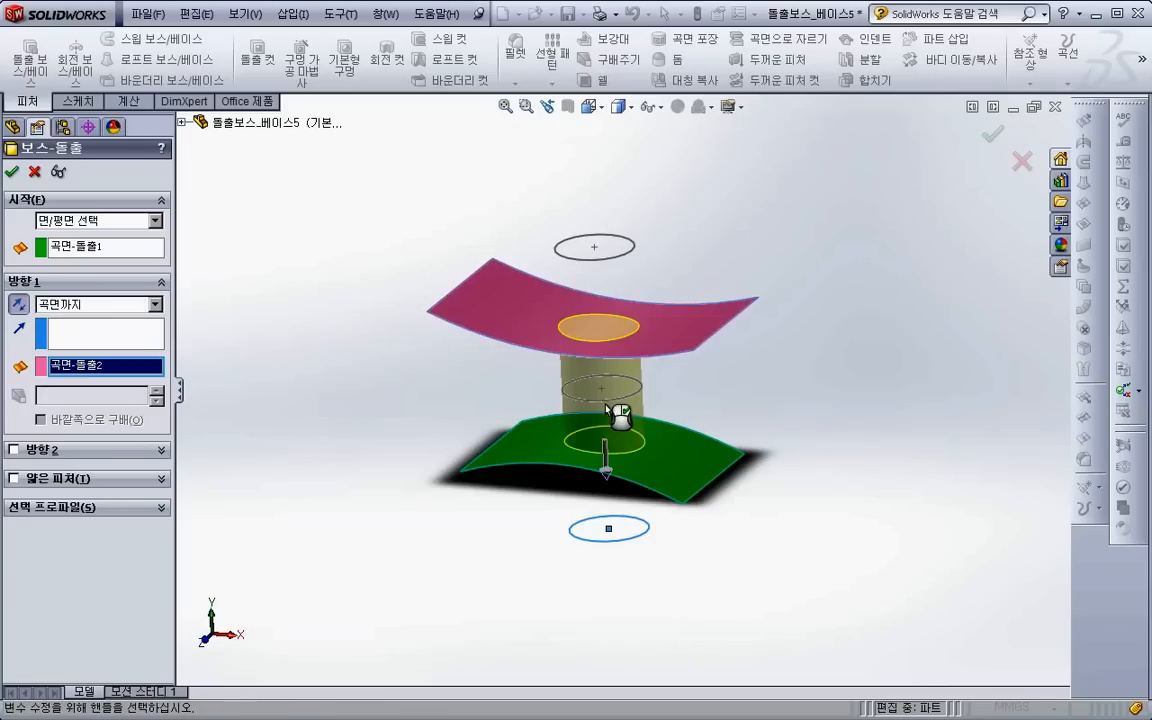
{"action": "left_click", "coordinate": [36, 173]}
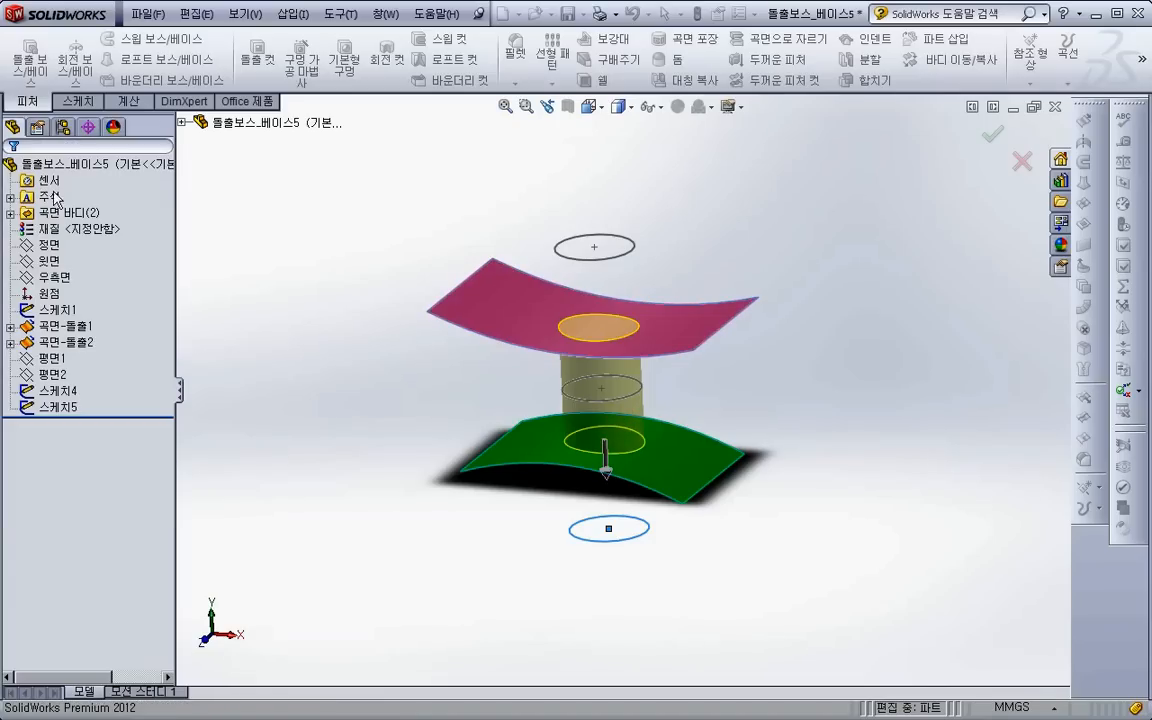
- Close the curved surface part and open 양면 마무리.SLDPRT from the link on the PowerPoint lecture slide
{"action": "left_click", "coordinate": [1055, 107]}
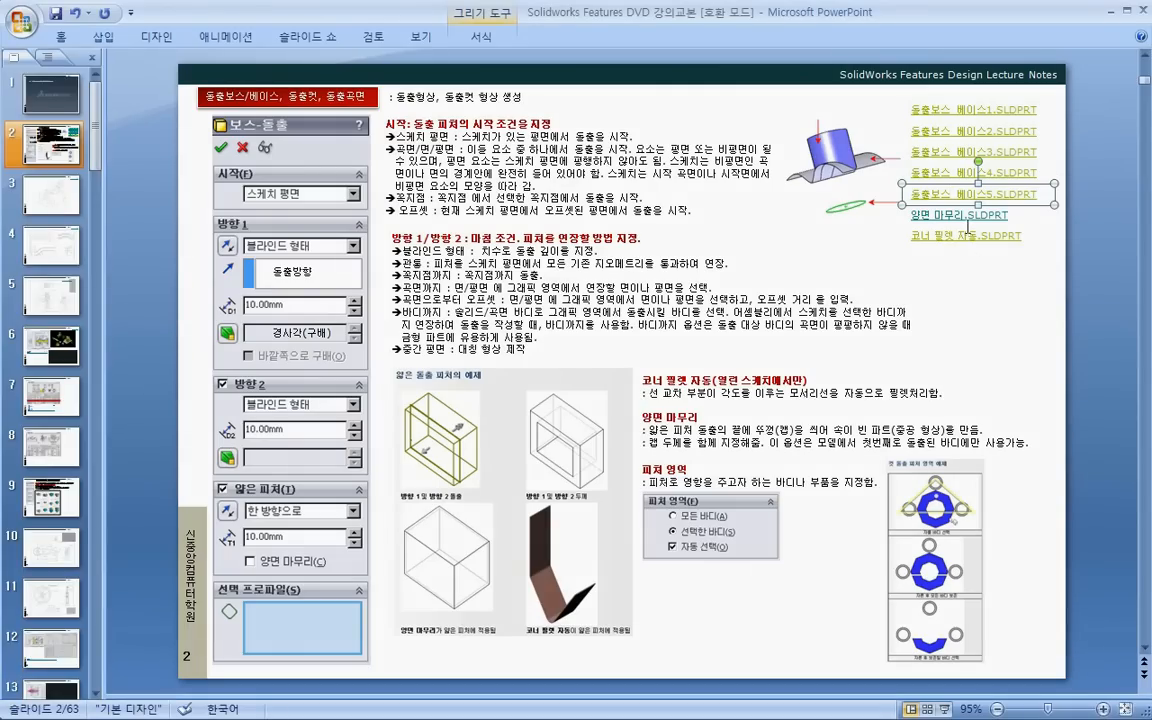
{"action": "right_click", "coordinate": [955, 214]}
{"action": "left_click", "coordinate": [900, 402]}
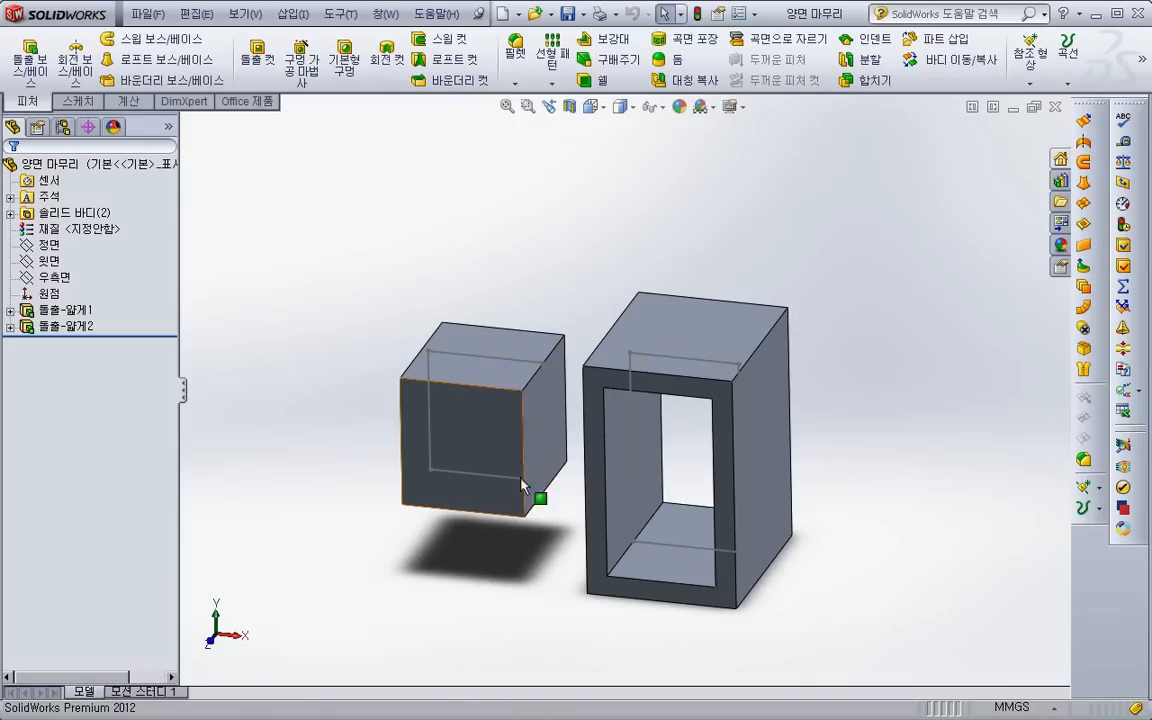
- Delete both thin extrusions from the part while keeping the sketch with the two rectangles
{"action": "left_click", "coordinate": [77, 329]}
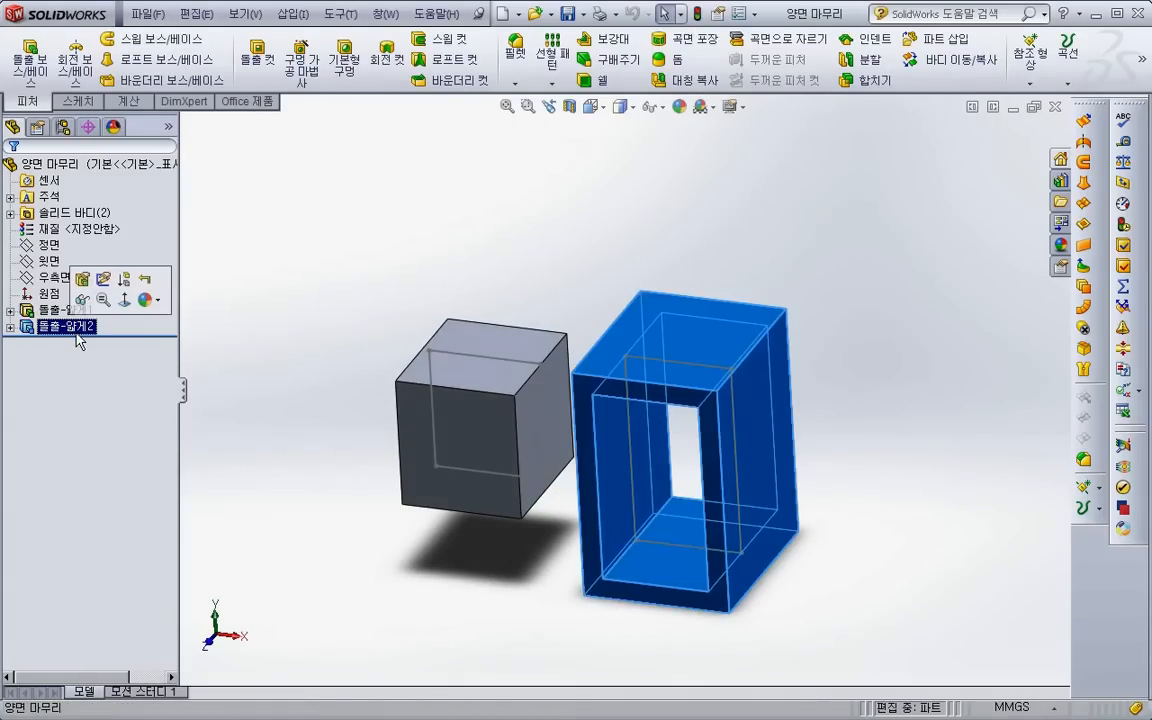
{"action": "key", "text": "Delete"}
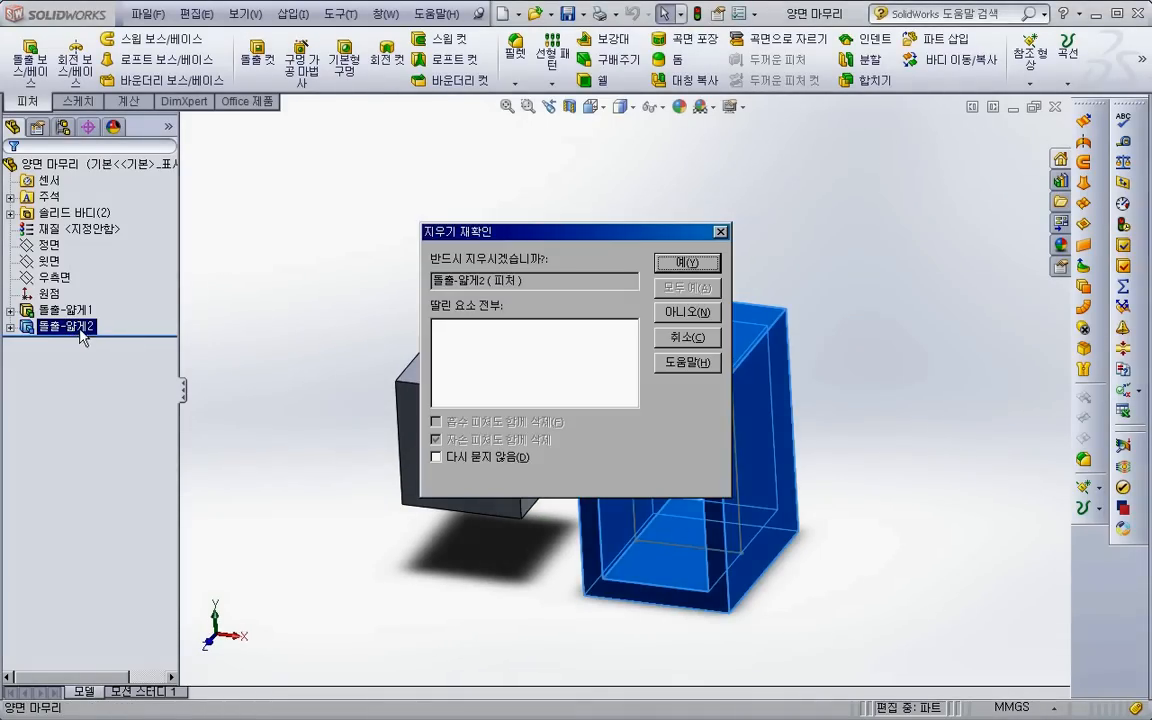
{"action": "key", "text": "Return"}
{"action": "left_click", "coordinate": [68, 295]}
{"action": "key", "text": "Delete"}
{"action": "key", "text": "Return"}
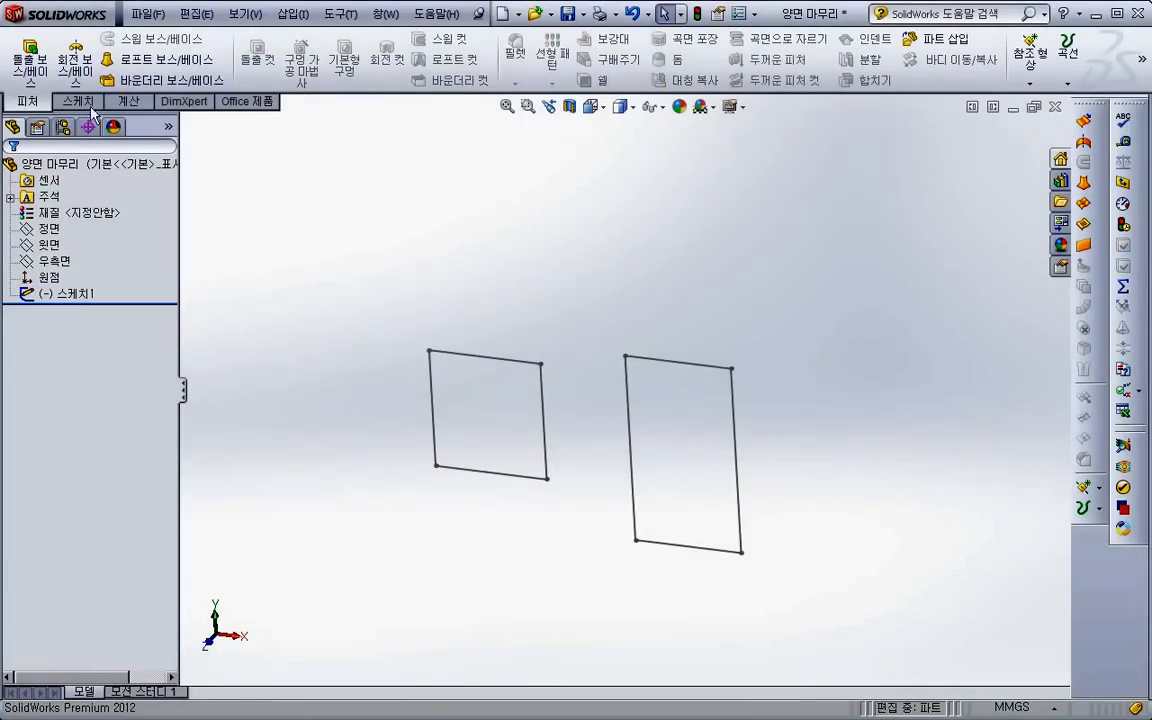
- Start a boss extrusion of only the smaller rectangle's region, as a one-direction thin feature 2 mm thick
{"action": "left_click", "coordinate": [30, 58]}
{"action": "left_click", "coordinate": [470, 357]}
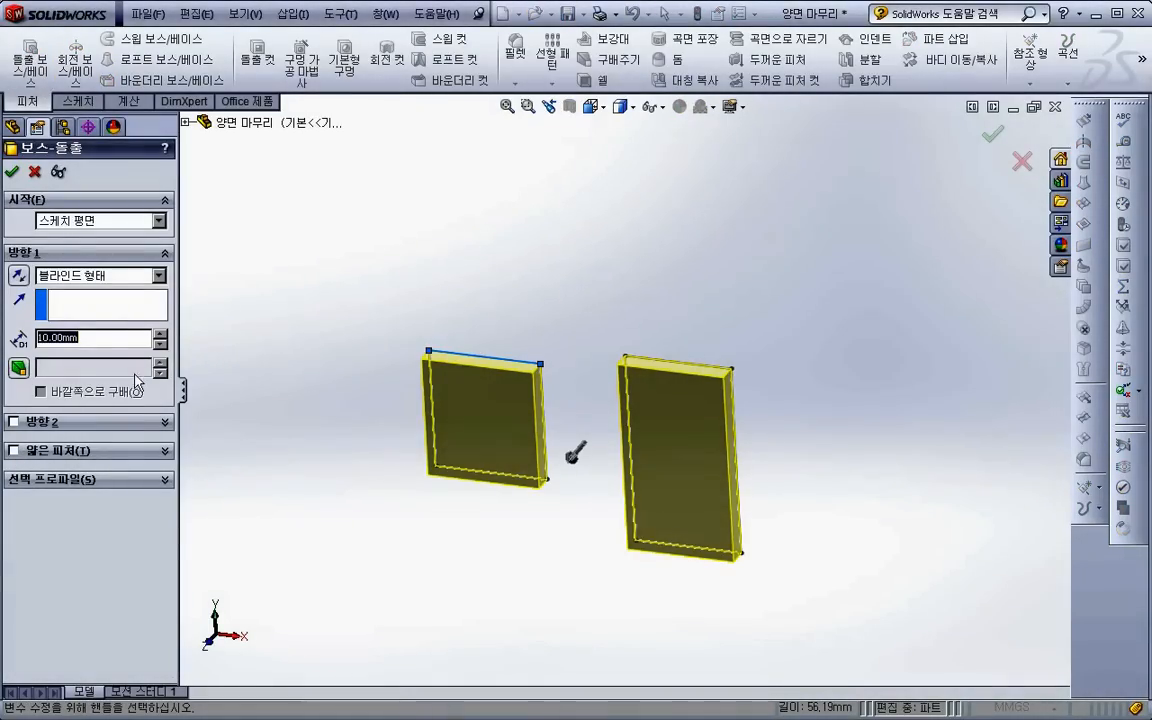
{"action": "left_click", "coordinate": [113, 480]}
{"action": "left_click", "coordinate": [503, 447]}
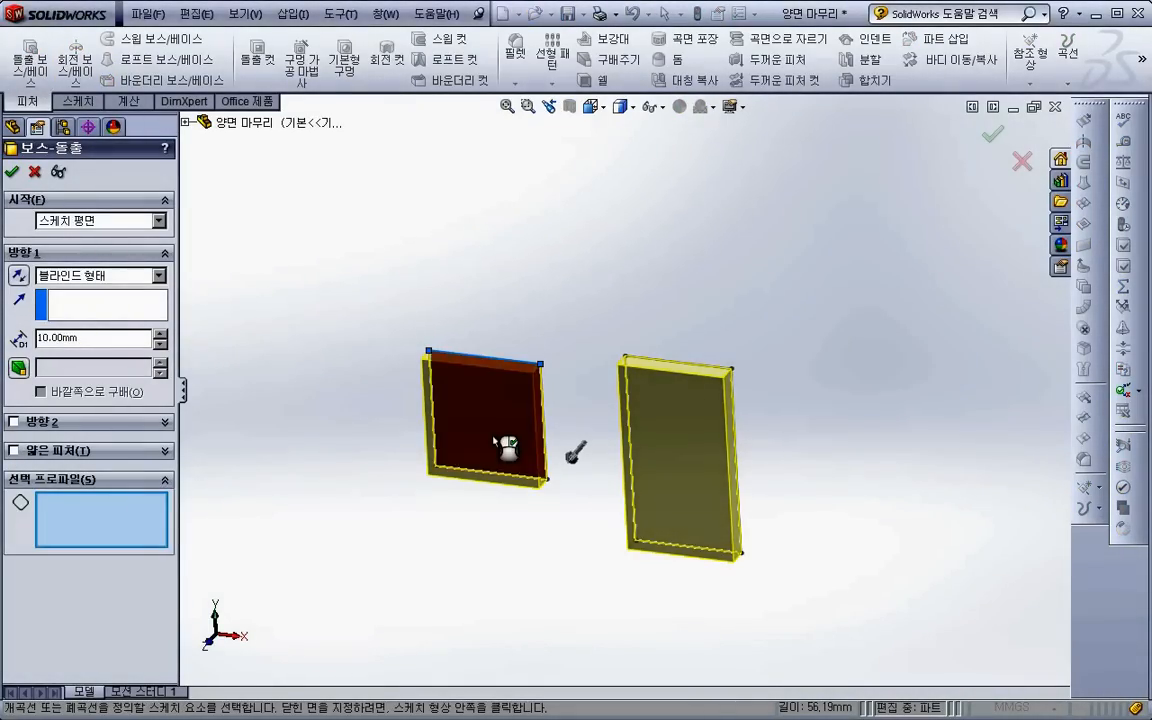
{"action": "left_click", "coordinate": [14, 451]}
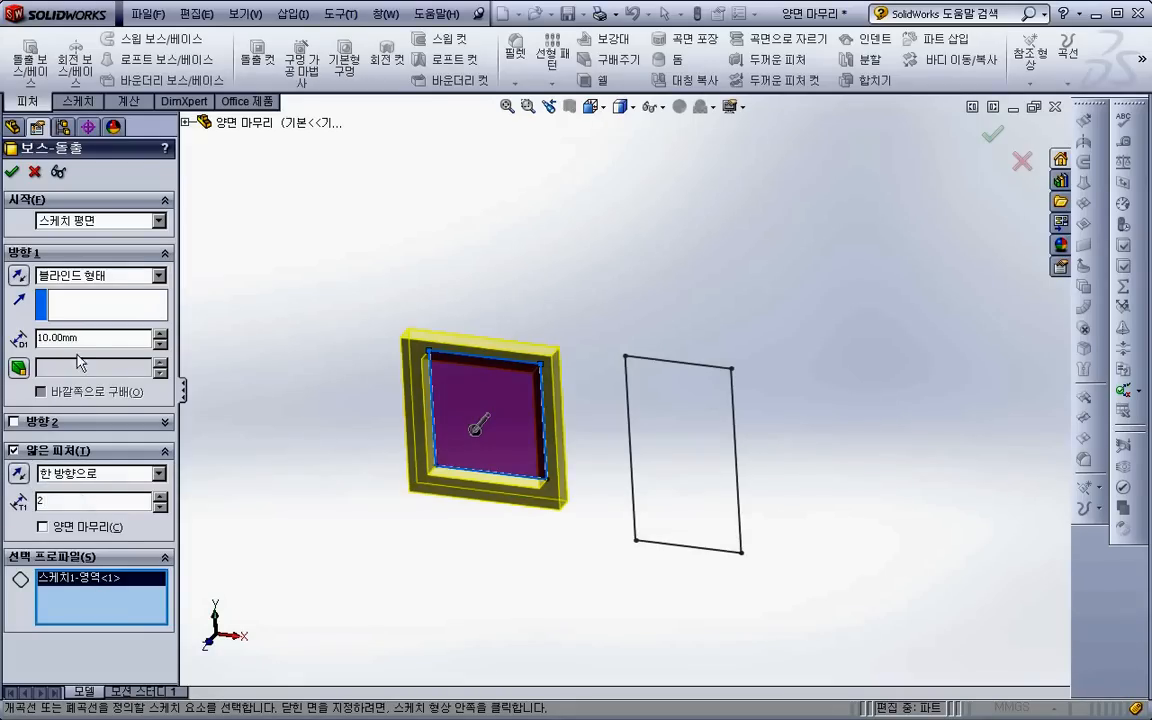
{"action": "type", "text": "2"}
{"action": "key", "text": "Return"}
- Set the thin extrusion's end condition to Mid Plane with a depth of 50 mm
{"action": "left_click", "coordinate": [95, 275]}
{"action": "left_click", "coordinate": [88, 350]}
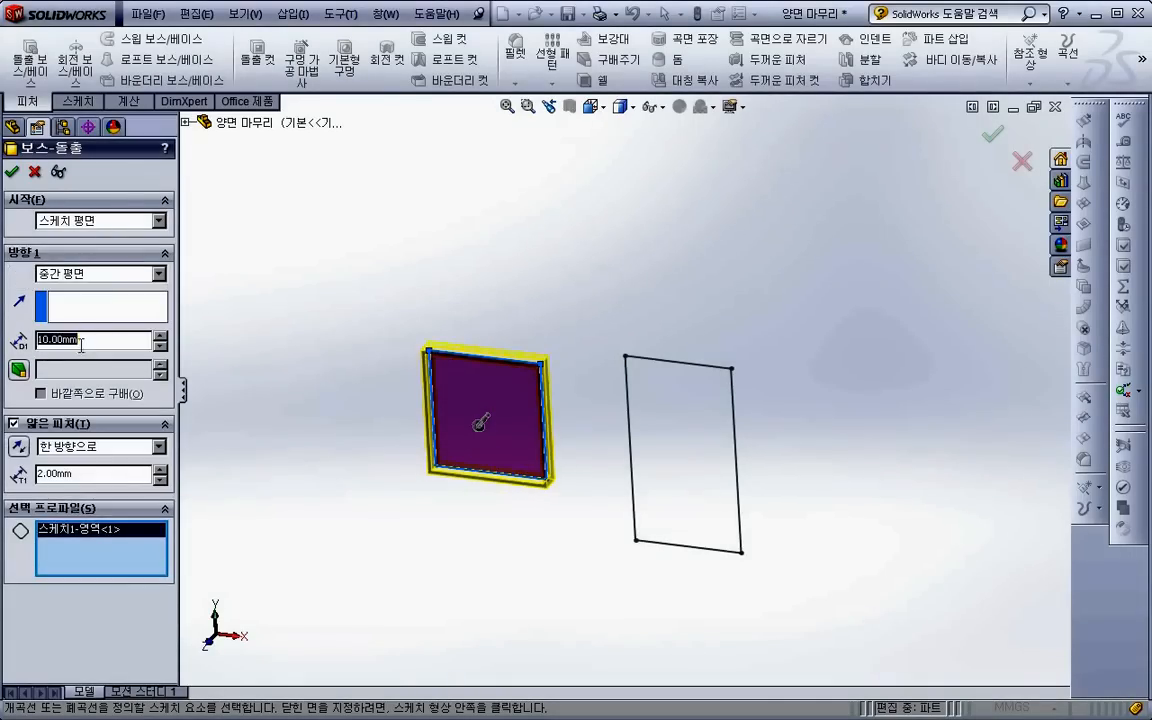
{"action": "type", "text": "50"}
{"action": "key", "text": "Return"}
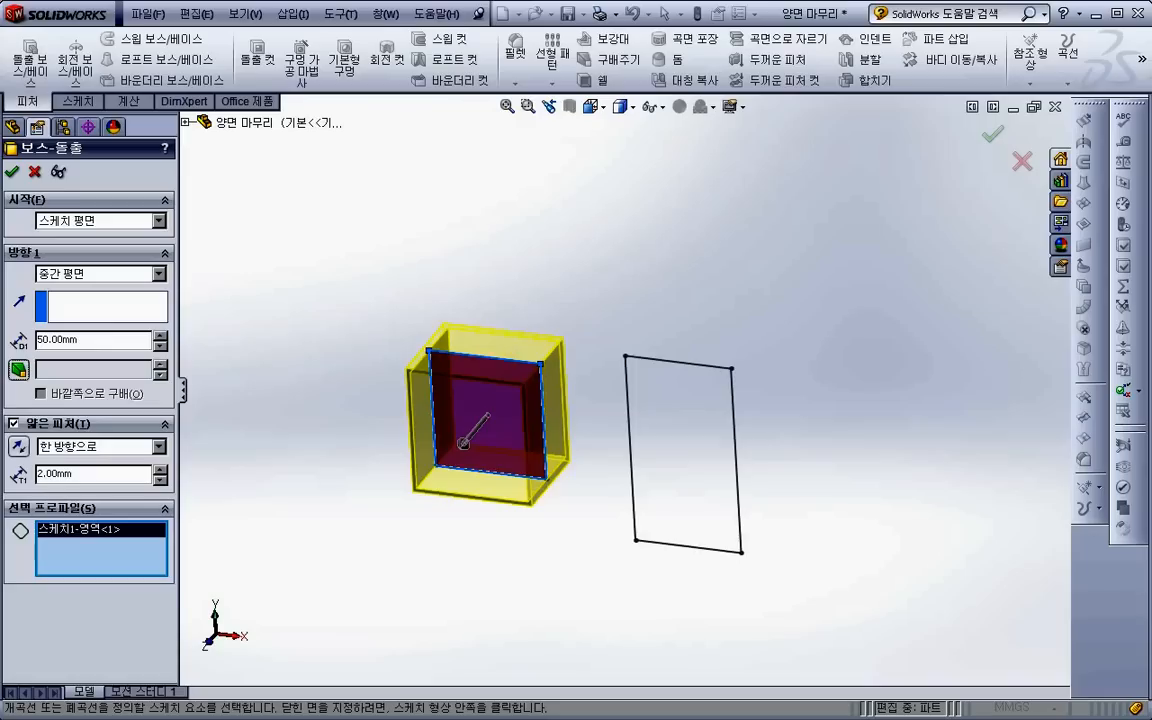
- Try reversing the thin wall's thickness direction and back, and accept the thin extrusion
{"action": "mouse_move", "coordinate": [320, 430]}
{"action": "middle_mouse_down"}
{"action": "mouse_move", "coordinate": [332, 442]}
{"action": "mouse_move", "coordinate": [312, 421]}
{"action": "middle_mouse_up"}
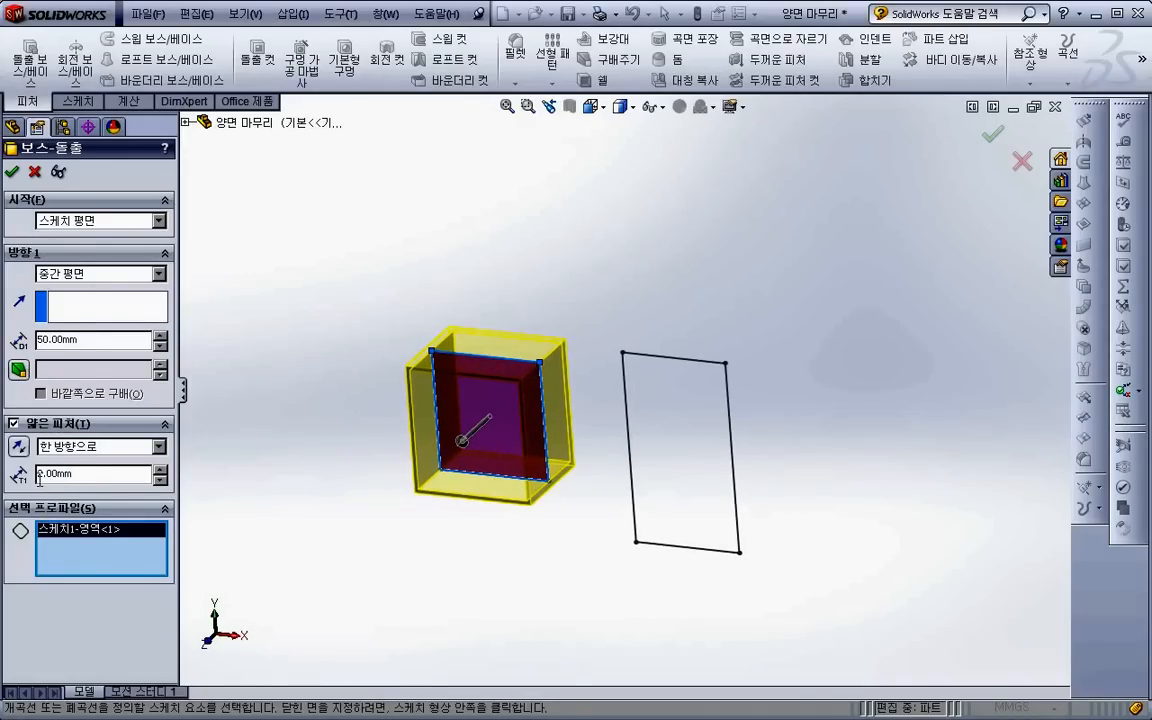
{"action": "middle_click_drag", "start_coordinate": [292, 434], "coordinate": [300, 437]}
{"action": "double_click", "coordinate": [95, 341]}
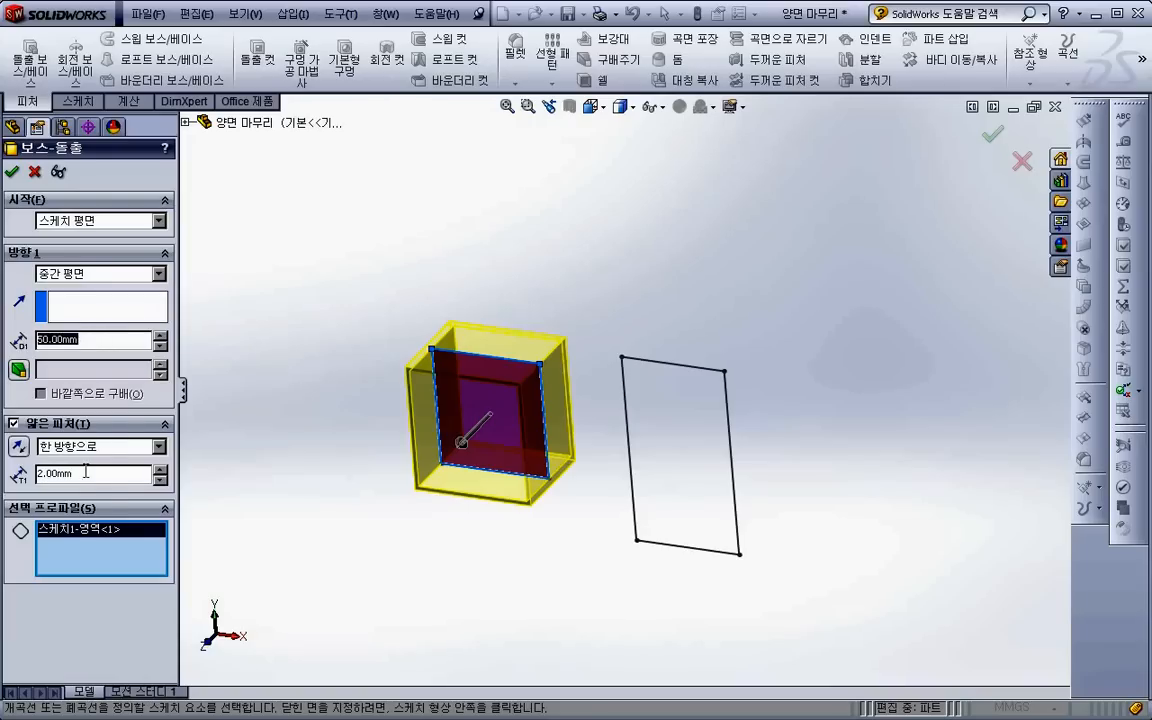
{"action": "left_click", "coordinate": [17, 448]}
{"action": "left_click", "coordinate": [17, 452]}
{"action": "double_click", "coordinate": [78, 476]}
{"action": "left_click", "coordinate": [12, 173]}
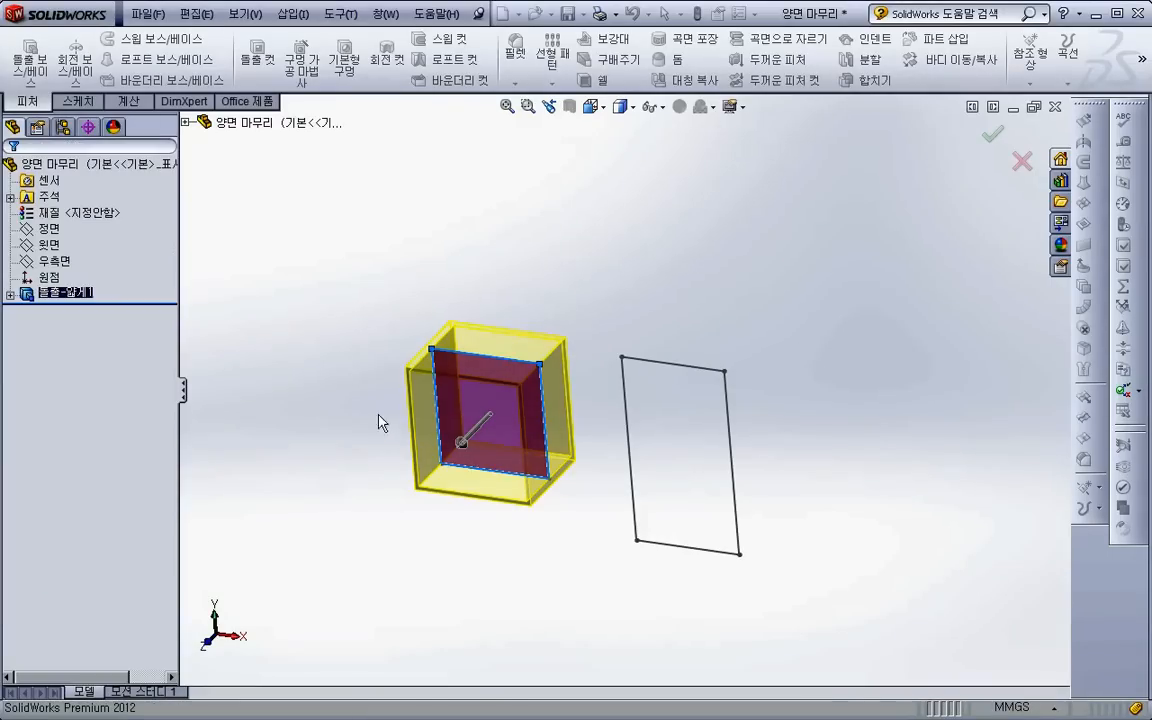
- Edit the thin extrusion, changing its wall thickness type from one direction to Mid-Plane
{"action": "right_click", "coordinate": [75, 294]}
{"action": "left_click", "coordinate": [96, 258]}
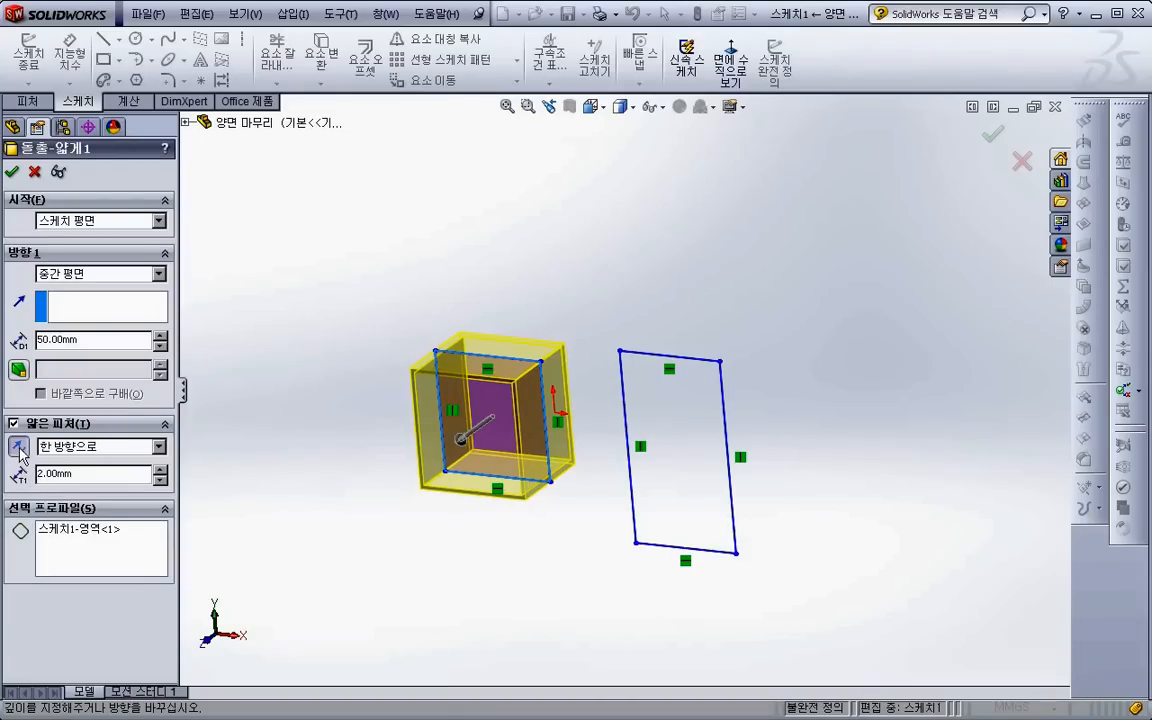
{"action": "left_click", "coordinate": [62, 446]}
{"action": "left_click", "coordinate": [72, 476]}
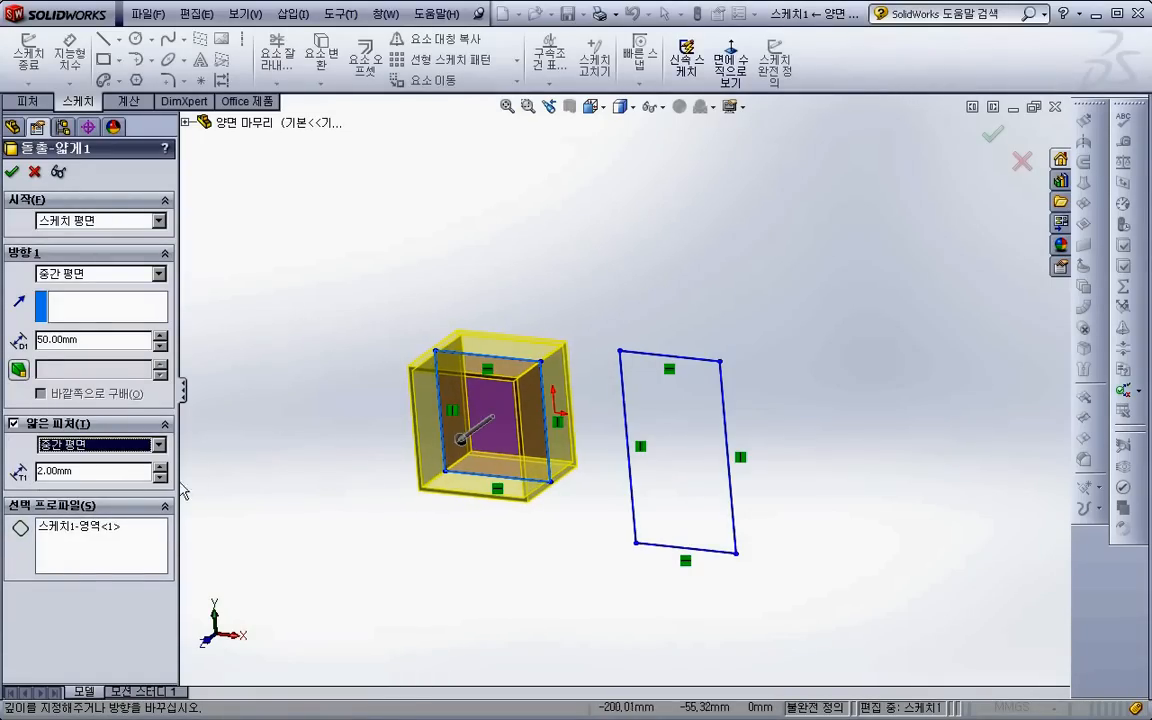
{"action": "key", "text": "Return"}
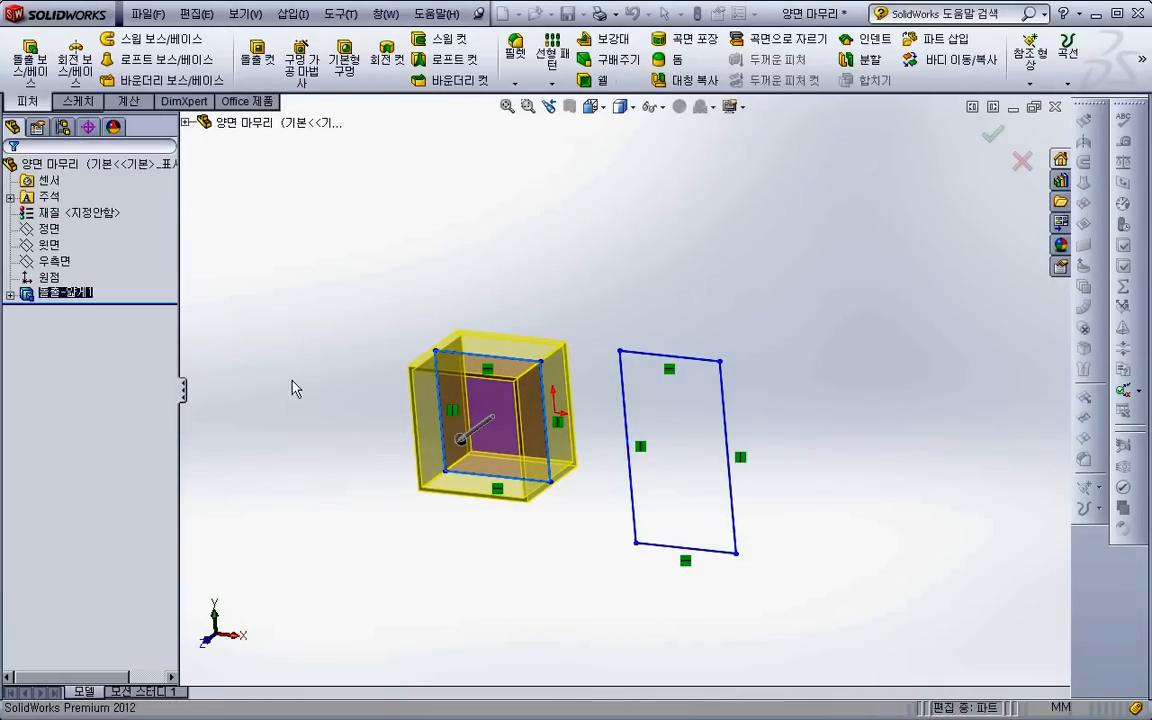
- Delete the thin extrusion of the smaller rectangle while keeping its sketch
{"action": "left_click", "coordinate": [62, 292]}
{"action": "key", "text": "Delete"}
{"action": "key", "text": "Return"}
- Start a boss extrusion of both rectangles as a thin feature with a blind depth of 50 mm
{"action": "left_click", "coordinate": [32, 63]}
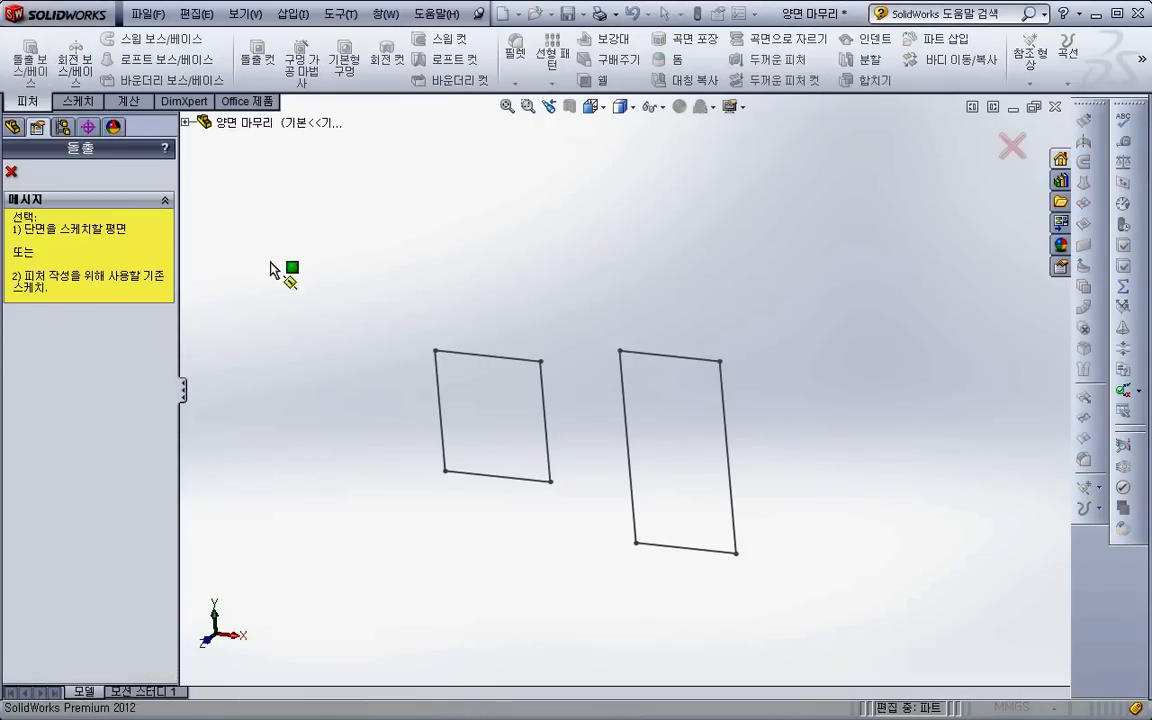
{"action": "left_click", "coordinate": [477, 356]}
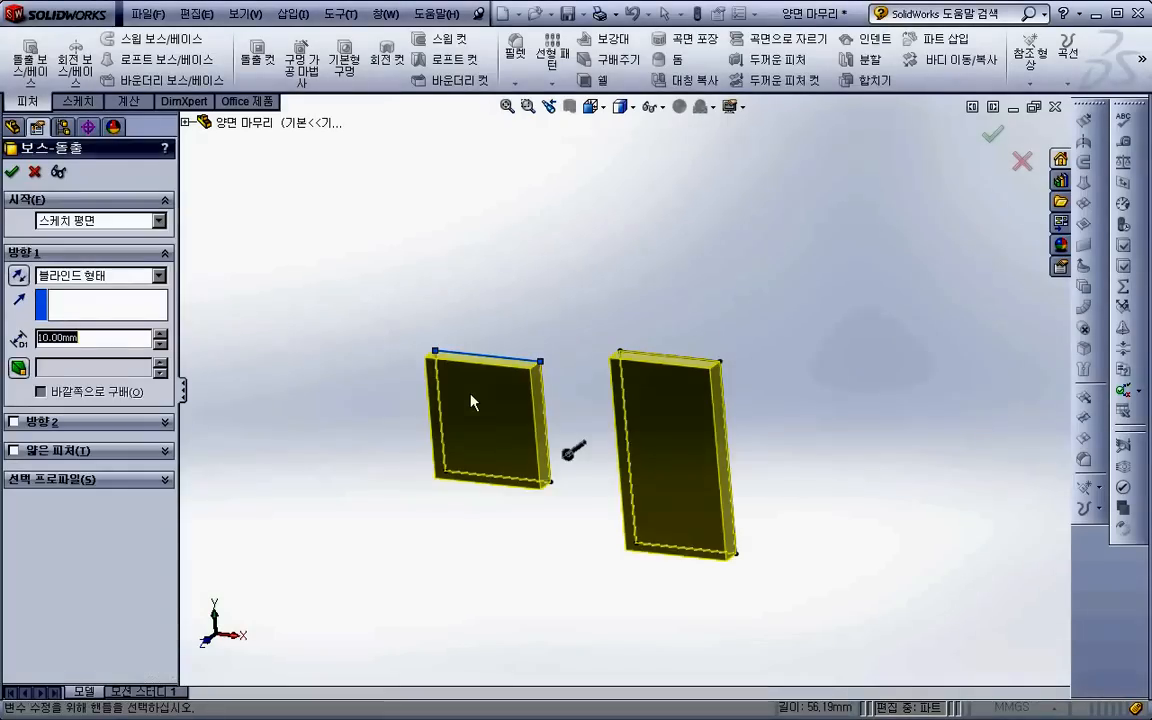
{"action": "left_click", "coordinate": [40, 450]}
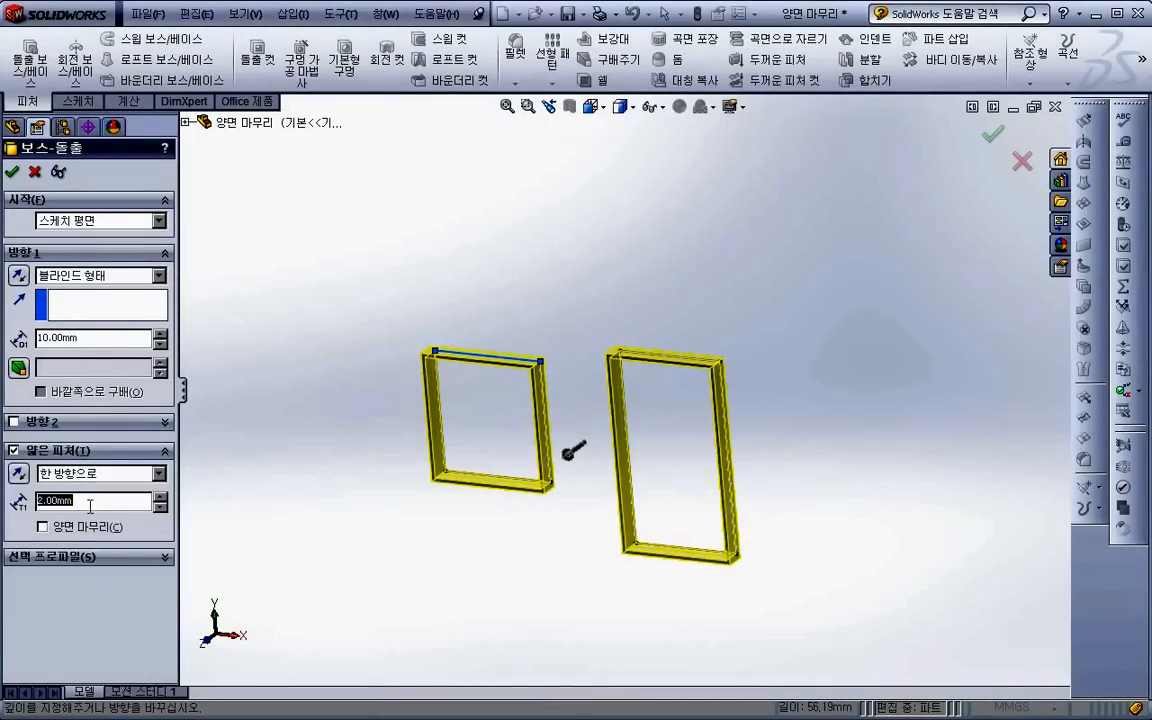
{"action": "double_click", "coordinate": [60, 337]}
{"action": "type", "text": "50"}
{"action": "key", "text": "Return"}
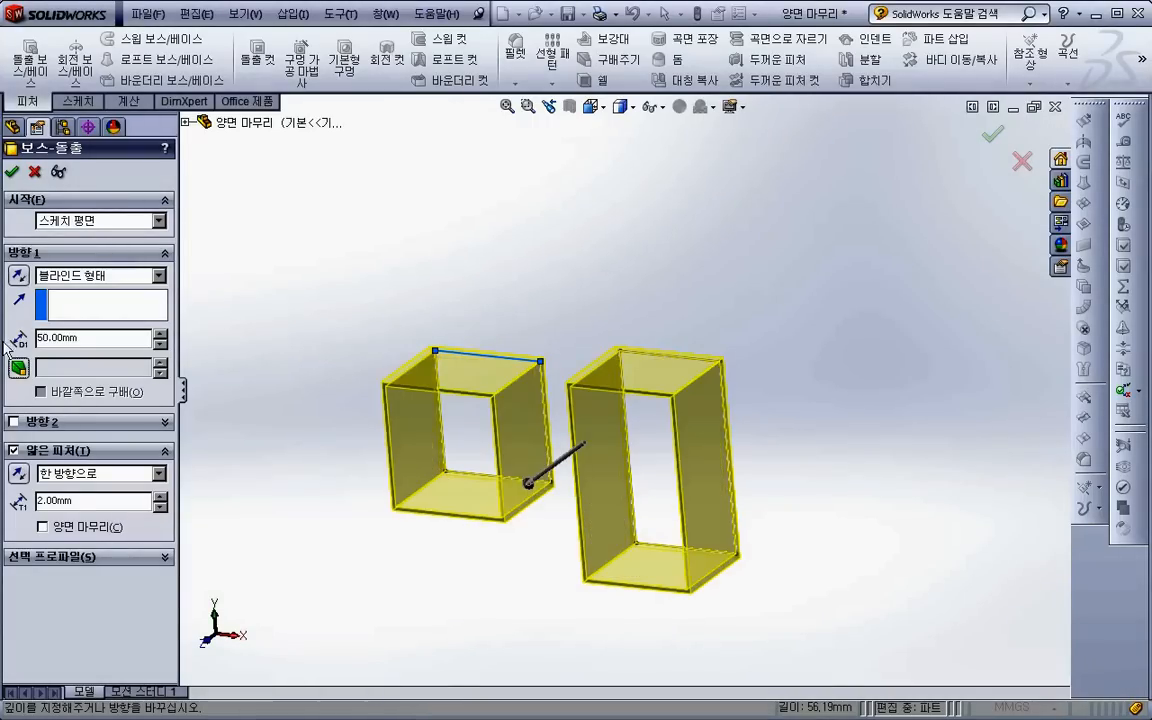
- Cap the ends of the thin extrusion and accept the feature
{"action": "left_click", "coordinate": [62, 530]}
{"action": "middle_click_drag", "start_coordinate": [307, 447], "coordinate": [200, 356]}
{"action": "left_click", "coordinate": [14, 172]}
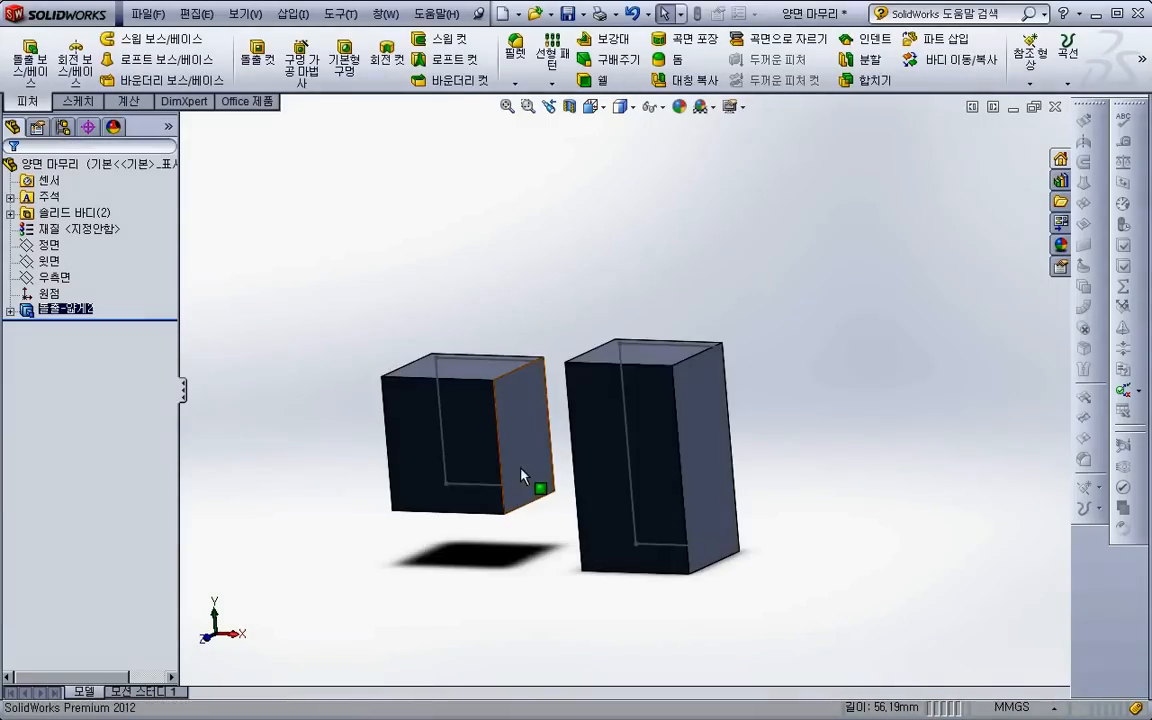
- Inspect the inside of the two capped bodies with a temporary section view on the front plane
{"action": "left_click", "coordinate": [569, 106]}
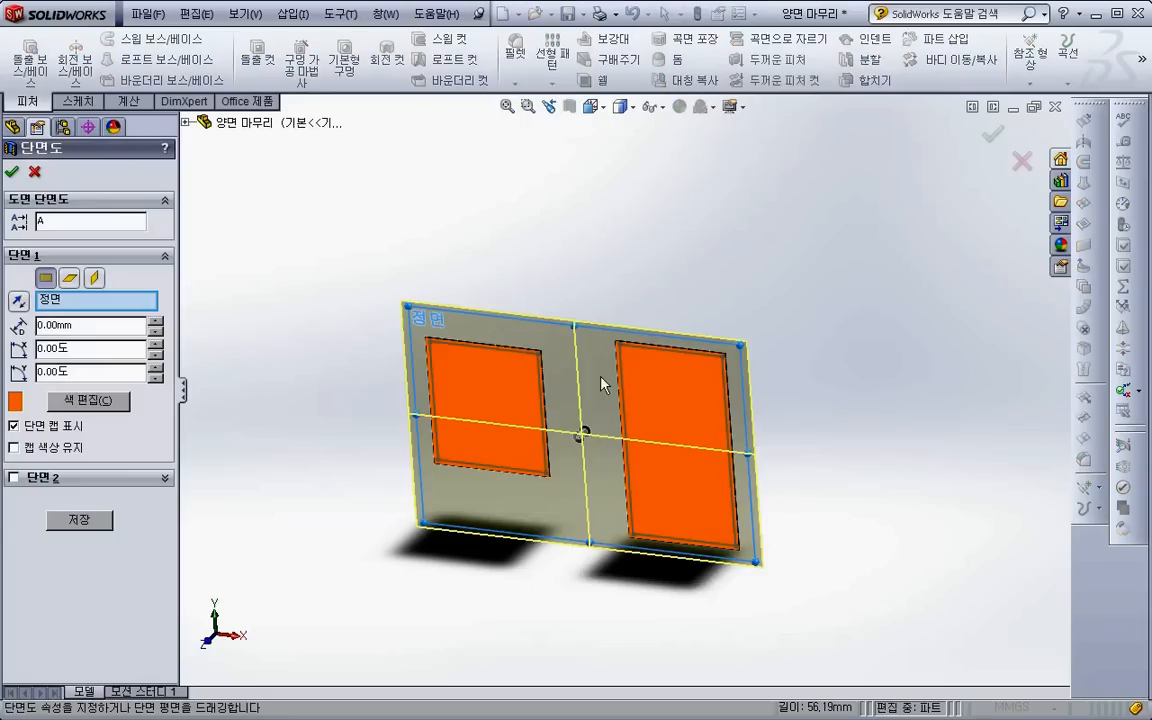
{"action": "mouse_move", "coordinate": [572, 441]}
{"action": "left_mouse_down"}
{"action": "mouse_move", "coordinate": [560, 458]}
{"action": "mouse_move", "coordinate": [579, 442]}
{"action": "left_mouse_up"}
{"action": "left_click", "coordinate": [34, 172]}
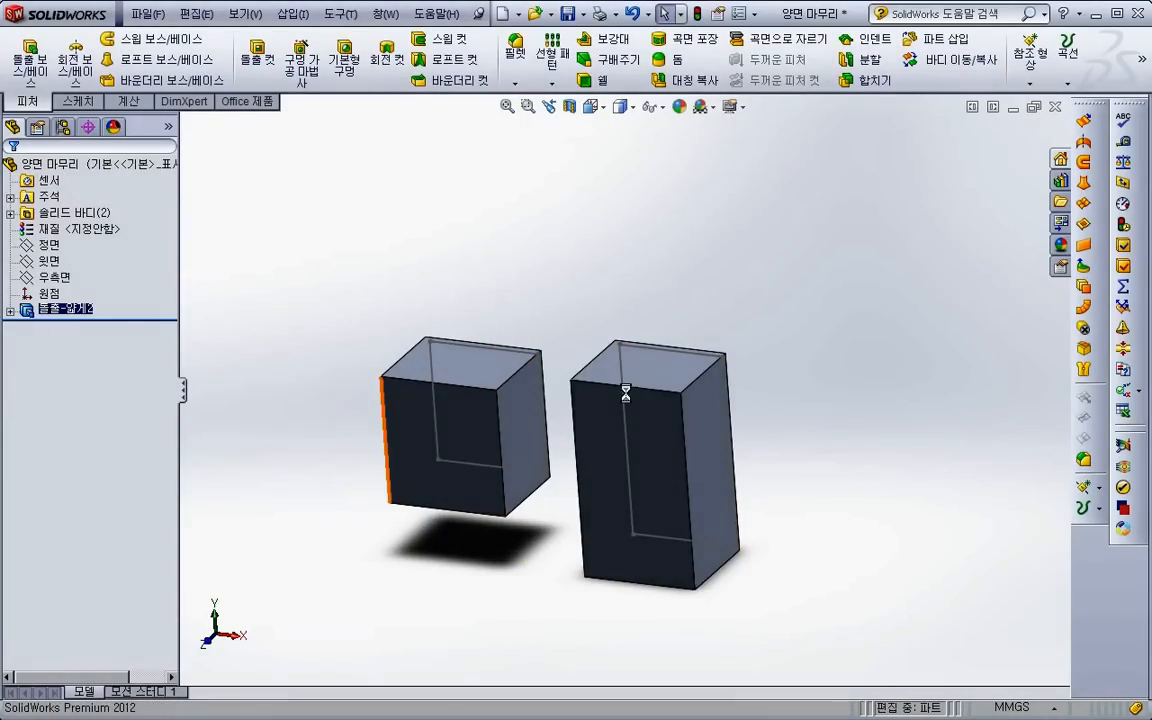
- Close the part and open 코너 필렛 자동.SLDPRT from its link on the PowerPoint lecture slide
{"action": "left_click", "coordinate": [1054, 106]}
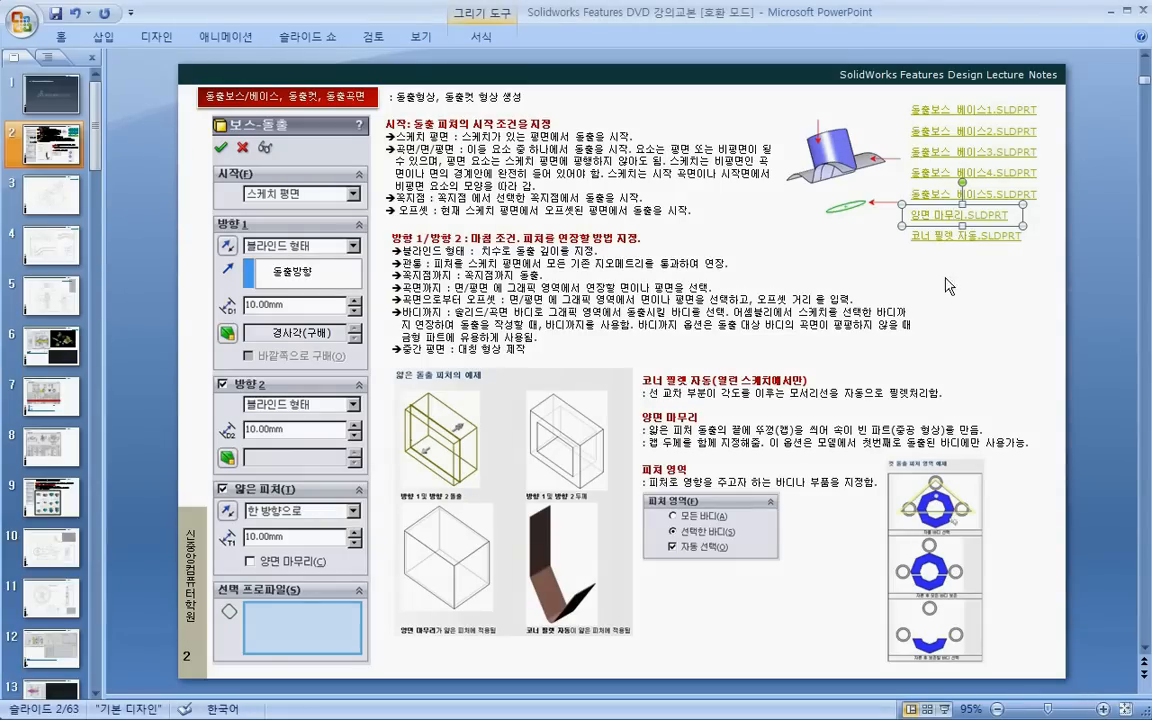
{"action": "left_click", "coordinate": [953, 299]}
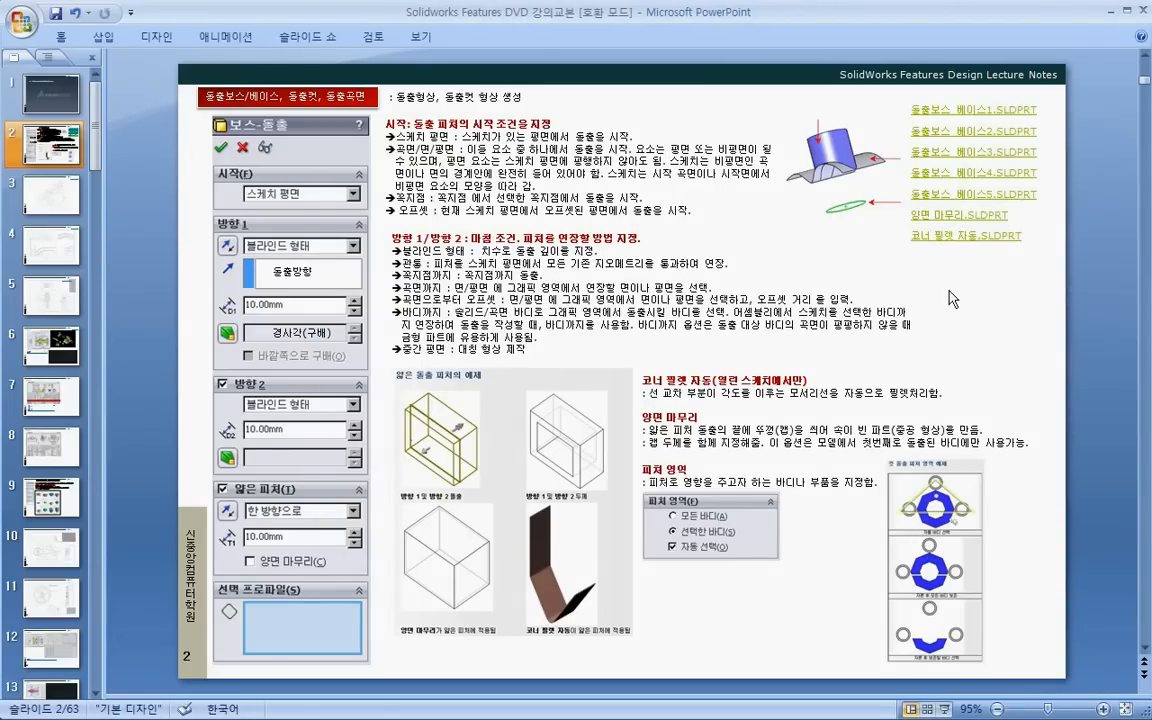
{"action": "right_click", "coordinate": [941, 237]}
{"action": "left_click", "coordinate": [877, 420]}
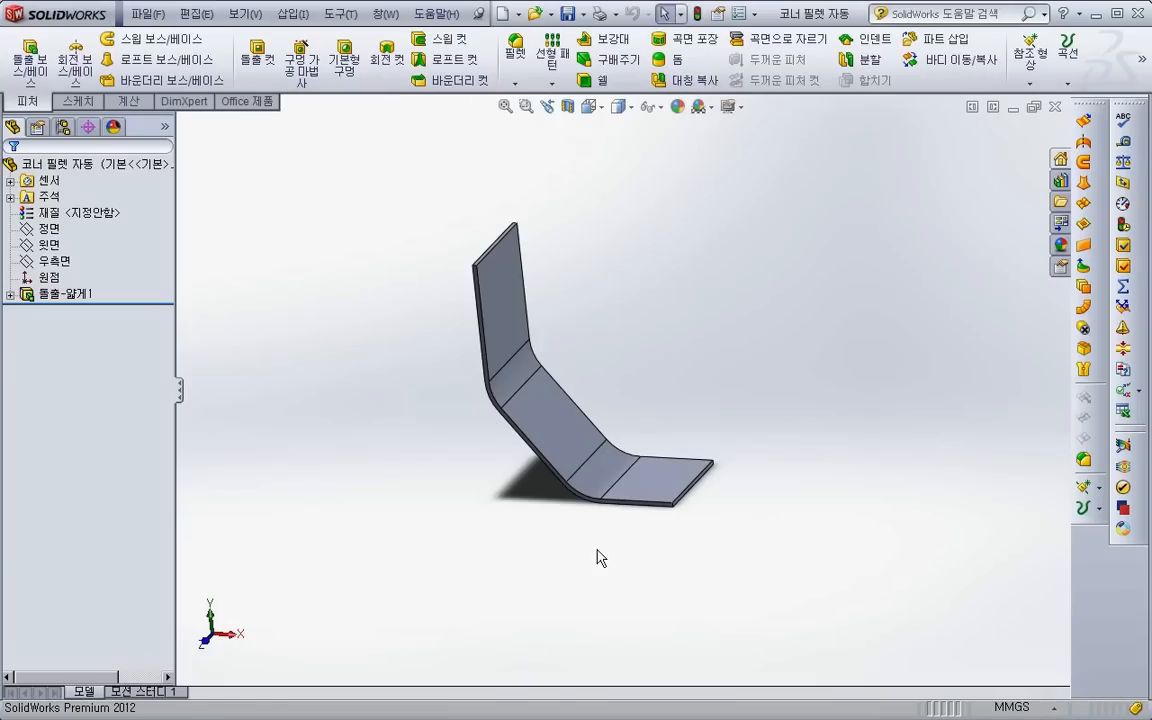
- Delete the bent strip's thin extrusion while keeping its open line sketch
{"action": "left_click", "coordinate": [88, 296]}
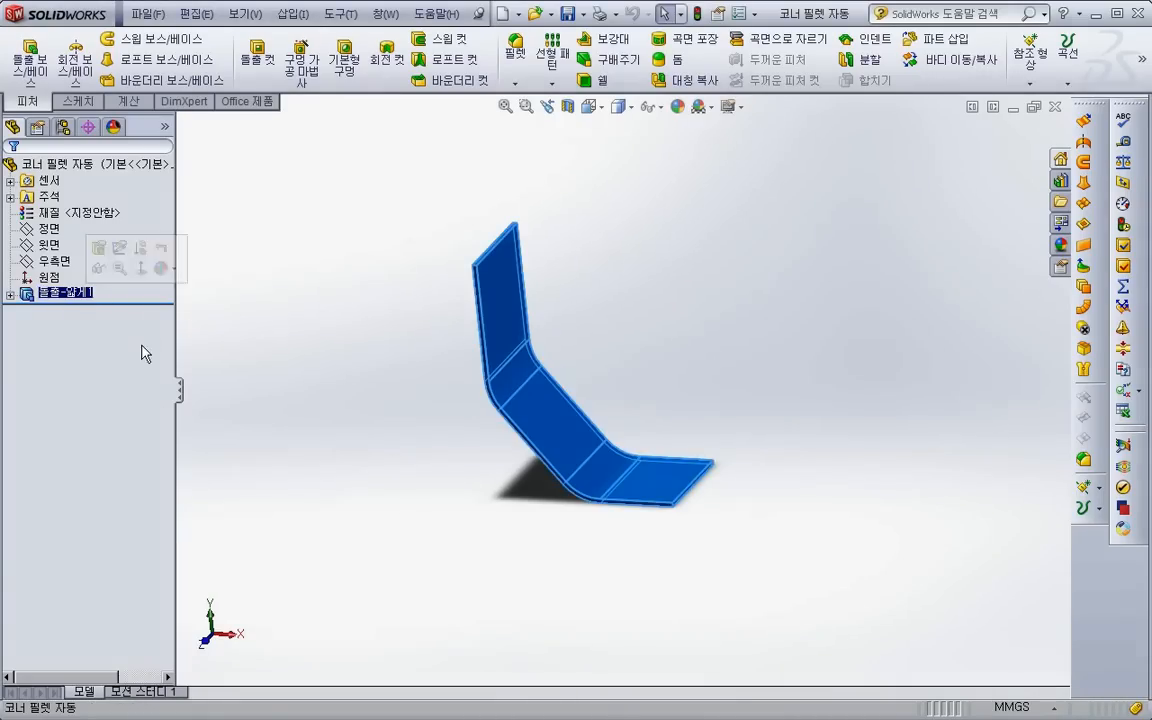
{"action": "key", "text": "Delete"}
{"action": "key", "text": "Return"}
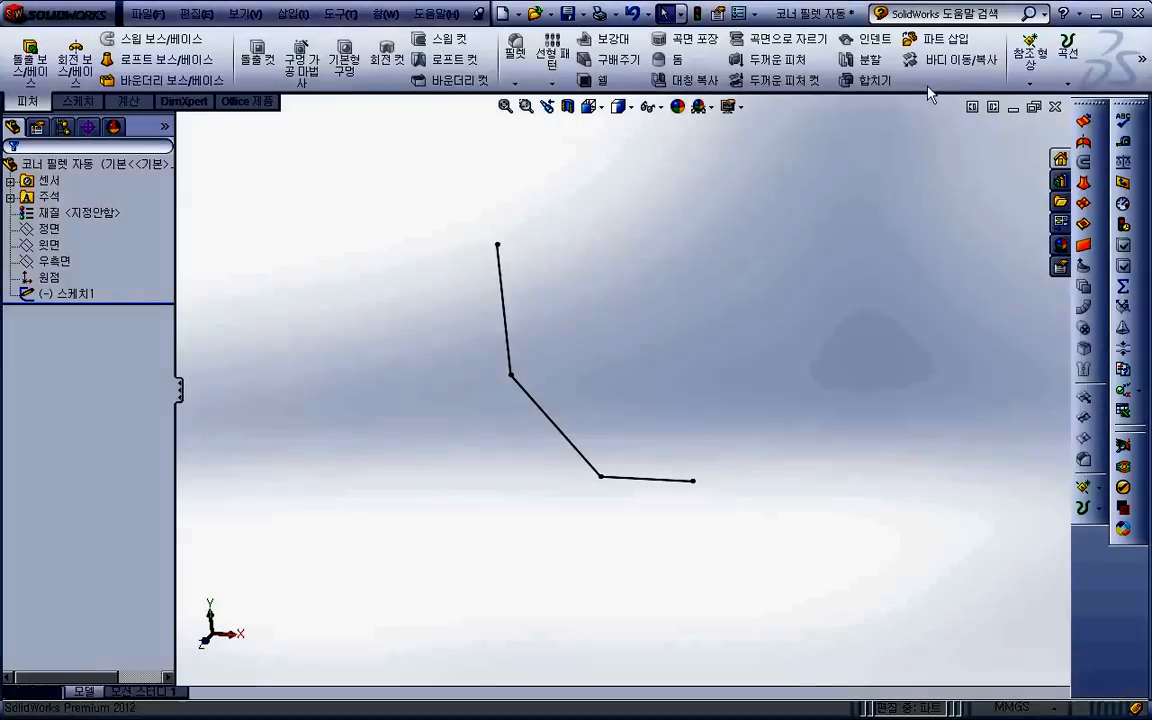
- Bring up the list of toolbars that can be shown or hidden
{"action": "right_click", "coordinate": [928, 93]}
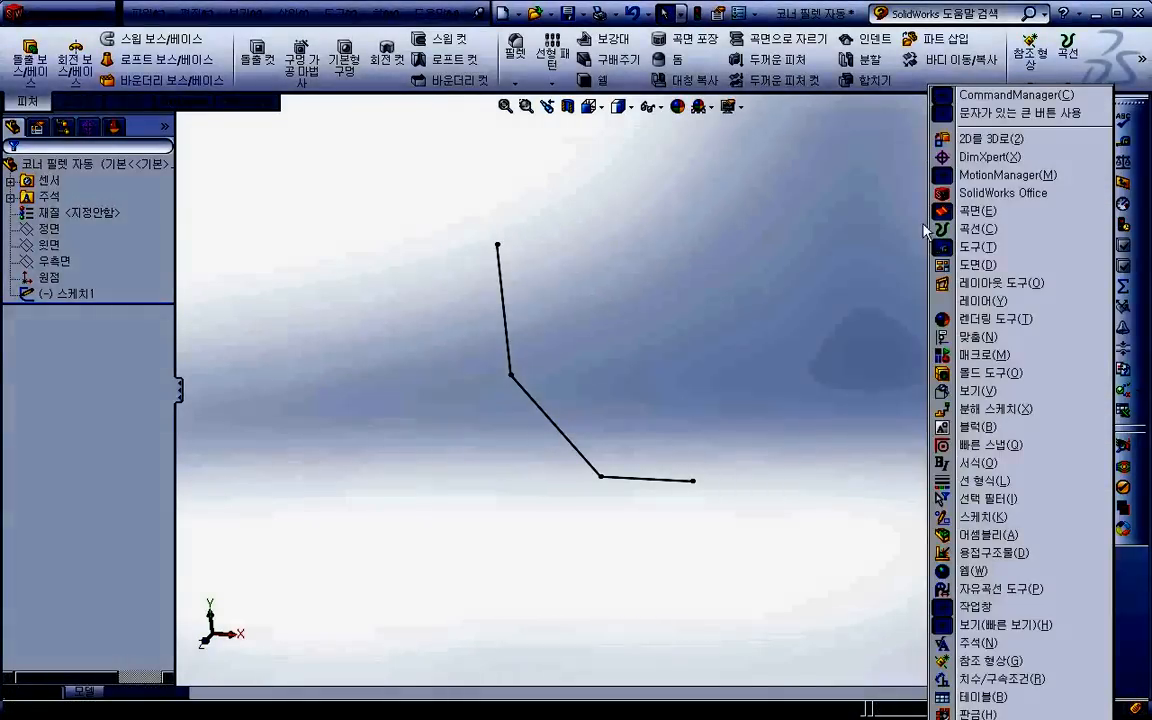
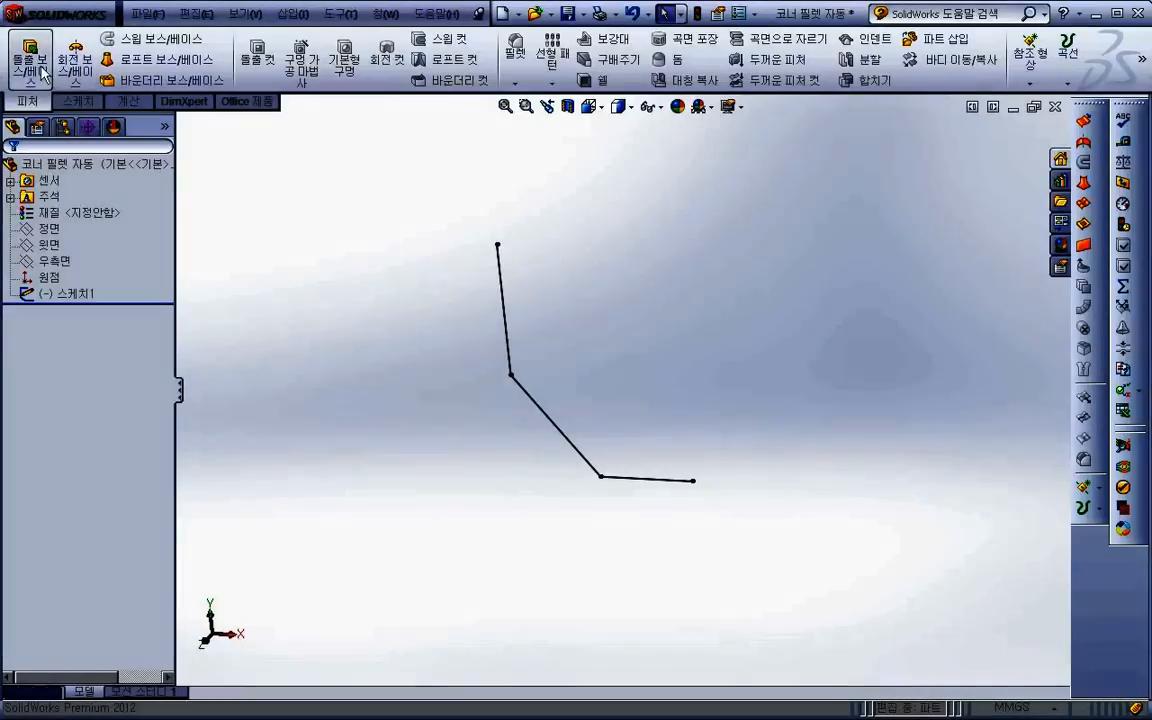
- Start a boss extrusion of the open line sketch with a 중간 평면 end condition and a 50 mm depth
{"action": "left_click", "coordinate": [30, 60]}
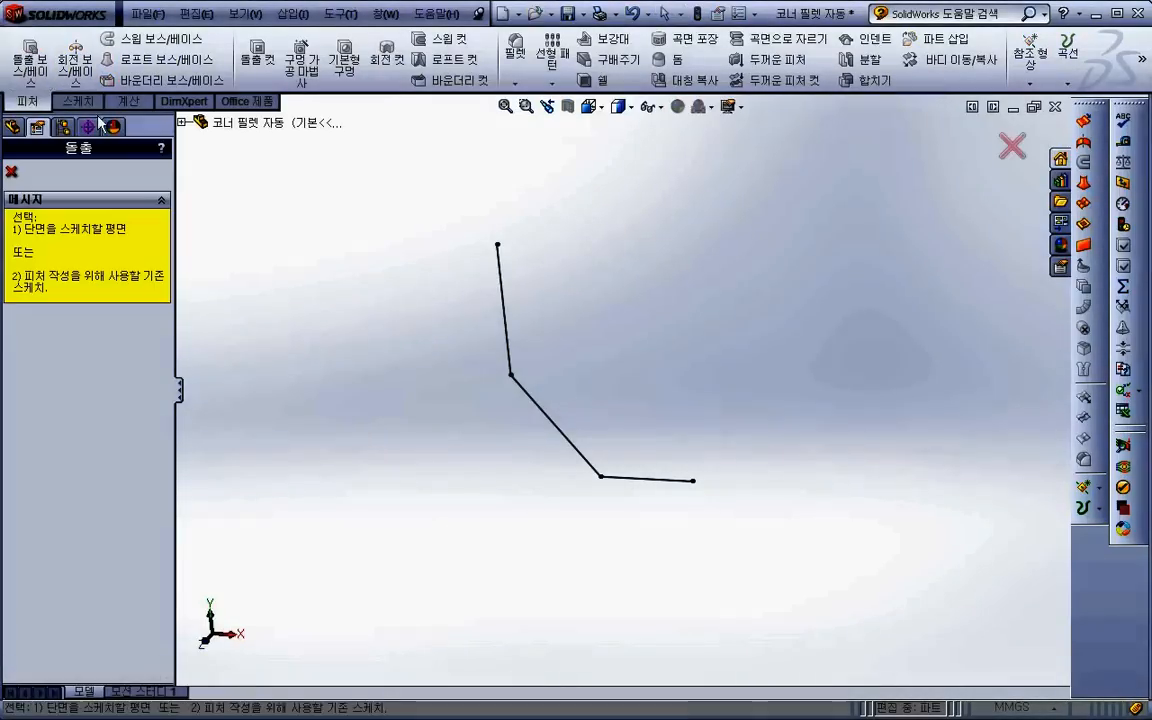
{"action": "left_click", "coordinate": [543, 412]}
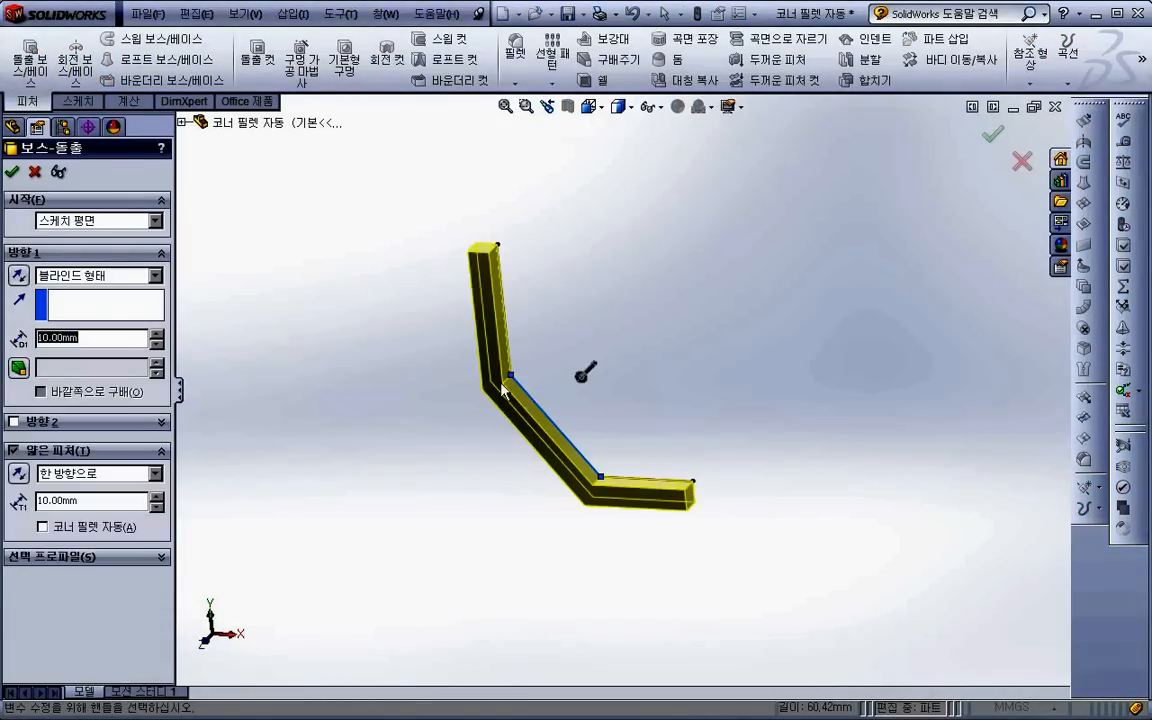
{"action": "middle_click_drag", "start_coordinate": [419, 424], "coordinate": [408, 438]}
{"action": "left_click", "coordinate": [97, 282]}
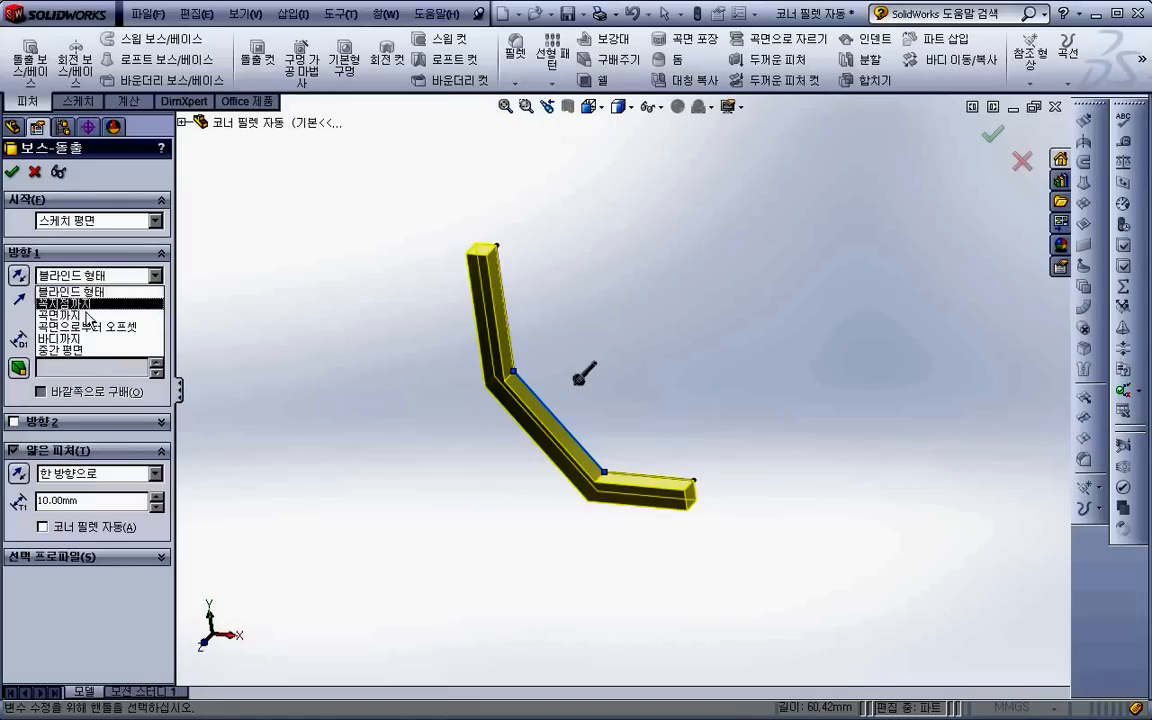
{"action": "left_click", "coordinate": [76, 351]}
{"action": "type", "text": "60"}
{"action": "key", "text": "Return"}
- Set the thin wall to 5 mm and round its corners automatically with a 20 mm radius, completing the extrusion
{"action": "double_click", "coordinate": [50, 470]}
{"action": "type", "text": "5"}
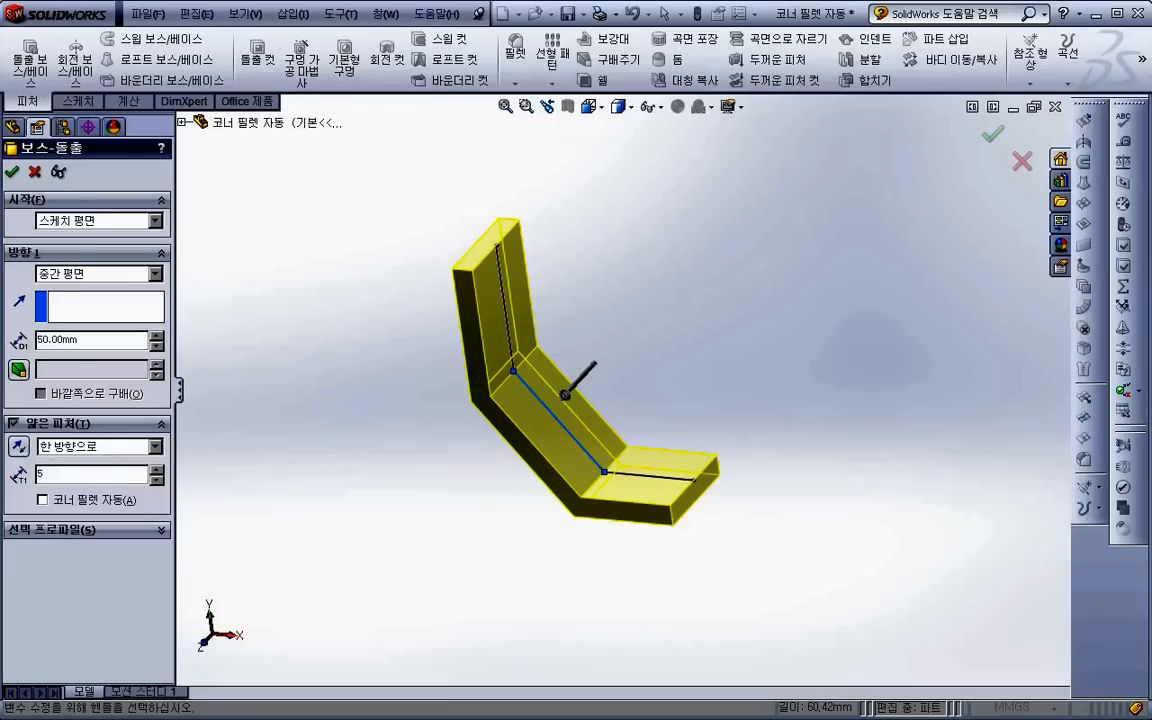
{"action": "key", "text": "Return"}
{"action": "left_click", "coordinate": [79, 501]}
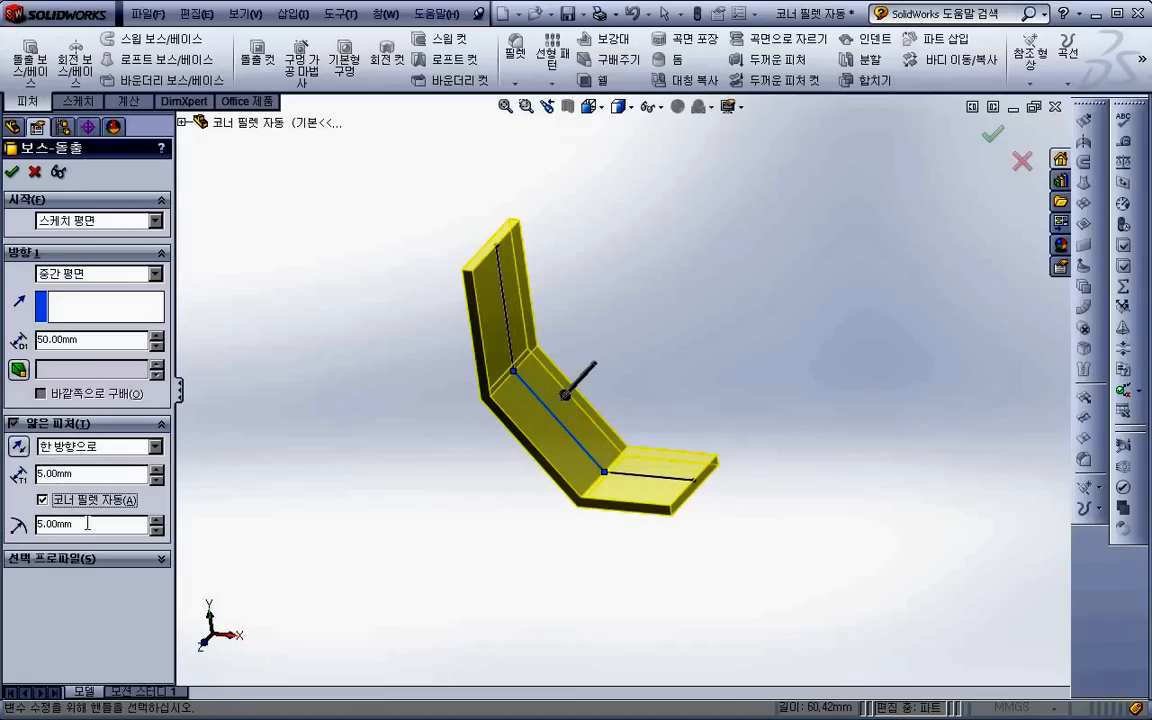
{"action": "type", "text": "20"}
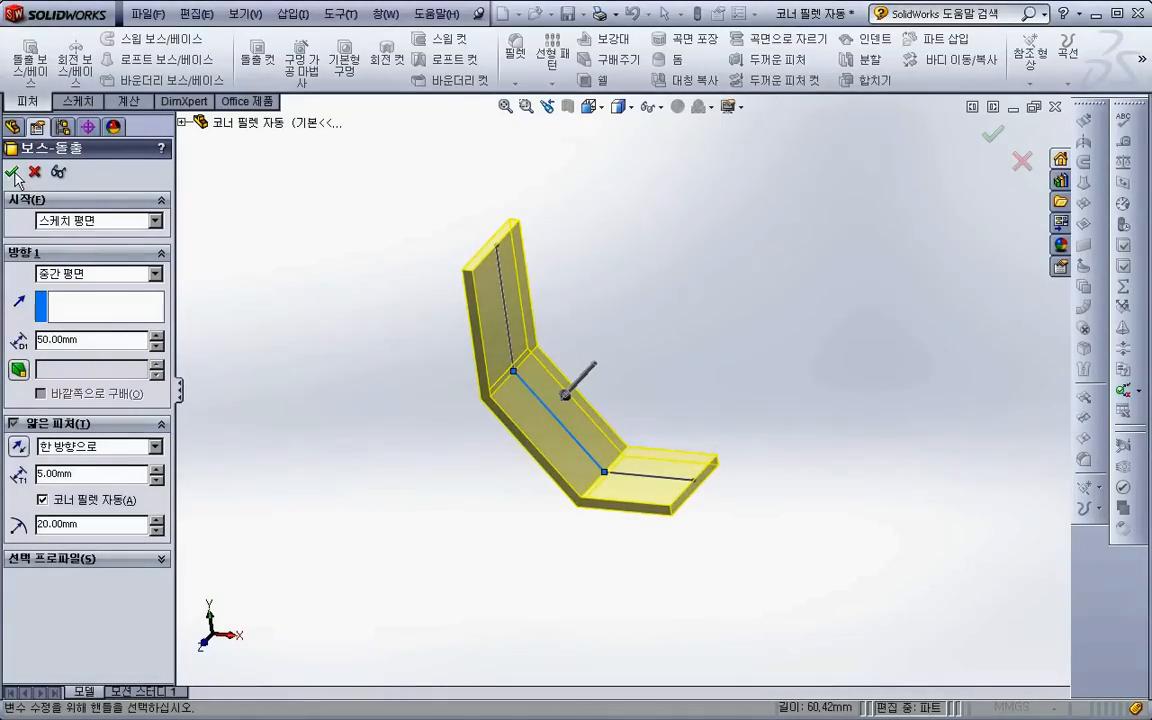
{"action": "left_click", "coordinate": [12, 172]}
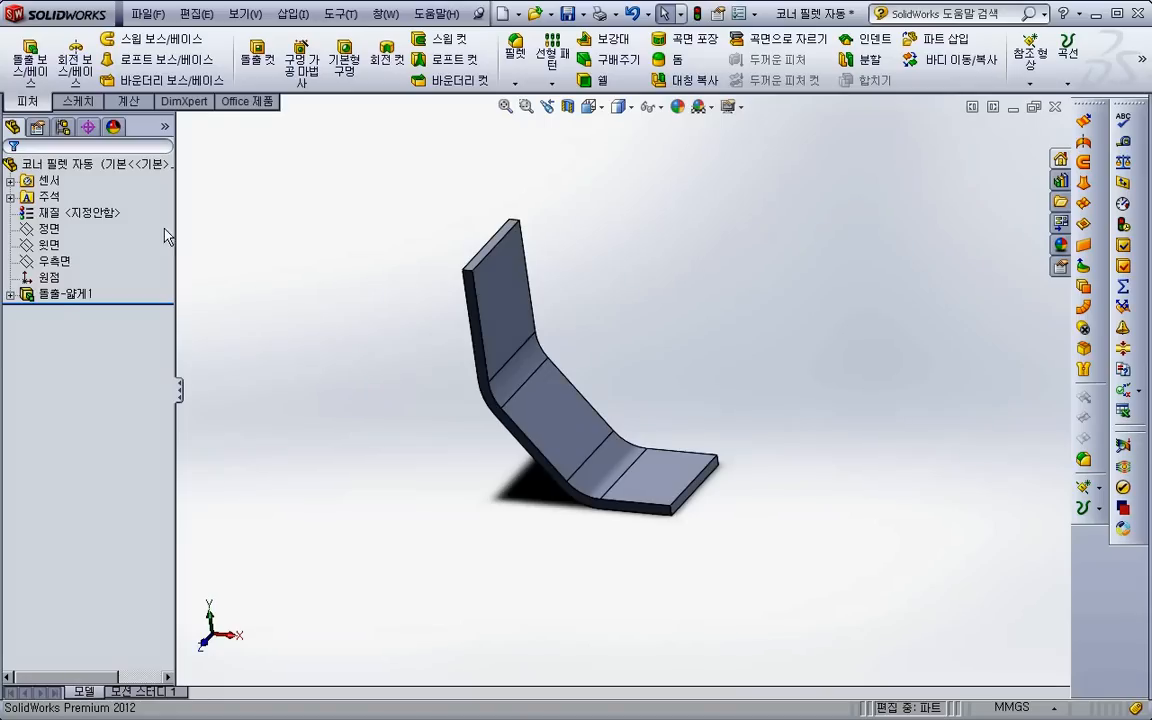
- Delete the filleted thin extrusion while keeping its absorbed sketch
{"action": "left_click", "coordinate": [66, 294]}
{"action": "key", "text": "Delete"}
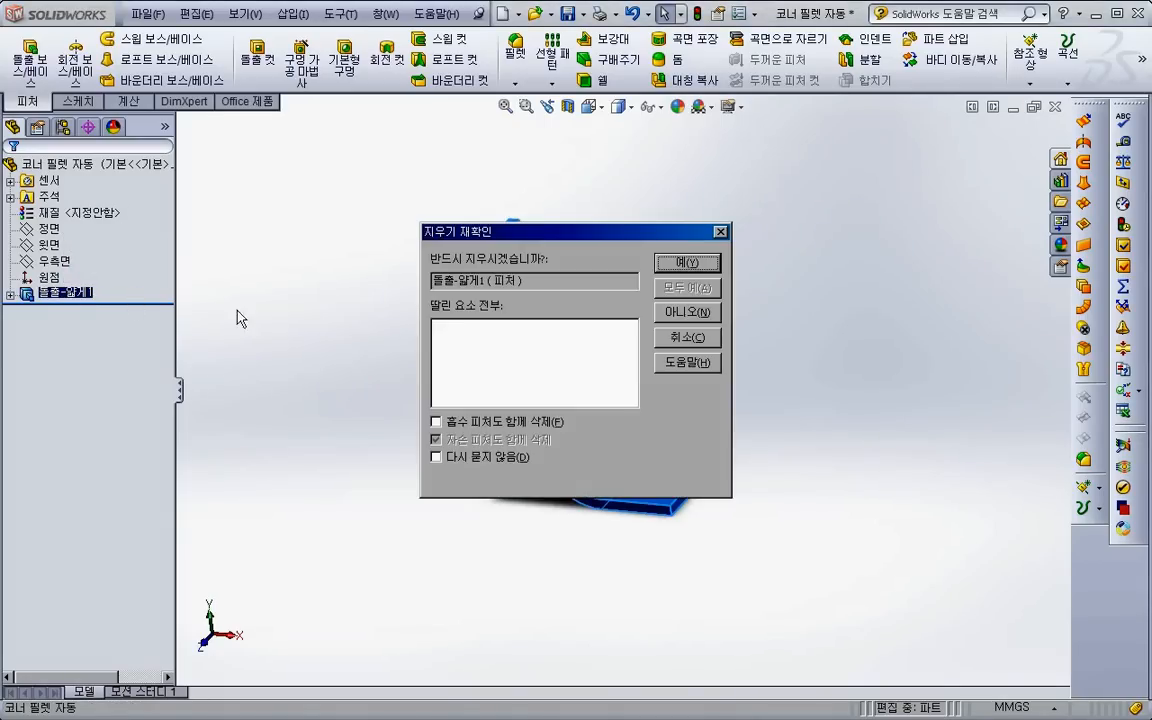
{"action": "left_click", "coordinate": [687, 262]}
- Try to extrude the open line sketch as a surface 30 mm deep with the 중간 평면 end condition
{"action": "left_click", "coordinate": [1083, 120]}
{"action": "left_click", "coordinate": [540, 410]}
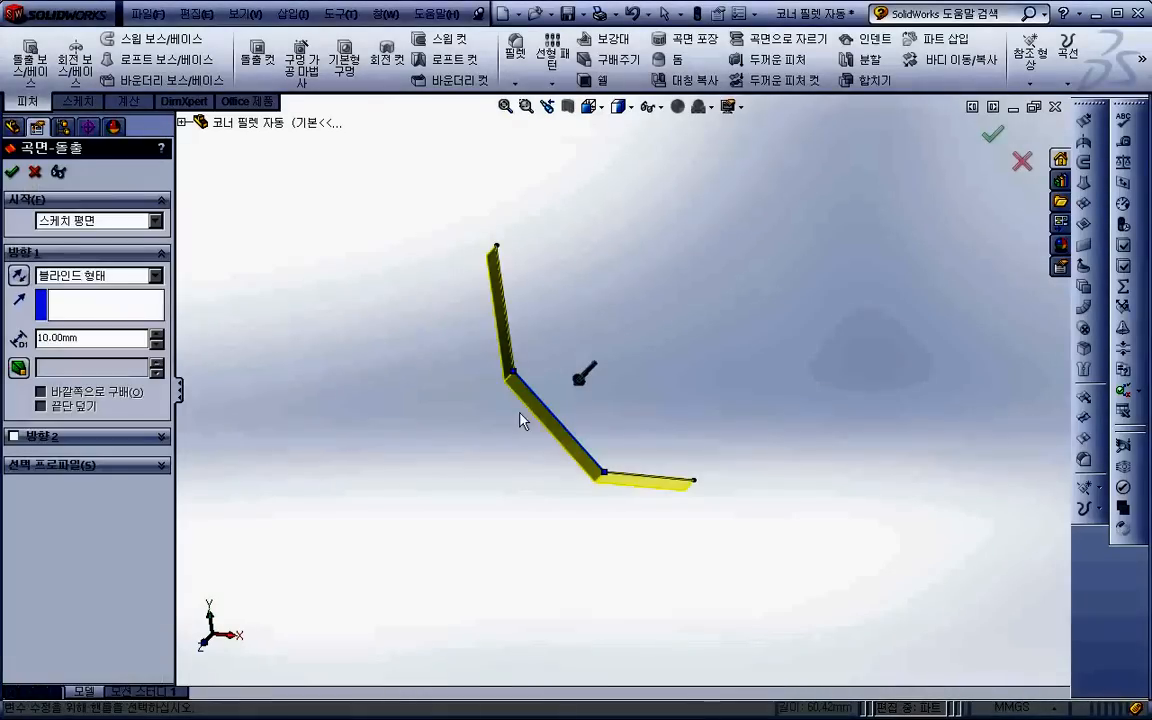
{"action": "left_click", "coordinate": [107, 276]}
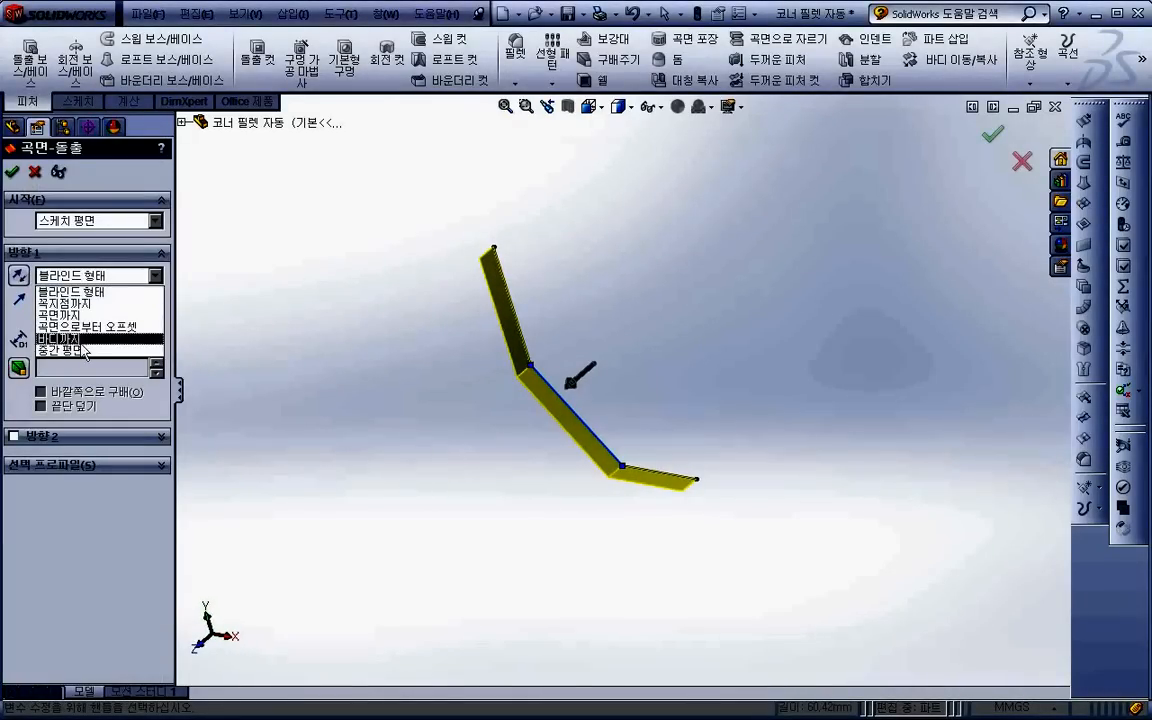
{"action": "left_click", "coordinate": [78, 325]}
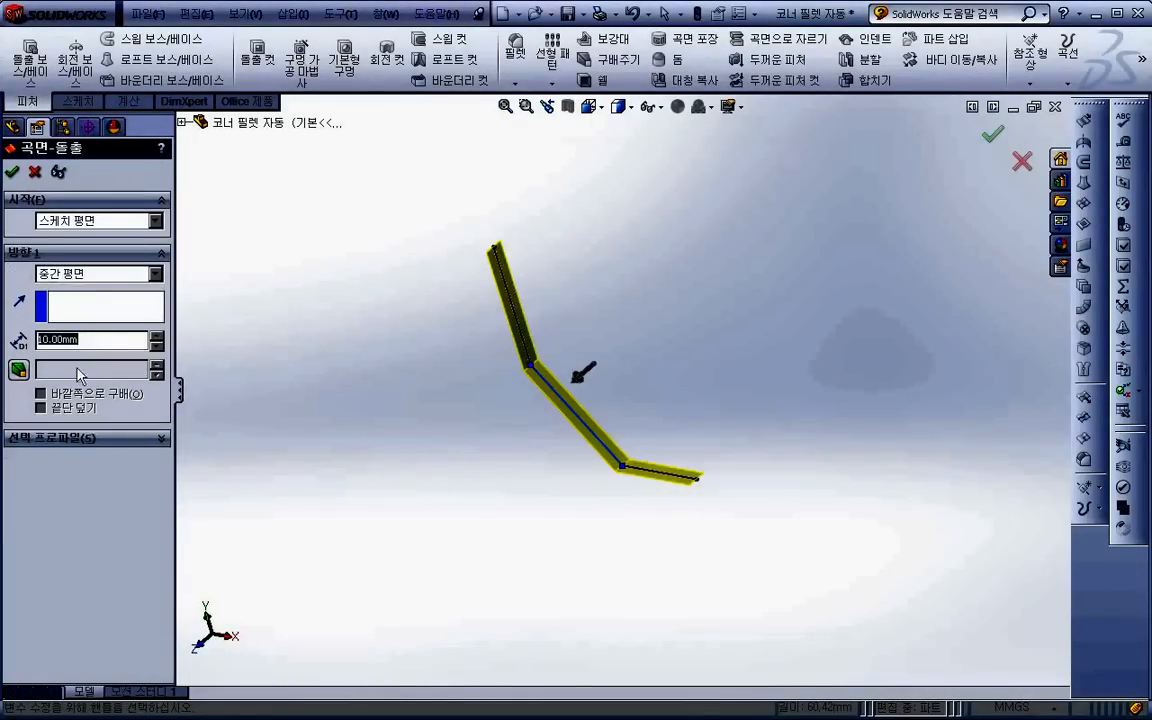
{"action": "type", "text": "30"}
{"action": "key", "text": "Return"}
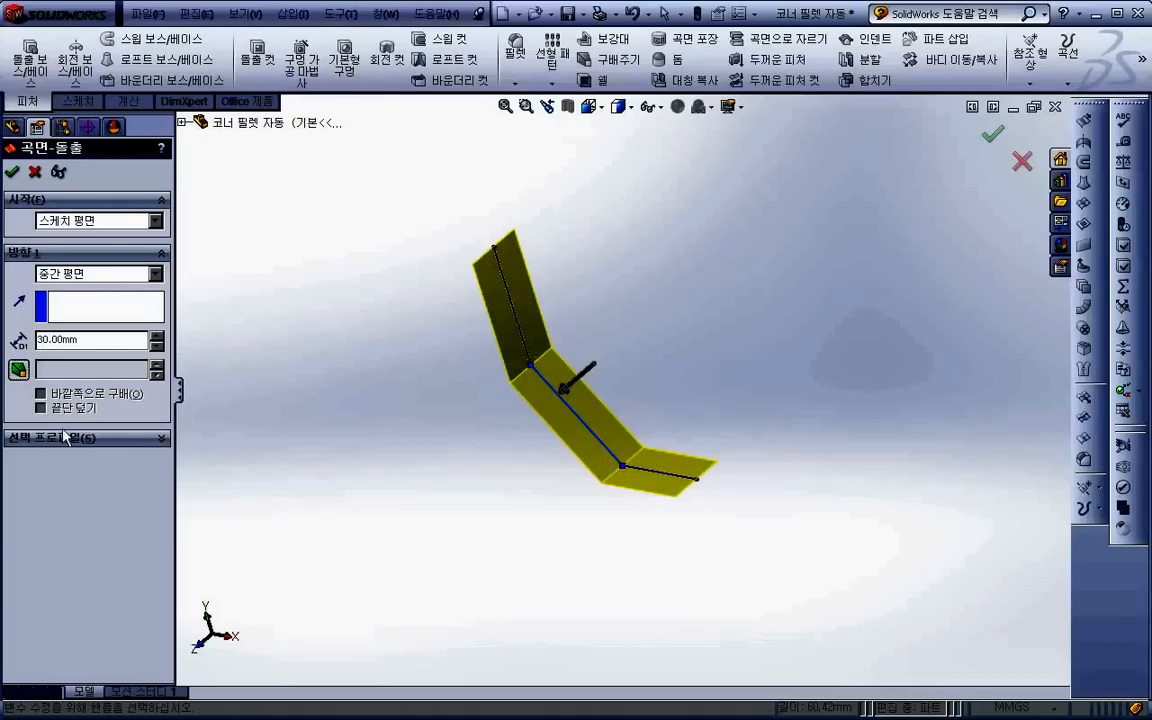
{"action": "left_click", "coordinate": [34, 173]}
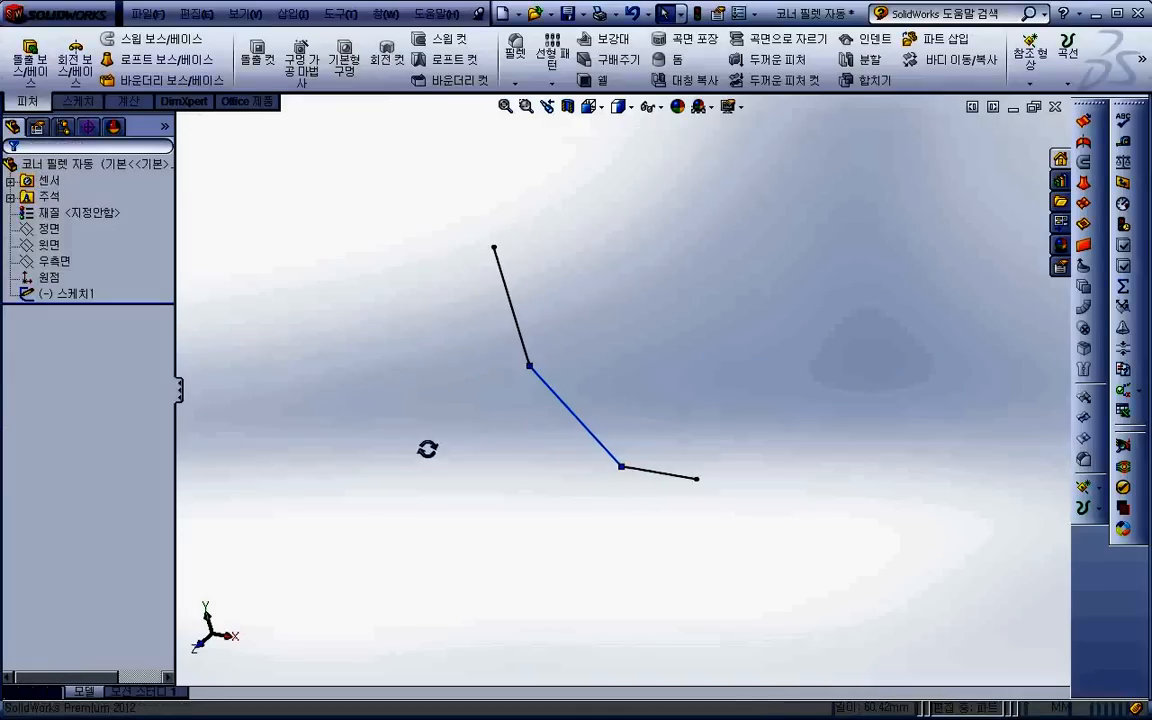
- Start a blind surface extrusion of the open line sketch with a depth of 53 mm
{"action": "mouse_move", "coordinate": [376, 440]}
{"action": "middle_mouse_down"}
{"action": "mouse_move", "coordinate": [316, 417]}
{"action": "mouse_move", "coordinate": [237, 319]}
{"action": "mouse_move", "coordinate": [390, 418]}
{"action": "middle_mouse_up"}
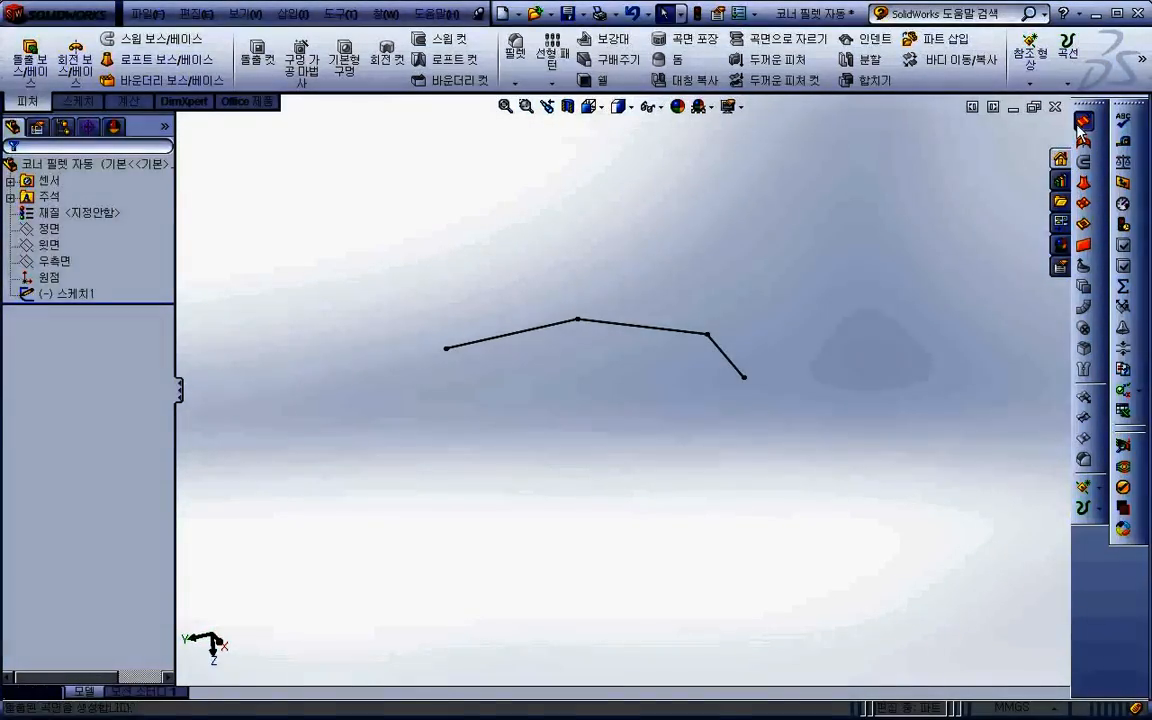
{"action": "left_click", "coordinate": [1082, 123]}
{"action": "left_click", "coordinate": [660, 330]}
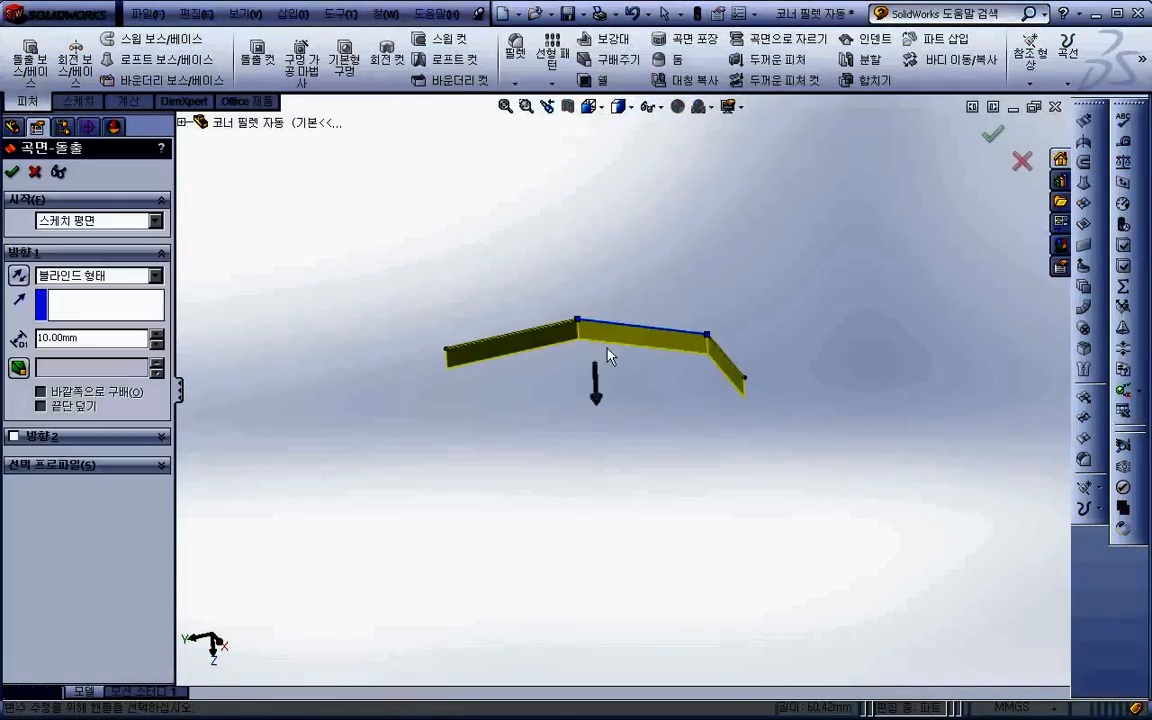
{"action": "left_click_drag", "start_coordinate": [603, 468], "coordinate": [606, 462]}
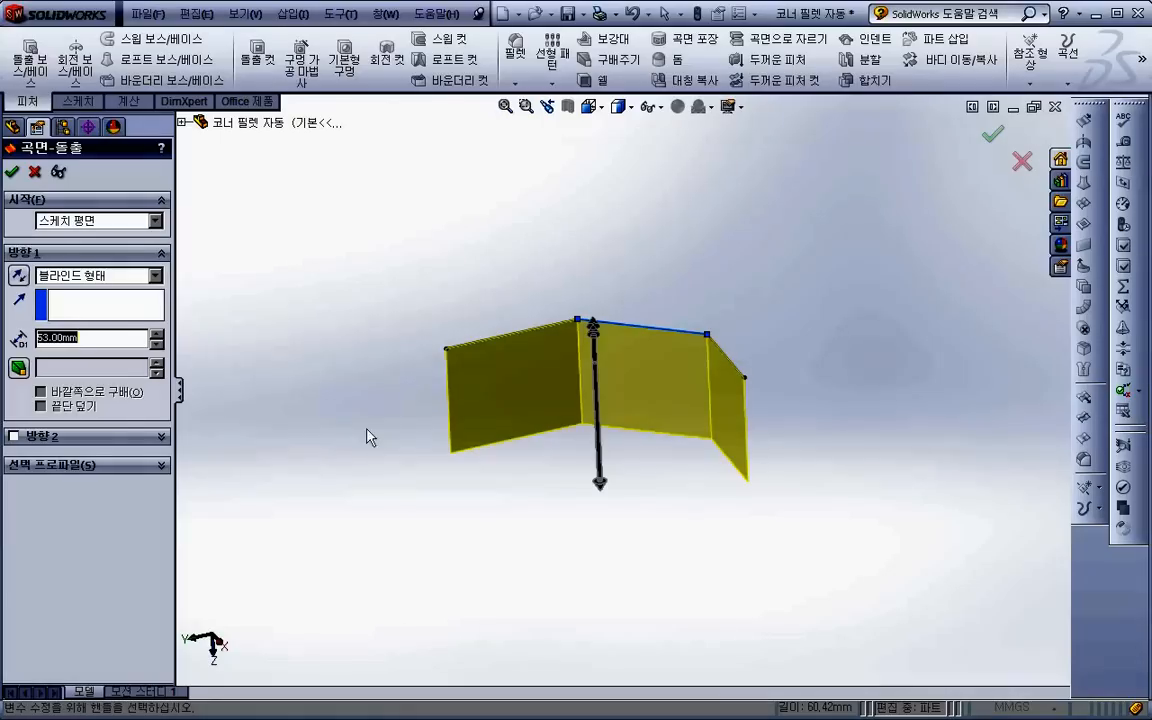
- Apply a 20-degree draft to the first direction of the surface extrusion
{"action": "left_click", "coordinate": [18, 368]}
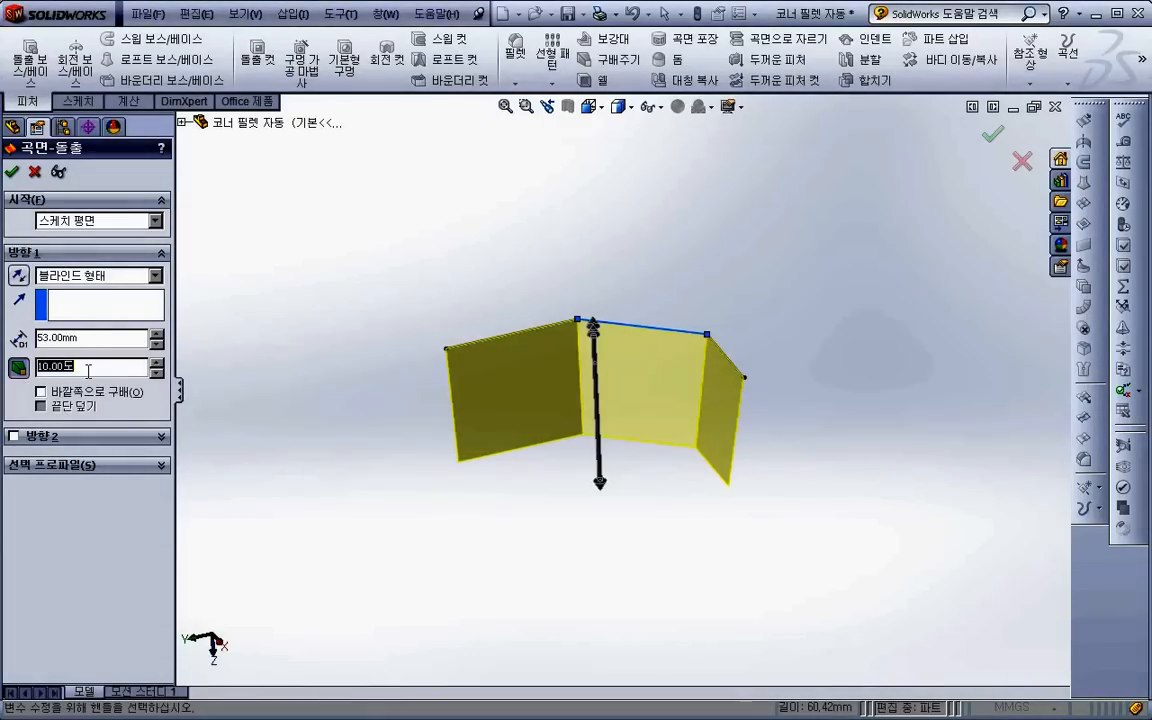
{"action": "middle_click_drag", "start_coordinate": [622, 501], "coordinate": [505, 500]}
{"action": "mouse_move", "coordinate": [632, 463]}
{"action": "middle_mouse_down"}
{"action": "mouse_move", "coordinate": [637, 444]}
{"action": "mouse_move", "coordinate": [612, 465]}
{"action": "mouse_move", "coordinate": [622, 456]}
{"action": "middle_mouse_up"}
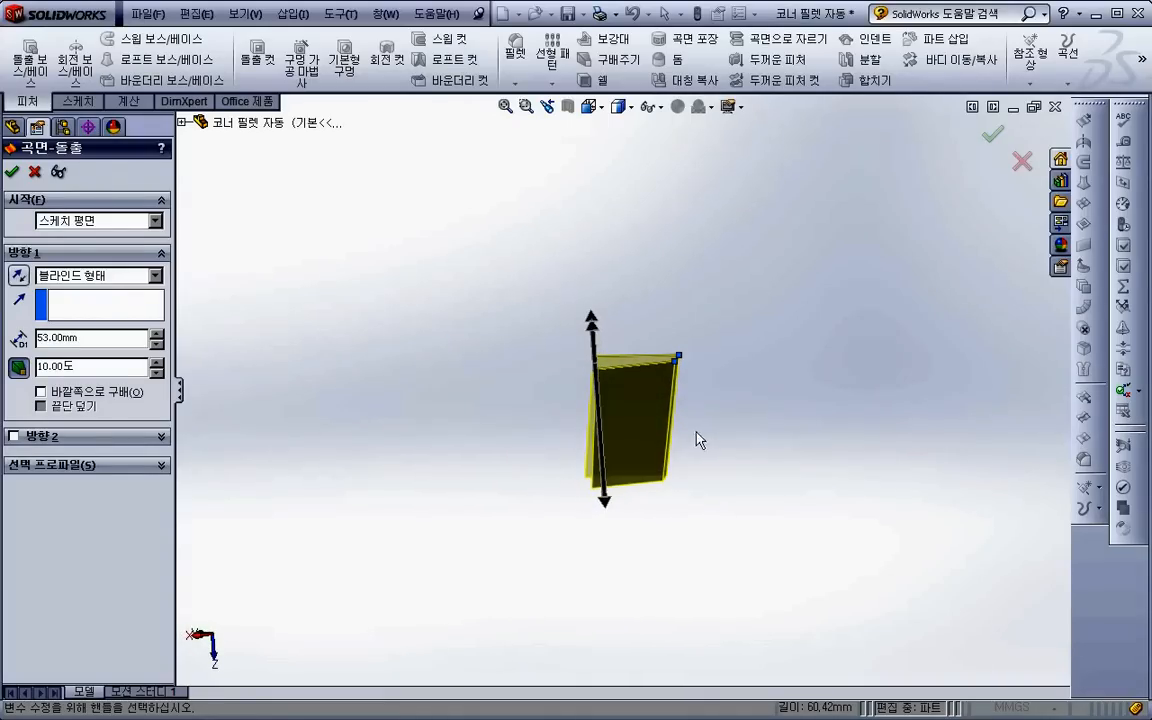
{"action": "left_click_drag", "start_coordinate": [104, 367], "coordinate": [32, 357]}
{"action": "type", "text": "20"}
{"action": "key", "text": "Tab"}
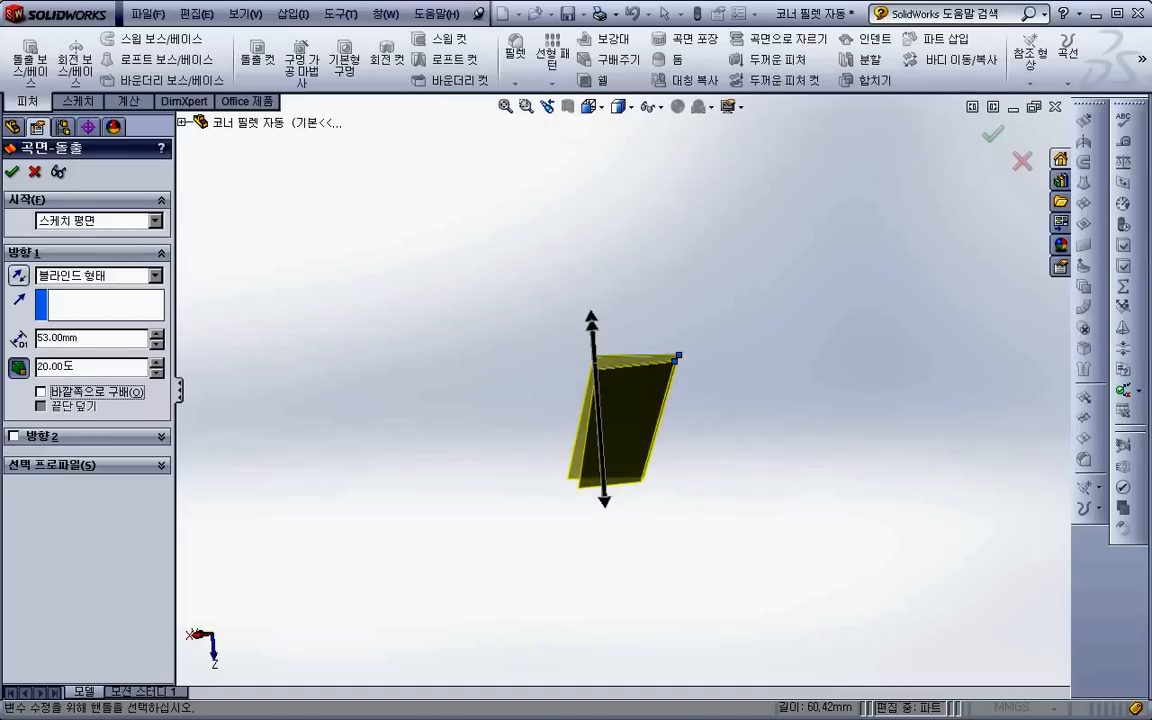
- Compare inward and outward draft in the first direction by switching outward draft on and off, leaving it off
{"action": "left_click", "coordinate": [107, 397]}
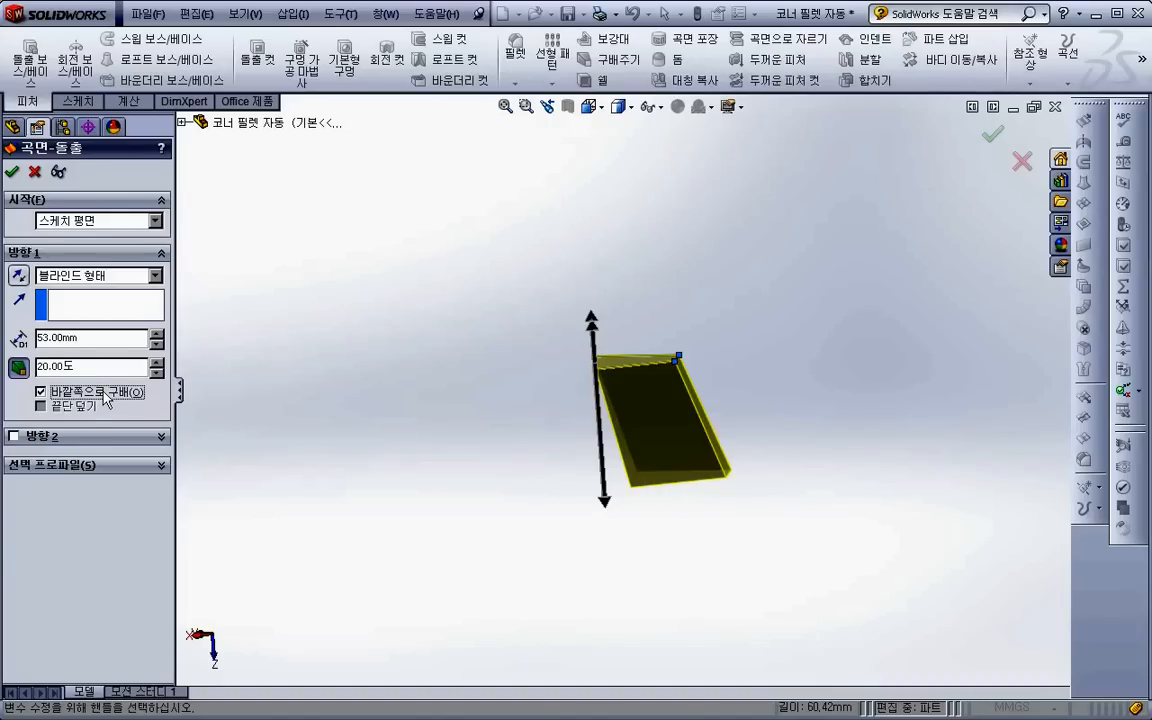
{"action": "left_click", "coordinate": [107, 397]}
{"action": "left_click", "coordinate": [107, 397]}
{"action": "left_click", "coordinate": [107, 397]}
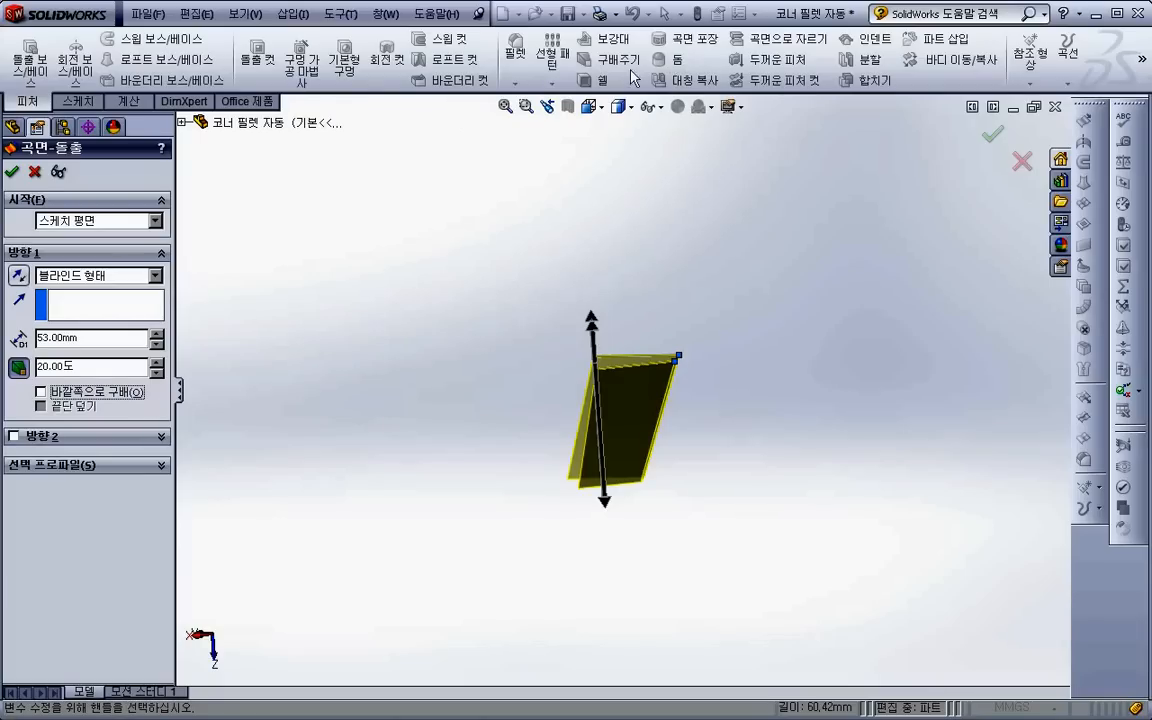
{"action": "left_click", "coordinate": [93, 395]}
{"action": "left_click", "coordinate": [95, 391]}
{"action": "left_click", "coordinate": [96, 395]}
{"action": "left_click", "coordinate": [96, 395]}
{"action": "left_click", "coordinate": [95, 392]}
{"action": "left_click", "coordinate": [96, 395]}
- Add a blind second direction of 50 mm with a 10-degree outward draft and complete the surface extrusion
{"action": "left_click", "coordinate": [53, 440]}
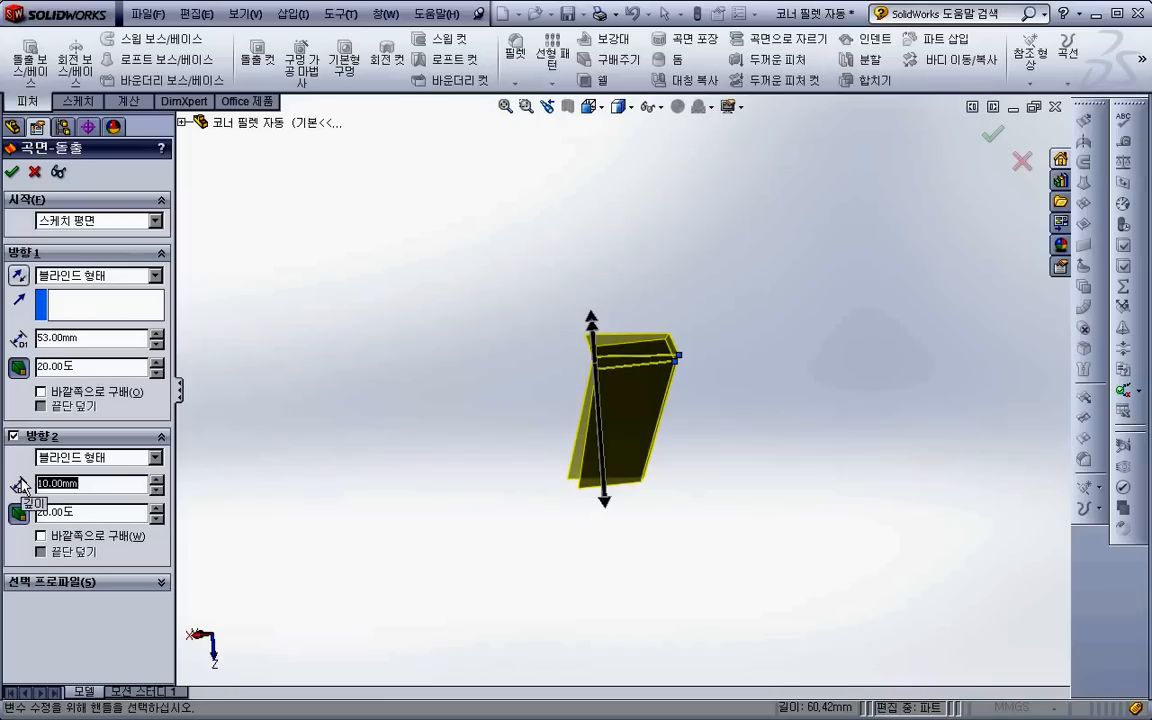
{"action": "type", "text": "50"}
{"action": "key", "text": "Return"}
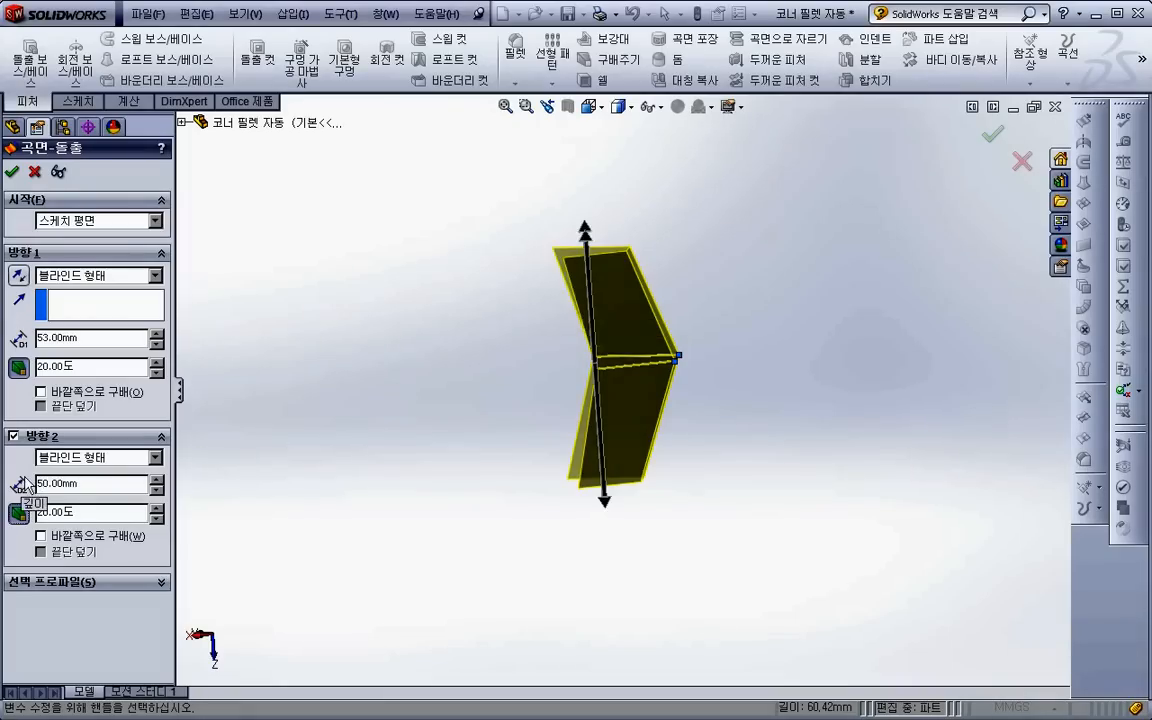
{"action": "double_click", "coordinate": [88, 513]}
{"action": "type", "text": "10"}
{"action": "key", "text": "Tab"}
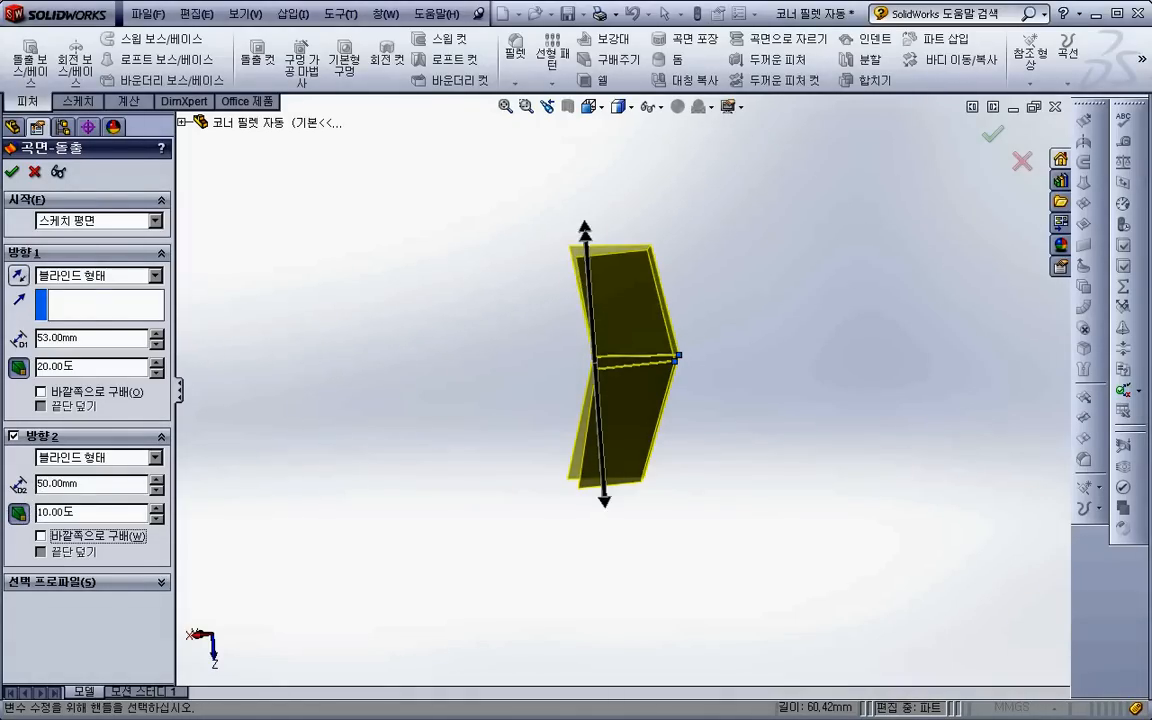
{"action": "left_click", "coordinate": [61, 545]}
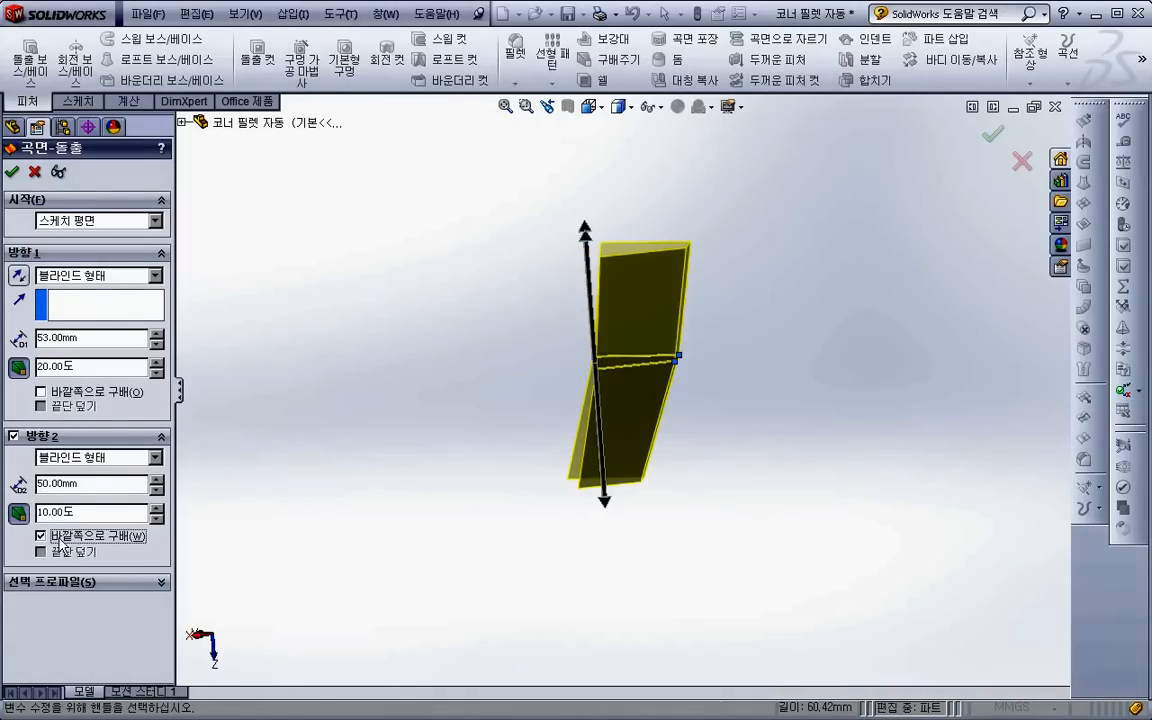
{"action": "middle_click_drag", "start_coordinate": [437, 442], "coordinate": [542, 517]}
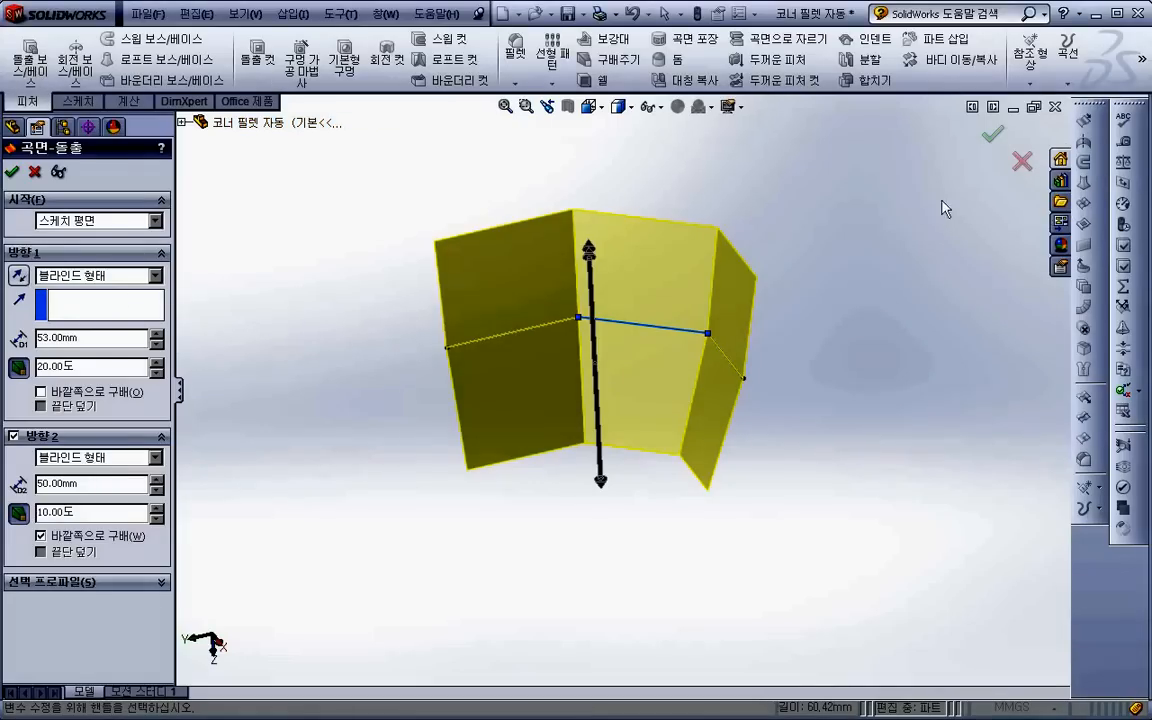
{"action": "scroll", "coordinate": [663, 170], "scroll_direction": "down", "scroll_amount": 2}
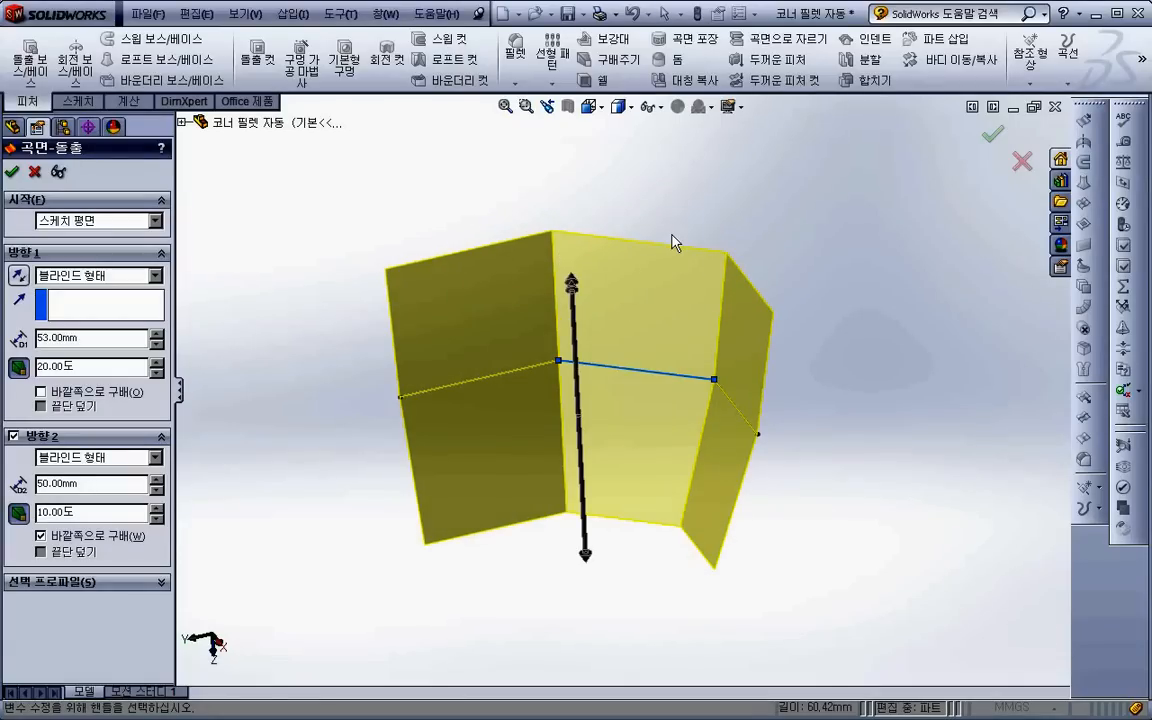
{"action": "left_click", "coordinate": [12, 172]}
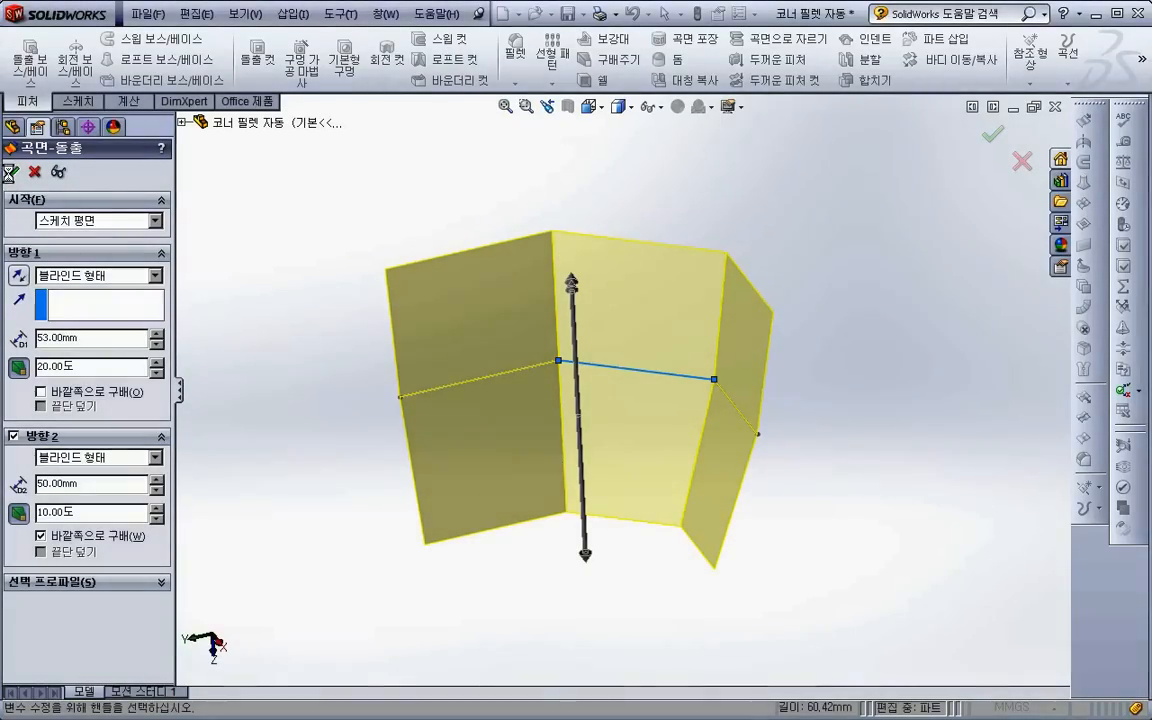
- Close the part and open 돌출보스_베이스1 from its link on the PowerPoint lecture slide
{"action": "left_click", "coordinate": [281, 286]}
{"action": "scroll", "coordinate": [297, 310], "scroll_direction": "up", "scroll_amount": 1}
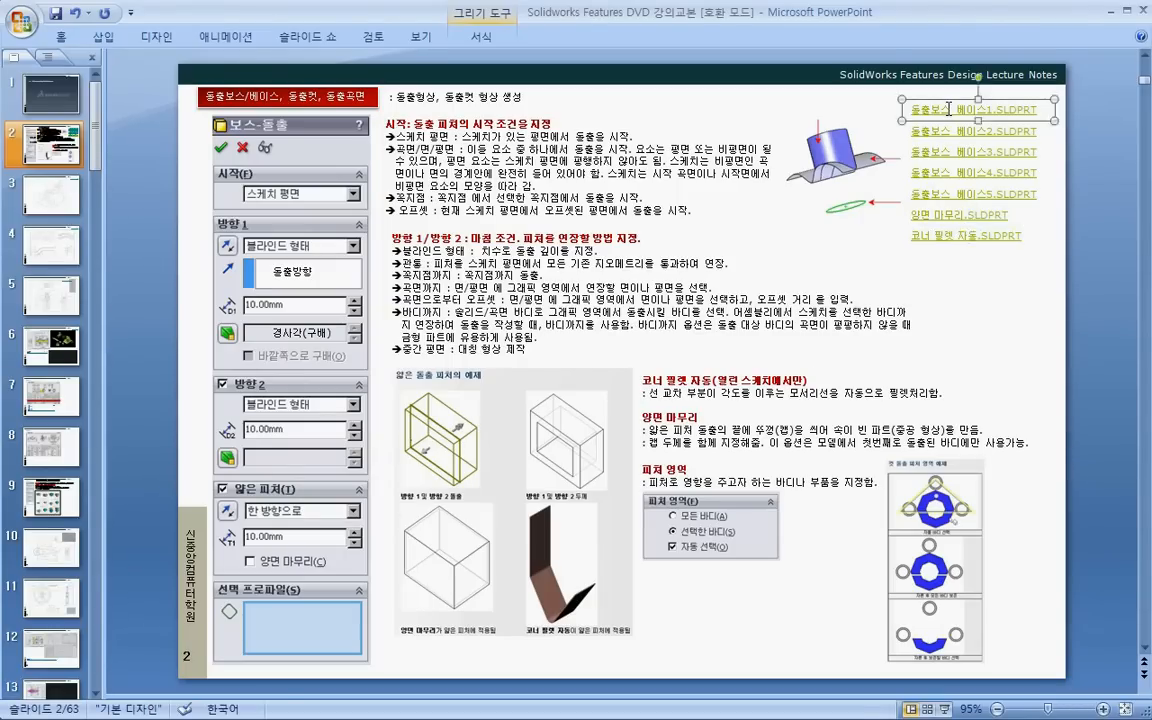
{"action": "right_click", "coordinate": [931, 110]}
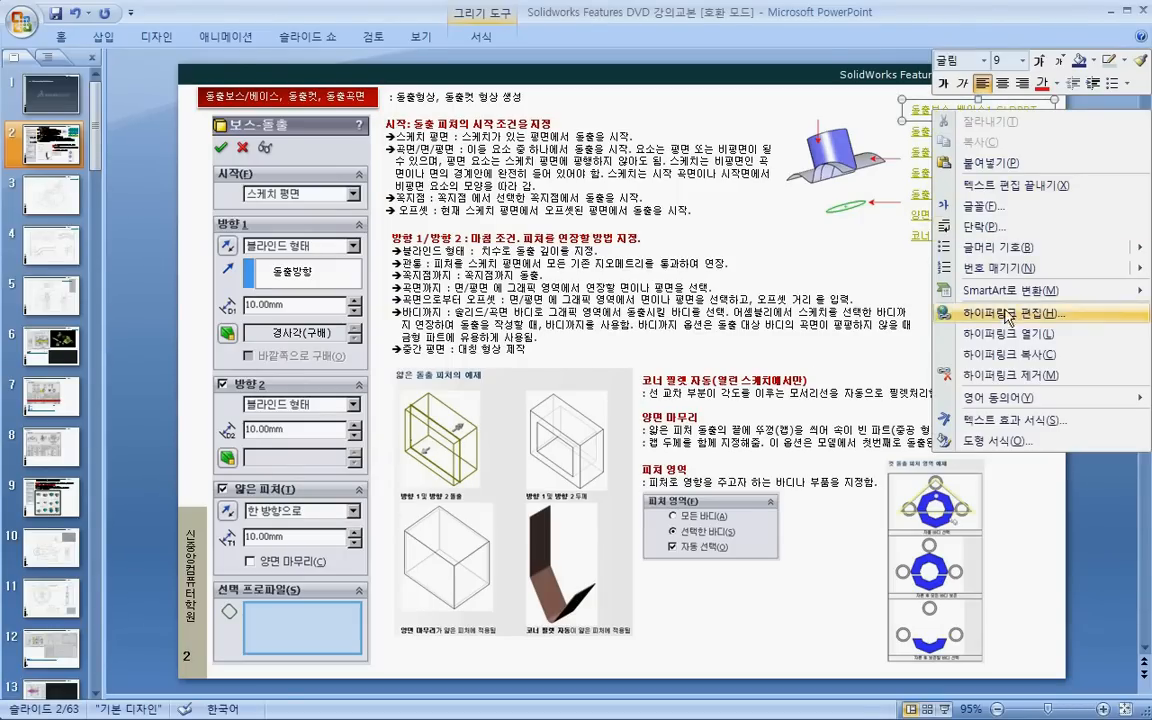
{"action": "left_click", "coordinate": [1008, 333]}
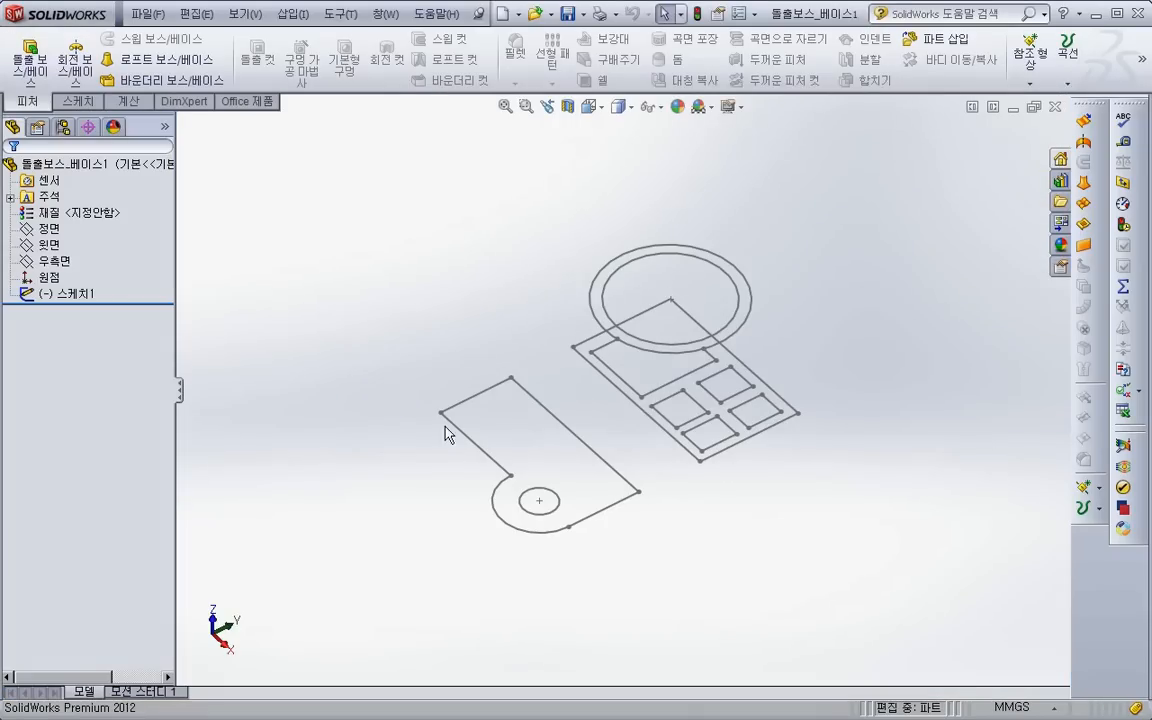
- Boss-extrude the outer contour of the plate outline with the rounded corner 72 mm upward
{"action": "left_click", "coordinate": [30, 60]}
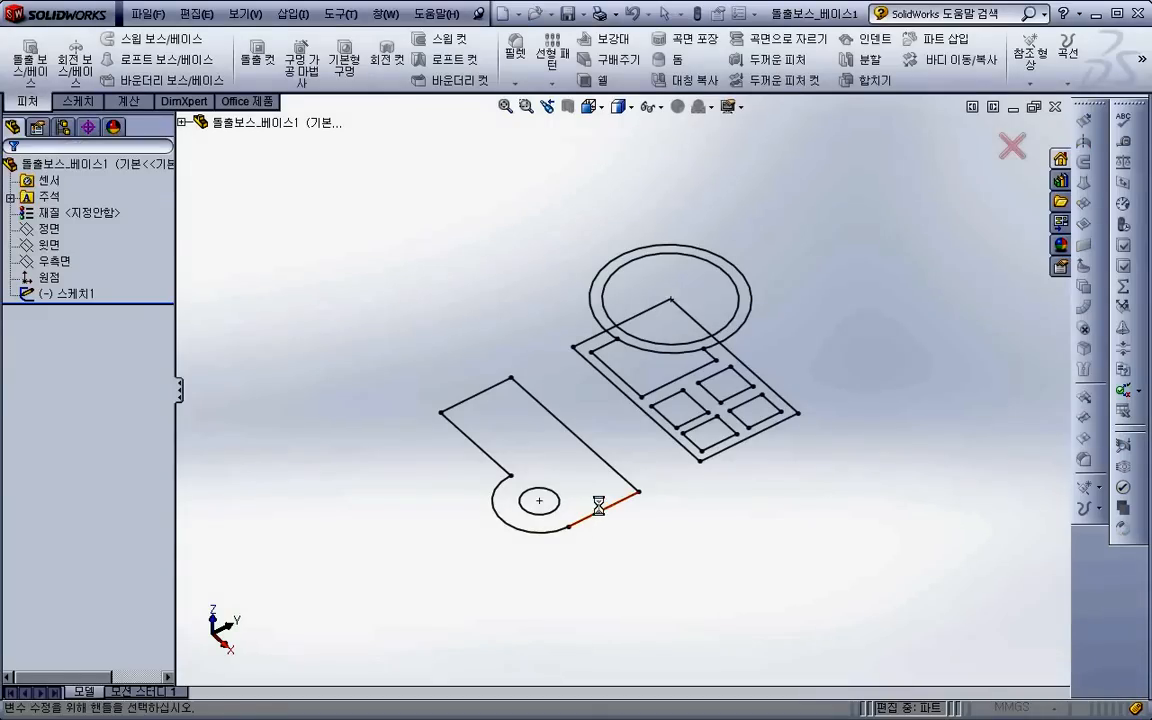
{"action": "left_click", "coordinate": [599, 509]}
{"action": "left_click_drag", "start_coordinate": [521, 452], "coordinate": [521, 386]}
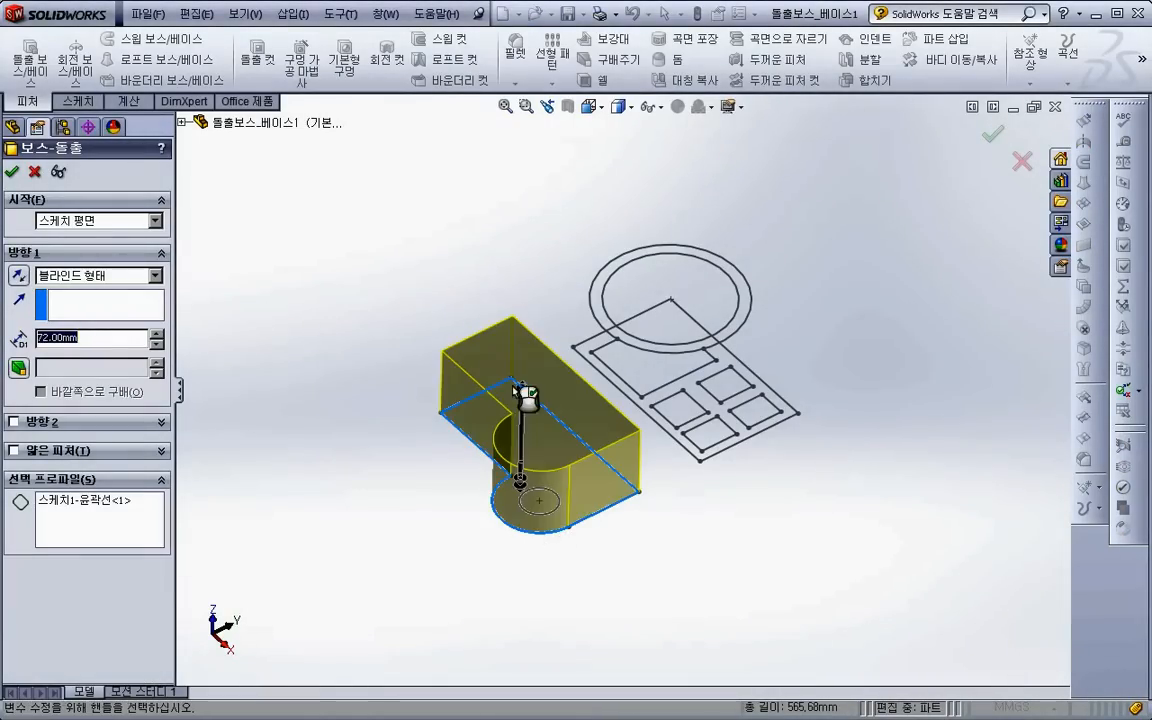
{"action": "left_click", "coordinate": [11, 175]}
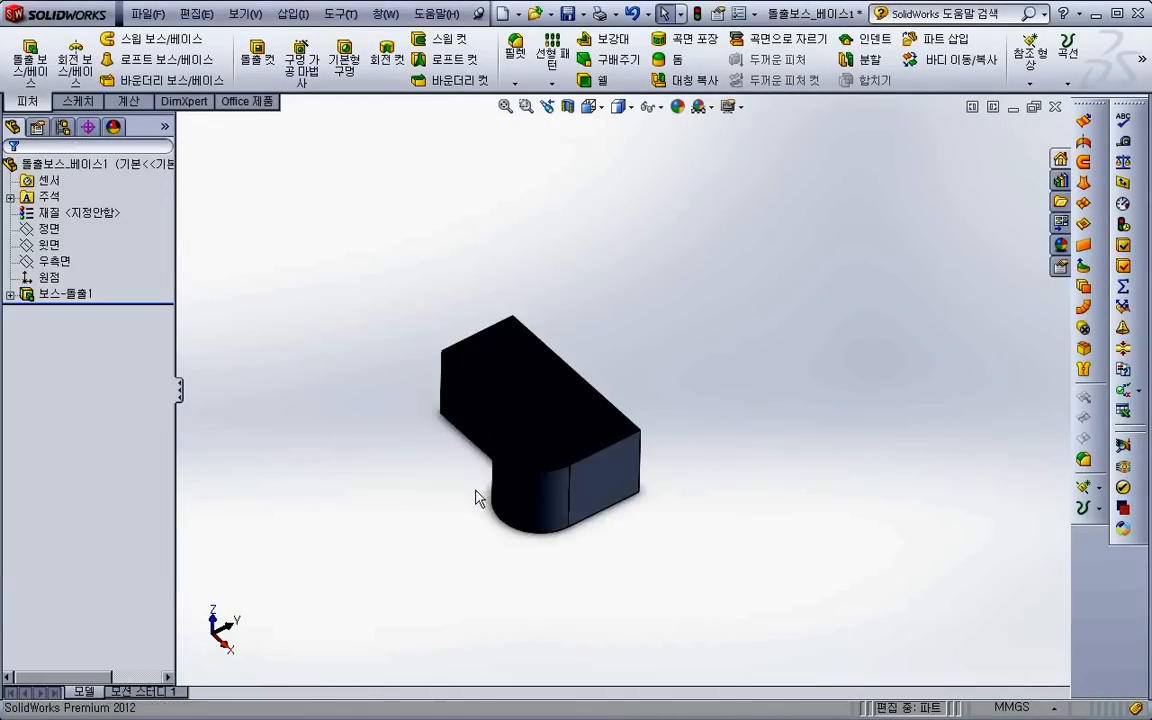
- Preview a section view of the extruded plate on the front plane (정면)
{"action": "left_click", "coordinate": [567, 106]}
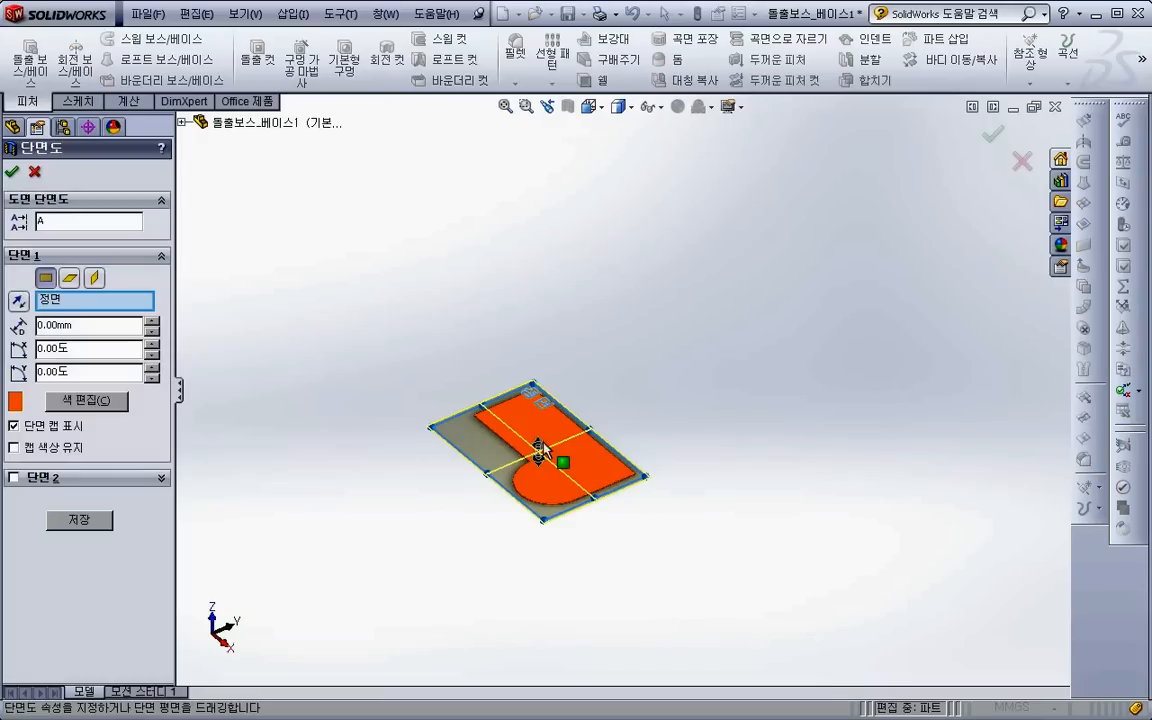
{"action": "left_click", "coordinate": [34, 172]}
- Delete the plate's boss extrusion feature without its absorbed sketch, and undo the deletion
{"action": "left_click", "coordinate": [602, 484]}
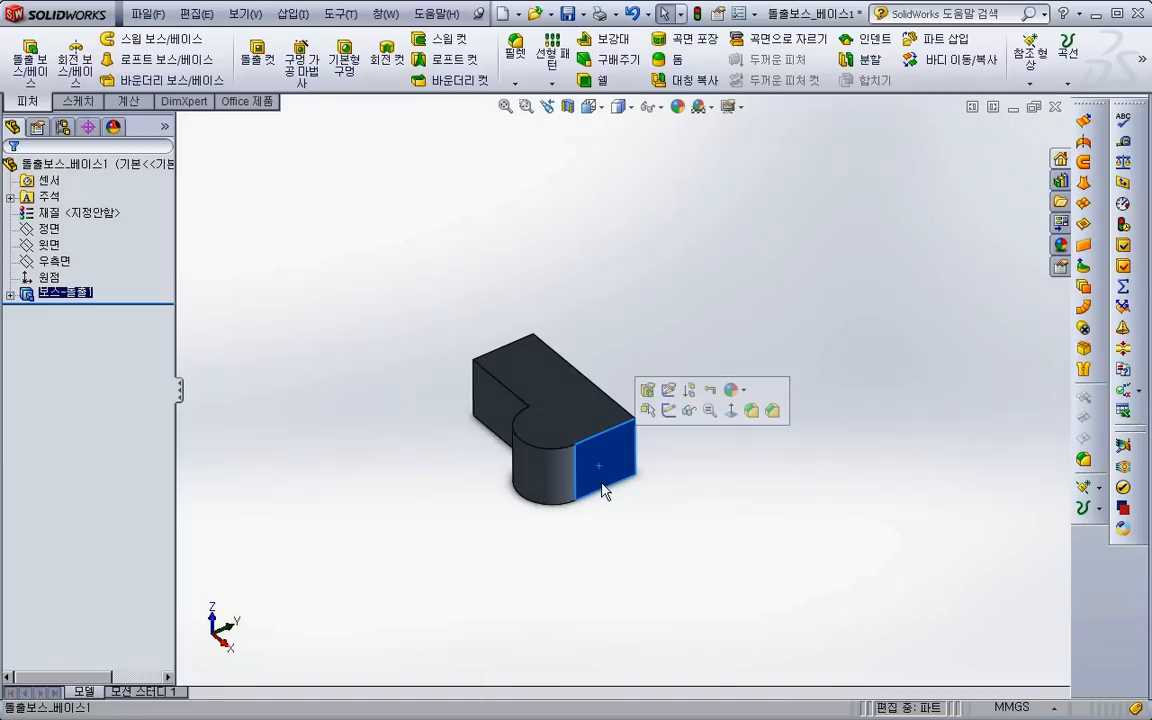
{"action": "key", "text": "Delete"}
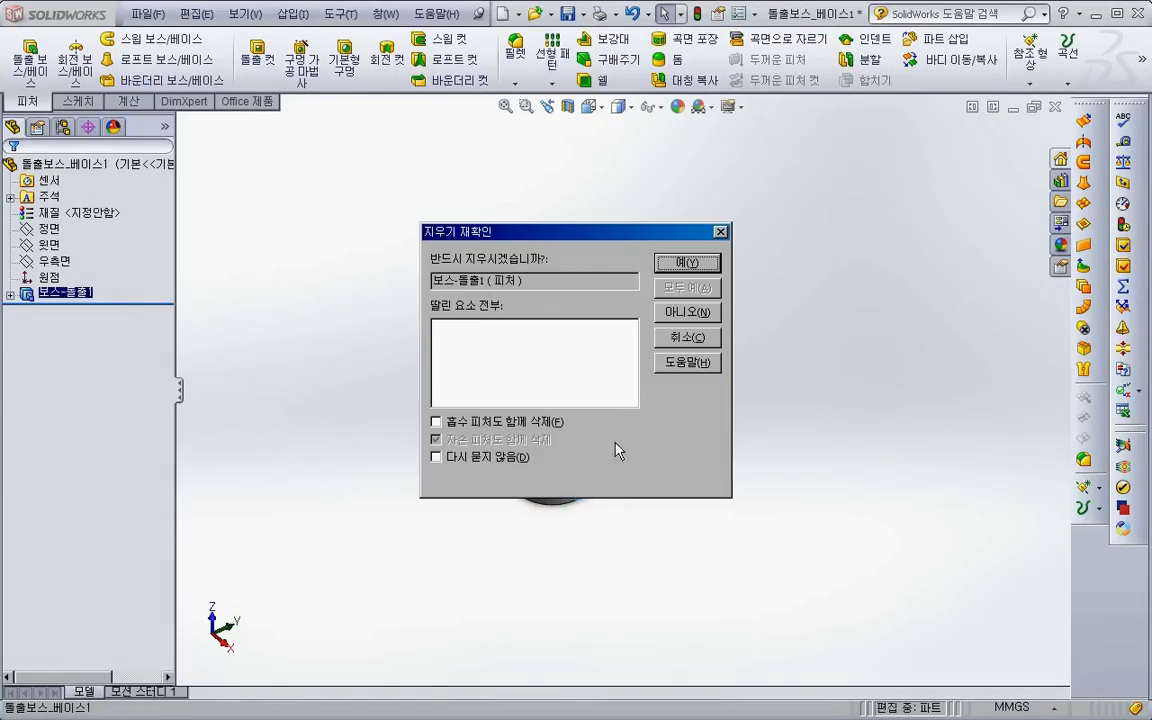
{"action": "left_click", "coordinate": [688, 265]}
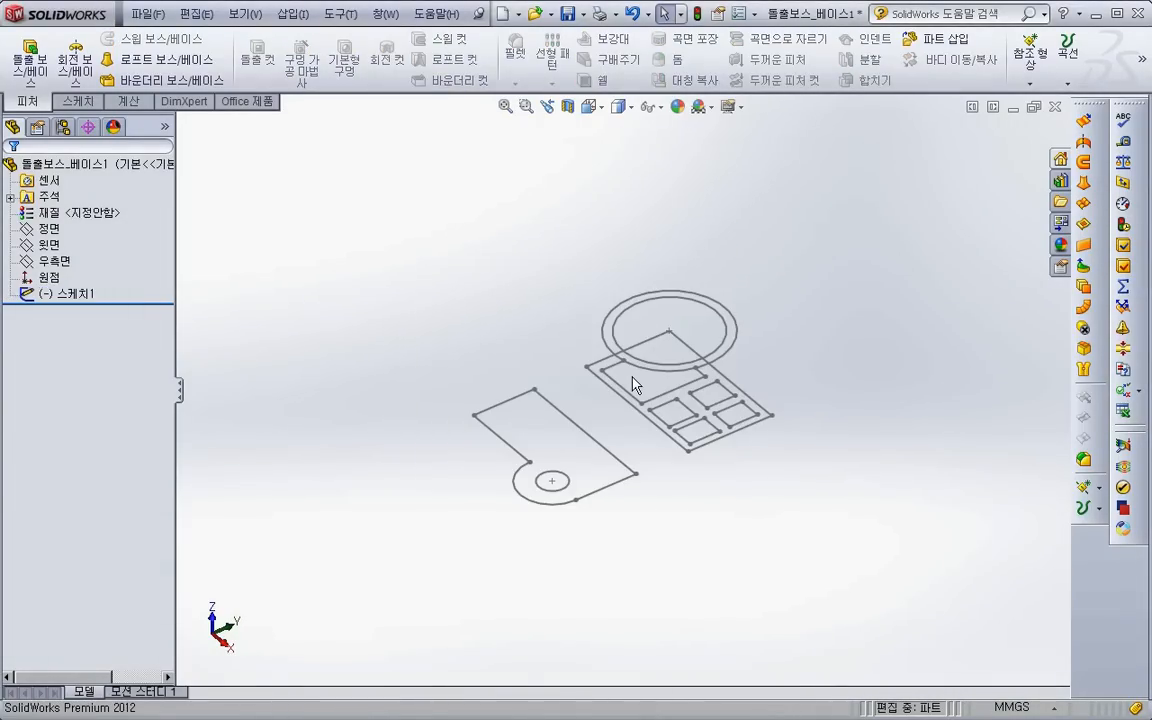
{"action": "key", "text": "ctrl+z"}
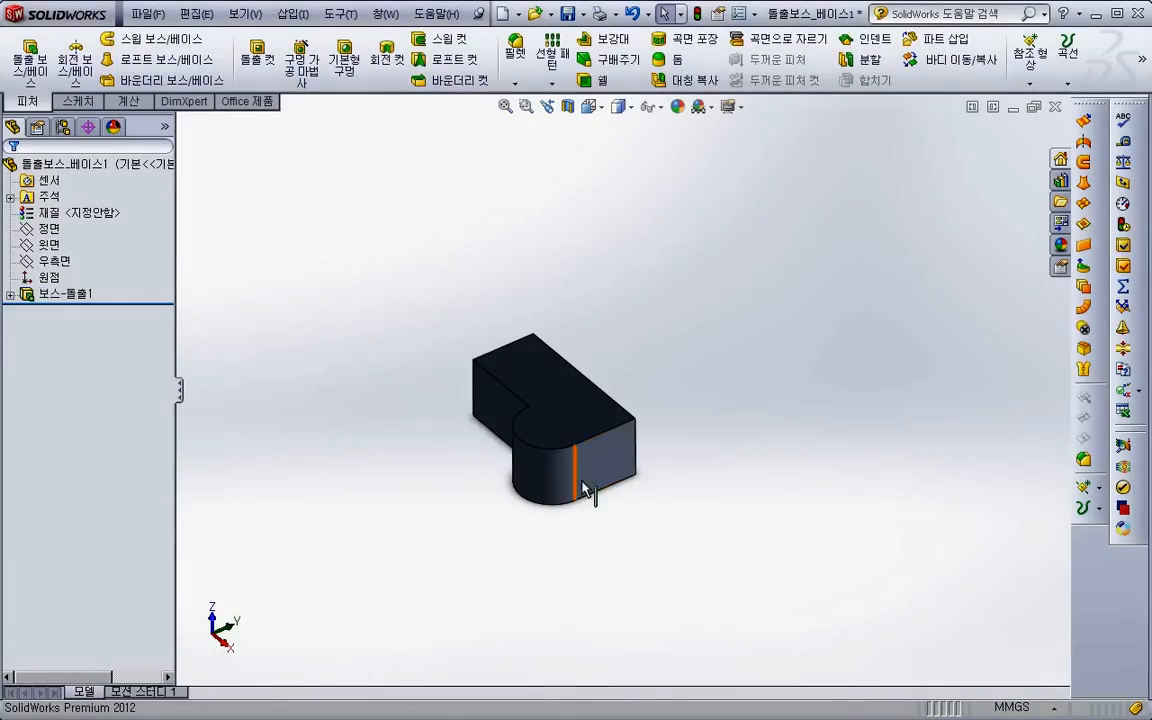
{"action": "left_click", "coordinate": [592, 463]}
{"action": "right_click", "coordinate": [594, 464]}
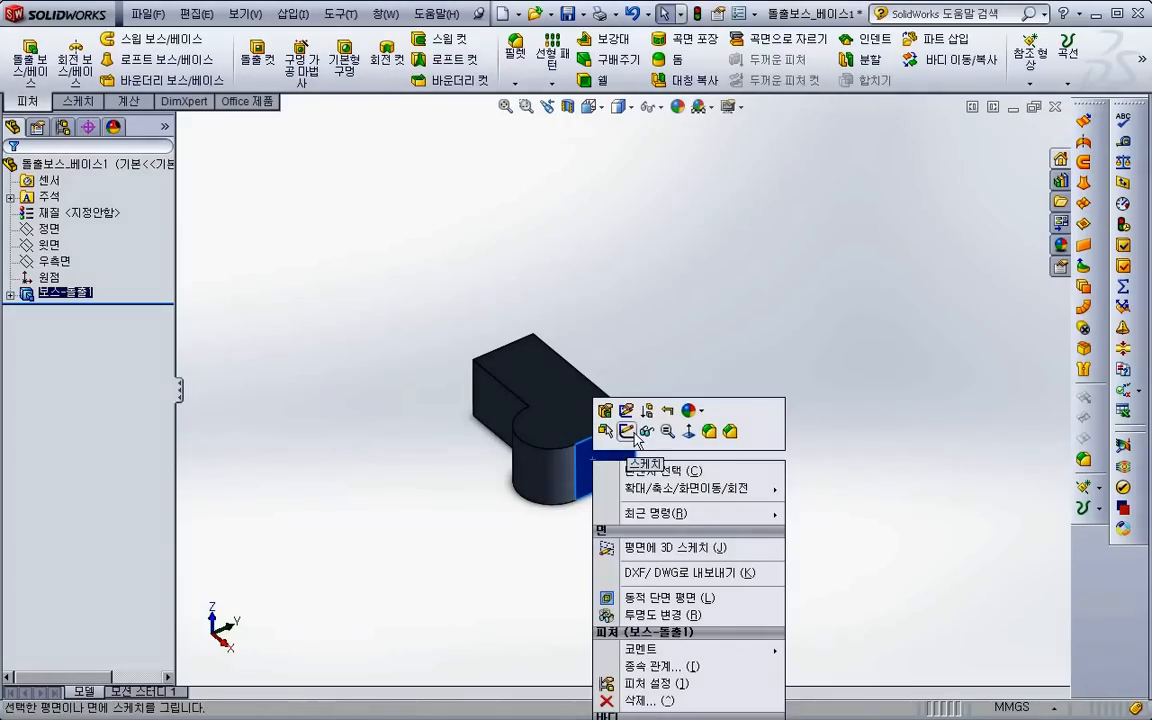
{"action": "left_click", "coordinate": [836, 382]}
- Customize the feature commands (피처) by adding Delete Solid/Surface (솔리드/곡면 삭제) below Move/Copy Body
{"action": "right_click", "coordinate": [925, 80]}
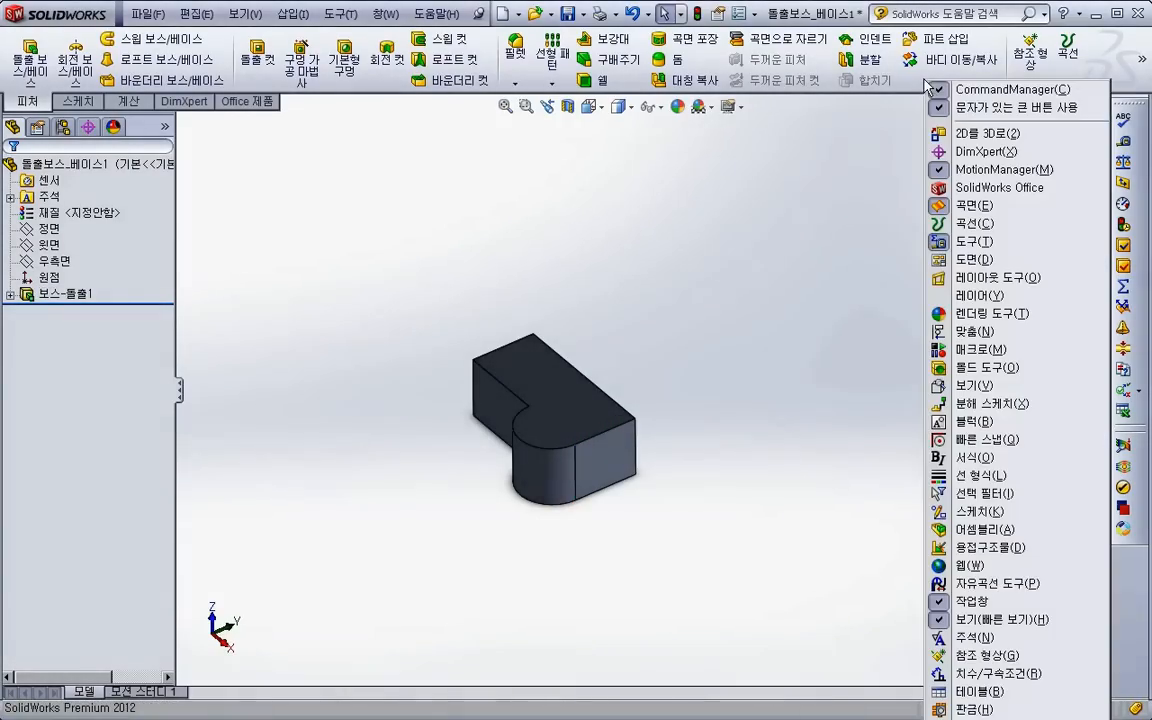
{"action": "left_click", "coordinate": [985, 718]}
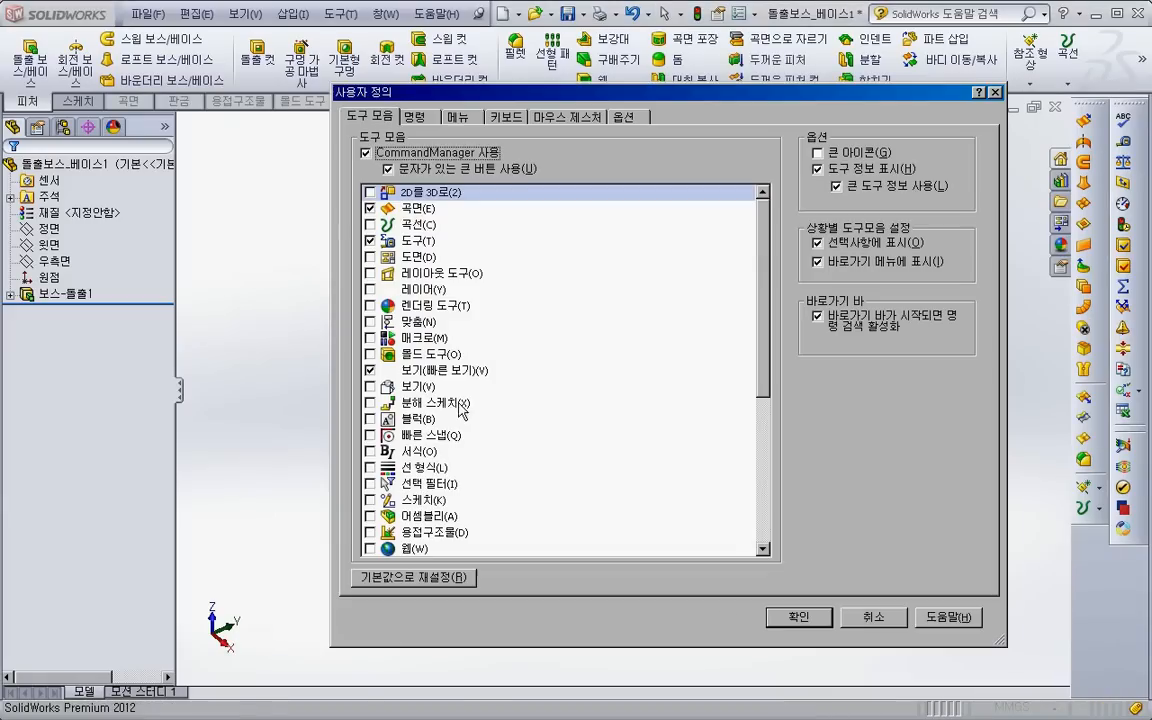
{"action": "left_click", "coordinate": [415, 117]}
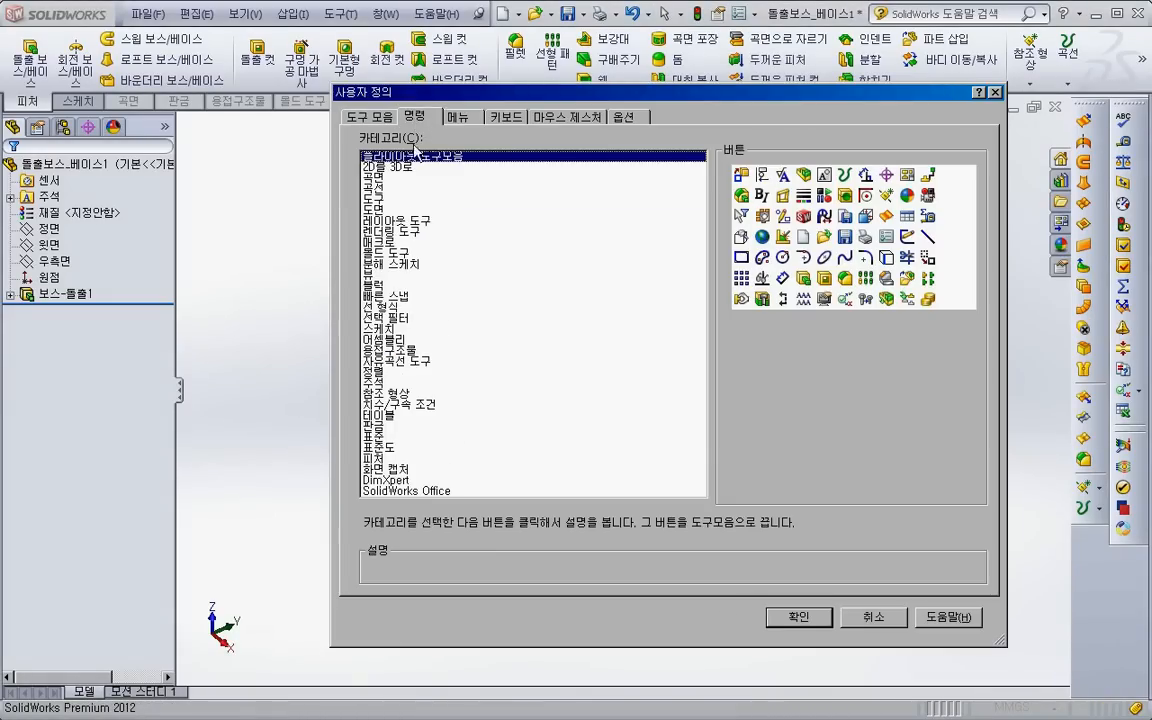
{"action": "left_click", "coordinate": [390, 459]}
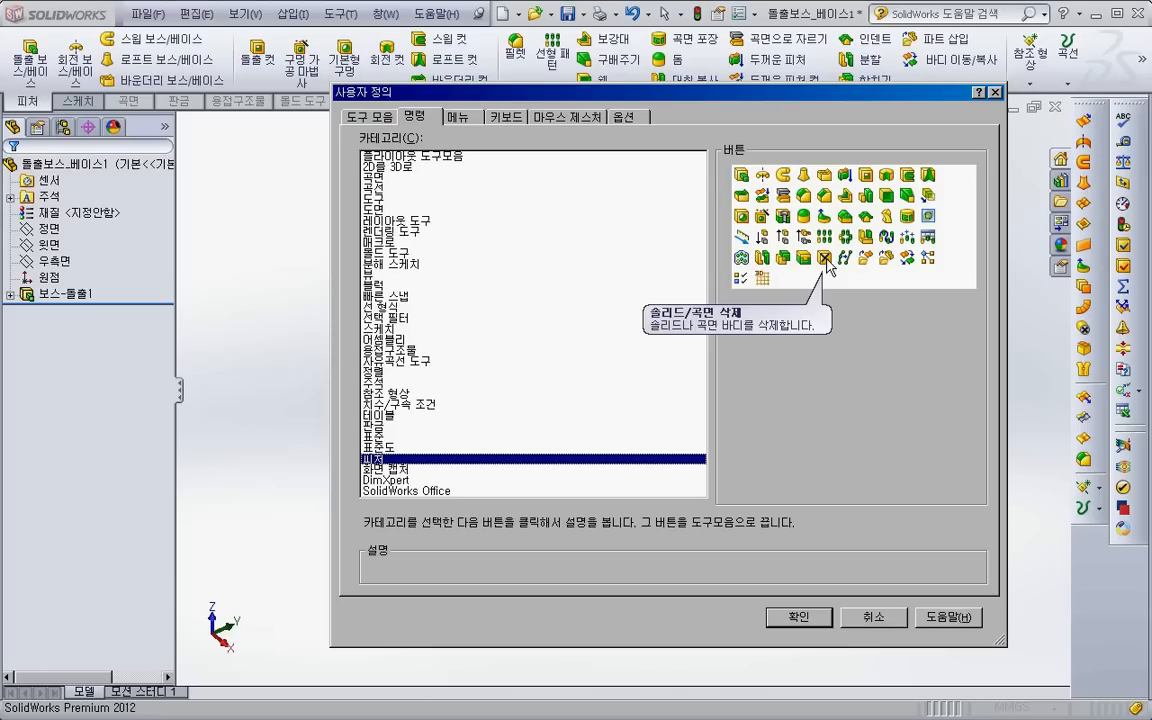
{"action": "left_click_drag", "start_coordinate": [826, 262], "coordinate": [930, 72]}
{"action": "left_click", "coordinate": [822, 617]}
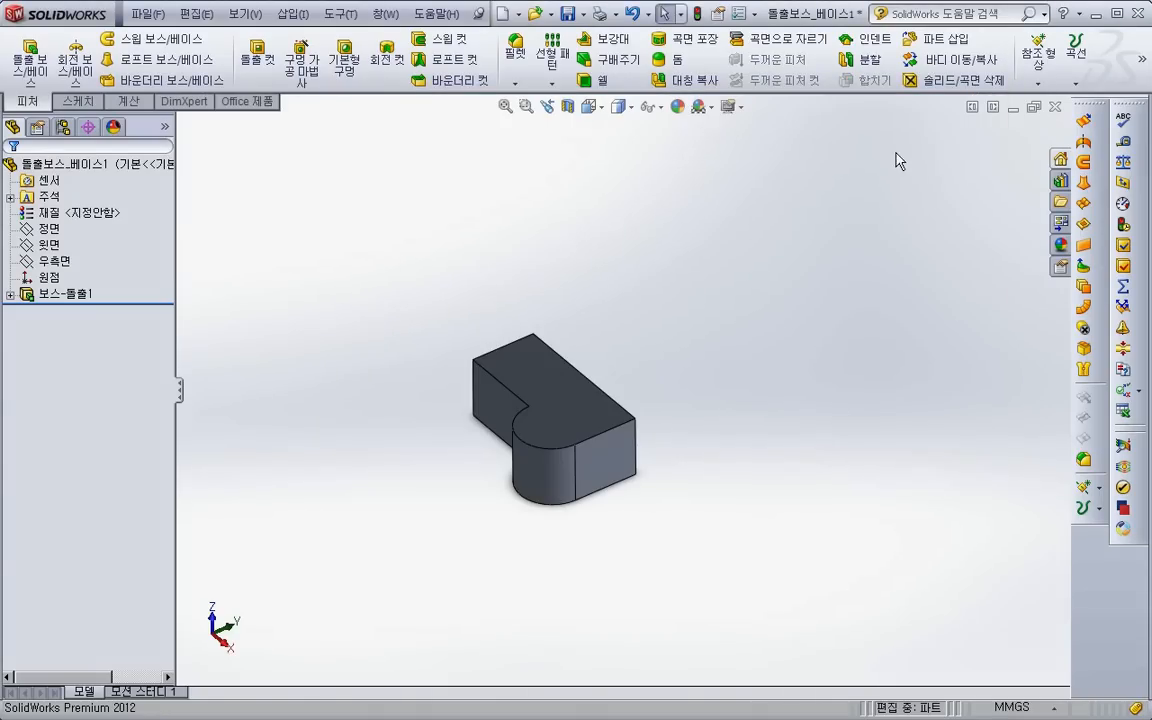
- Choose the extruded plate as the body to remove with Delete Solid/Surface, and cancel the command
{"action": "left_click", "coordinate": [940, 79]}
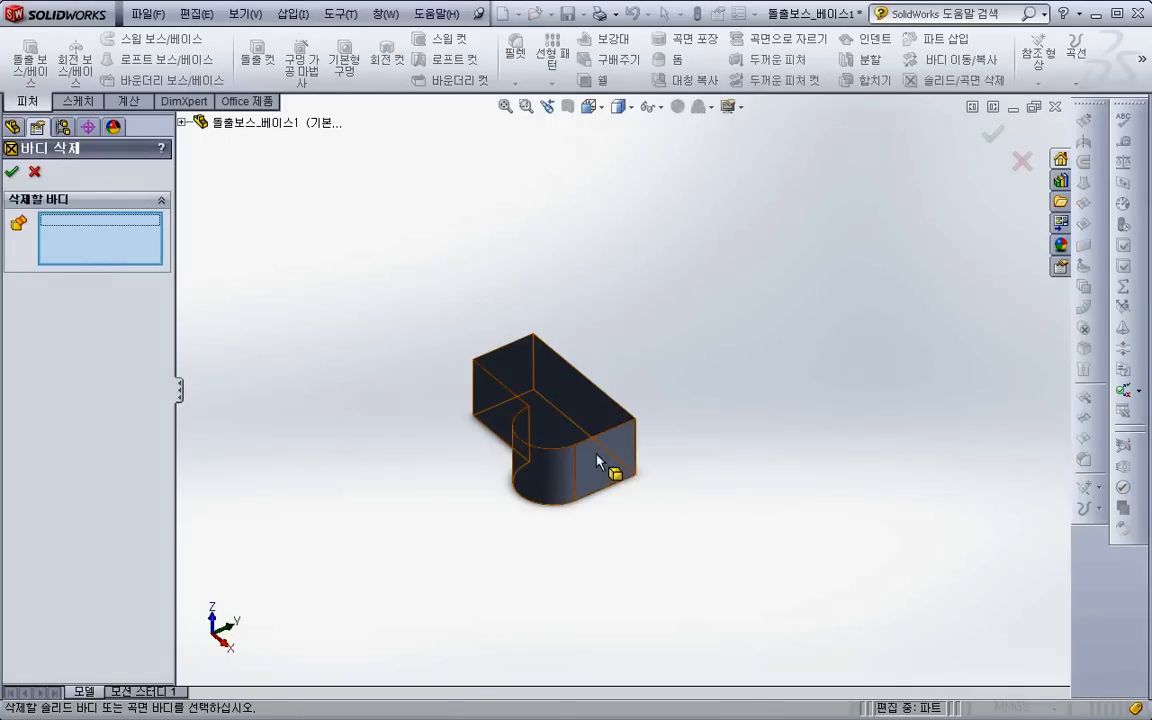
{"action": "left_click", "coordinate": [552, 447]}
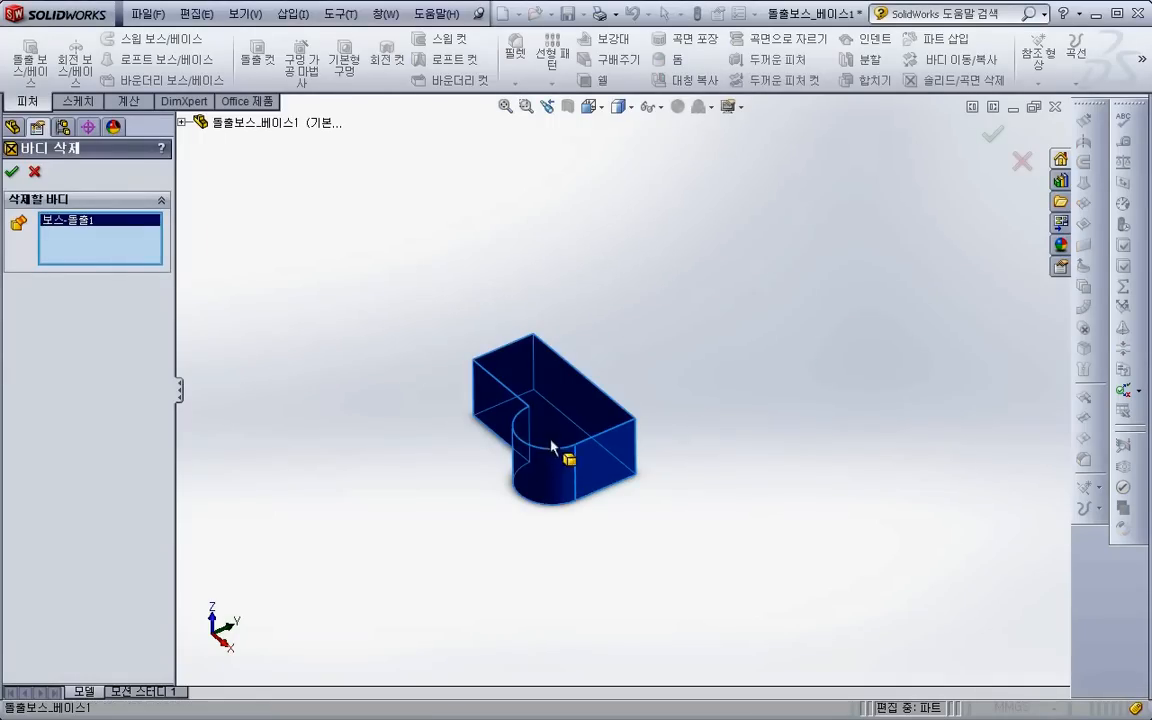
{"action": "left_click", "coordinate": [34, 171]}
{"action": "scroll", "coordinate": [563, 513], "scroll_direction": "down", "scroll_amount": 3}
{"action": "left_click", "coordinate": [505, 472]}
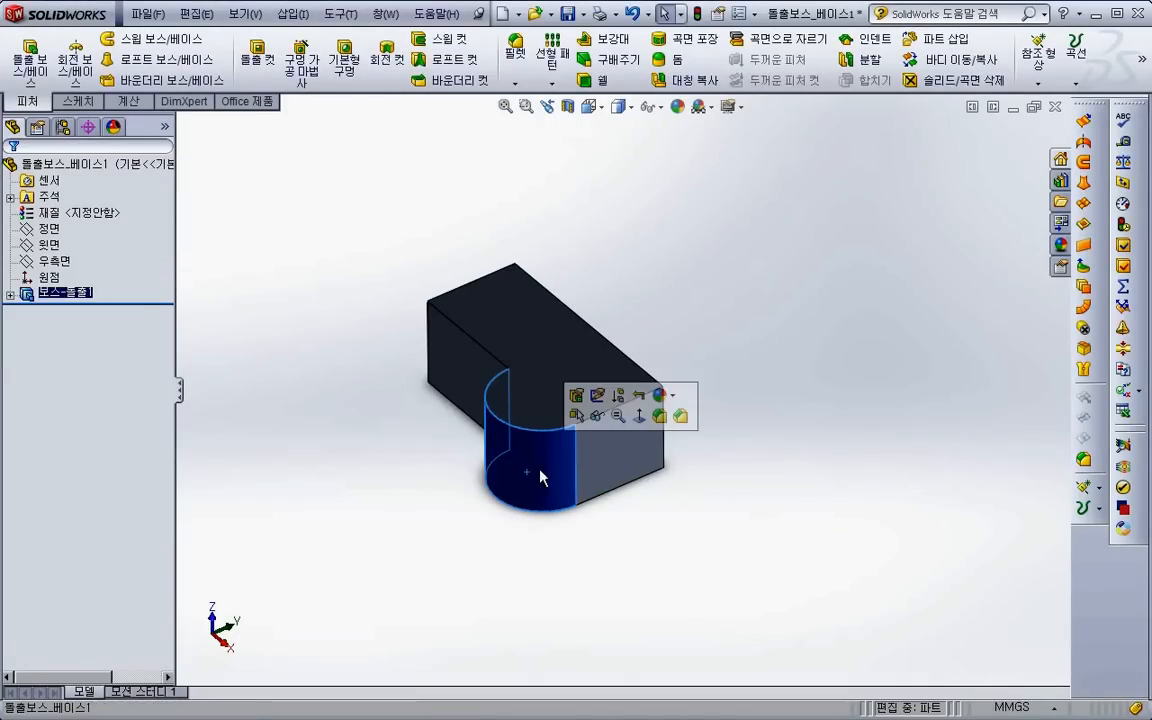
{"action": "left_click", "coordinate": [436, 477]}
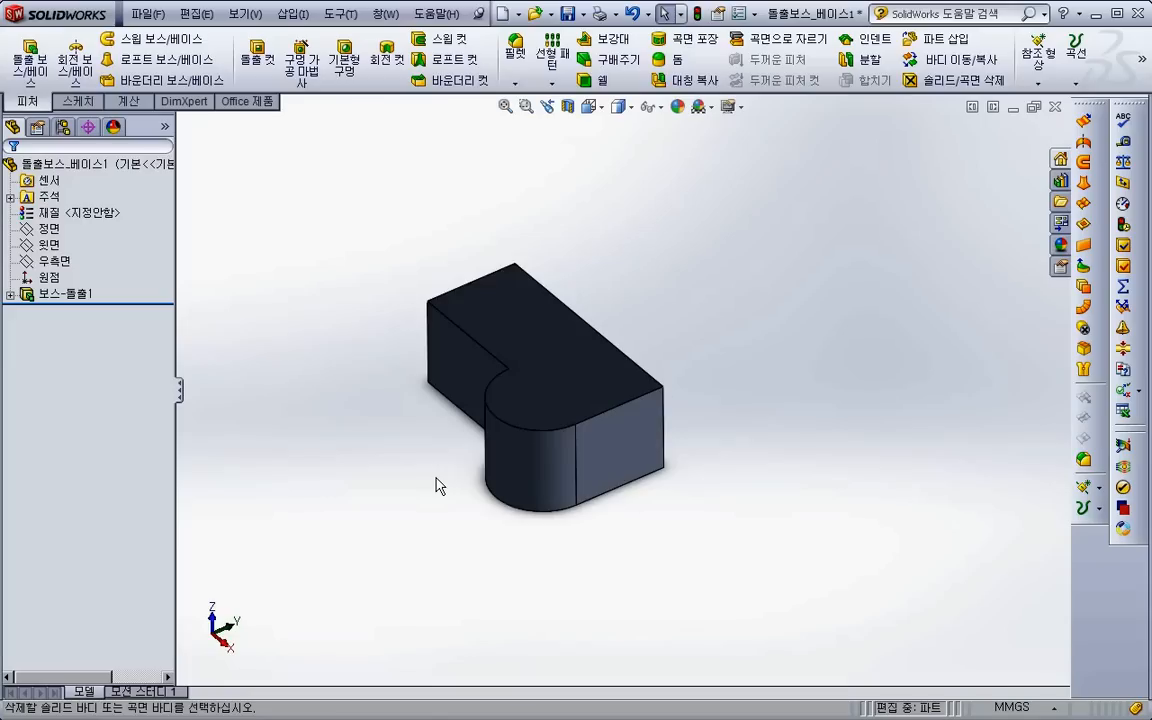
{"action": "scroll", "coordinate": [436, 477], "scroll_direction": "up", "scroll_amount": 1}
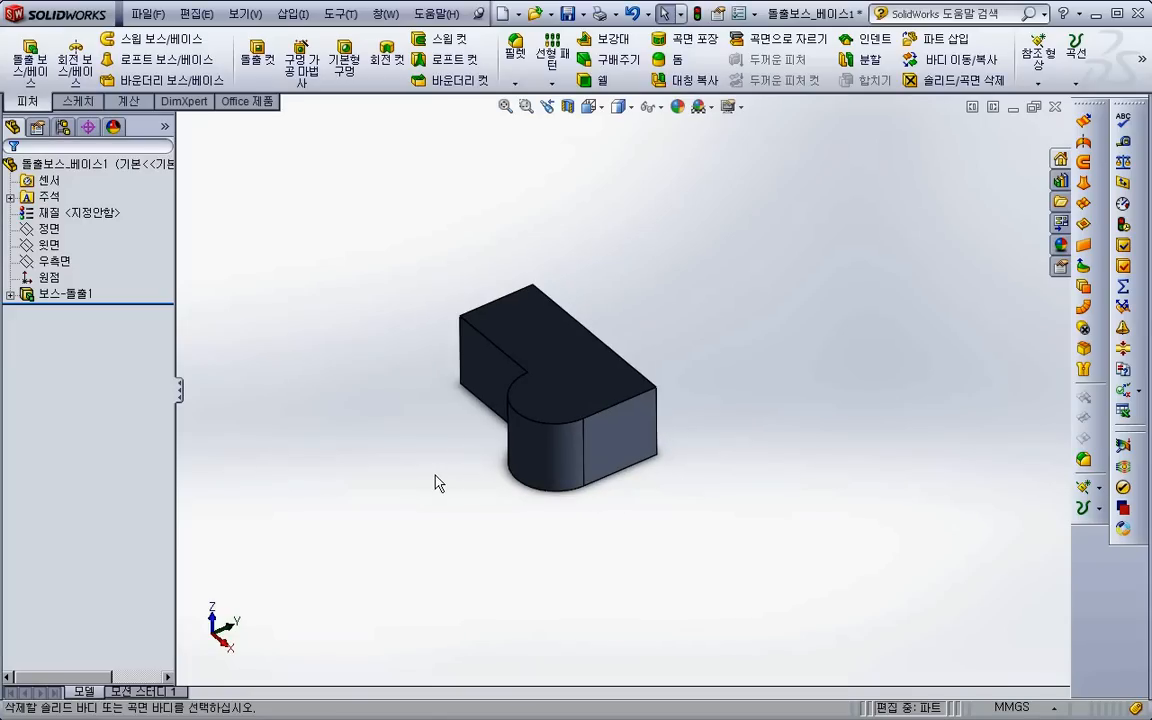